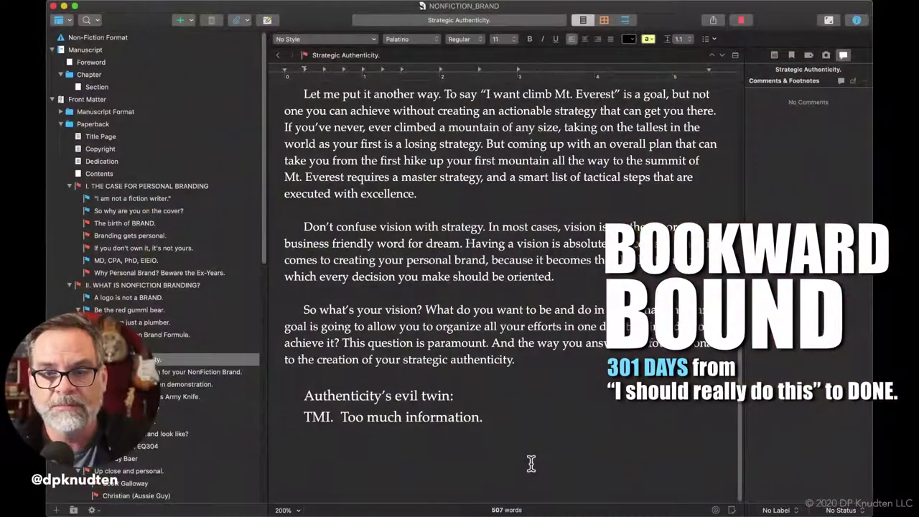
Start a new paragraph directly below the 'TMI. Too much information.' line
click(580, 453)
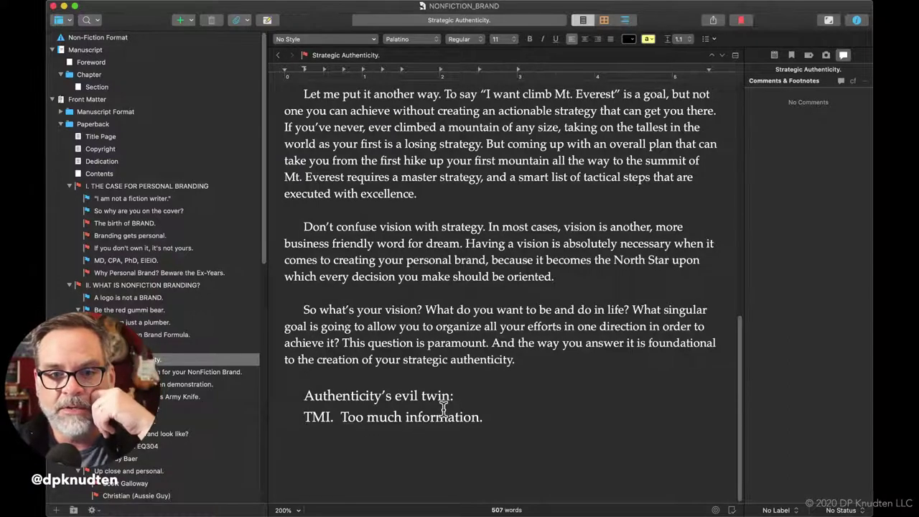
click(414, 439)
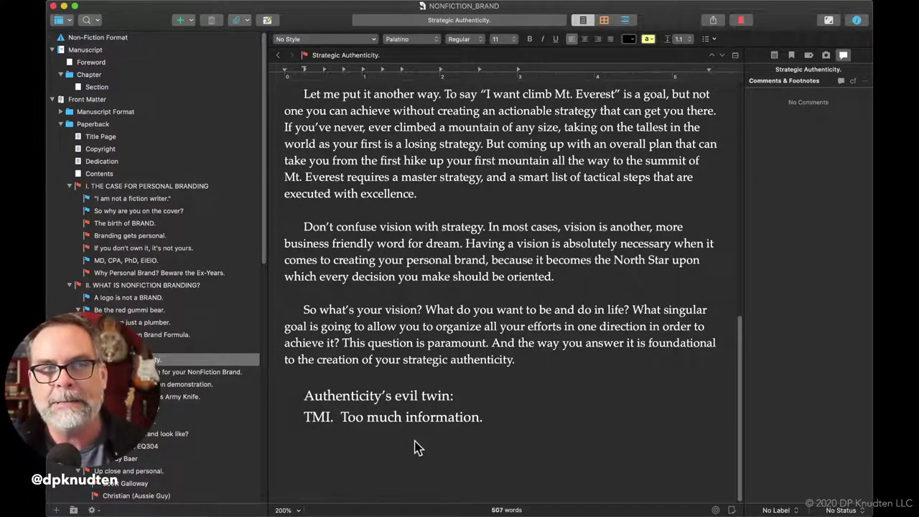
text(Dep)
key(BackSpace)
key(BackSpace)
key(BackSpace)
key(Return)
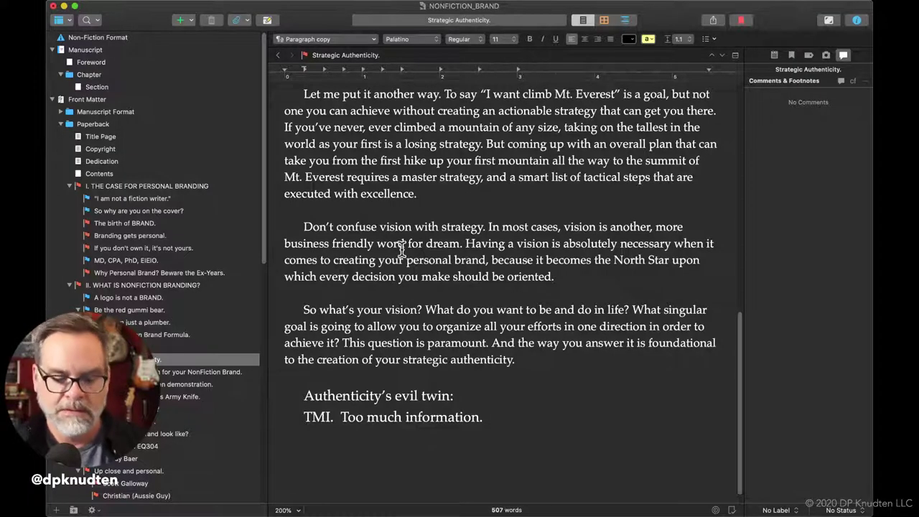
Type 'Depending on who you're talking to, the word authenticity has many meanings.' and fix the typos
text(Depe)
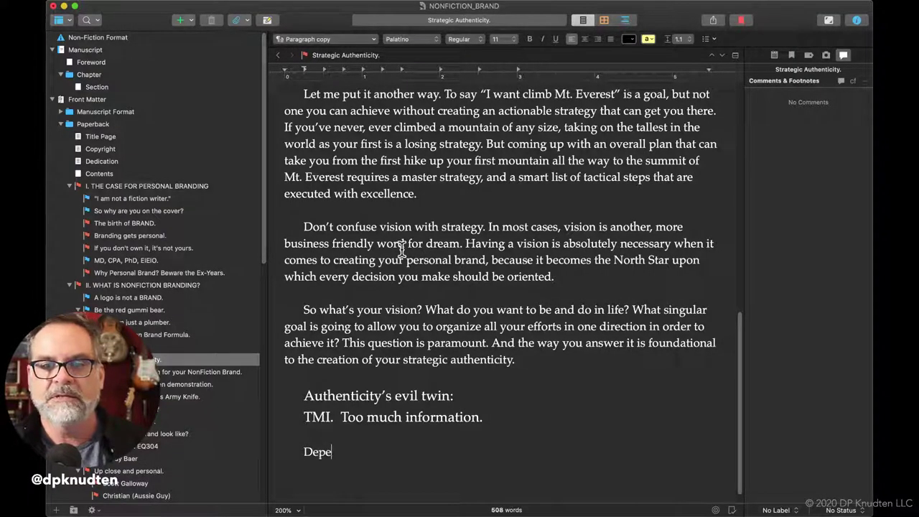
text(dding )
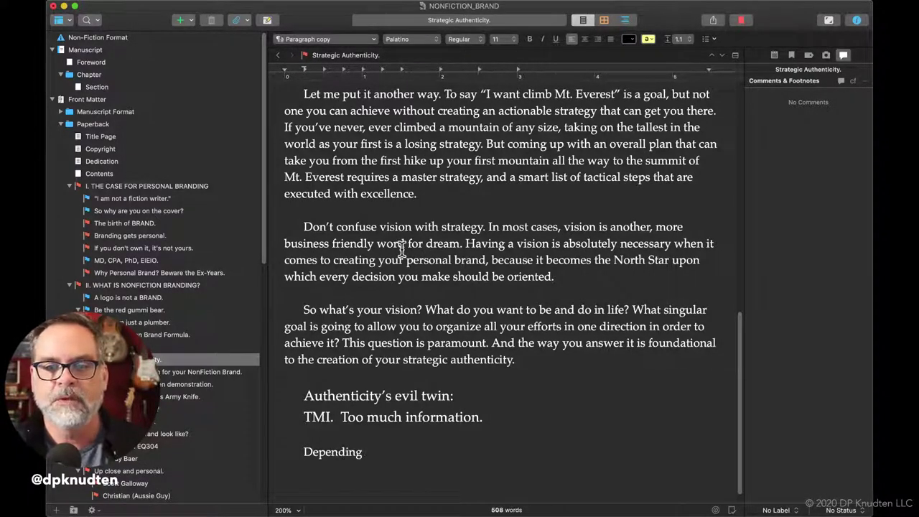
text(on who y)
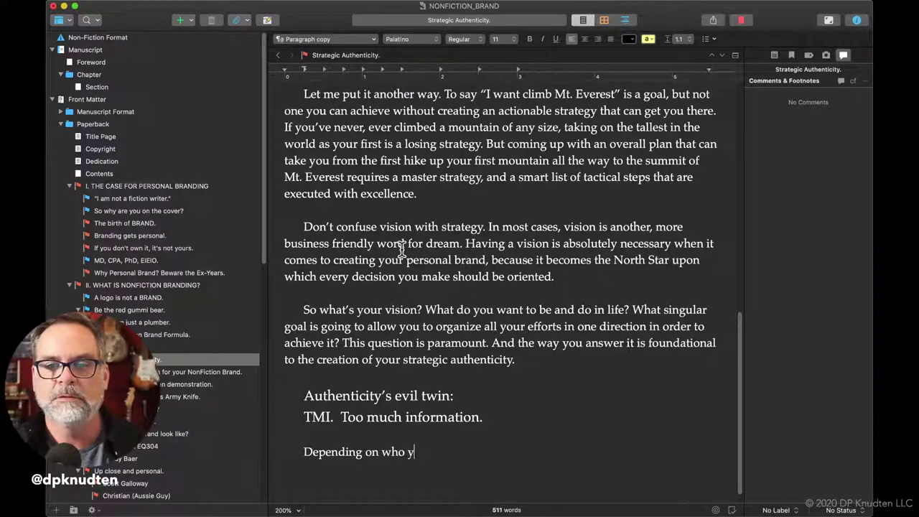
text(ou're talking t)
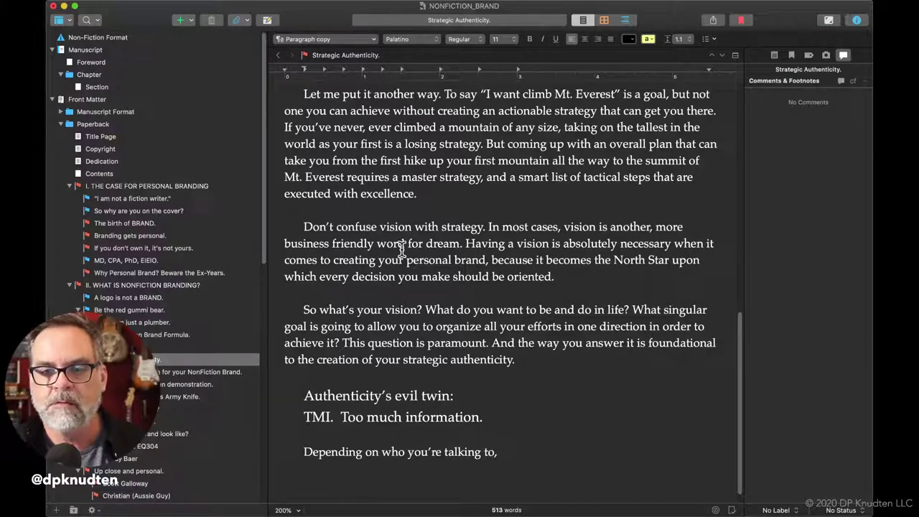
text(o, authenti)
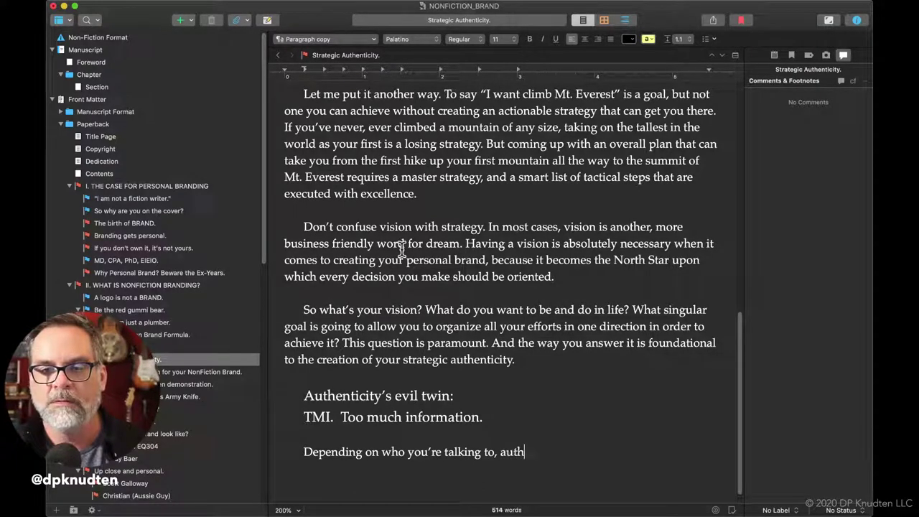
key(BackSpace)
key(BackSpace)
key(BackSpace)
key(BackSpace)
key(BackSpace)
key(BackSpace)
key(BackSpace)
key(BackSpace)
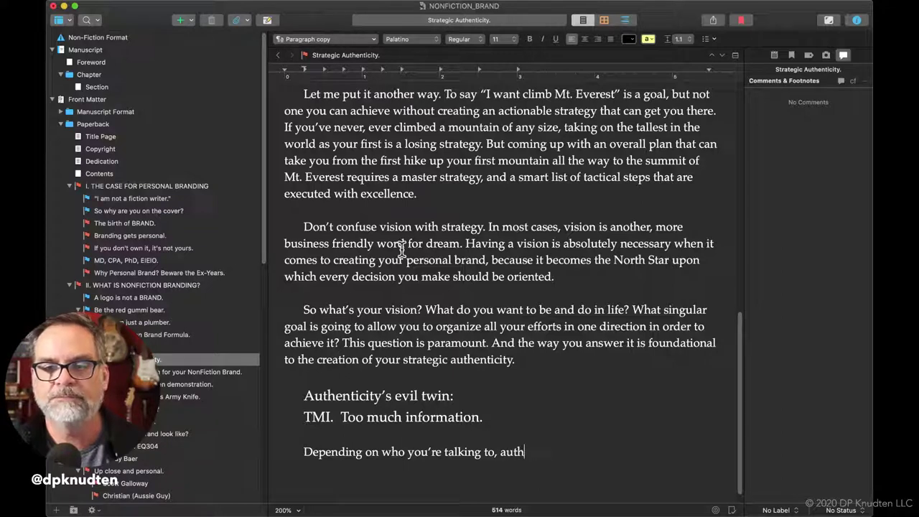
text(the word aut)
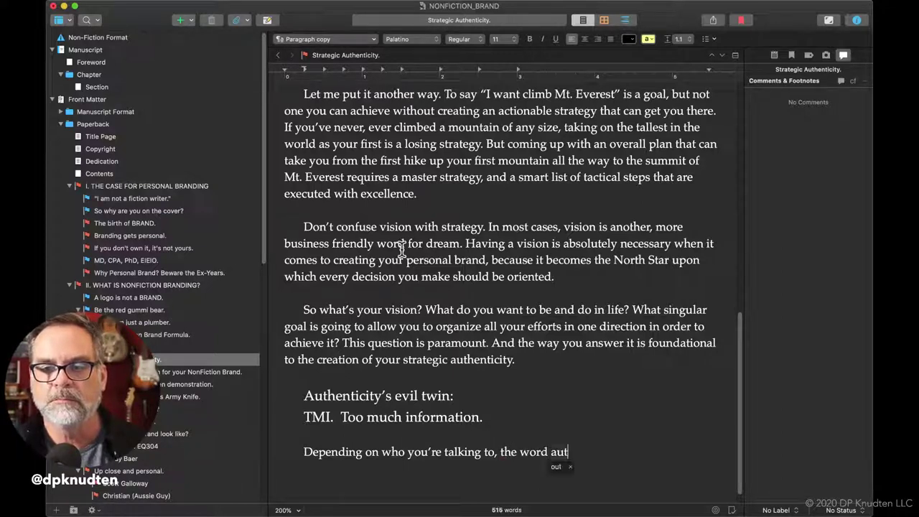
text(henti)
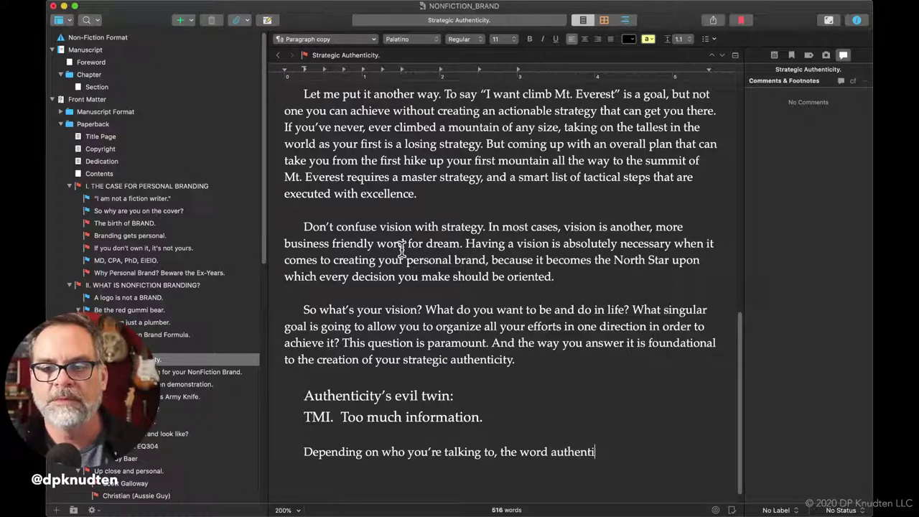
text(city)
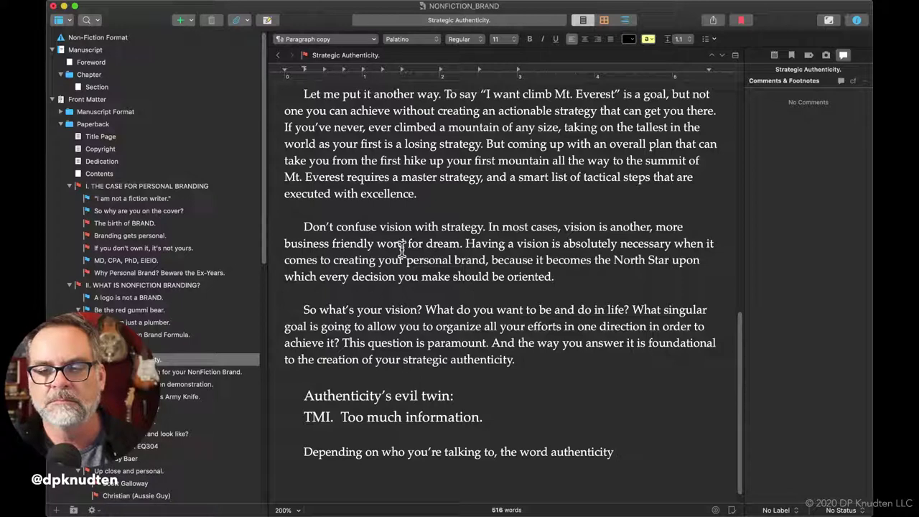
text( has)
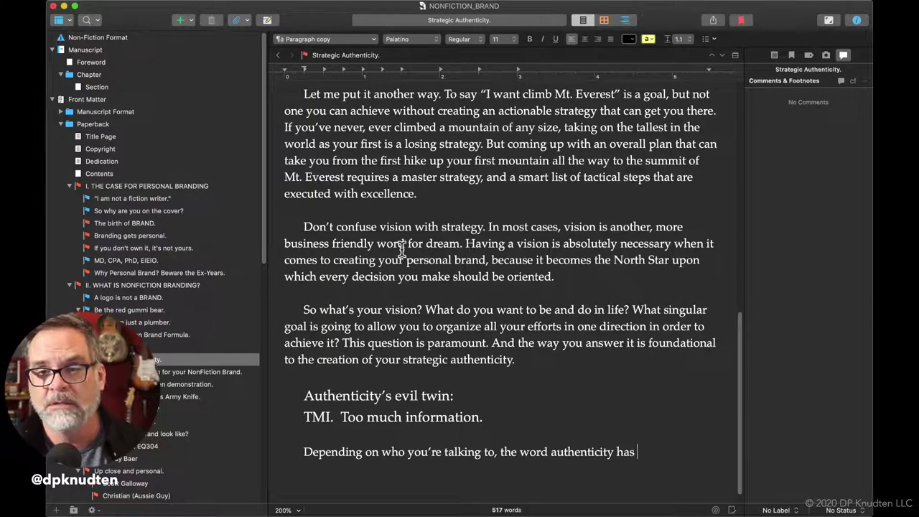
text( many)
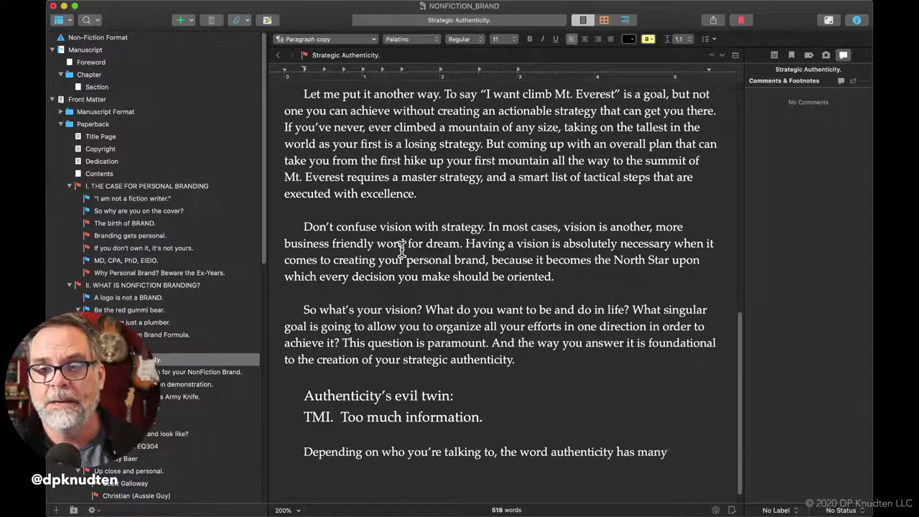
text( meaning)
key(BackSpace)
key(BackSpace)
key(BackSpace)
key(BackSpace)
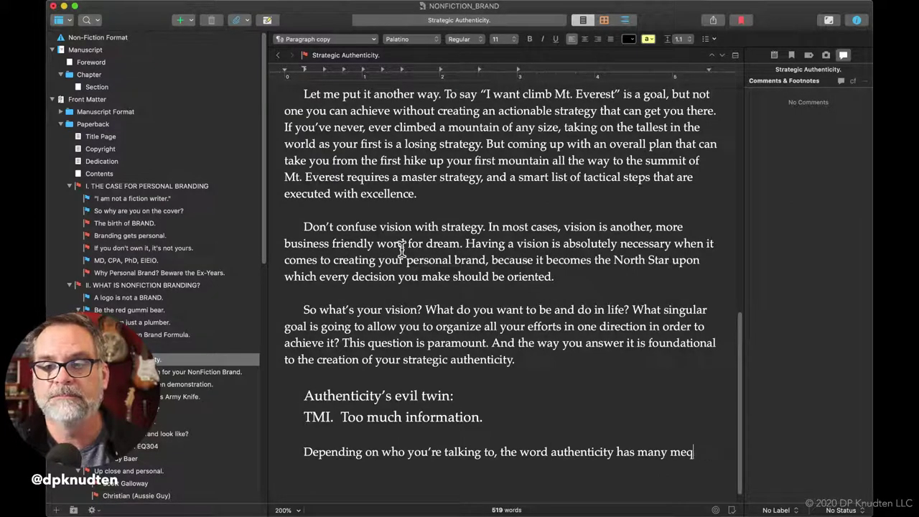
text(nings)
key(BackSpace)
key(BackSpace)
key(BackSpace)
key(BackSpace)
key(BackSpace)
text(nings)
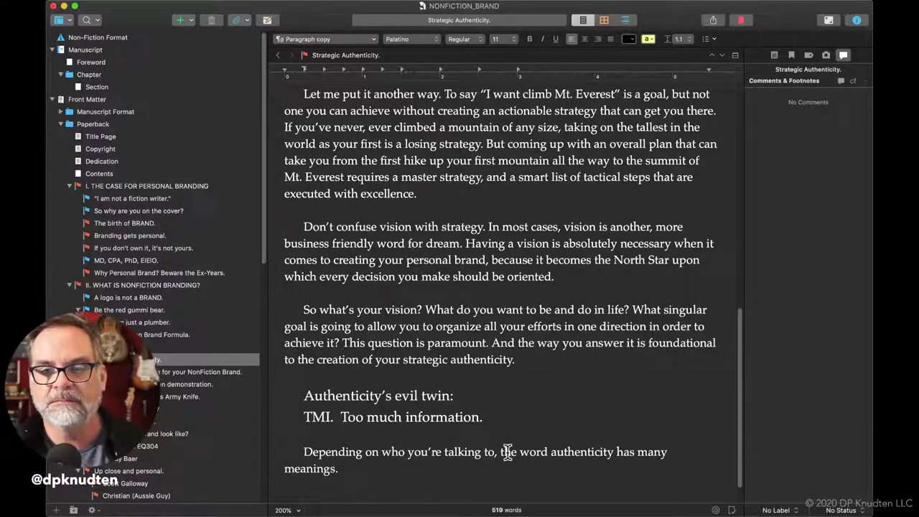
Delete the opening clause, then add 'Depending on who you are talking to, it could mean anything from 'keeping it real' to' after 'meanings.'
drag(505, 451, 307, 446)
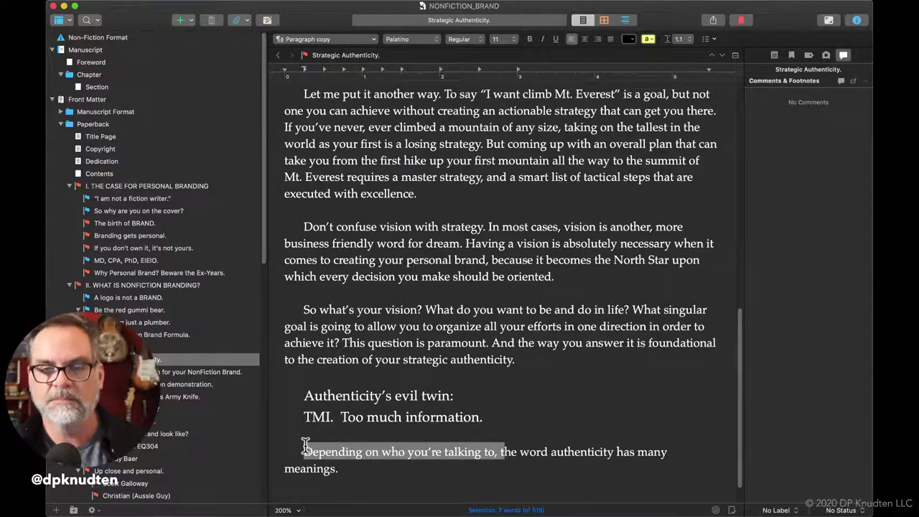
key(BackSpace)
click(551, 449)
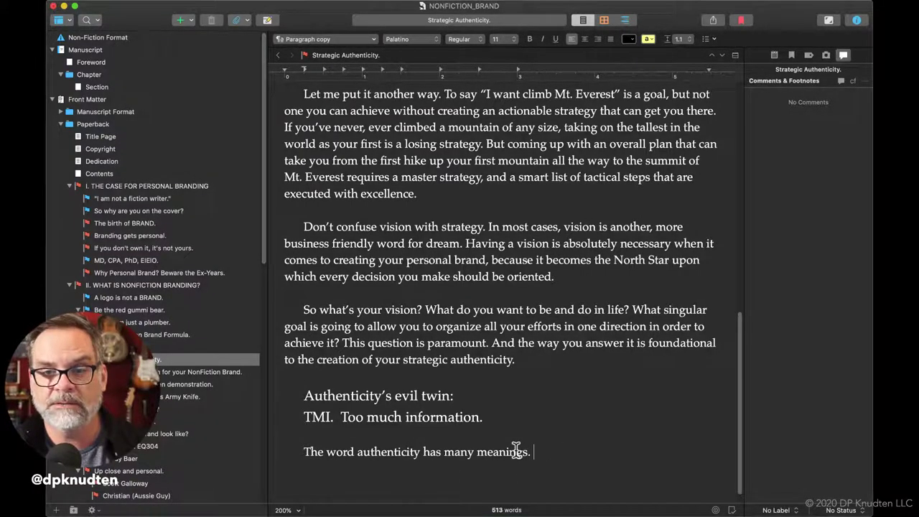
text(Depending on)
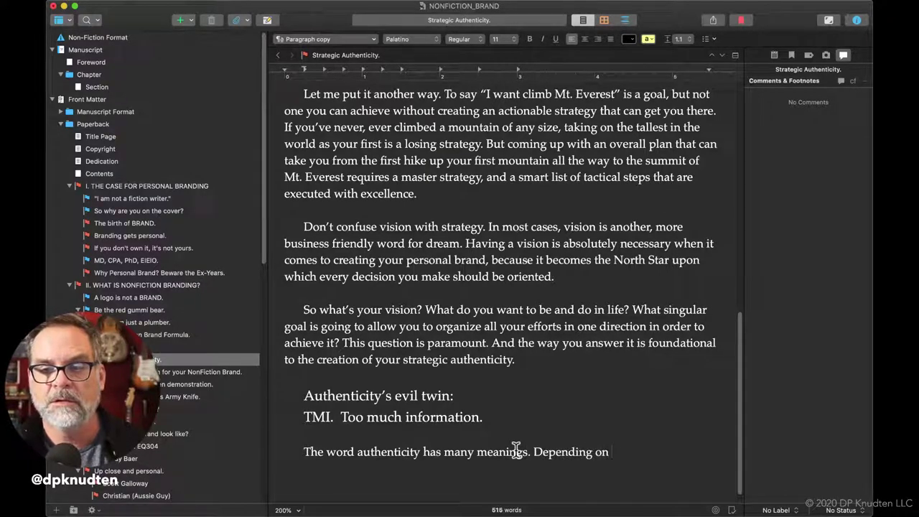
text( who your a)
key(BackSpace)
key(BackSpace)
key(BackSpace)
text(are talkin)
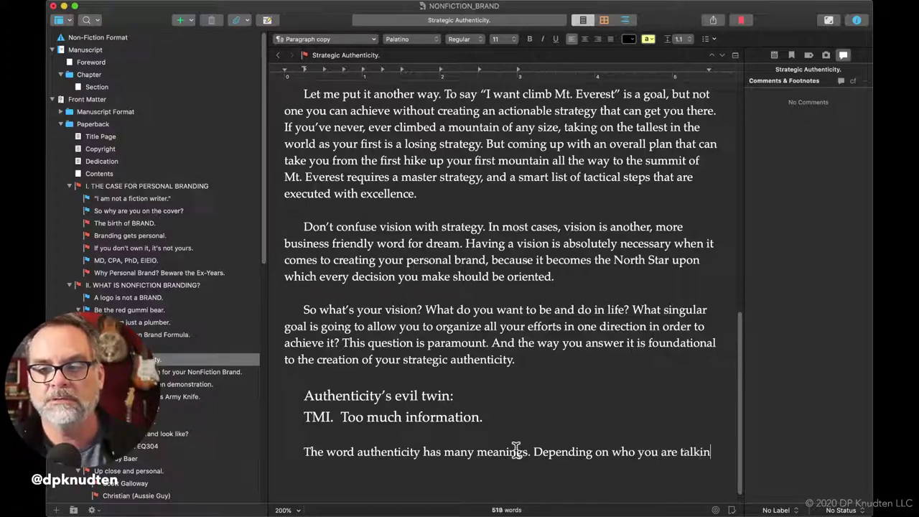
text(g to, it could)
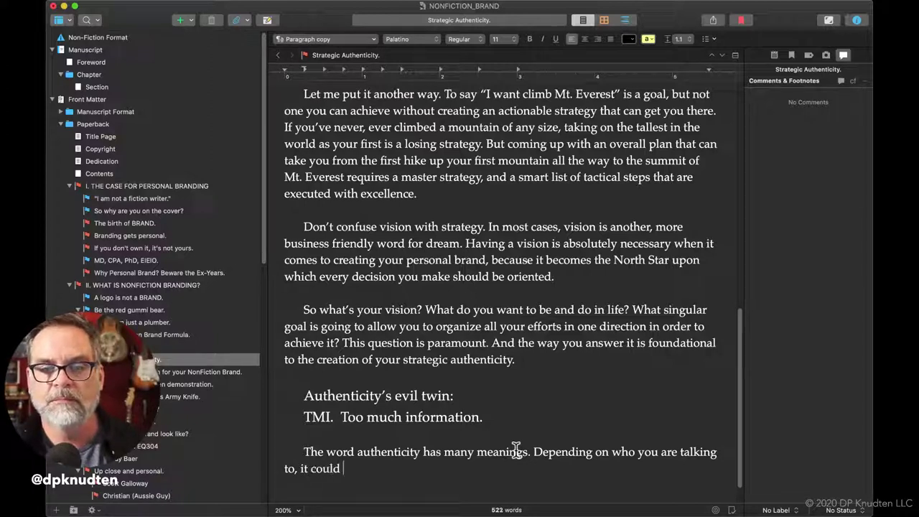
text(mean )
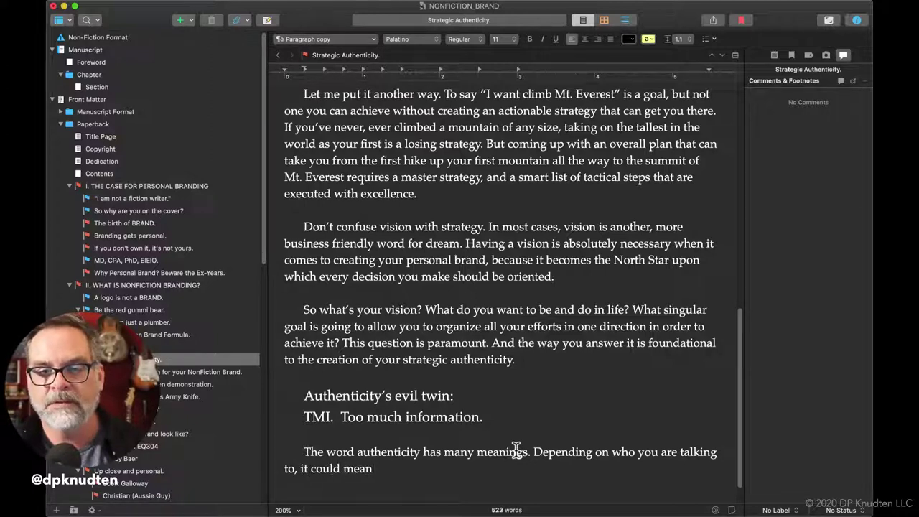
text(anything )
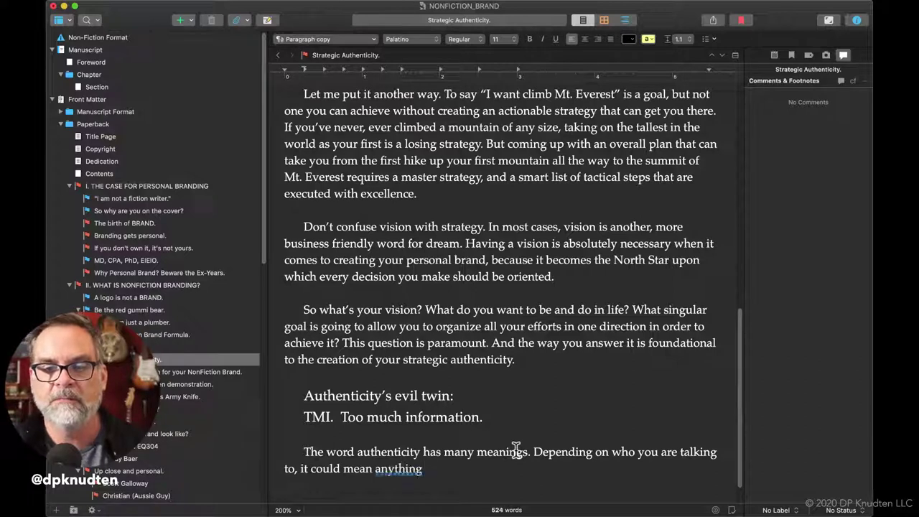
text(from )
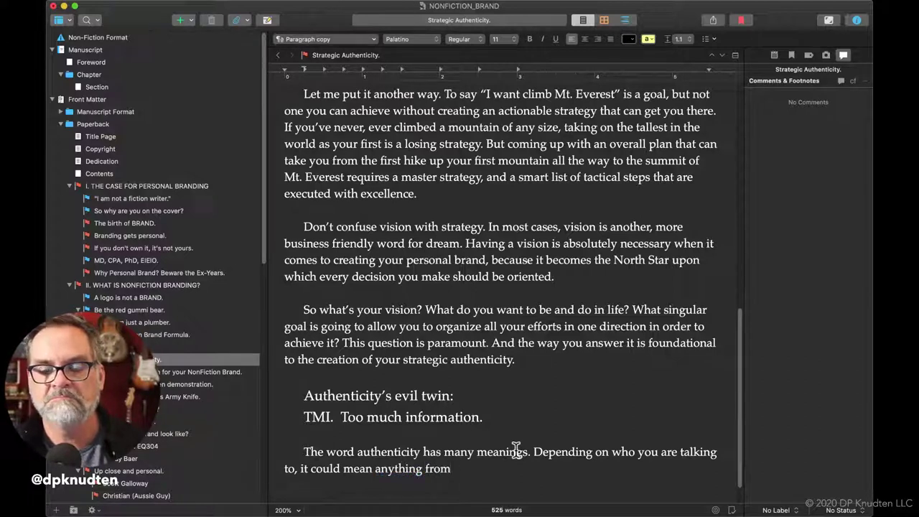
text('keeping it )
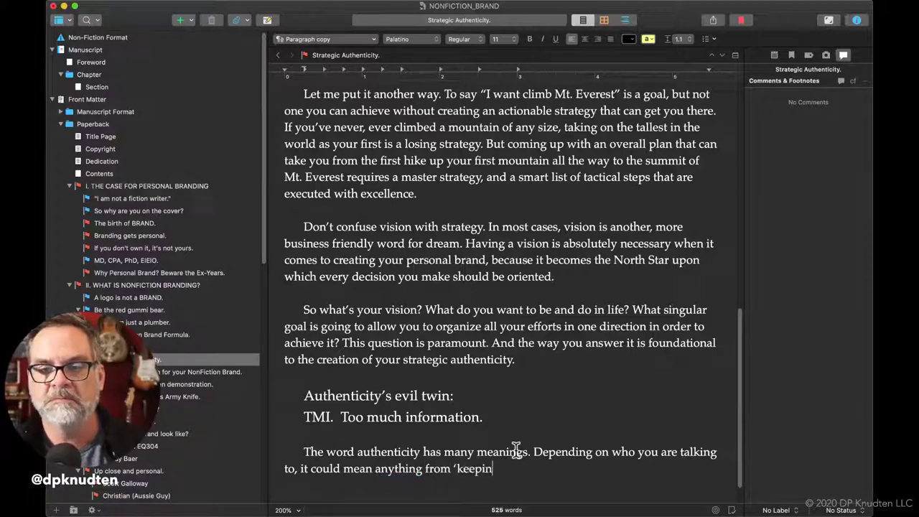
text(real' to)
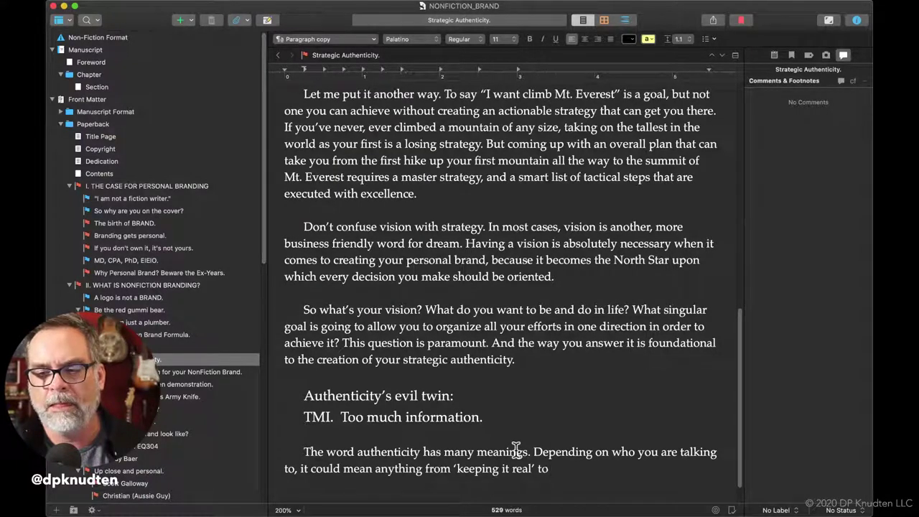
Continue with '(whatever that means) to oversharing about every aspect of your life.'
text(opetin)
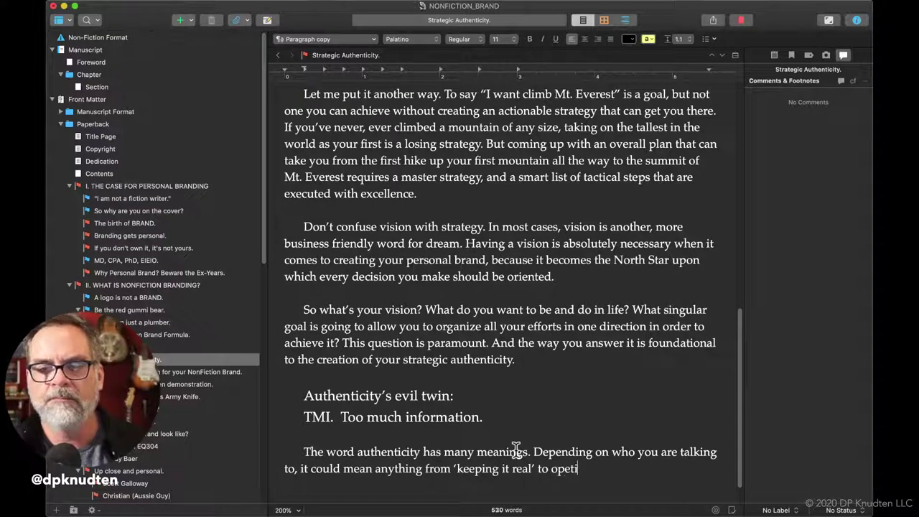
key(BackSpace)
key(BackSpace)
key(BackSpace)
text(ning)
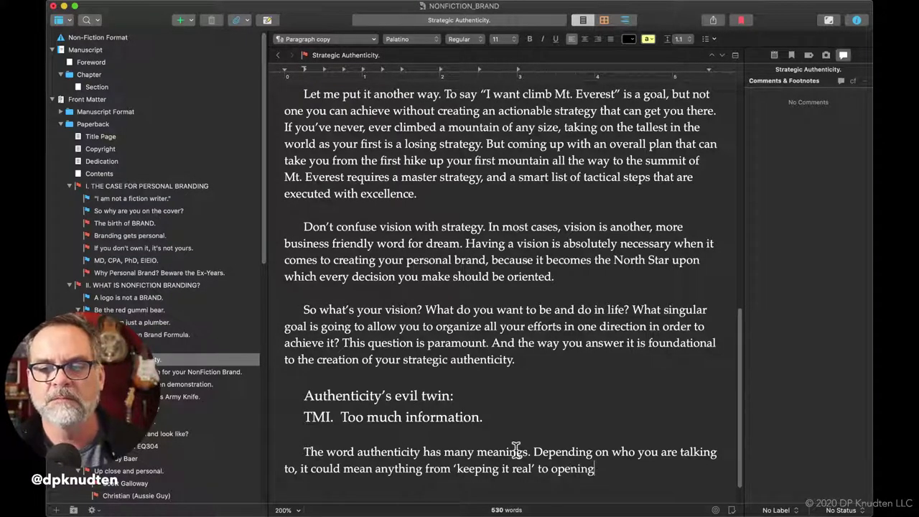
key(BackSpace)
key(BackSpace)
key(BackSpace)
key(BackSpace)
key(BackSpace)
key(BackSpace)
key(BackSpace)
key(BackSpace)
key(BackSpace)
key(BackSpace)
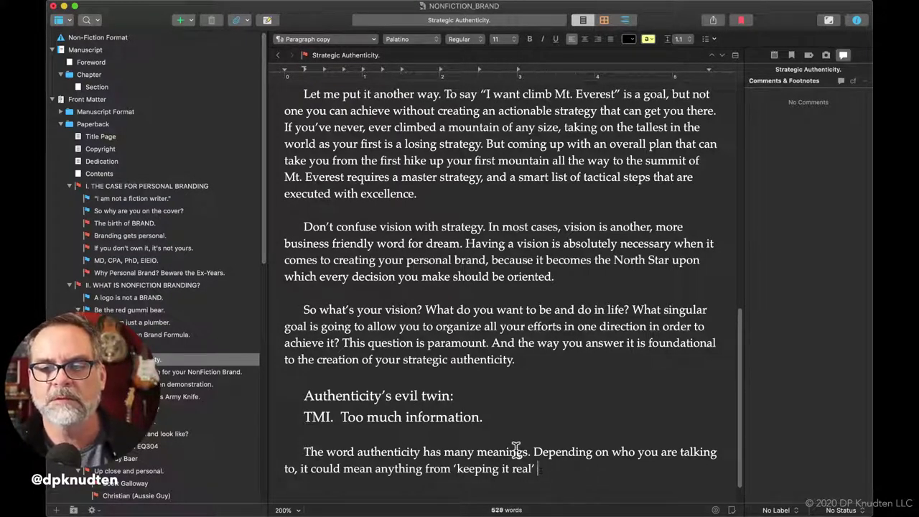
text((whatever th)
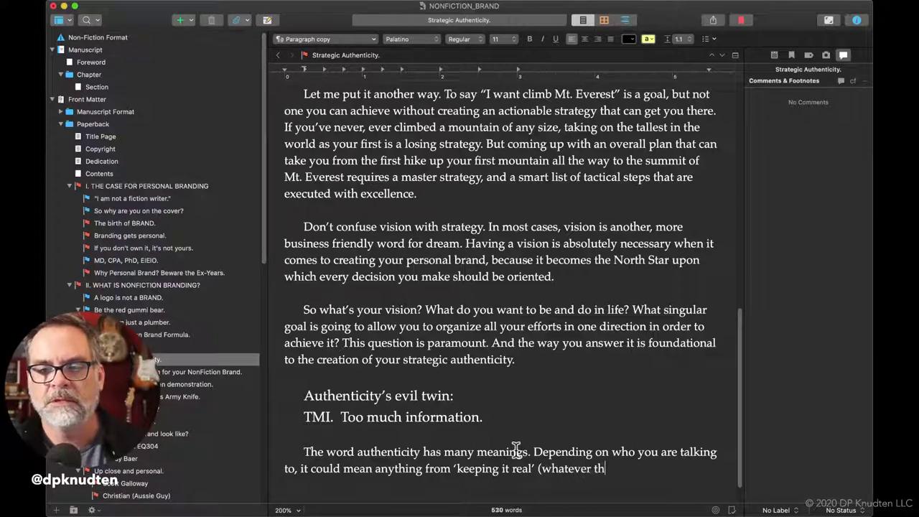
text(at means))
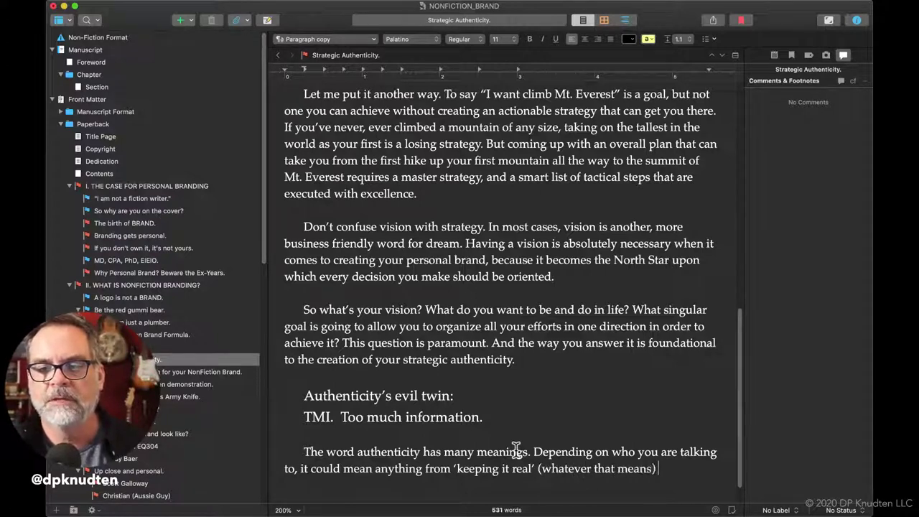
text( to )
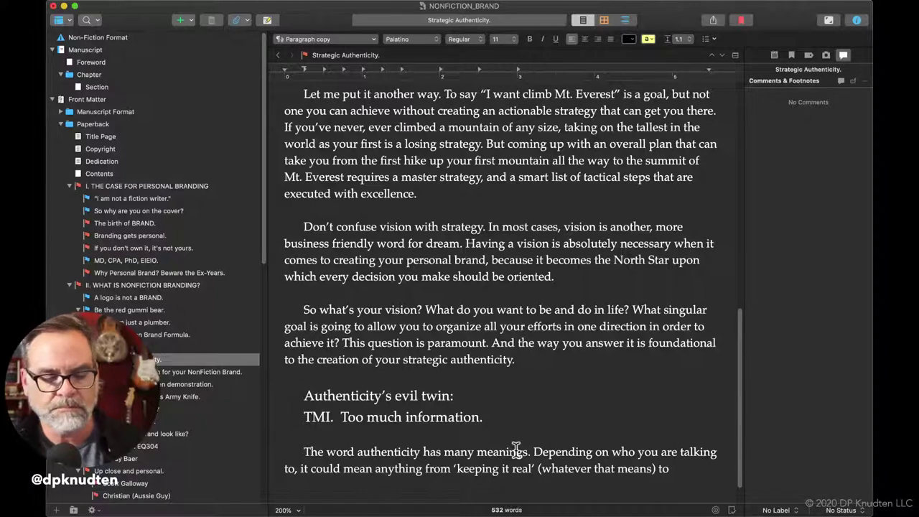
text(overshar)
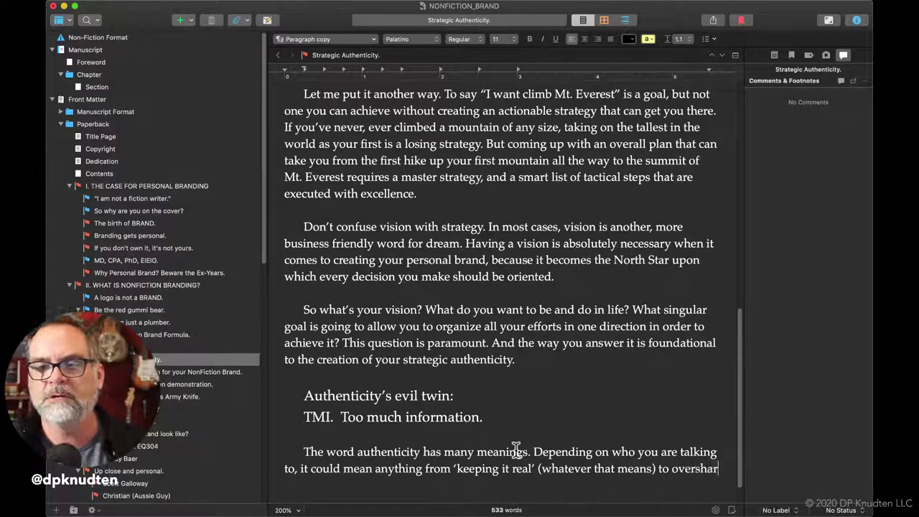
text(ing about)
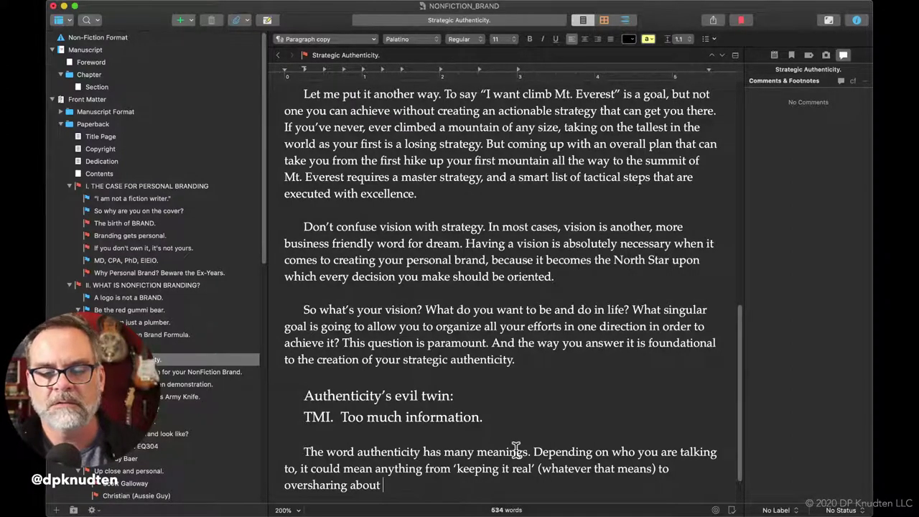
key(BackSpace)
key(BackSpace)
key(BackSpace)
key(BackSpace)
key(BackSpace)
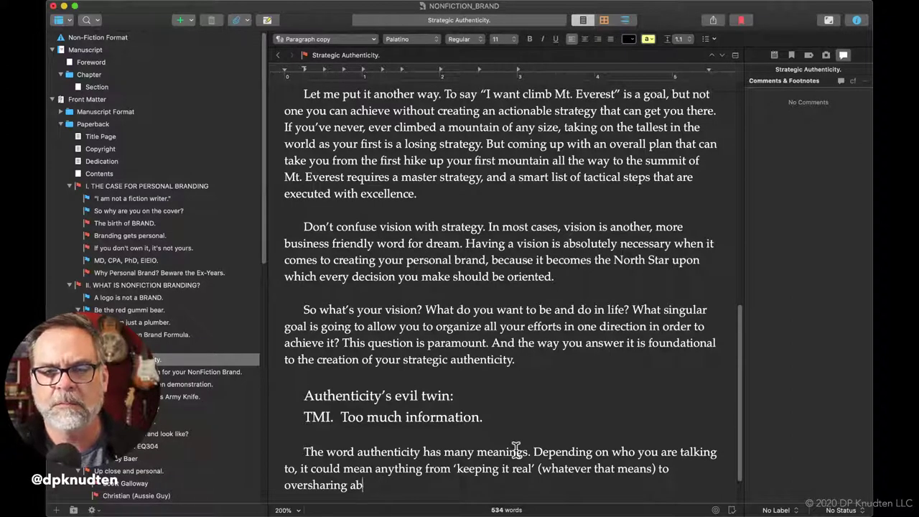
text(bout every s)
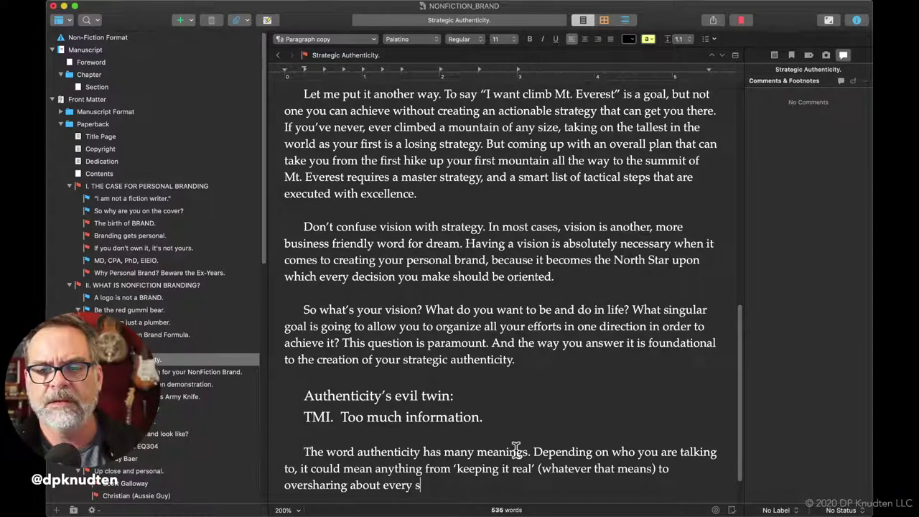
key(BackSpace)
text(aspect of)
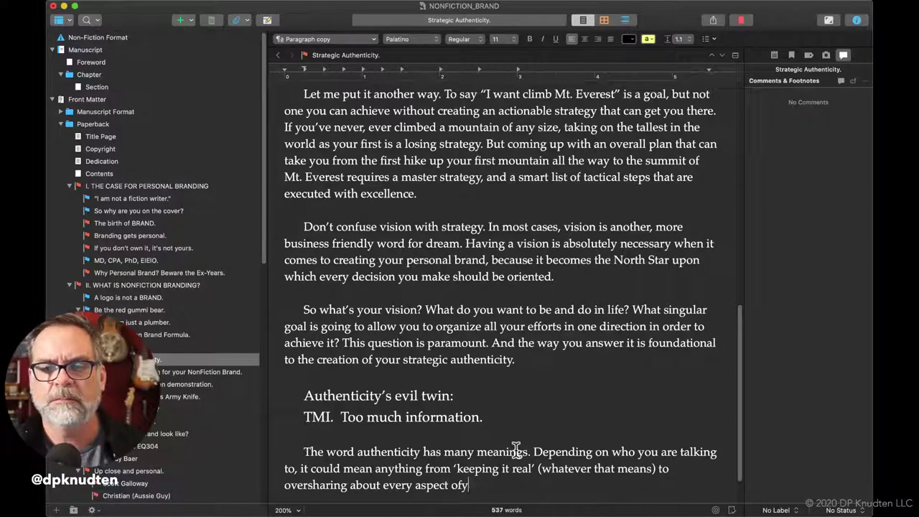
text( your life.)
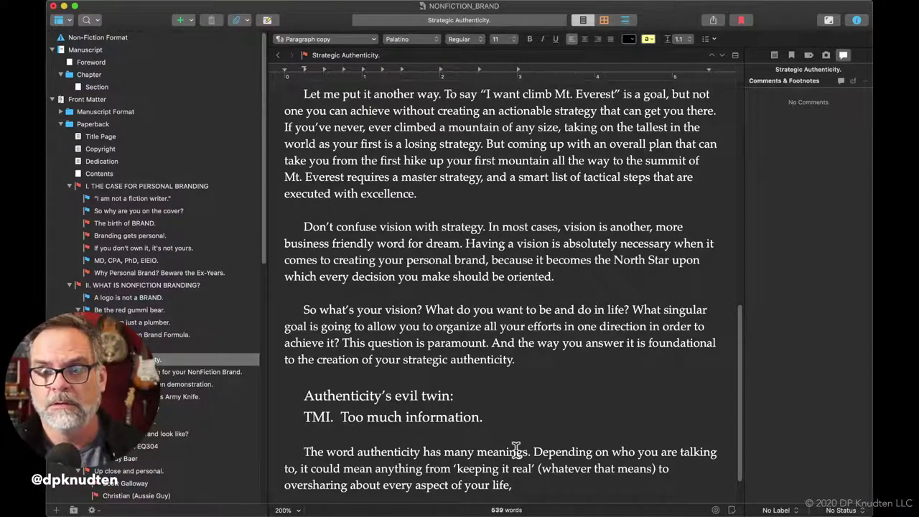
Extend the sentence with 'all the way down to your medical history.'
text(including)
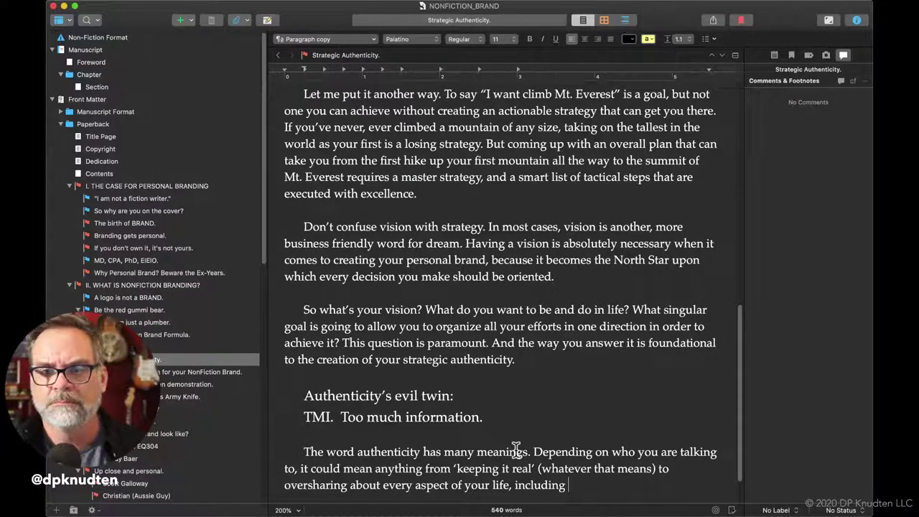
text(every)
key(BackSpace)
key(BackSpace)
key(BackSpace)
key(BackSpace)
text(c)
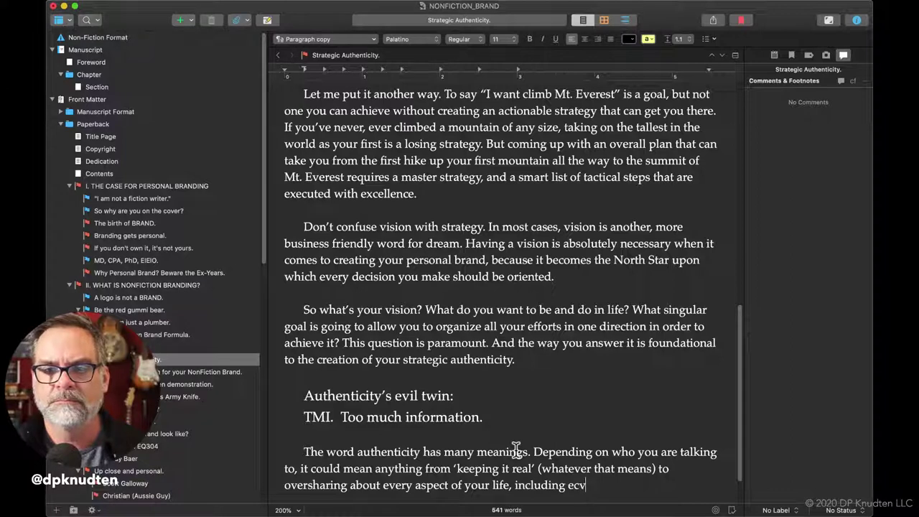
key(BackSpace)
text(very)
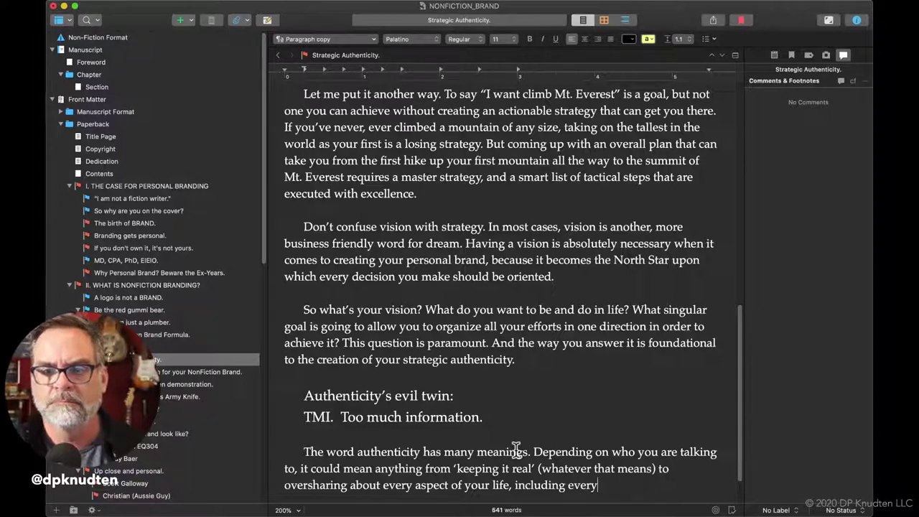
key(BackSpace)
key(BackSpace)
key(BackSpace)
key(BackSpace)
key(BackSpace)
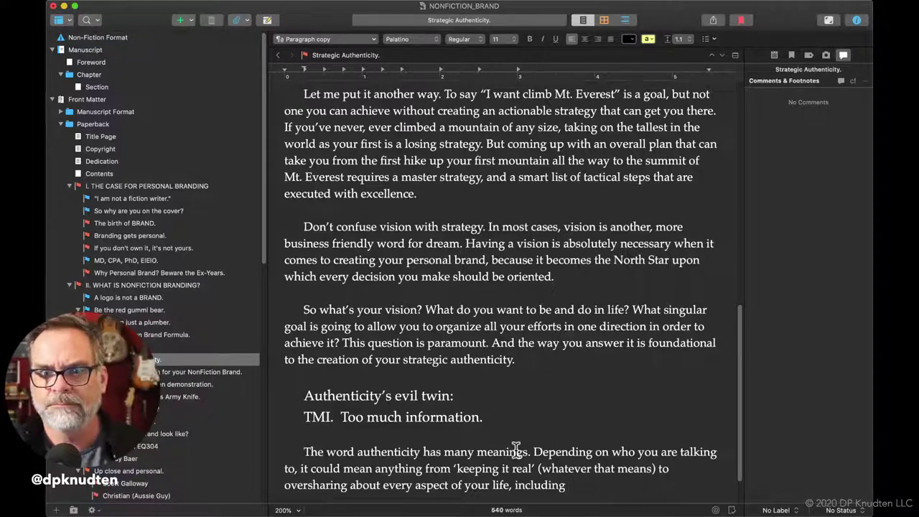
key(BackSpace)
key(BackSpace)
key(BackSpace)
key(BackSpace)
key(BackSpace)
key(BackSpace)
key(BackSpace)
key(BackSpace)
key(BackSpace)
key(BackSpace)
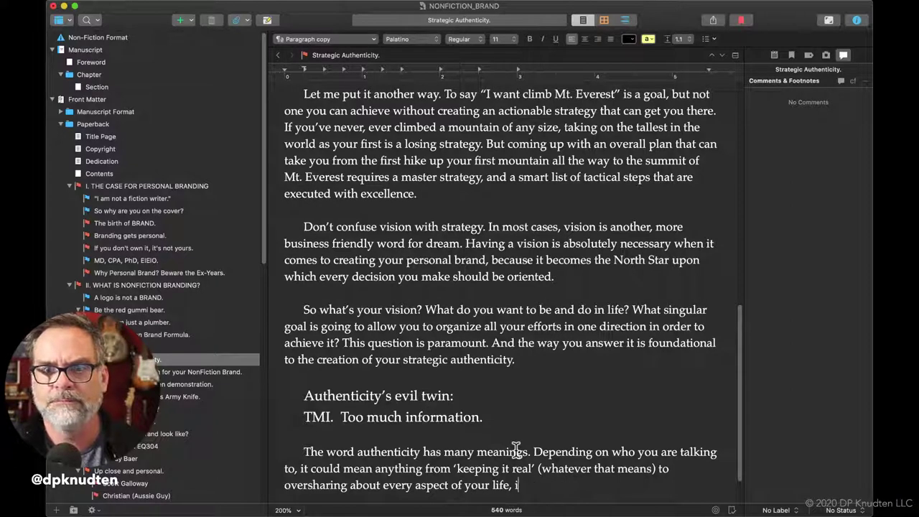
text(all t)
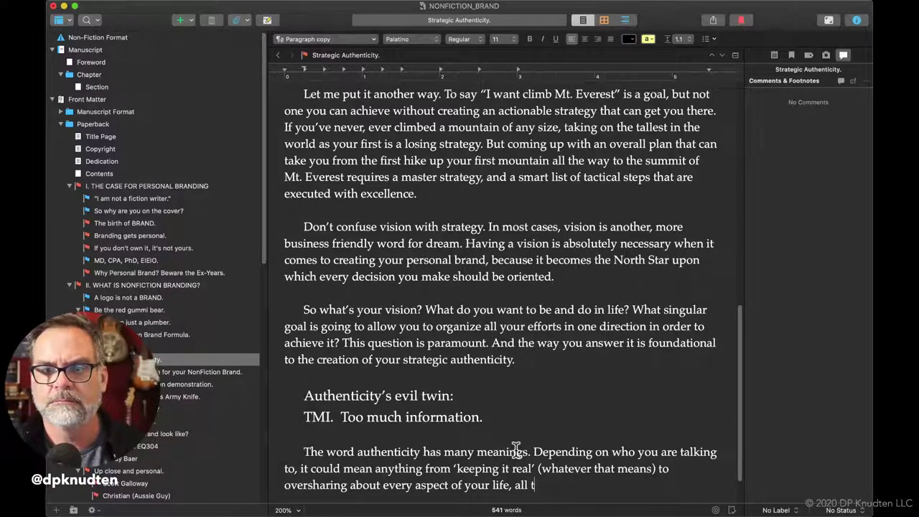
text(he way down to )
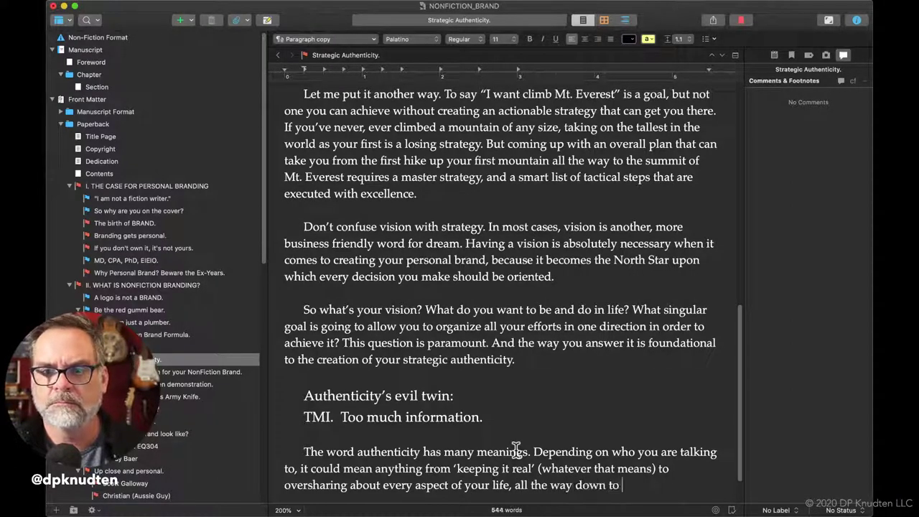
text(your medica)
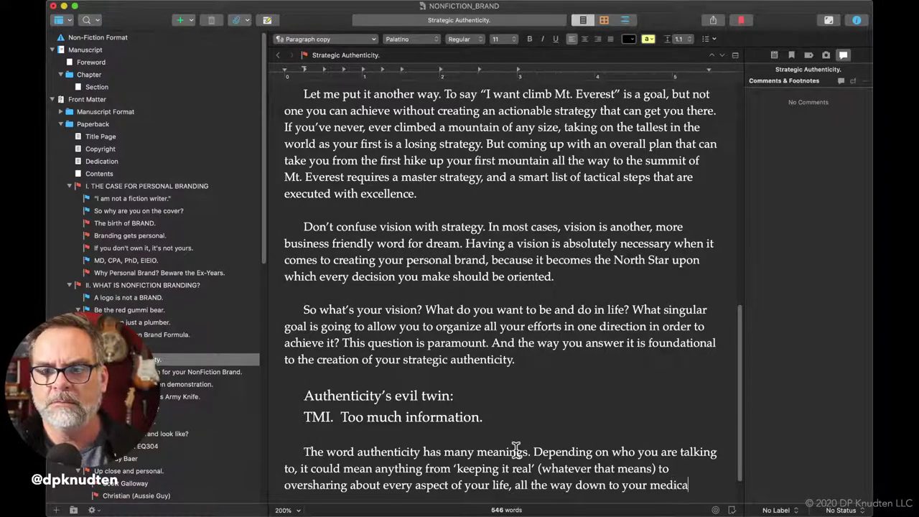
text(l history. )
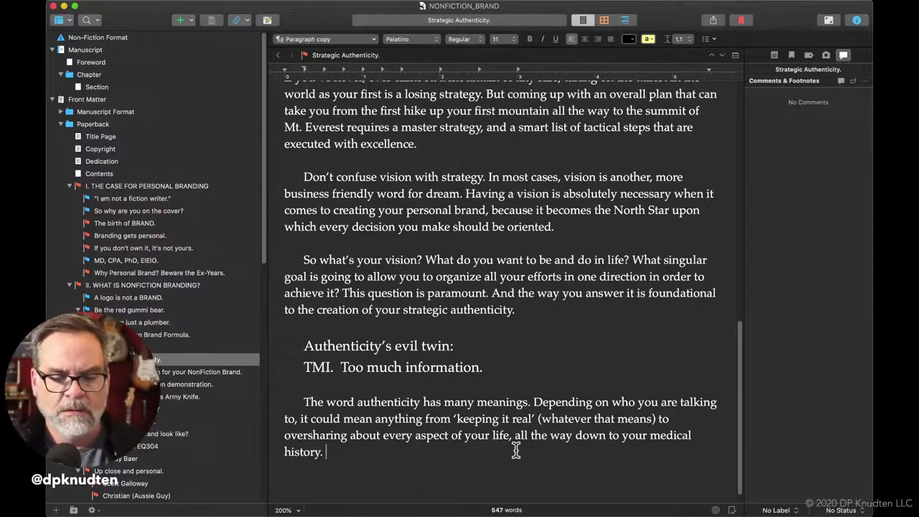
text(IN)
Add 'In some cases and places, that can make sense and be incredibly freeing.'
key(BackSpace)
text(n )
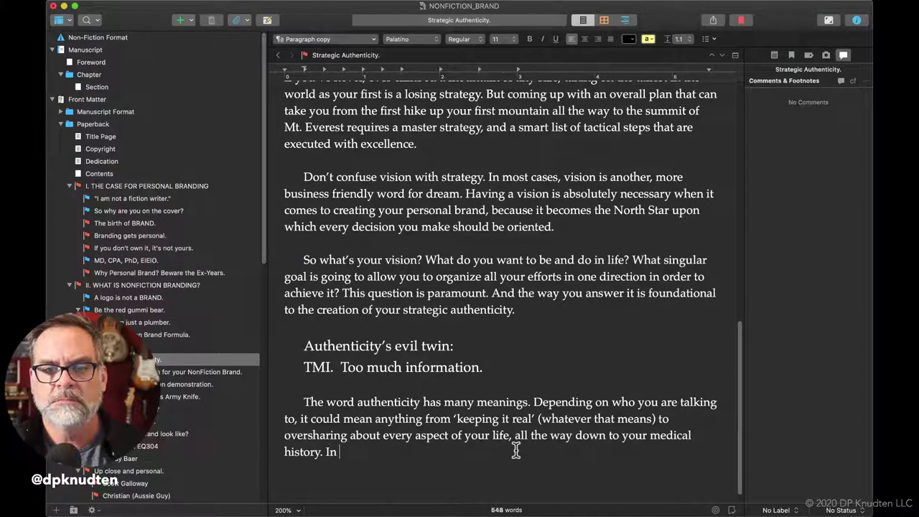
text(s)
text(so)
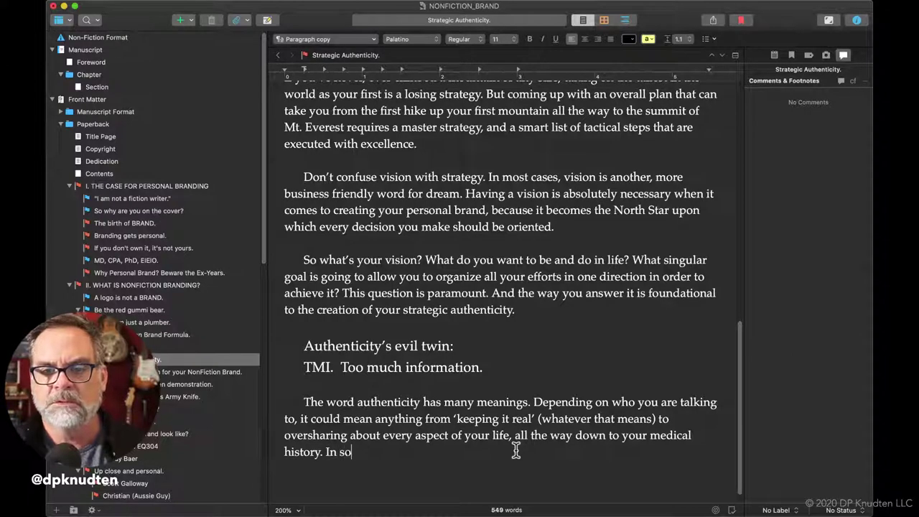
text(me cases )
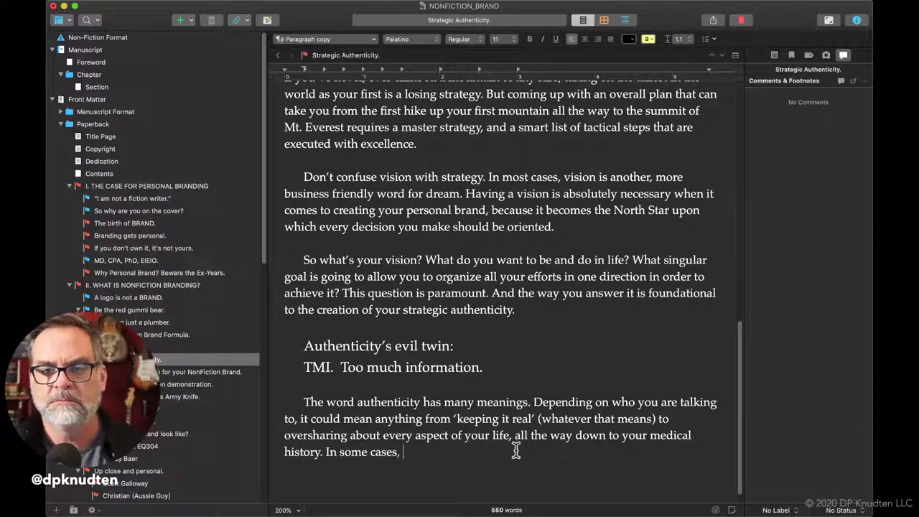
text(and pac)
key(BackSpace)
key(BackSpace)
text(laces, that )
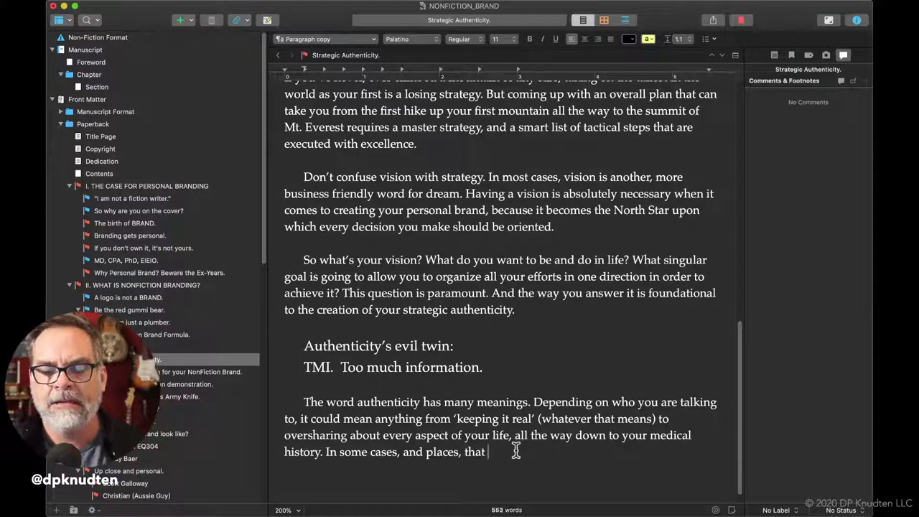
text(c)
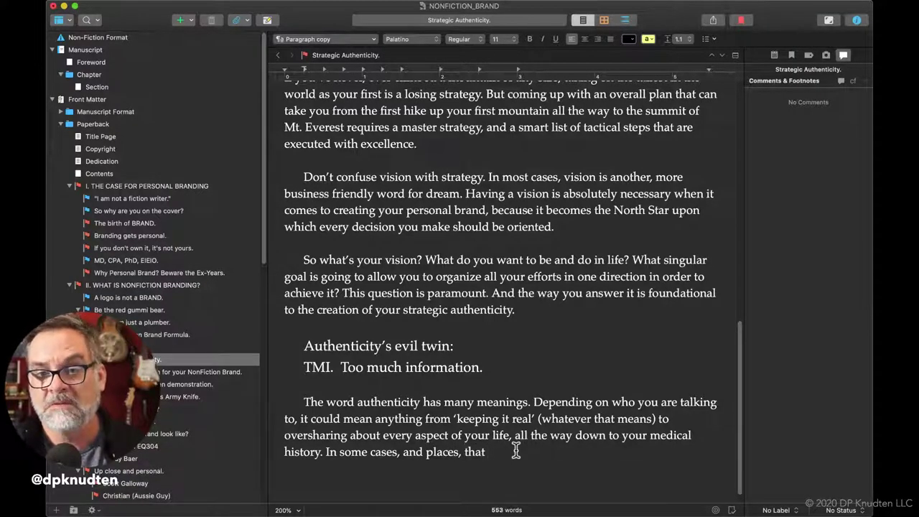
text(an make se)
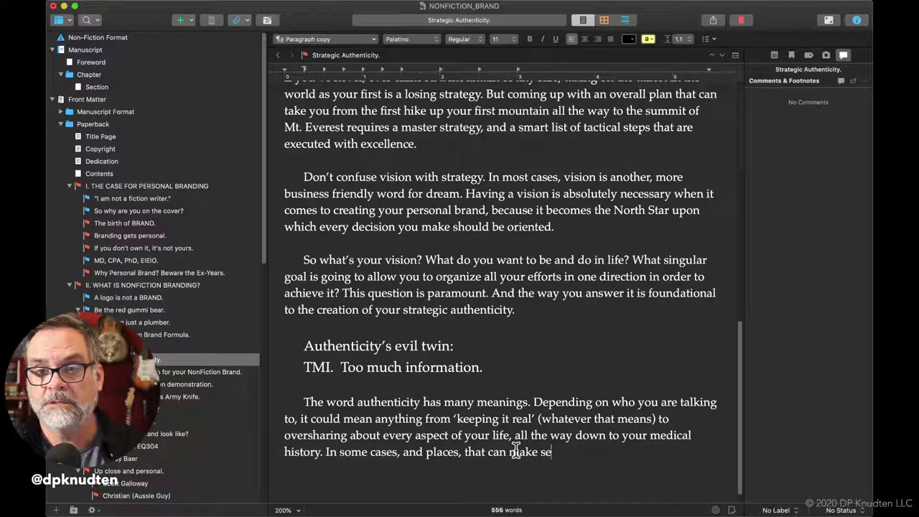
text(nse and be )
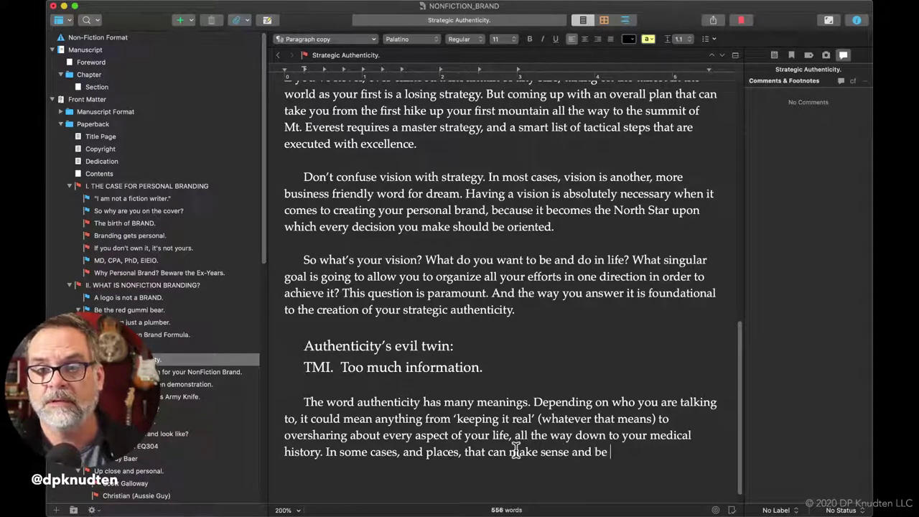
text(increib)
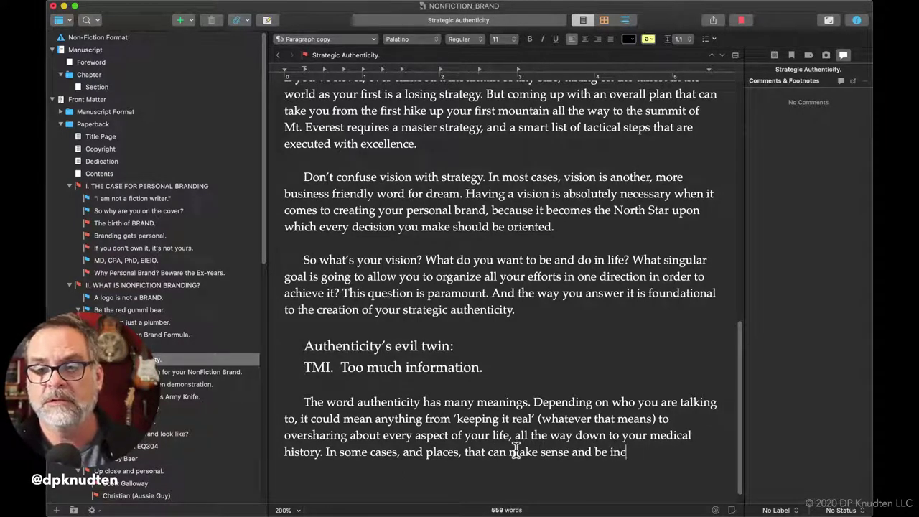
key(BackSpace)
key(BackSpace)
text(dibly)
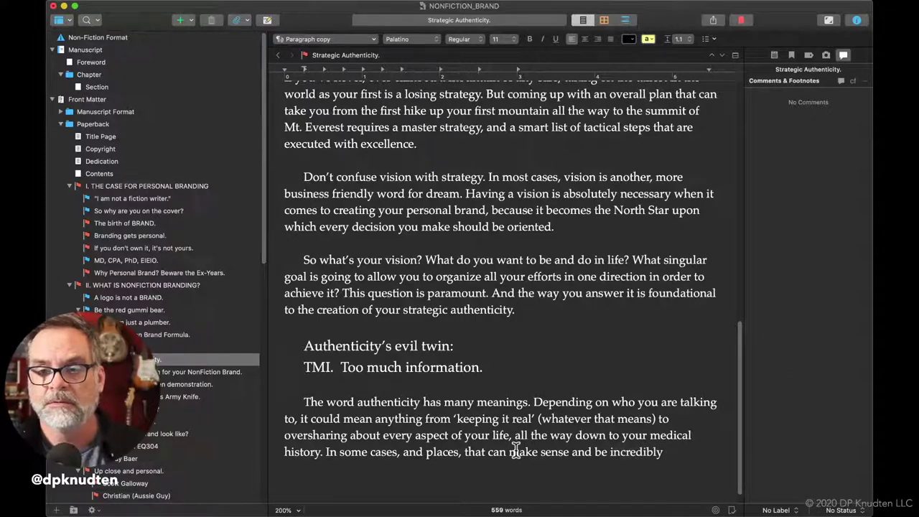
text( freeing. I)
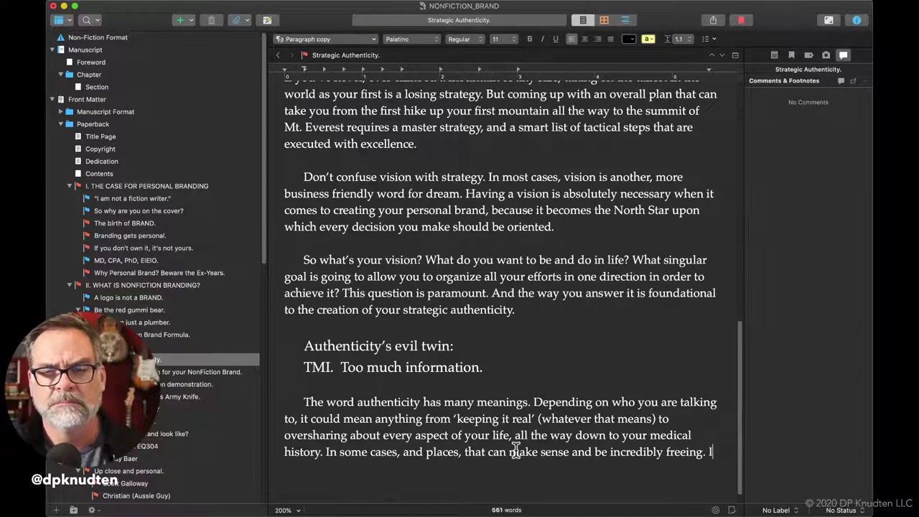
Finish with 'In others, not so much. Strategic authenticity is about those 'not so much' situations.' and start a new paragraph
key(Return)
text(In other)
text('s)
key(BackSpace)
key(BackSpace)
text(s, not so much)
key(BackSpace)
text(. )
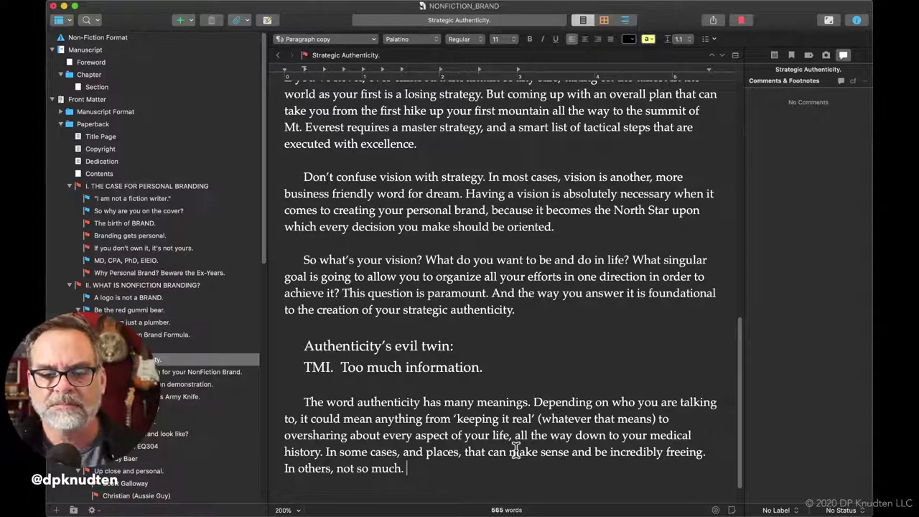
text(Ste)
key(BackSpace)
text(rategic A)
key(BackSpace)
text(authenit)
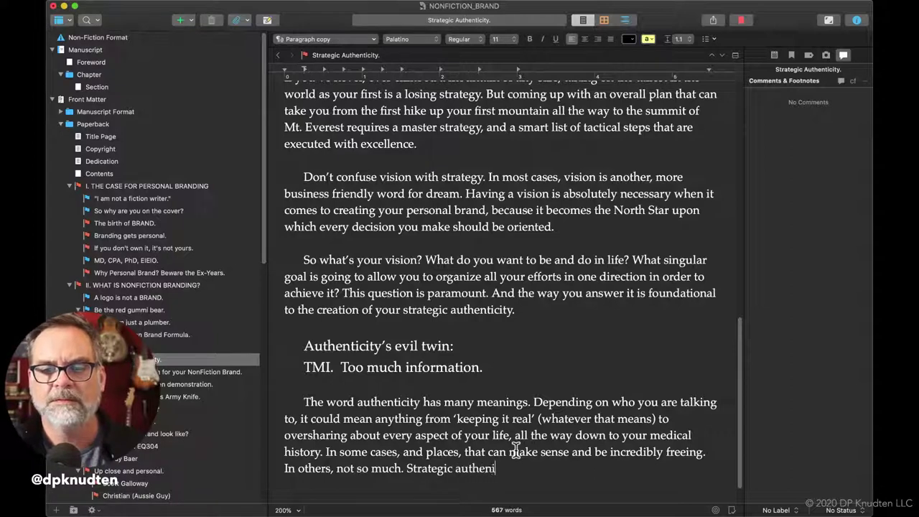
key(BackSpace)
key(BackSpace)
text(tic)
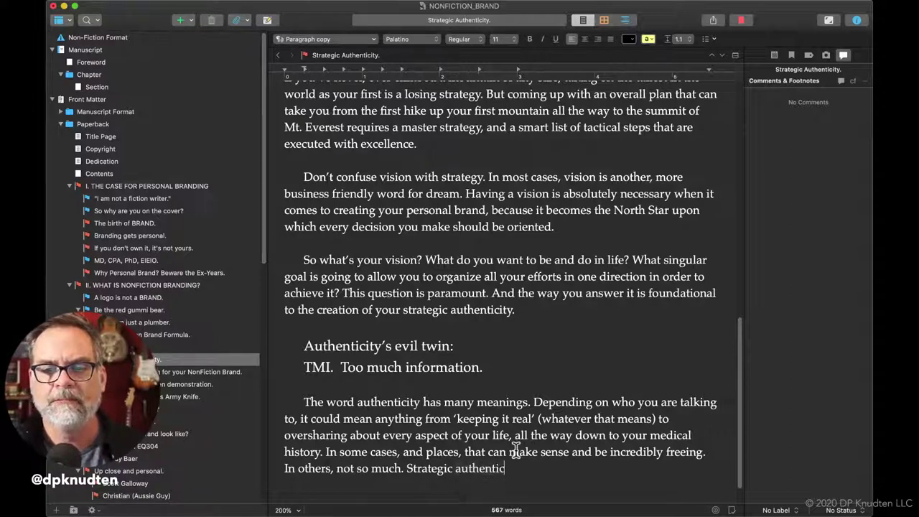
text(ity is ab)
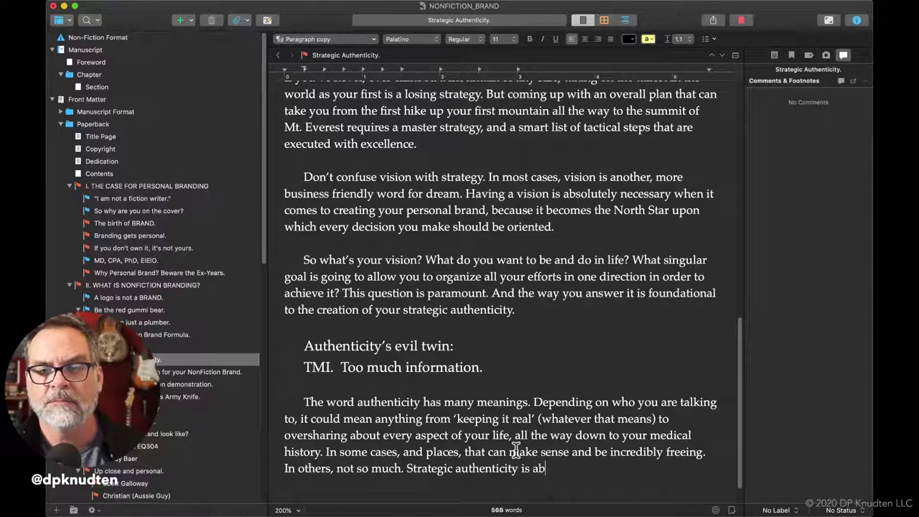
text(out those)
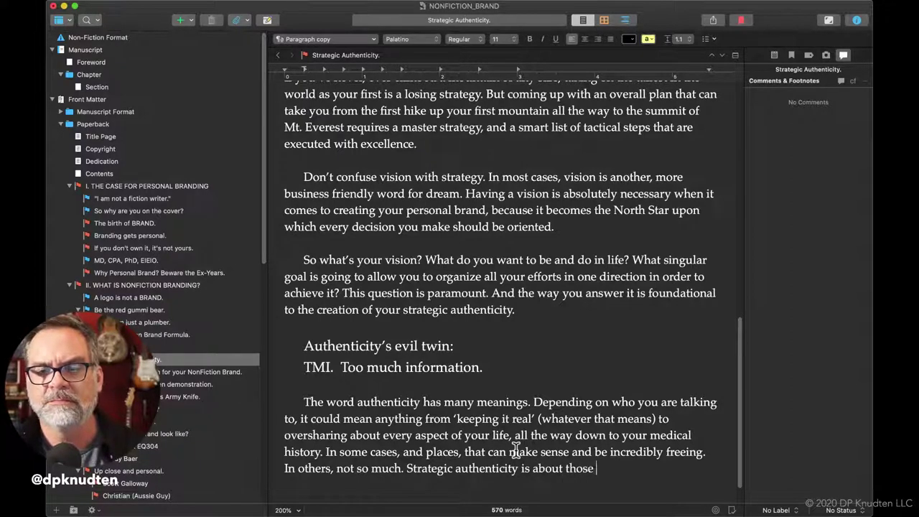
text( 'not so m)
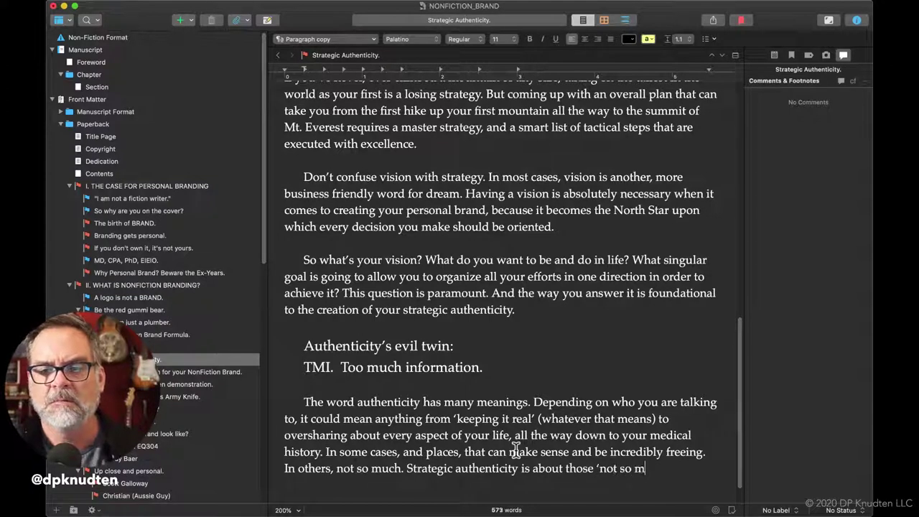
text(uch’)
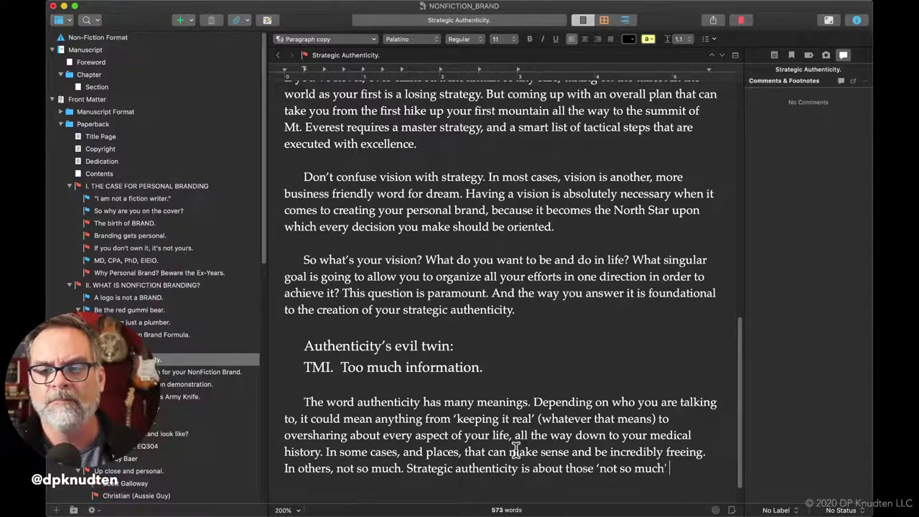
text(' situations.)
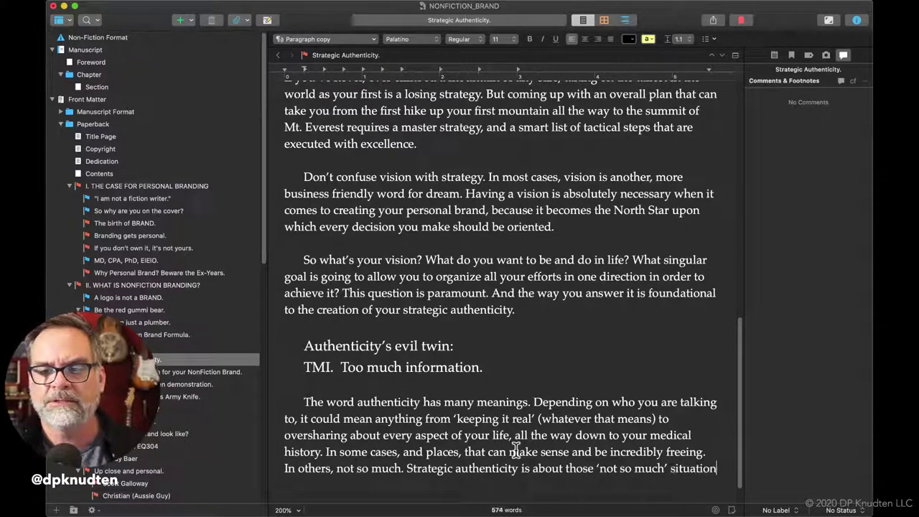
key(Return)
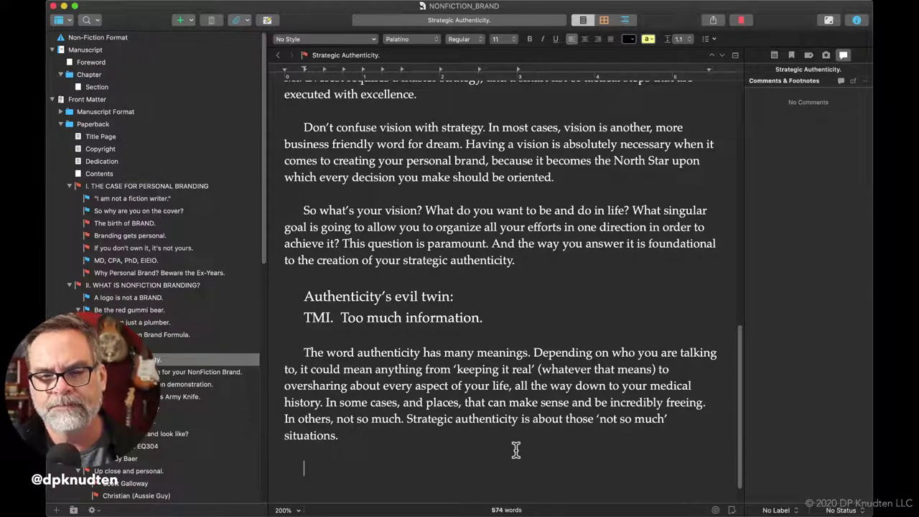
Type 'Let me point to another real world example which you may, or may not, like. I was'
text(Let me po)
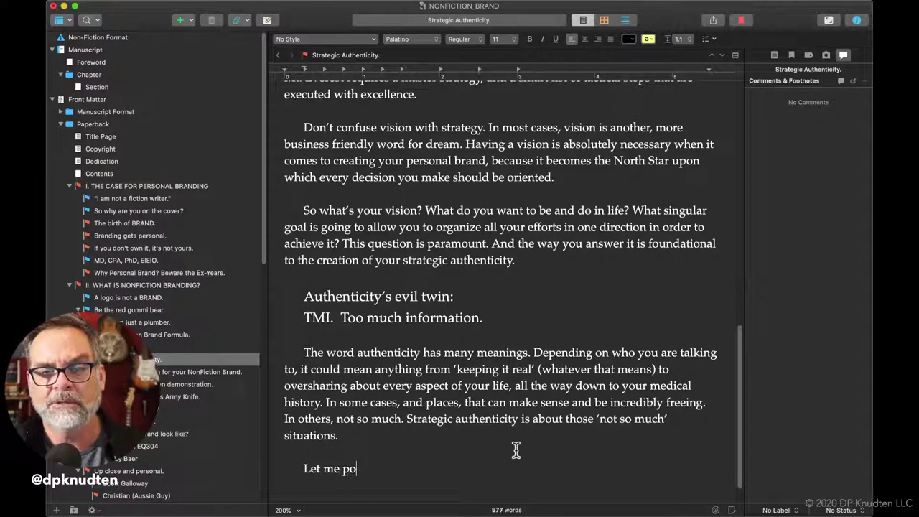
text(int to another real )
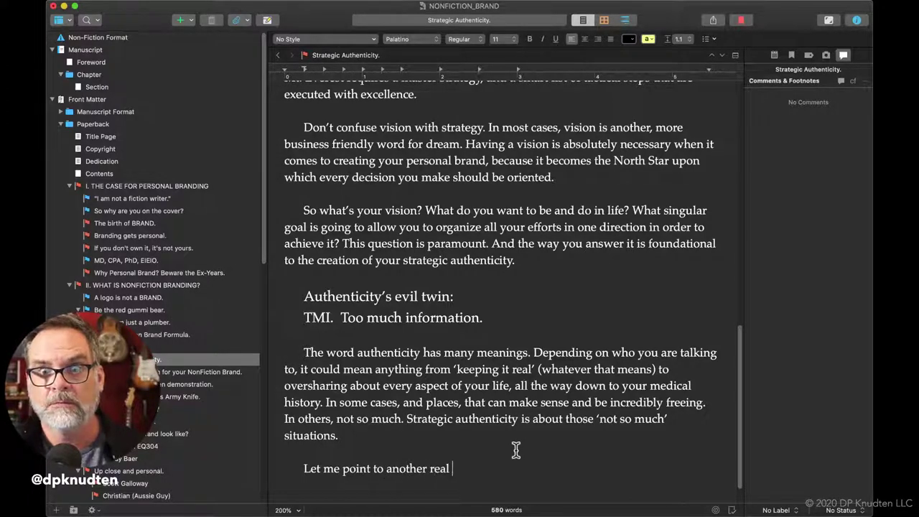
text(world examp)
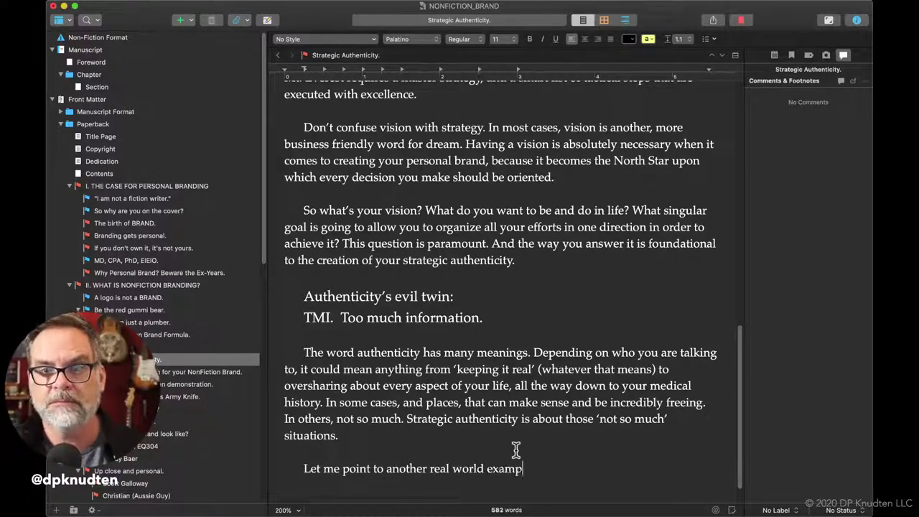
text(le which you ma)
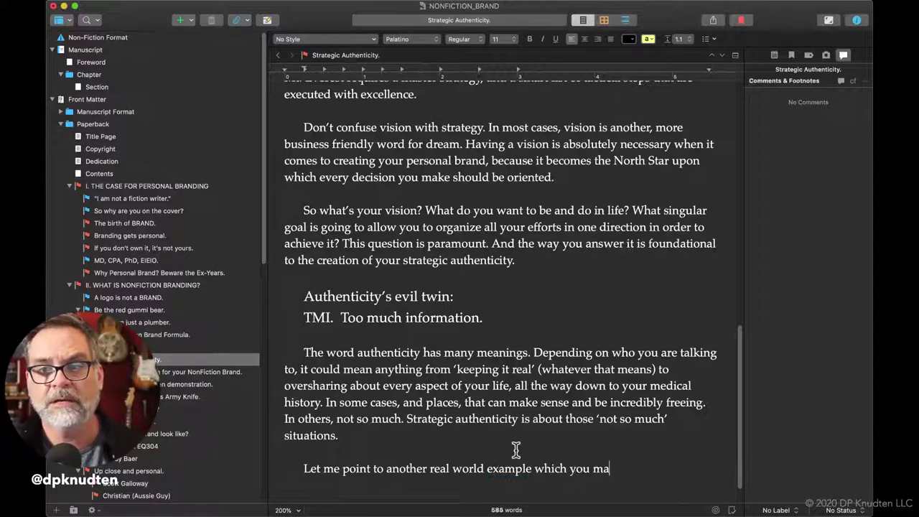
text(y, or may not  like)
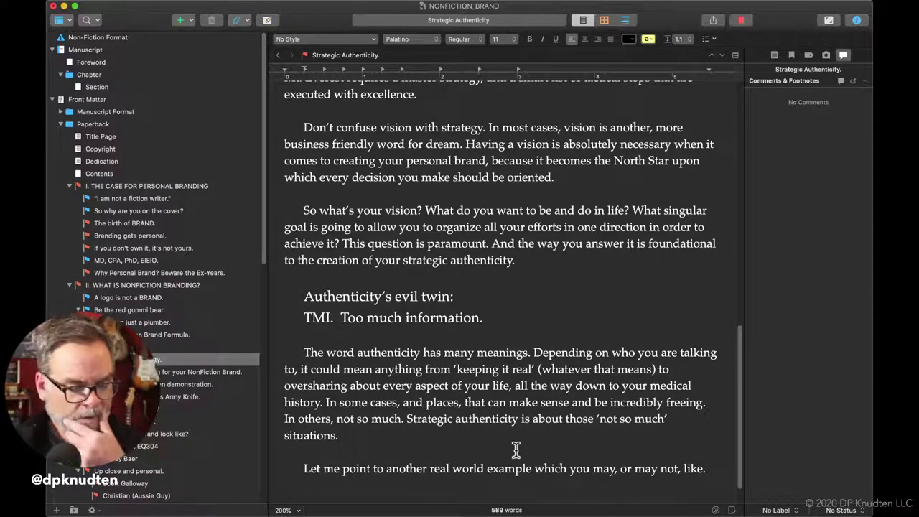
text(. I)
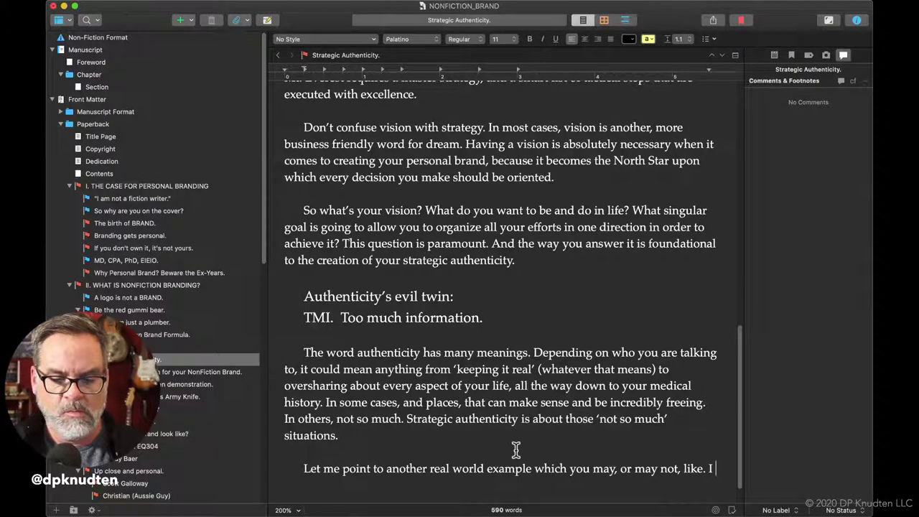
text( was)
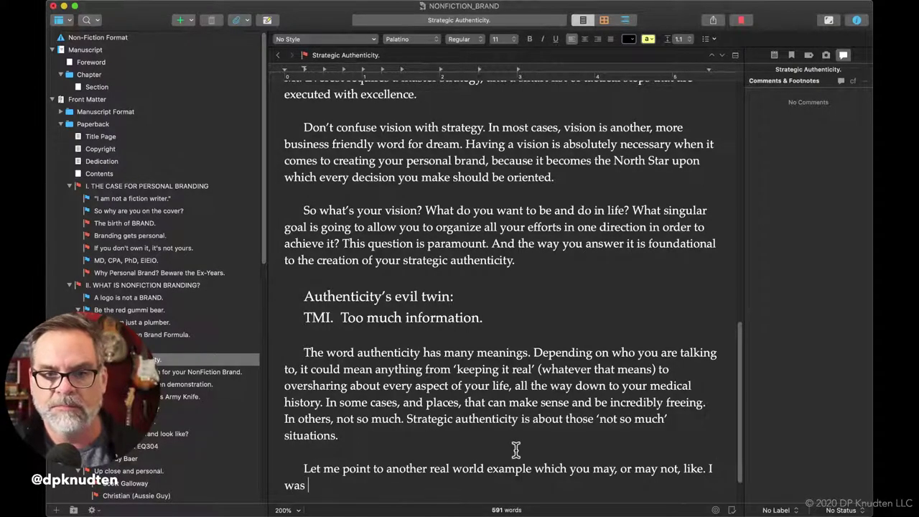
text( wrok)
Continue with 'working as a Creative Director at an agency and'
key(BackSpace)
key(BackSpace)
key(BackSpace)
text(orking as a Creative )
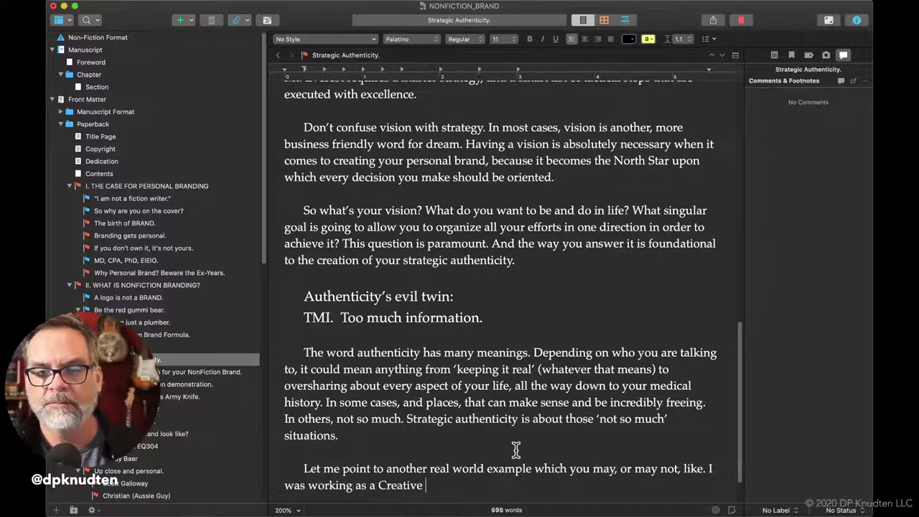
text(Dire)
key(BackSpace)
key(BackSpace)
key(BackSpace)
text(iect)
key(BackSpace)
key(BackSpace)
key(BackSpace)
text(re)
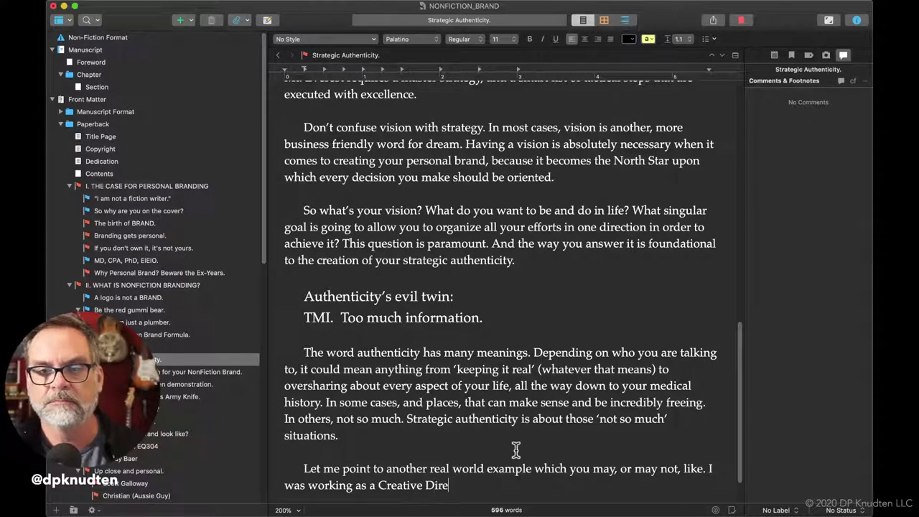
text(ctor at an )
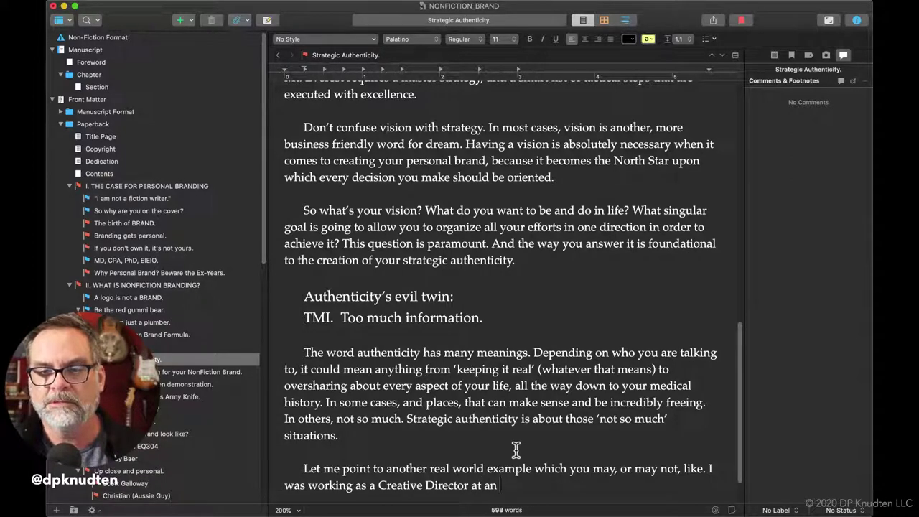
text(agency)
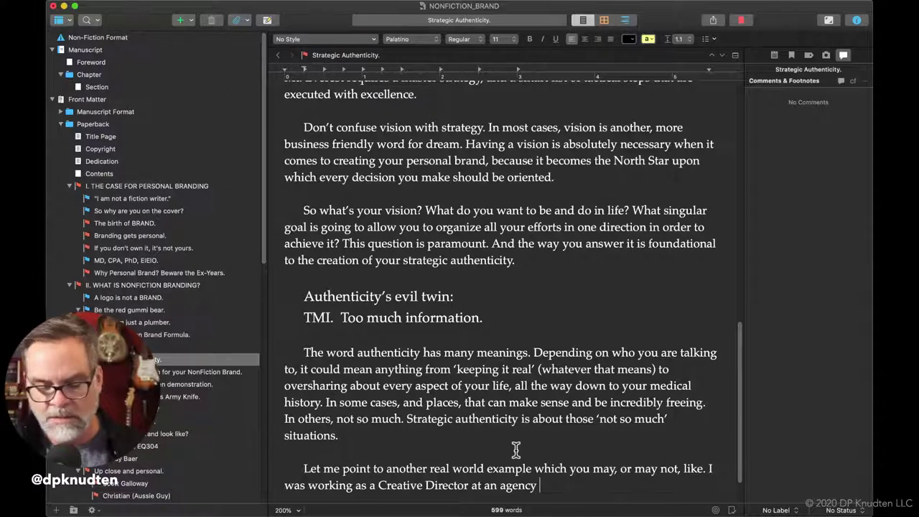
text(.)
key(BackSpace)
key(BackSpace)
text(and)
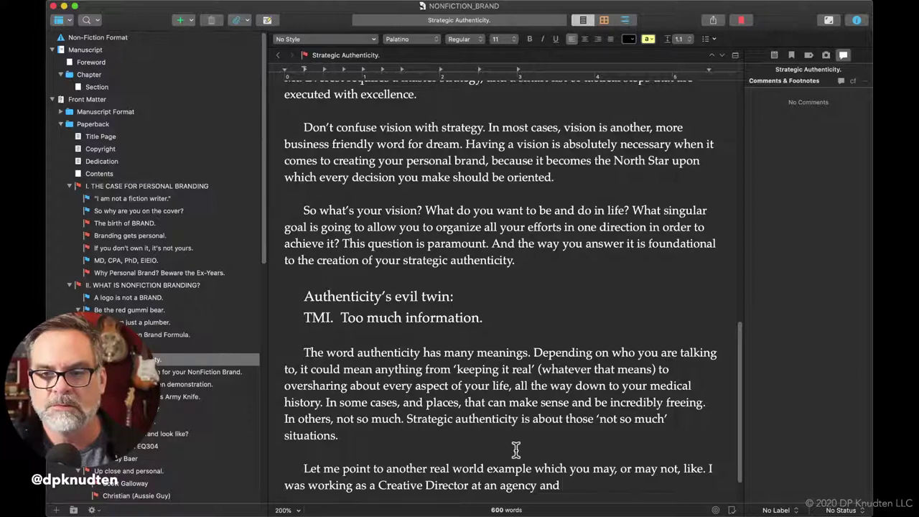
Describe the new hire: great personality, diligent, ambitious, avid Instagram user whom the author followed
text(had hired )
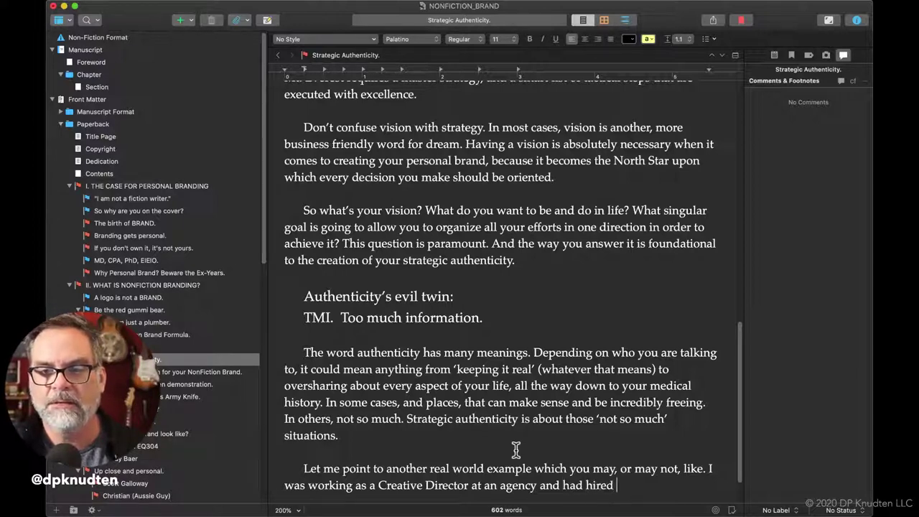
text(a new ki)
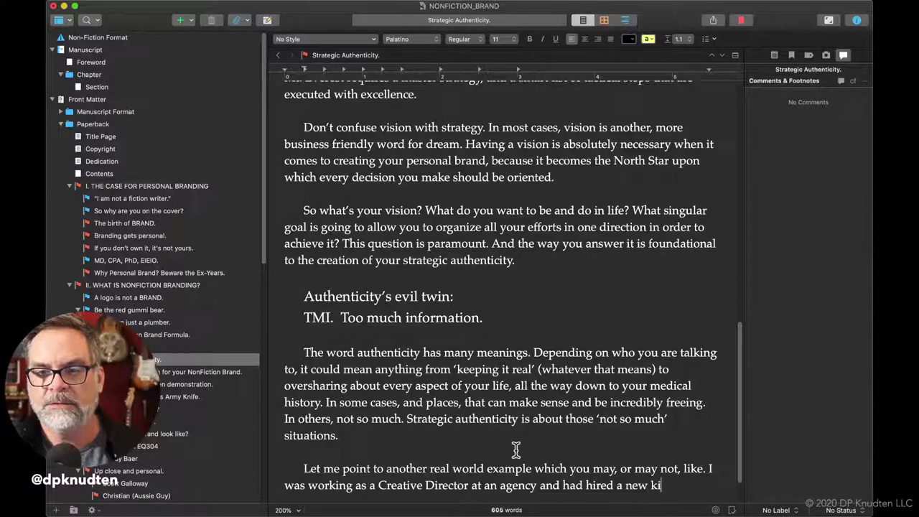
text(d right)
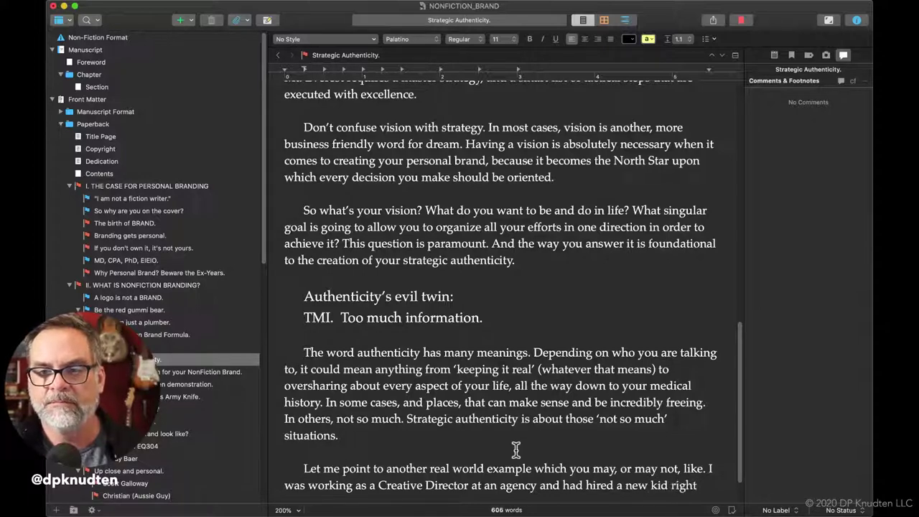
text( out of co)
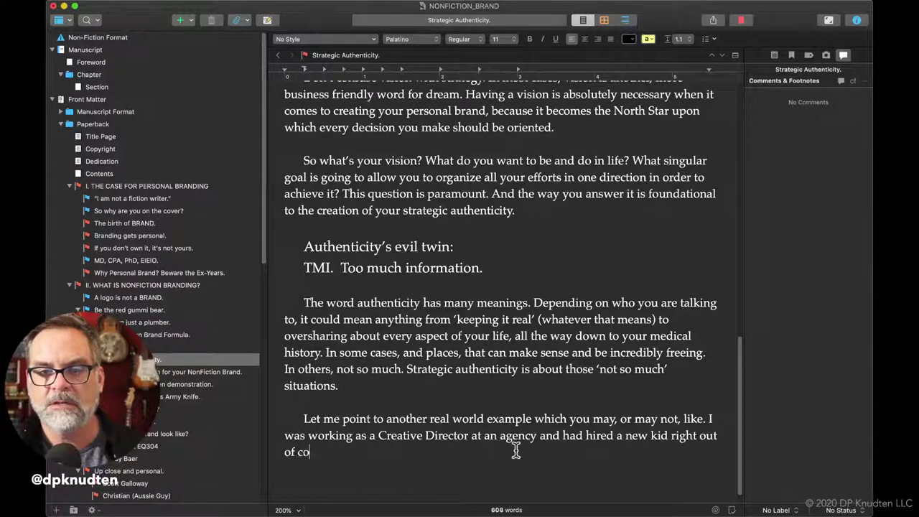
text(llege. )
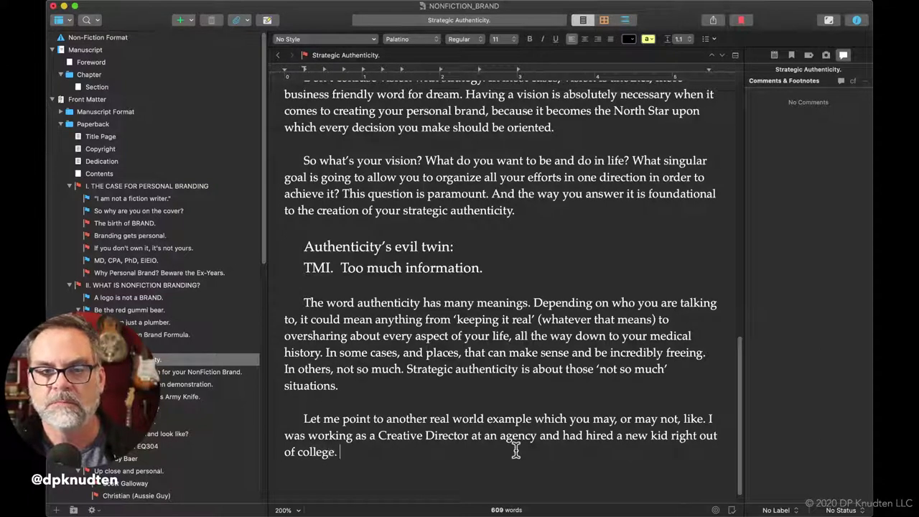
text(Great pe)
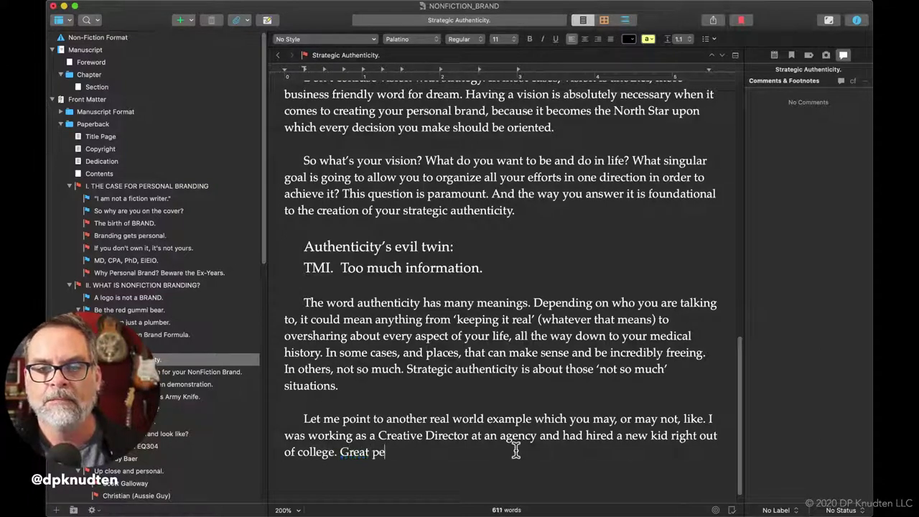
text(rsonality. )
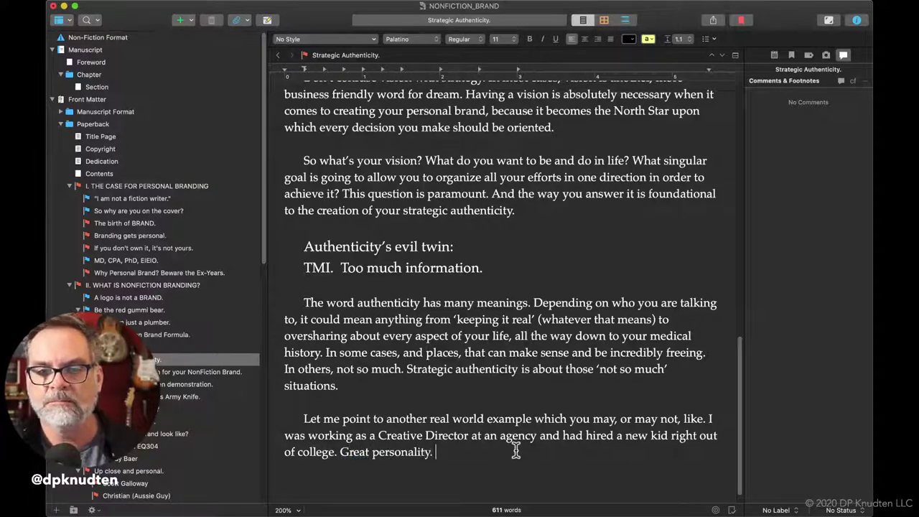
text(Diligenc)
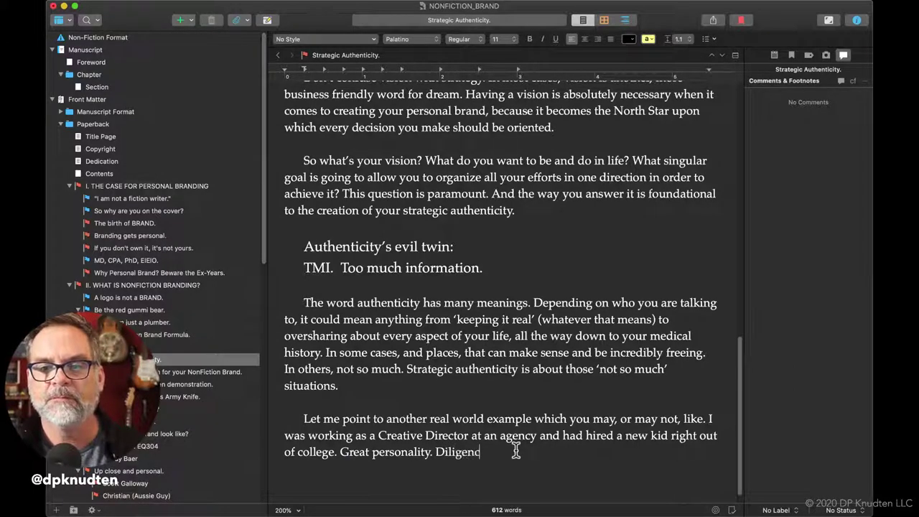
key(BackSpace)
text(t and )
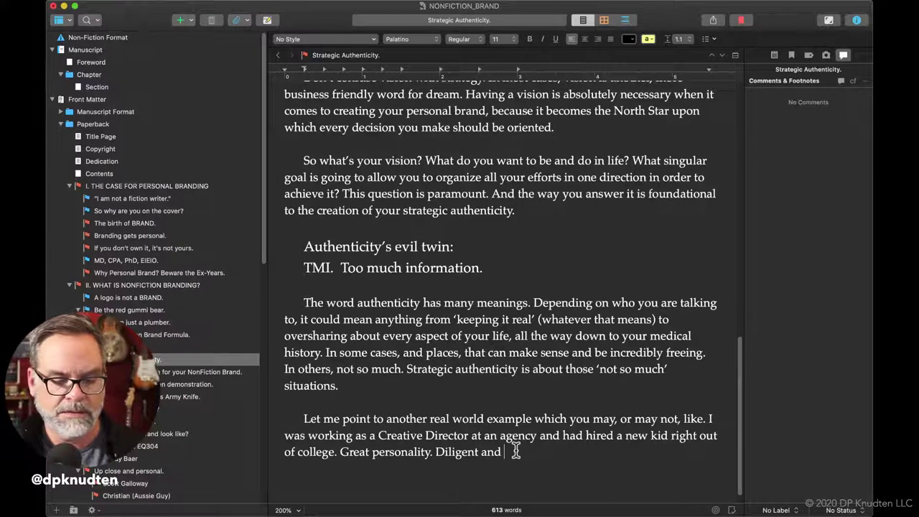
text(ambition)
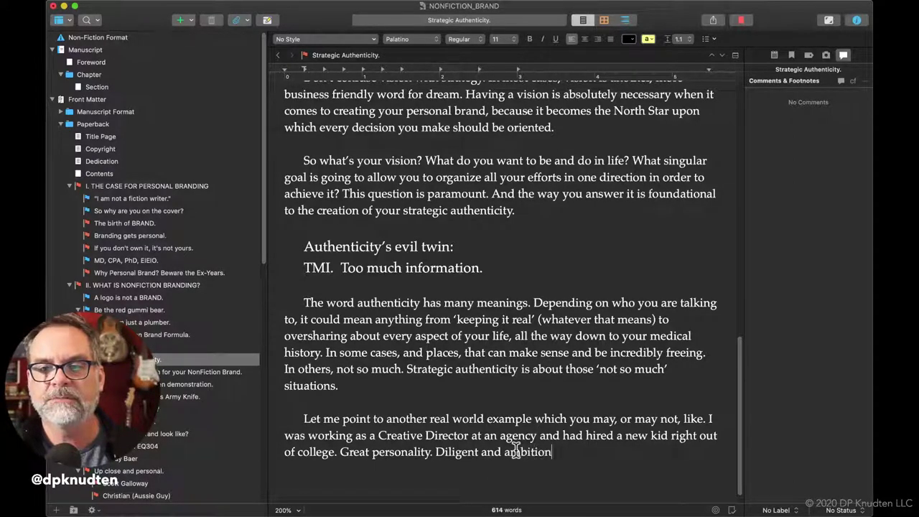
key(BackSpace)
text(us )
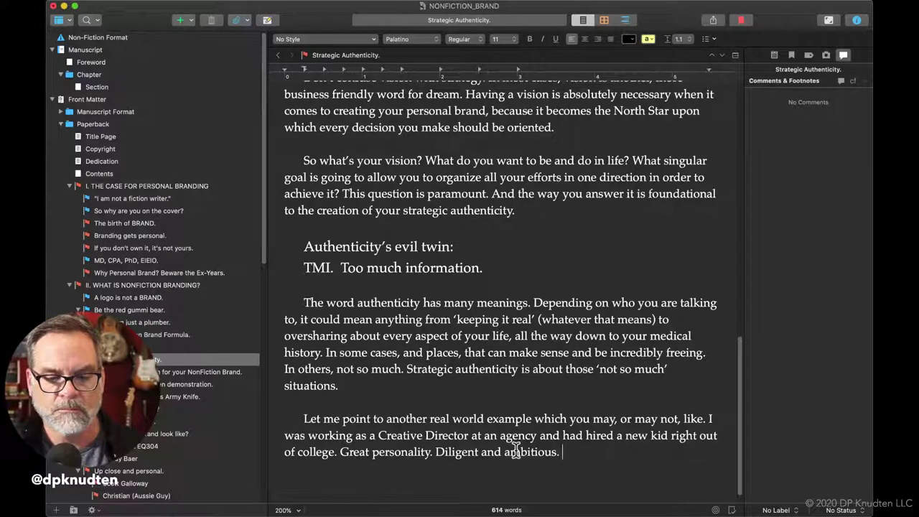
text(And a n avid user of )
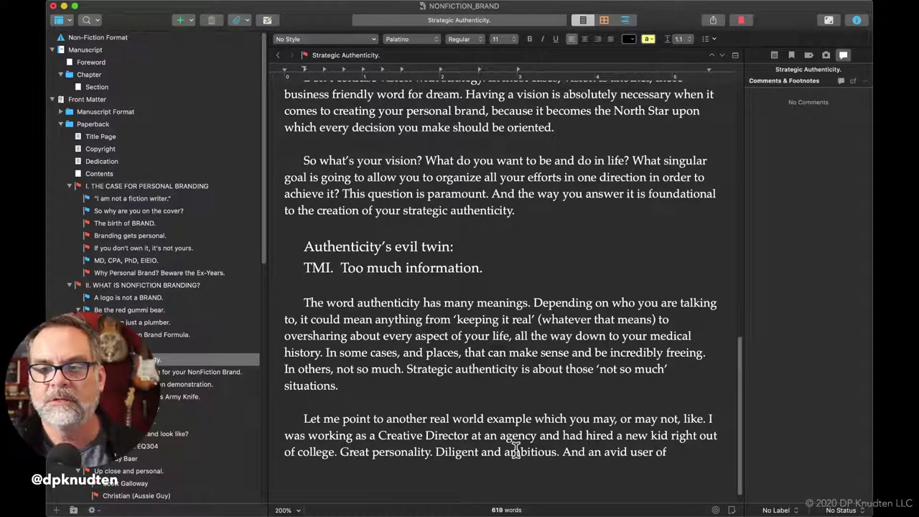
text(Insta)
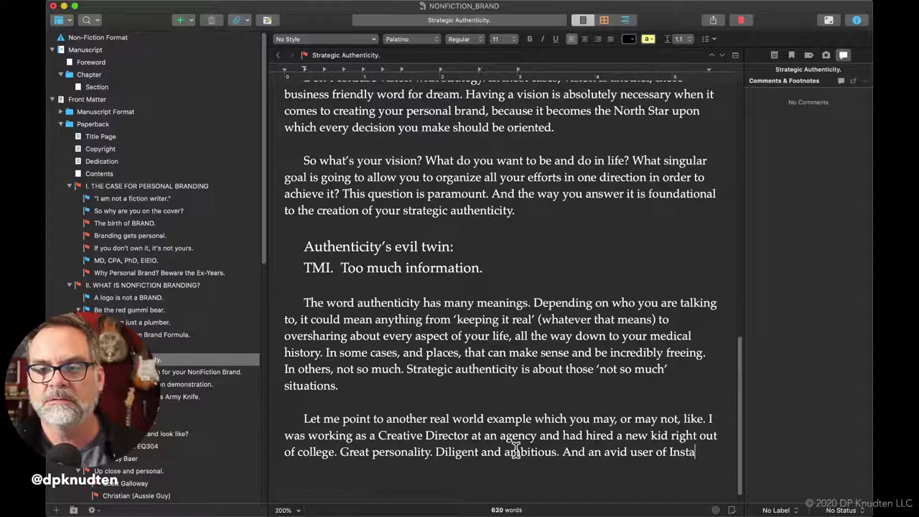
text(gram.)
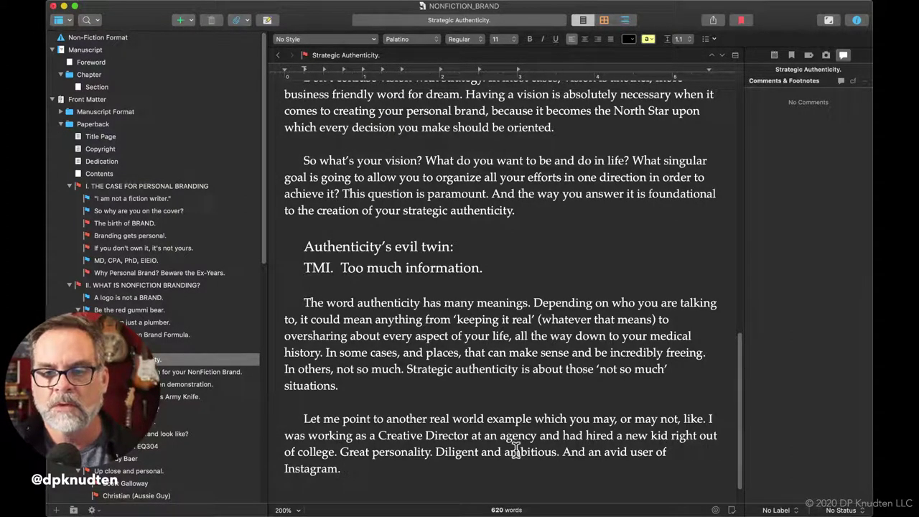
text( I)
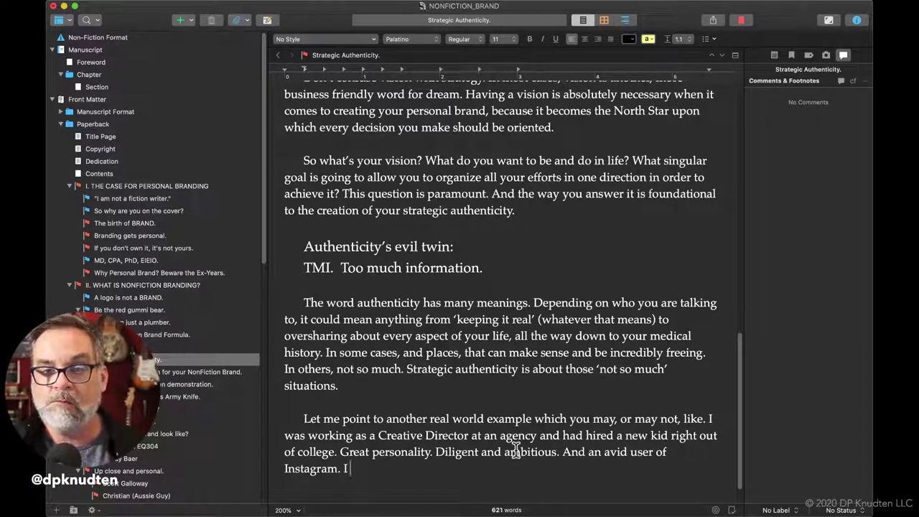
text( made )
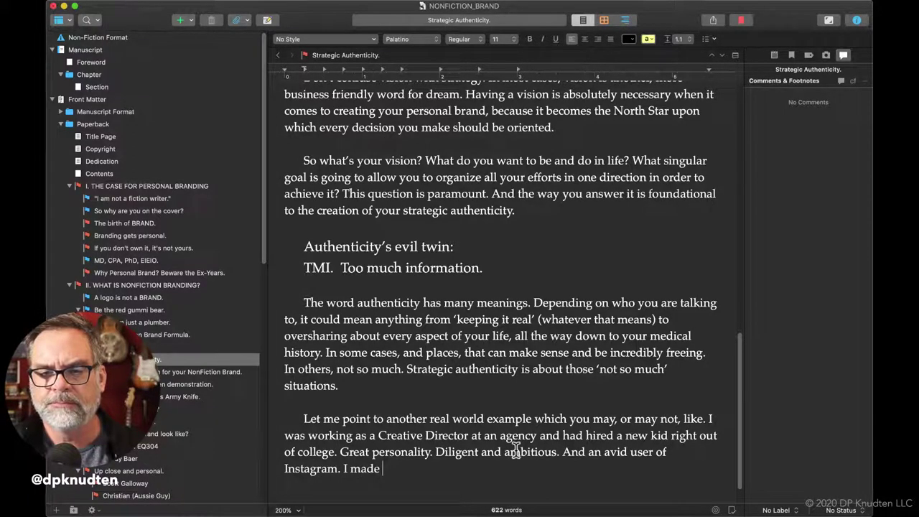
text(the mistake of )
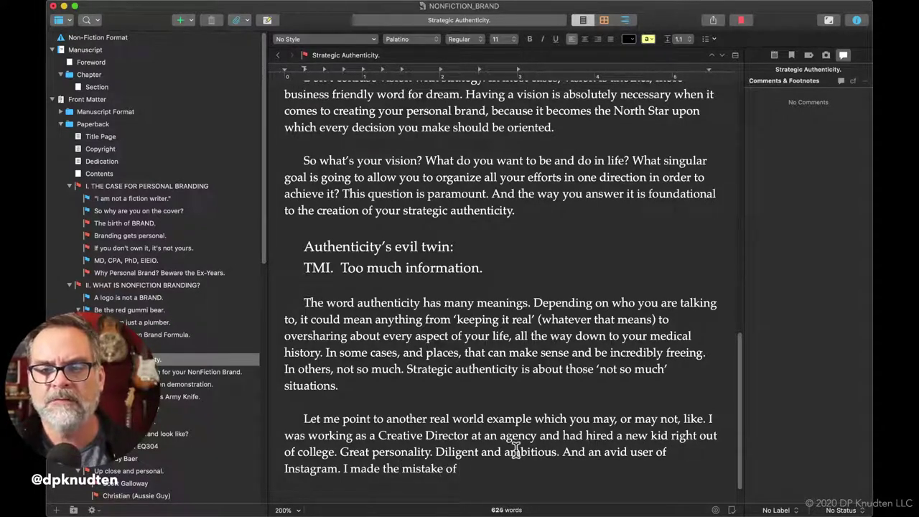
text(flo)
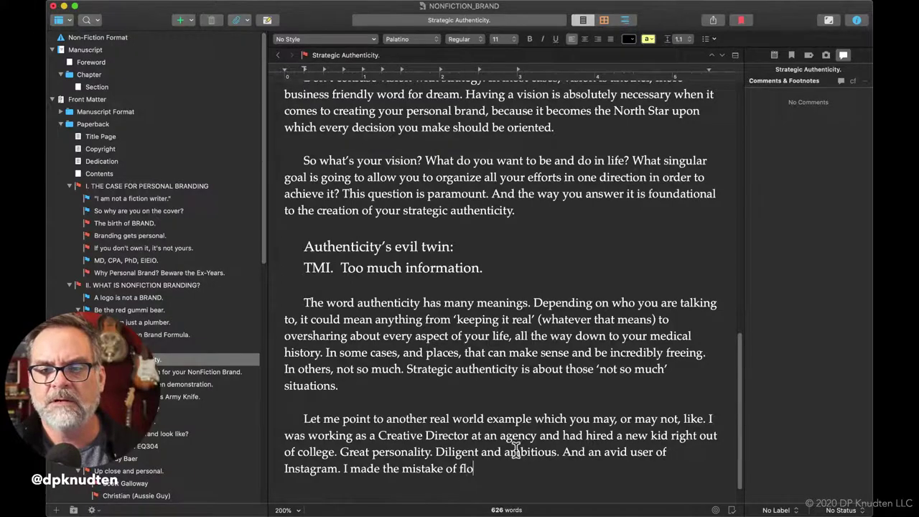
key(BackSpace)
key(BackSpace)
text(oll)
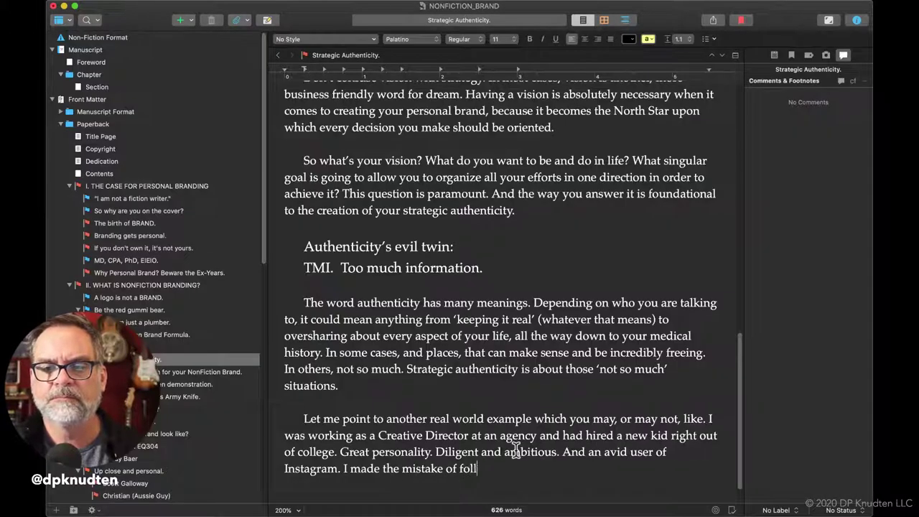
text(owing her )
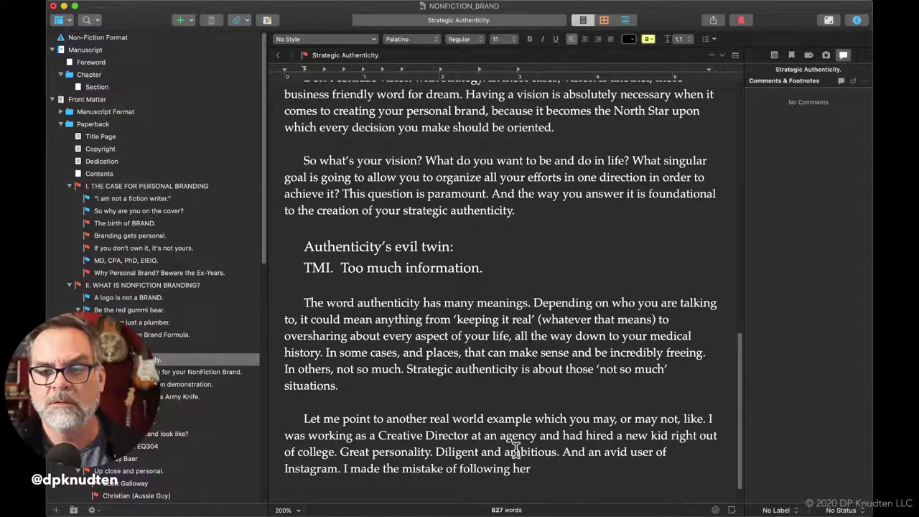
text(there, b)
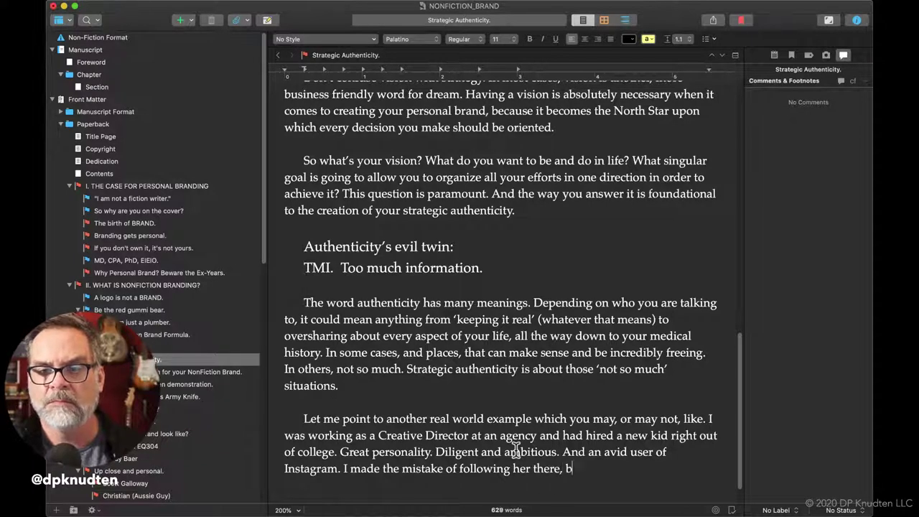
text(ecause )
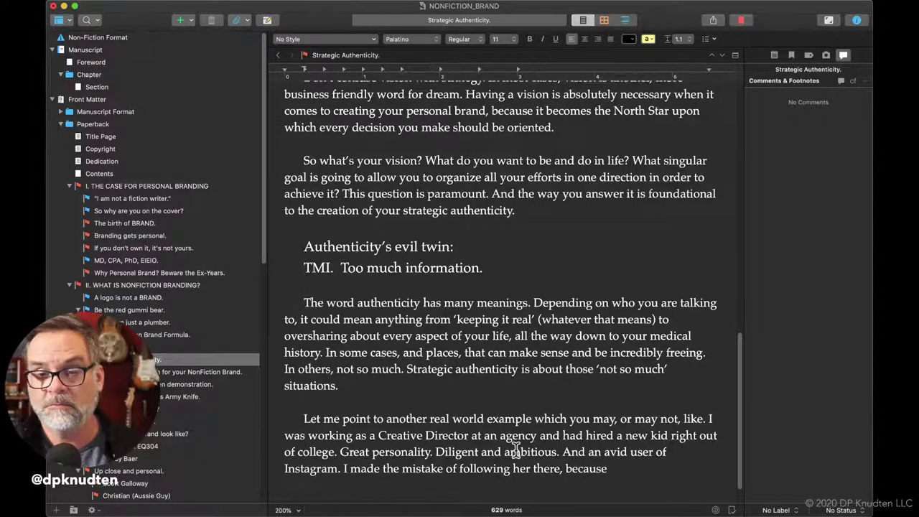
text(we were )
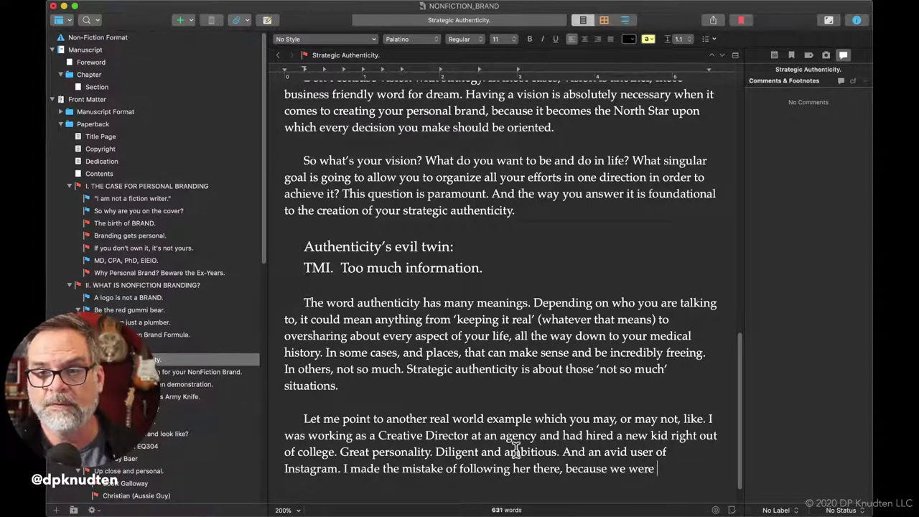
text(friends,)
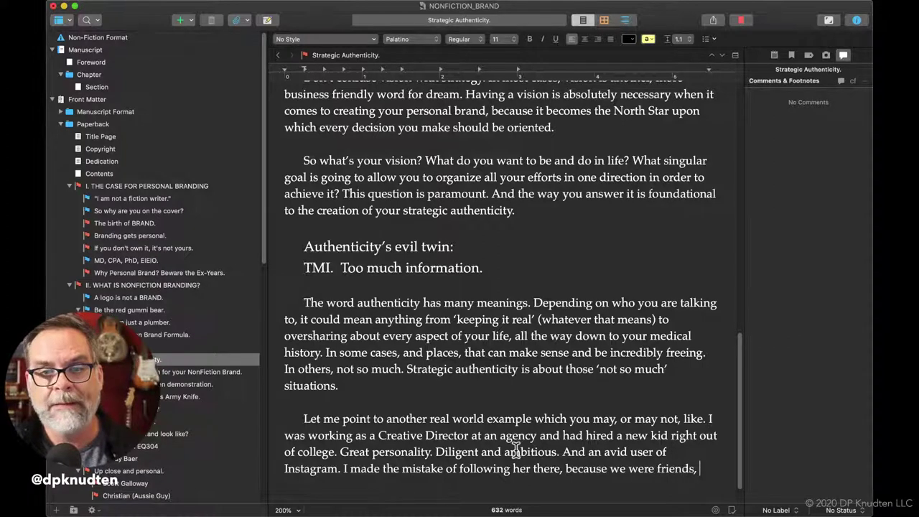
Replace the trailing 'friends' with '(and still are) friends, but as her'
key(BackSpace)
key(BackSpace)
key(BackSpace)
key(BackSpace)
key(BackSpace)
key(BackSpace)
key(BackSpace)
key(BackSpace)
key(BackSpace)
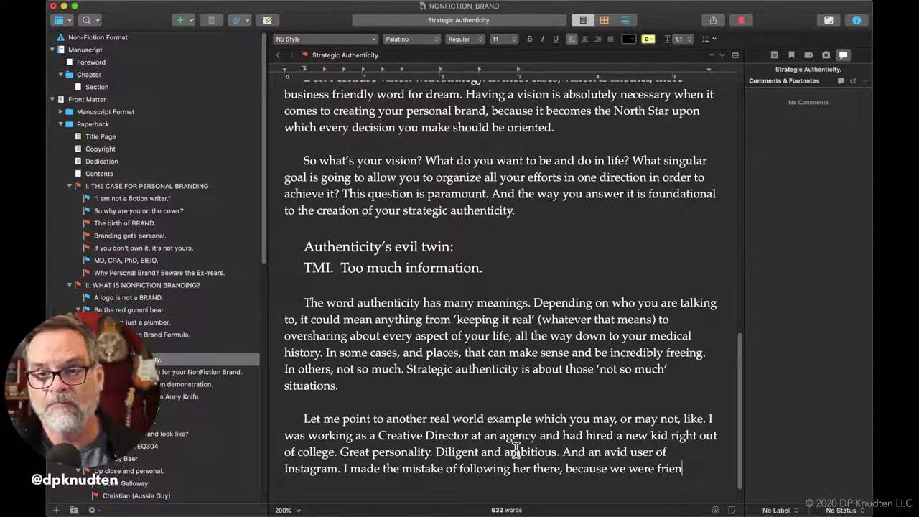
text((and )
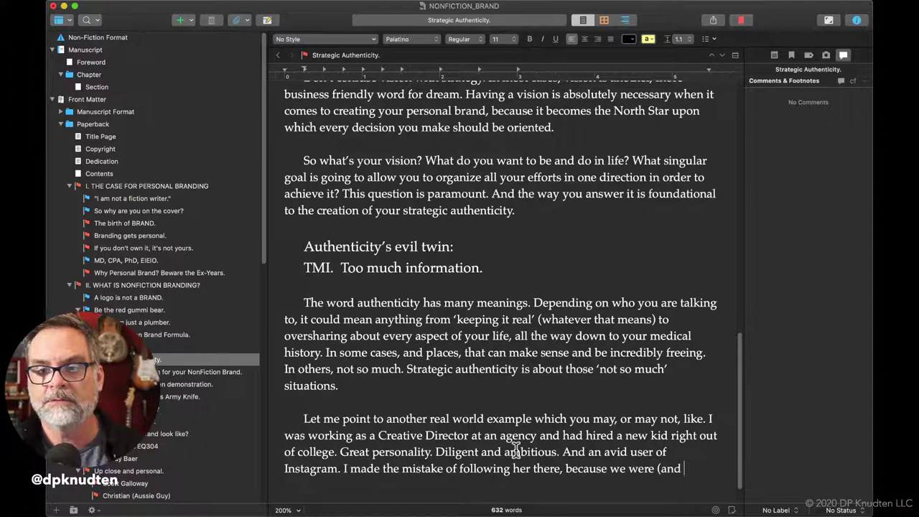
text(still are) friends, but as )
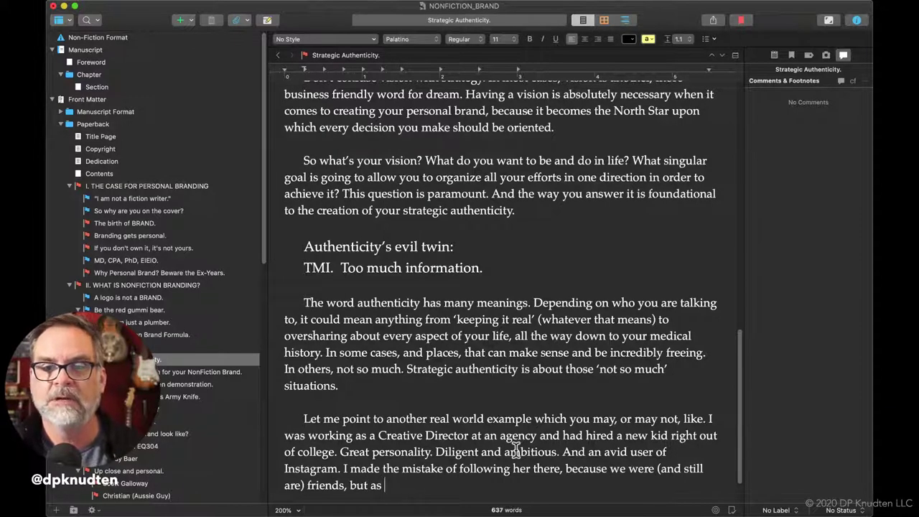
text(her)
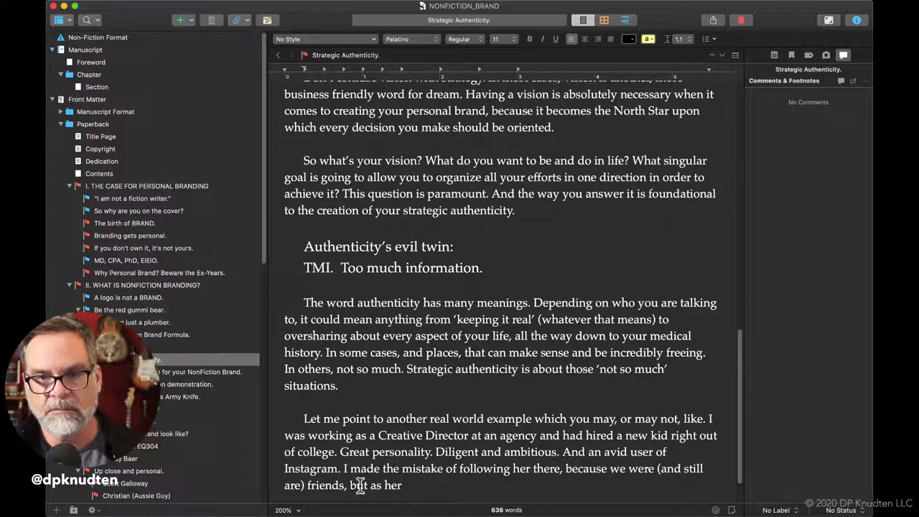
Replace 'but as her' with 'and she did not report directly to me.'
drag(351, 485, 409, 486)
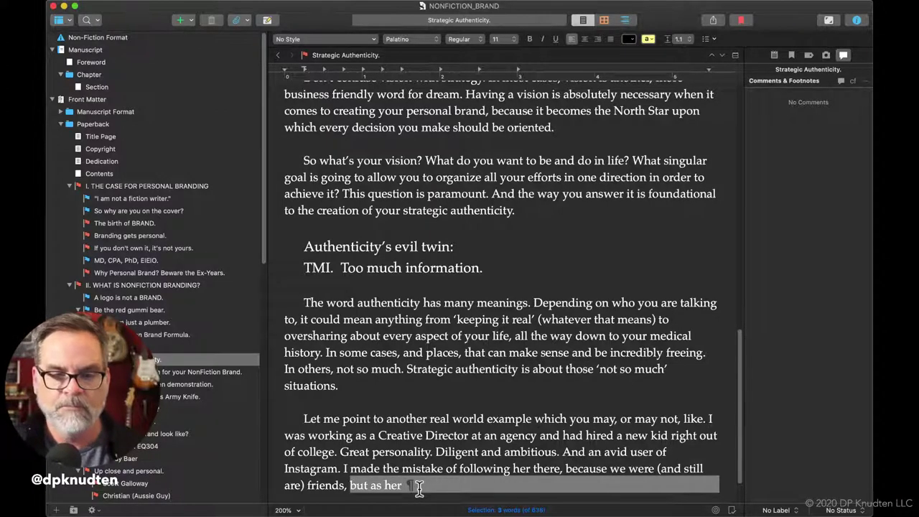
text(and she w)
key(BackSpace)
text(did not)
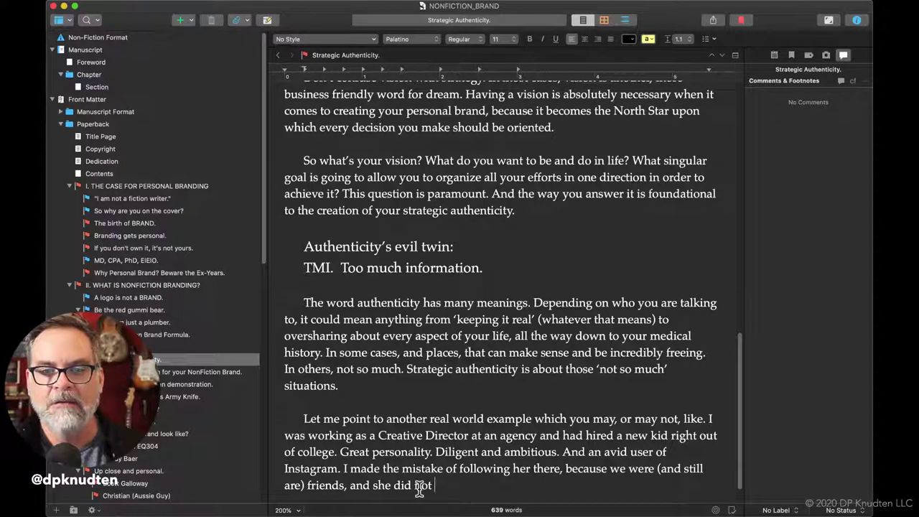
text(report direc)
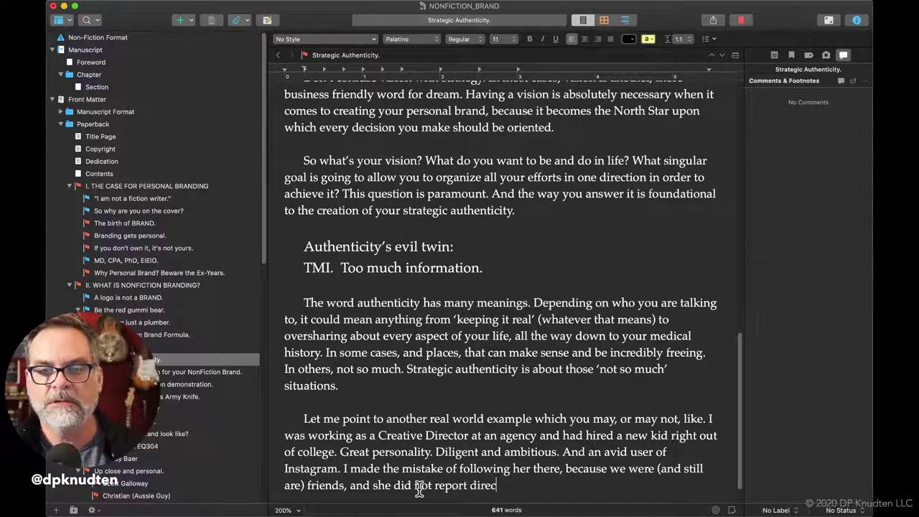
text(tly to me.)
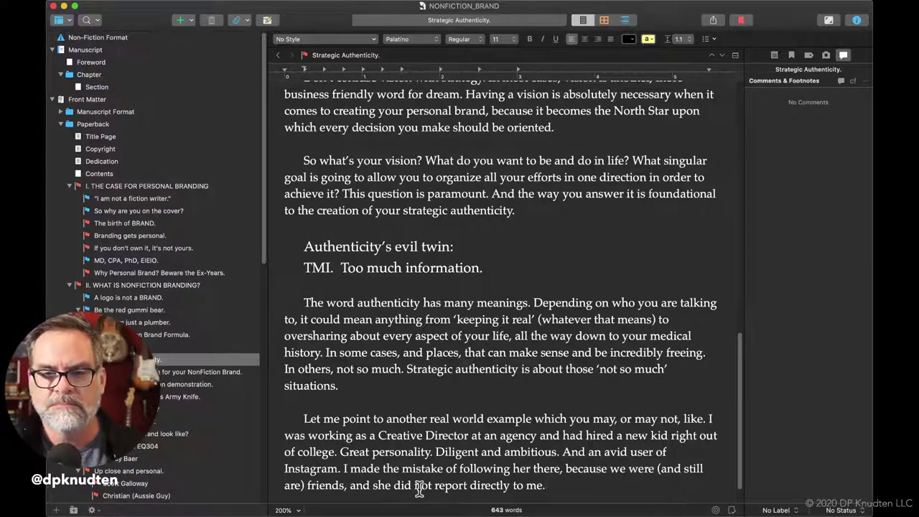
Add 'I make it a habit not to follow' with 'not' in italics
text(I )
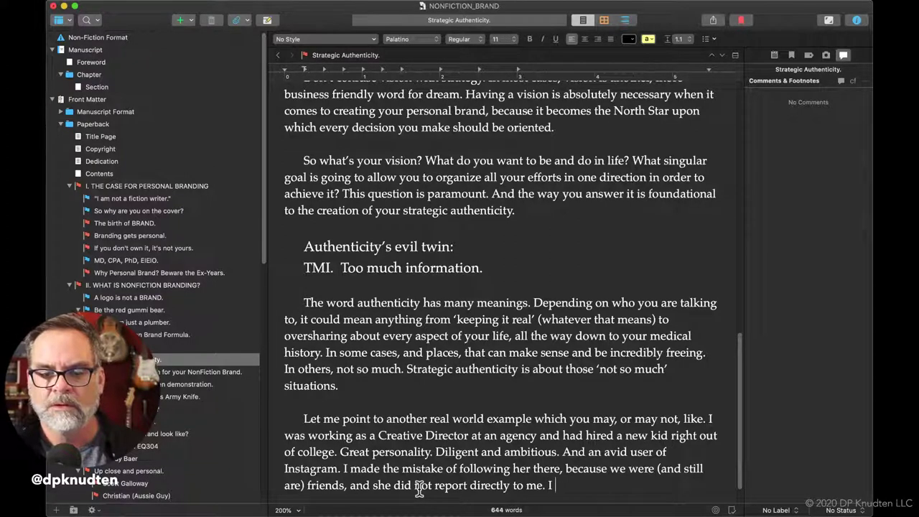
text(make )
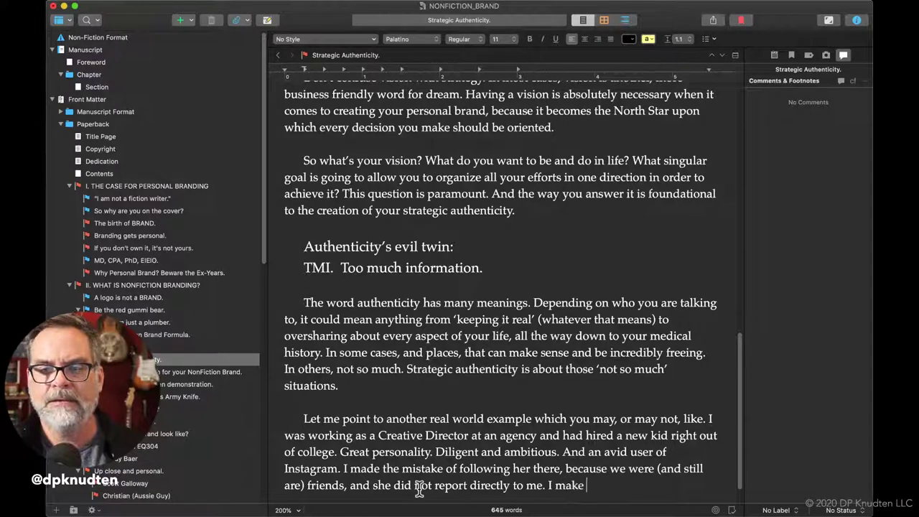
text(it a habit)
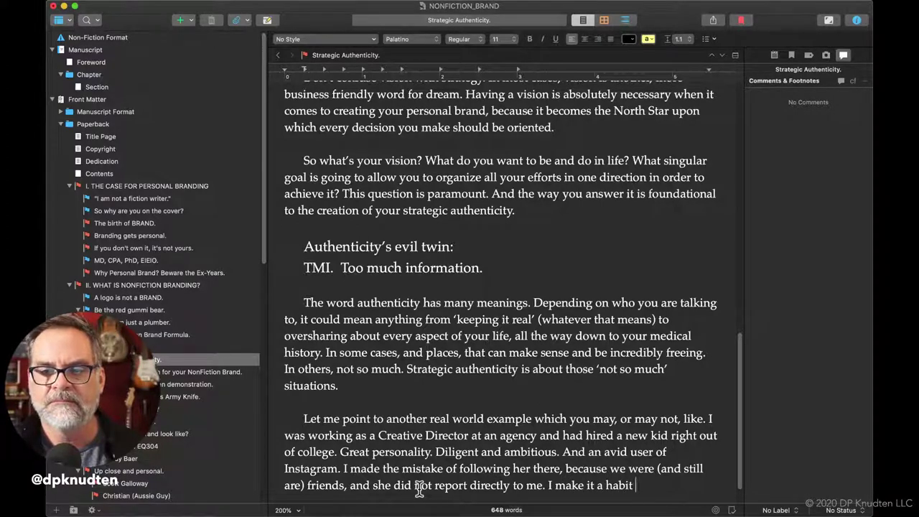
key(super+i)
text(not)
key(super+i)
text(to fl)
text(oow)
key(BackSpace)
key(BackSpace)
key(BackSpace)
key(BackSpace)
text(ollow)
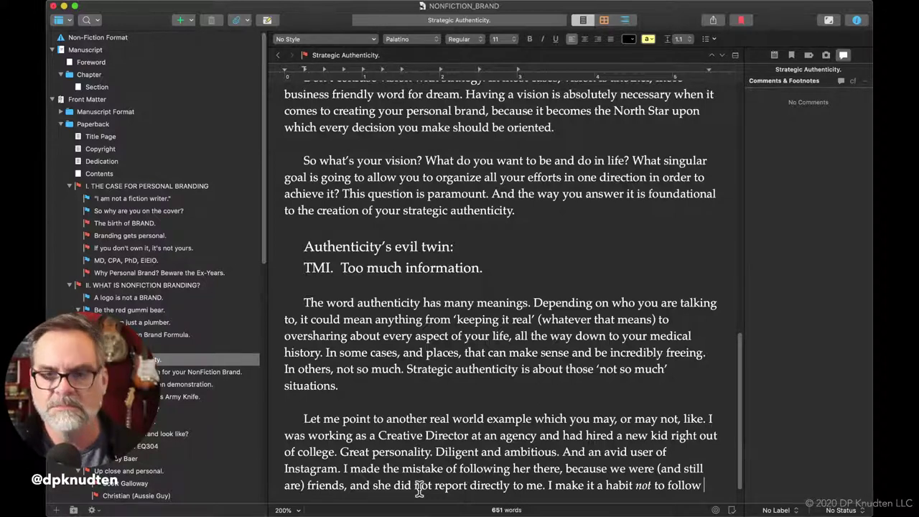
Reword the sentence opening to 'At the time, I made it a habit', removing the duplicate 'make'
double_click(550, 480)
key(BackSpace)
text(At the time )
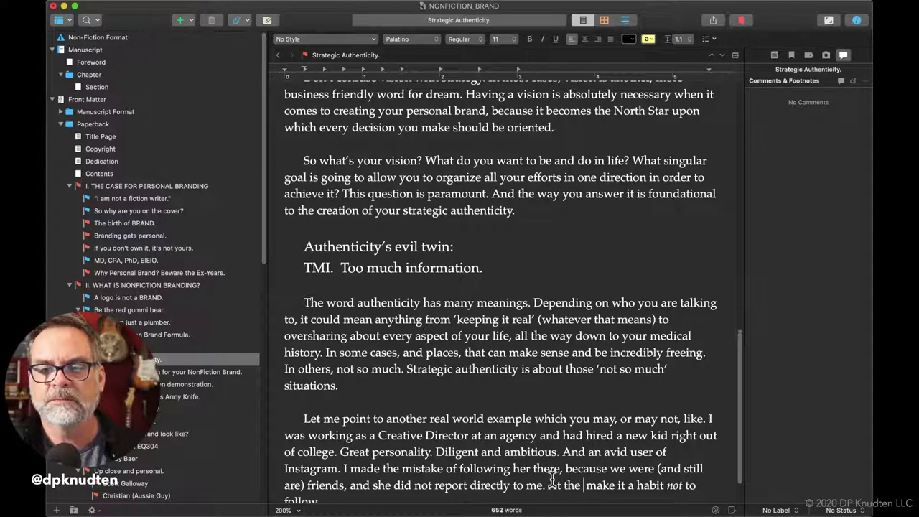
text(, I )
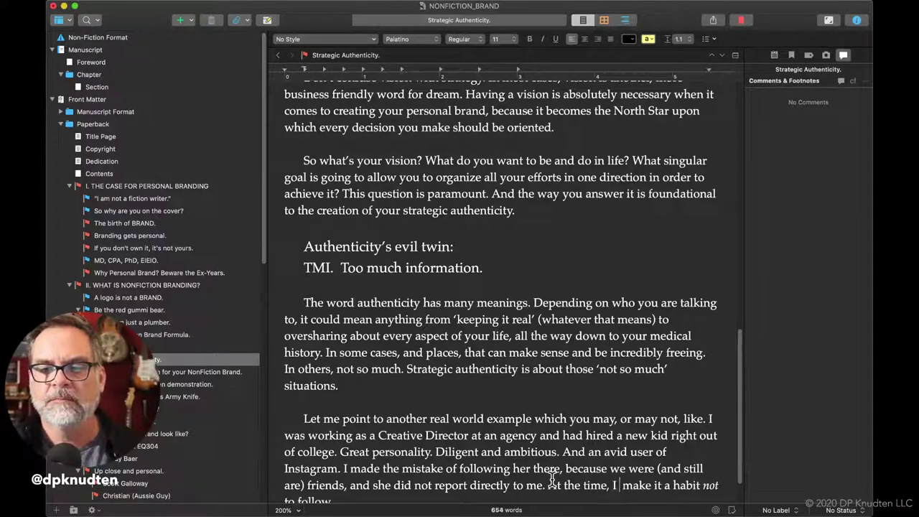
text(mad)
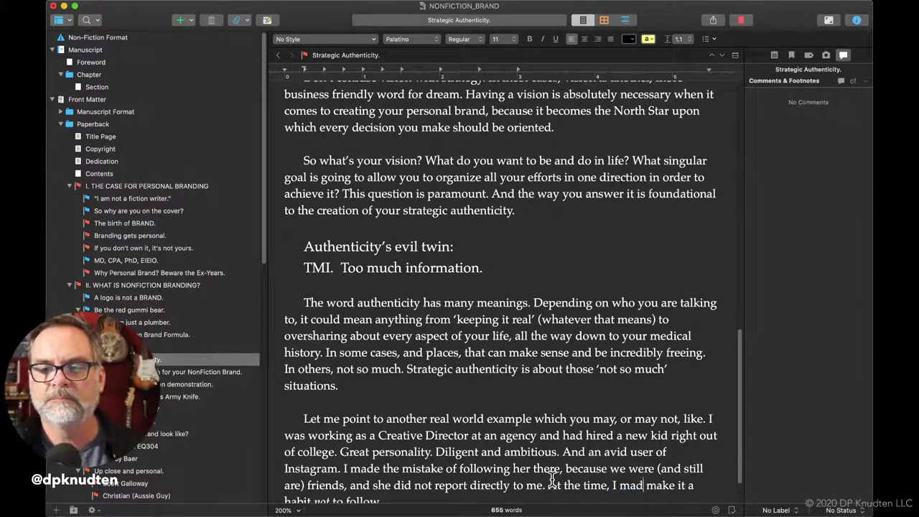
text(e)
double_click(660, 484)
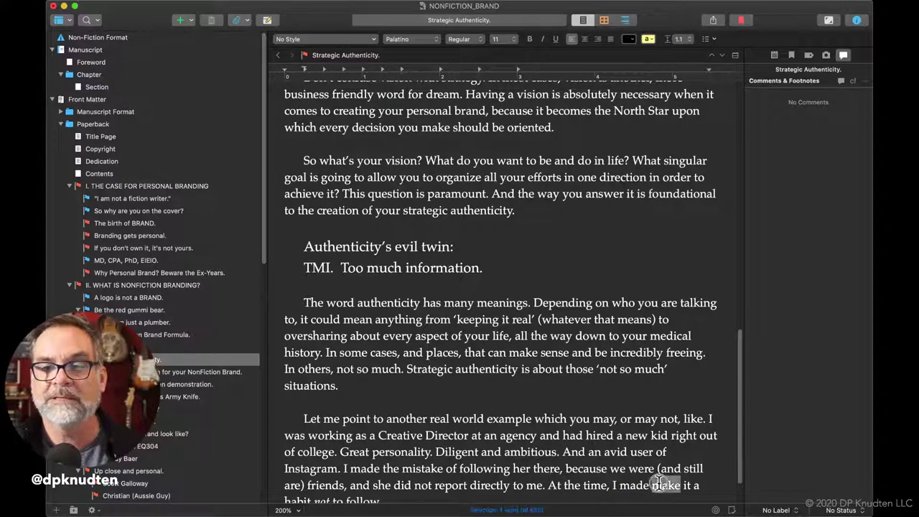
key(BackSpace)
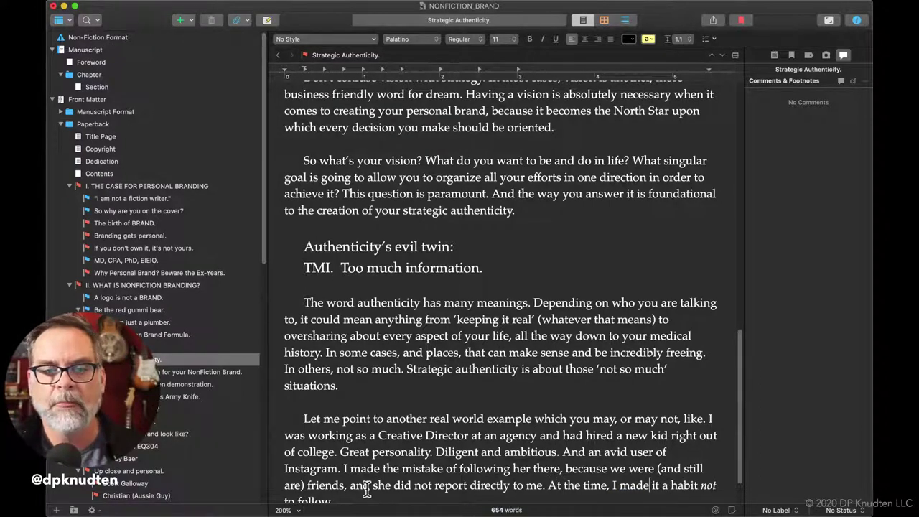
Continue the paragraph with 'subordinates social accounts, the same way as I elected to'
scroll(366, 488, down, 2)
click(352, 456)
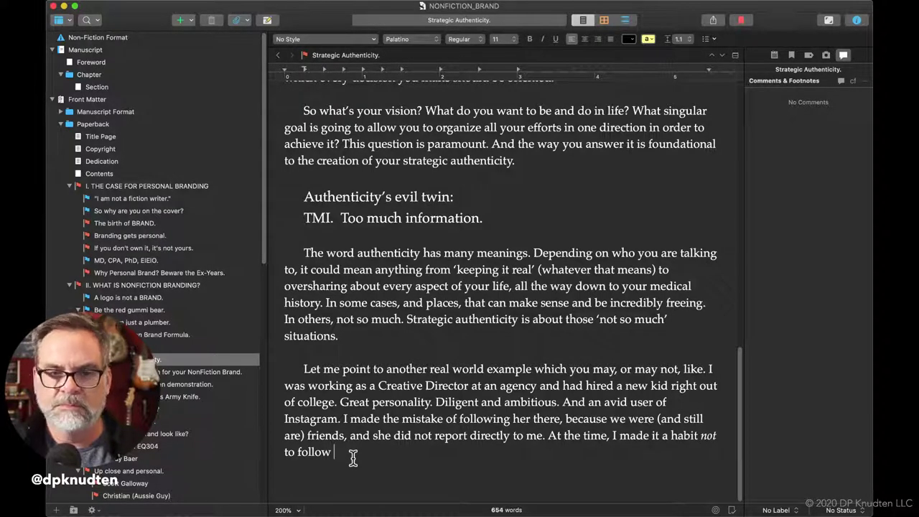
text(subordinate)
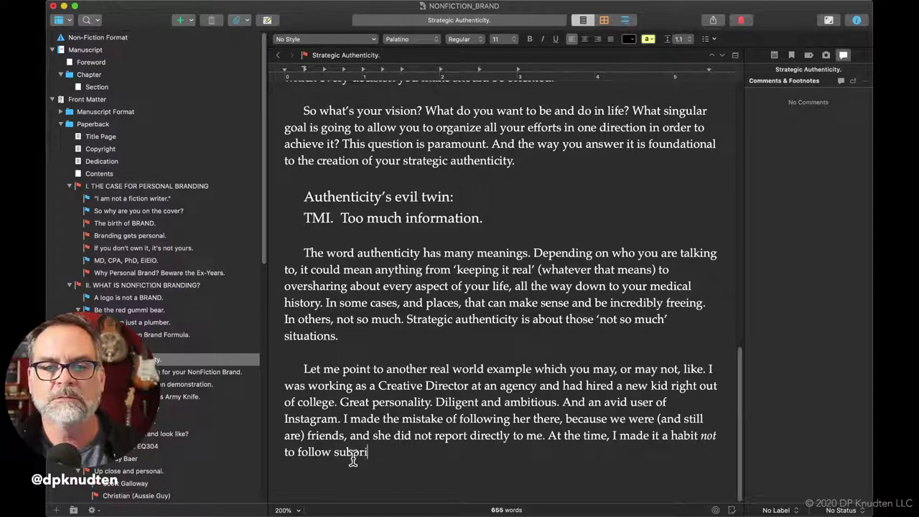
text(s ac)
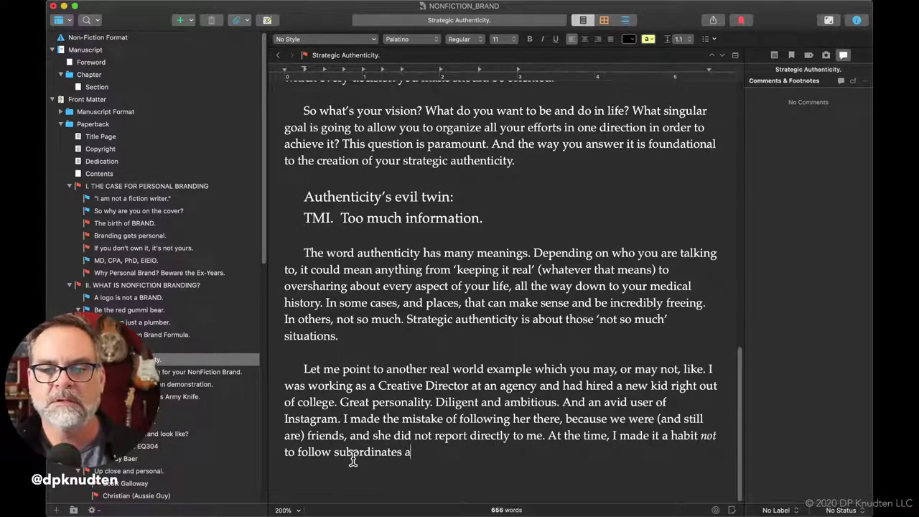
key(BackSpace)
key(BackSpace)
text(soc)
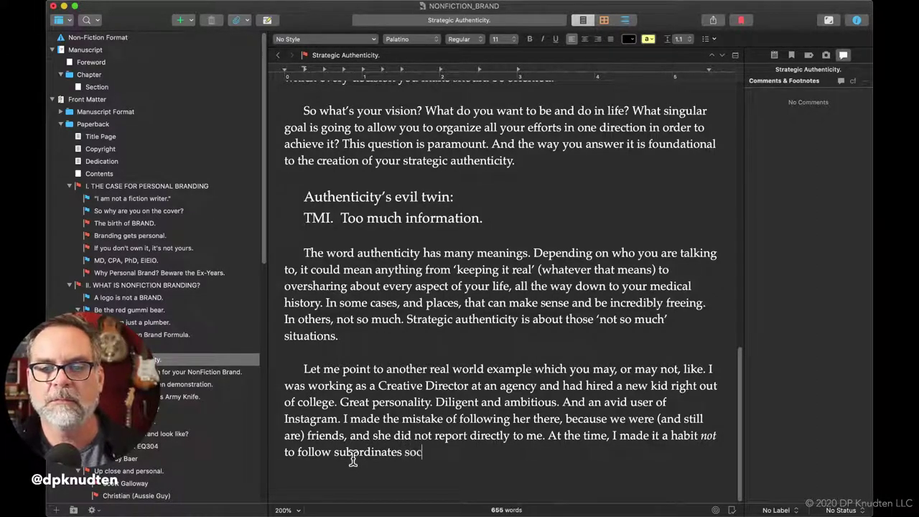
text(ial accoutn)
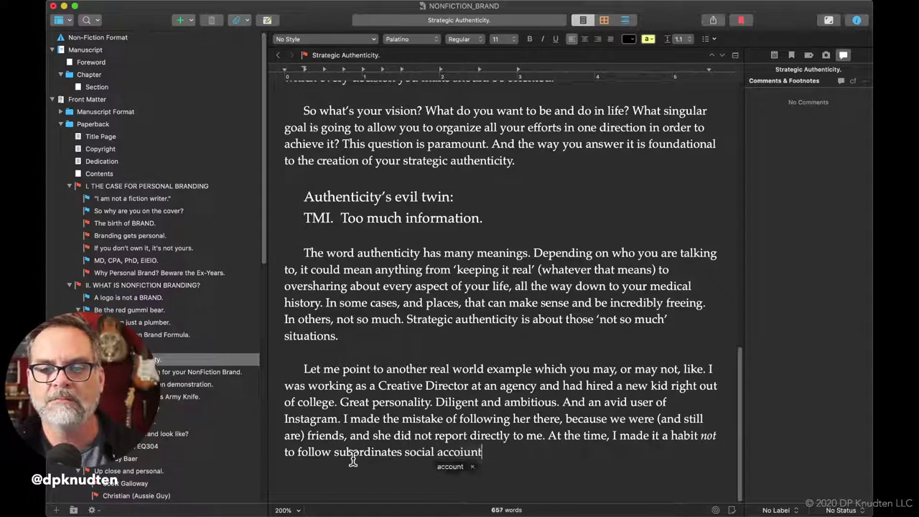
key(BackSpace)
key(BackSpace)
key(BackSpace)
text(utn)
key(BackSpace)
key(BackSpace)
text(nts, the same )
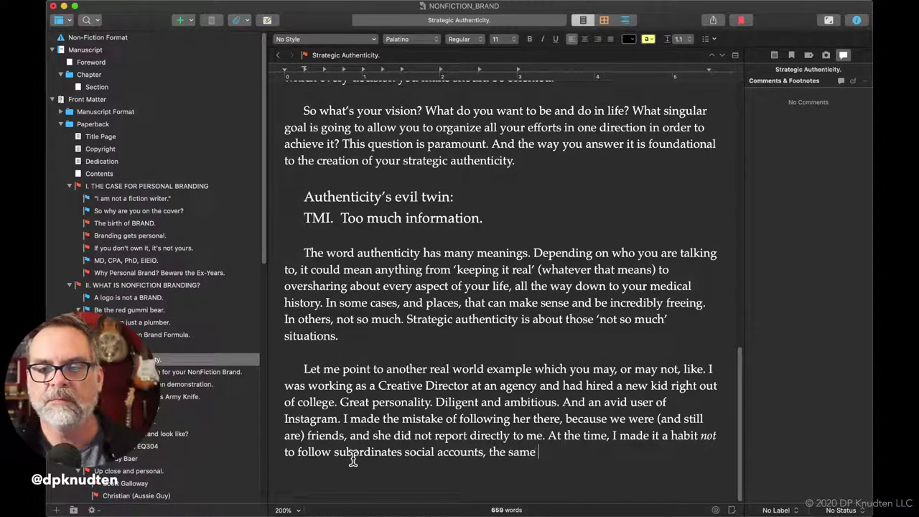
text(way as I)
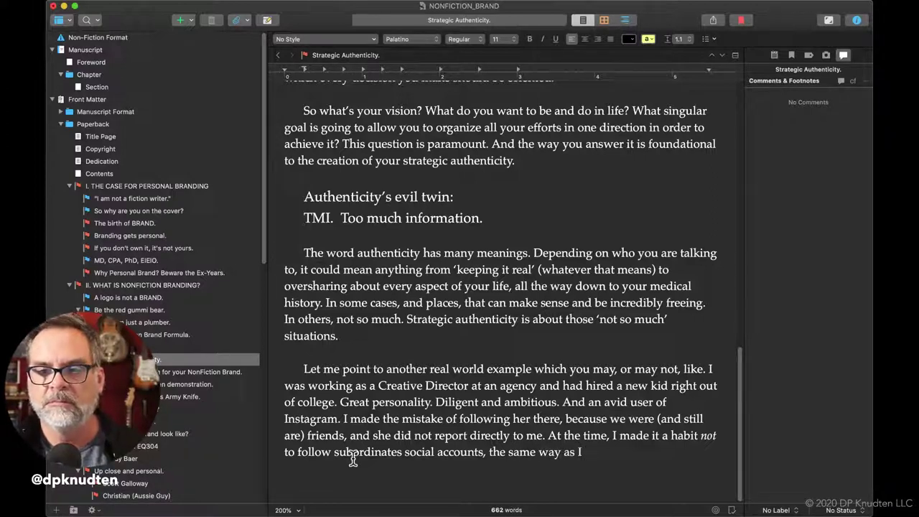
text( electe)
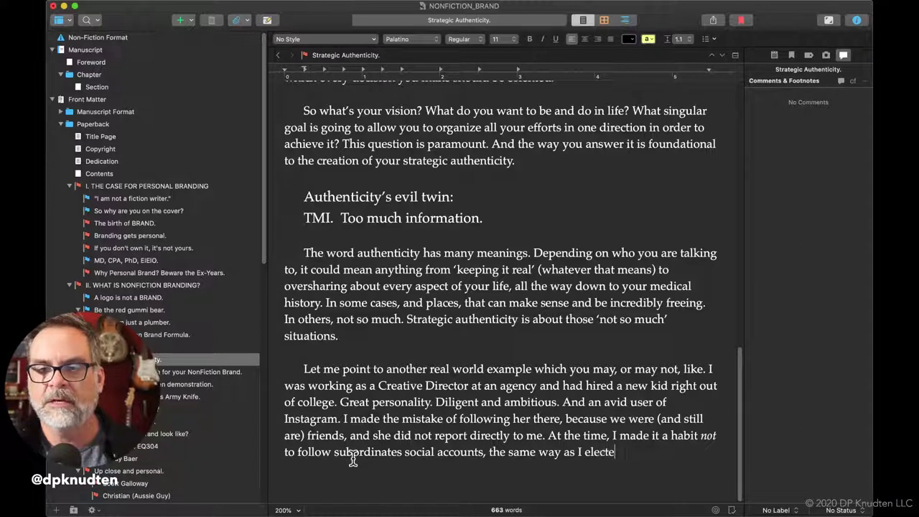
text(d to)
Add an italic 'not', then 'hang out with them after work… three little letters: TMI.' and a new paragraph
key(super+i)
text(not)
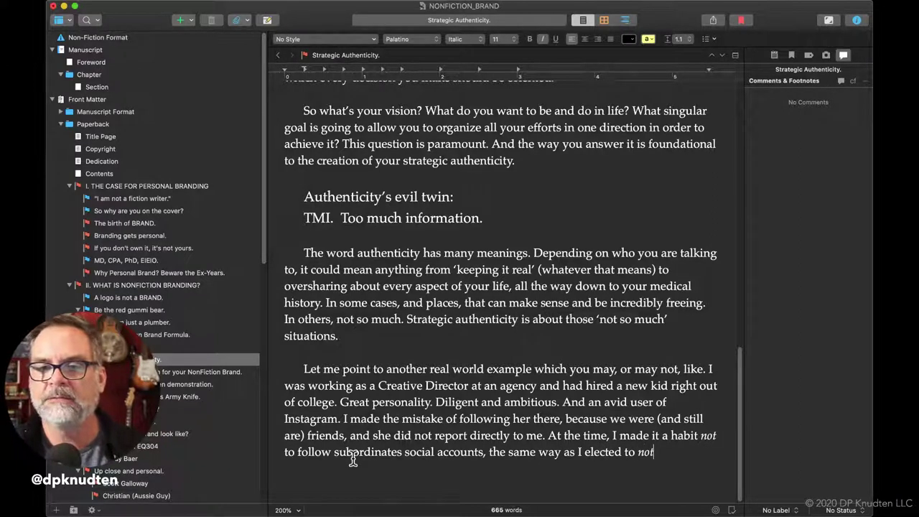
key(super+i)
text(hadn)
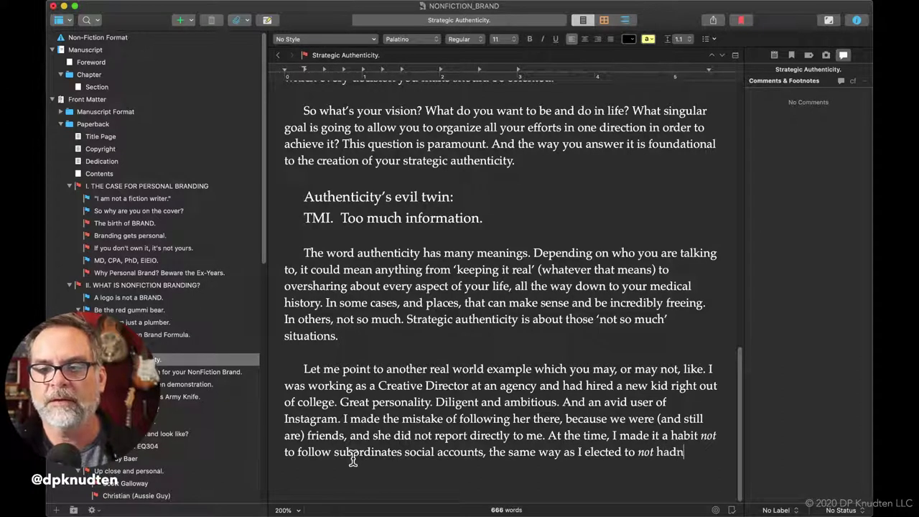
key(BackSpace)
key(BackSpace)
text(ng out )
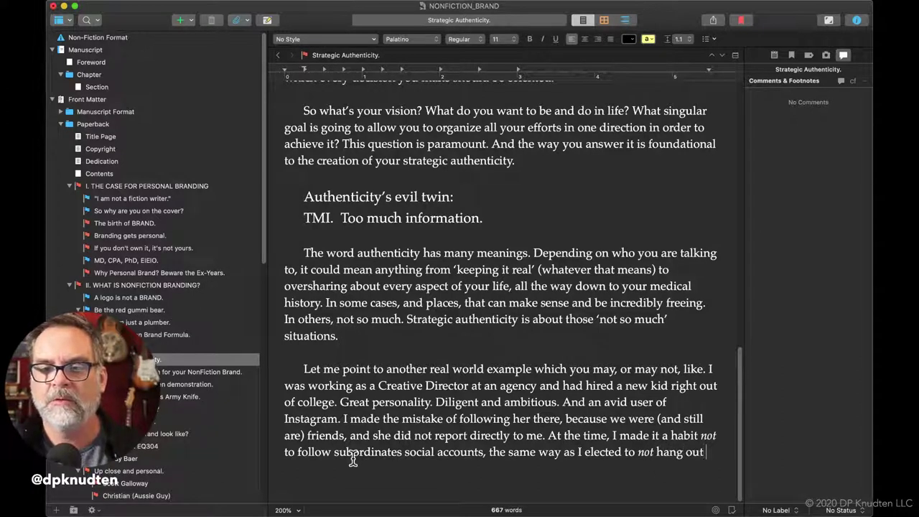
text(with them aft)
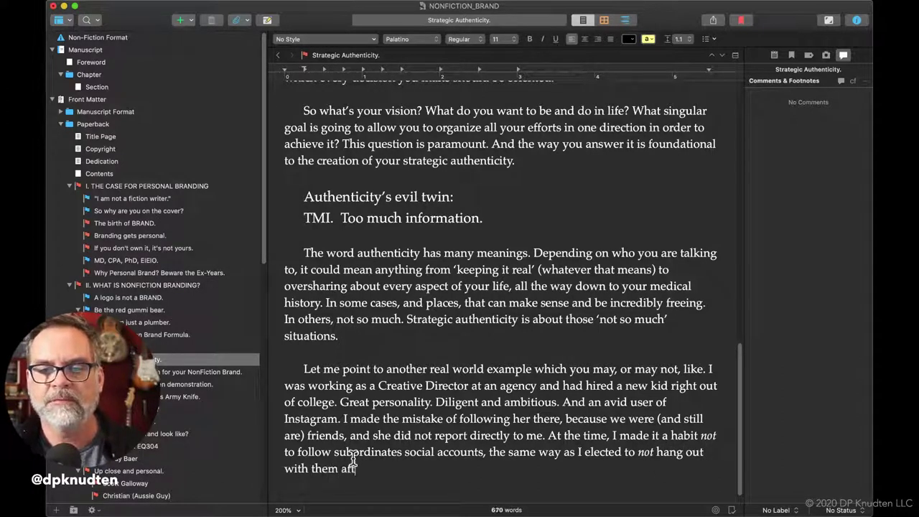
text(er w)
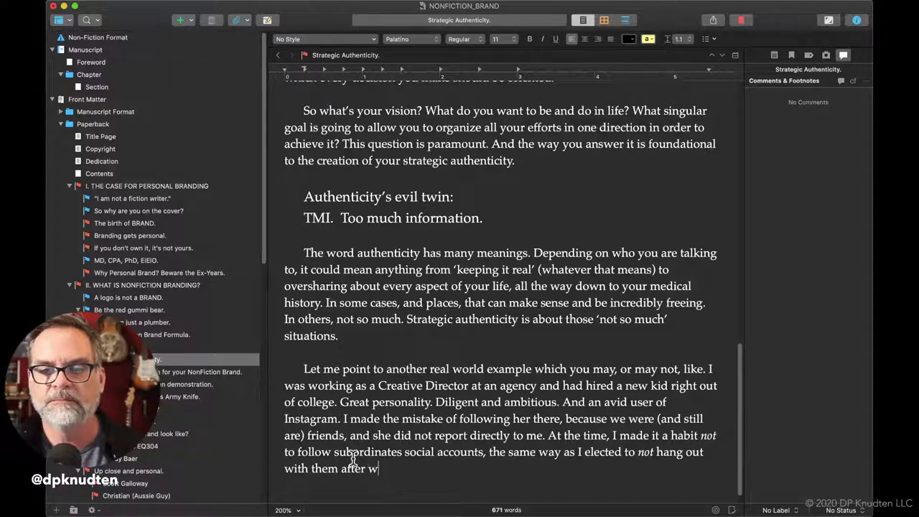
text(ork. I'm )
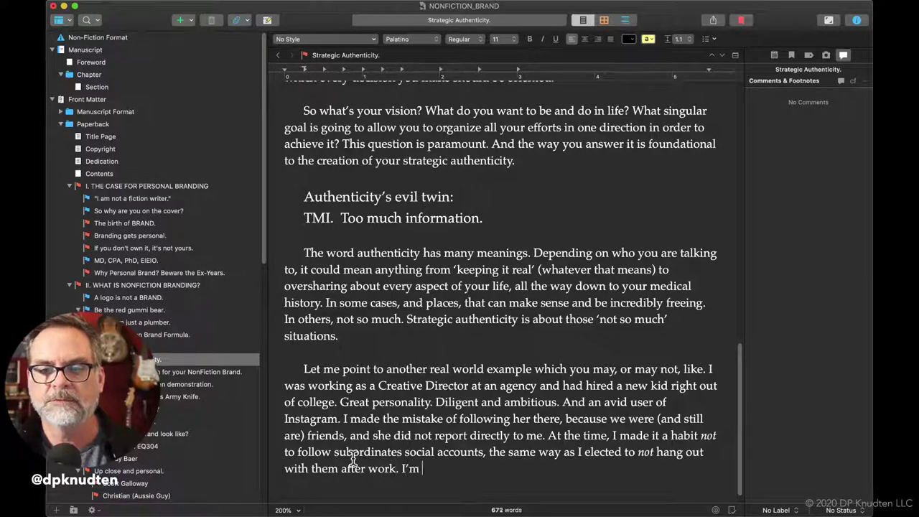
text(sure you can )
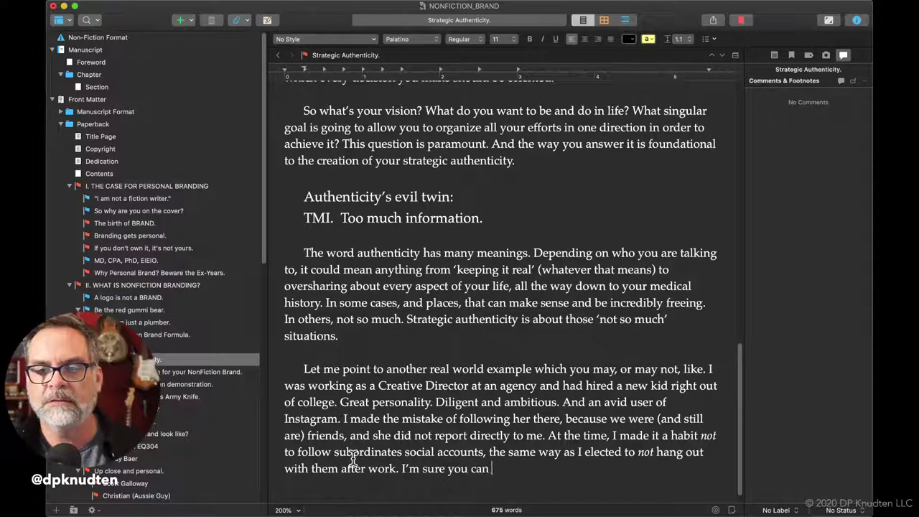
text(guess al)
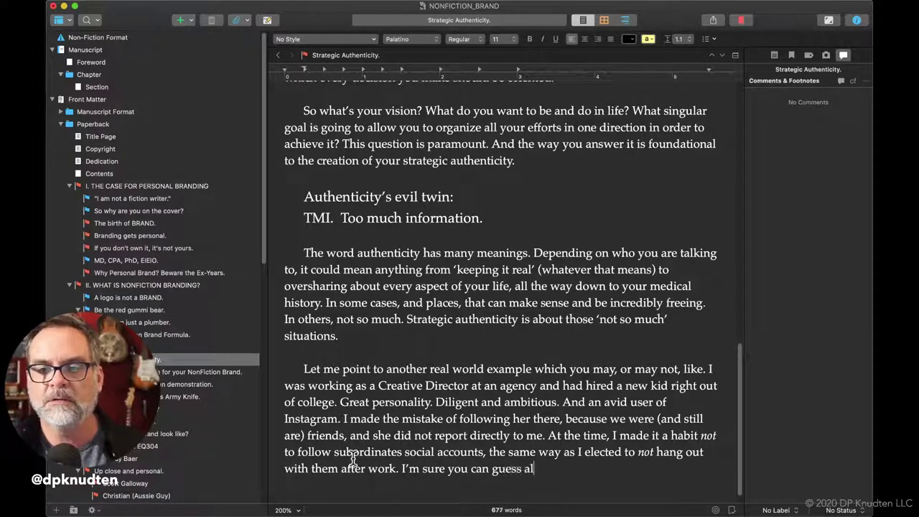
text(l the reasons why)
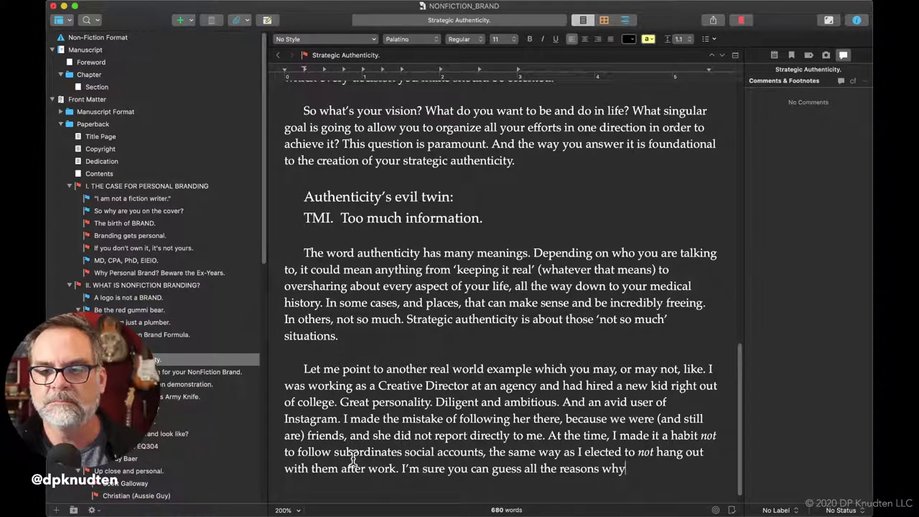
text(.)
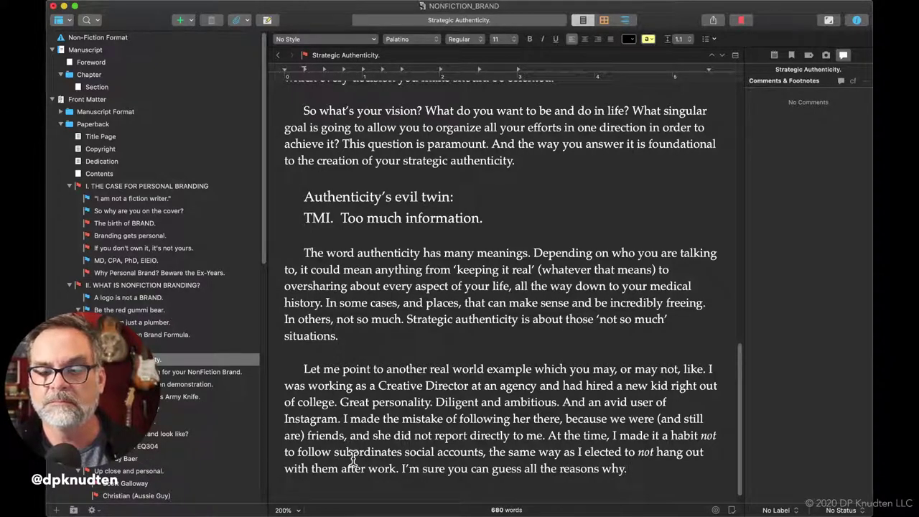
key(BackSpace)
text(, which )
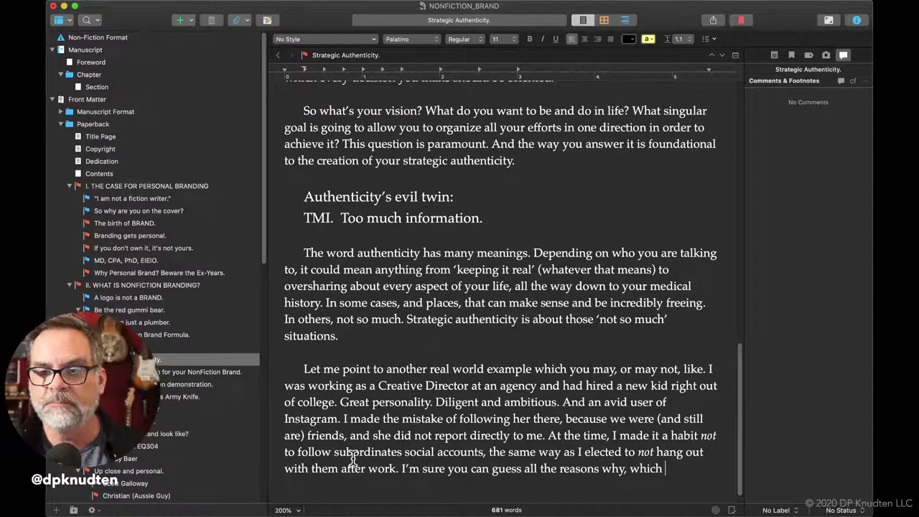
text(I'd)
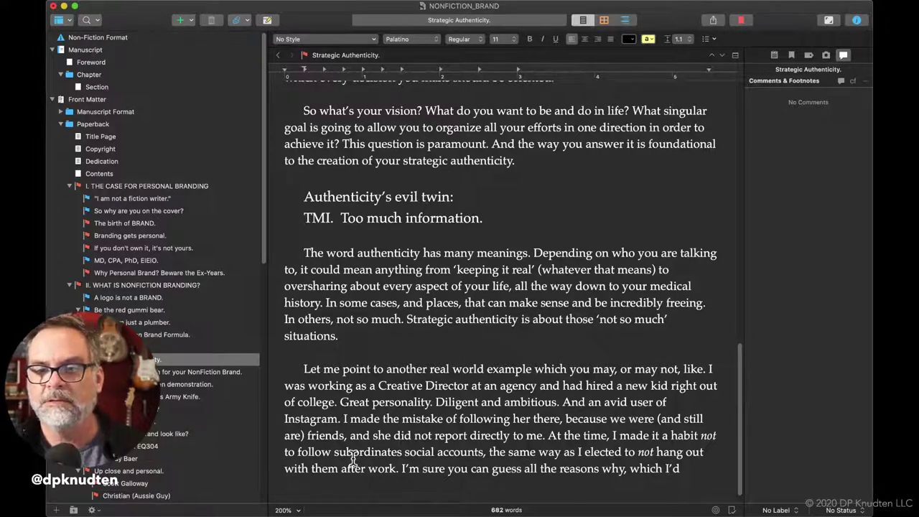
text(sum)
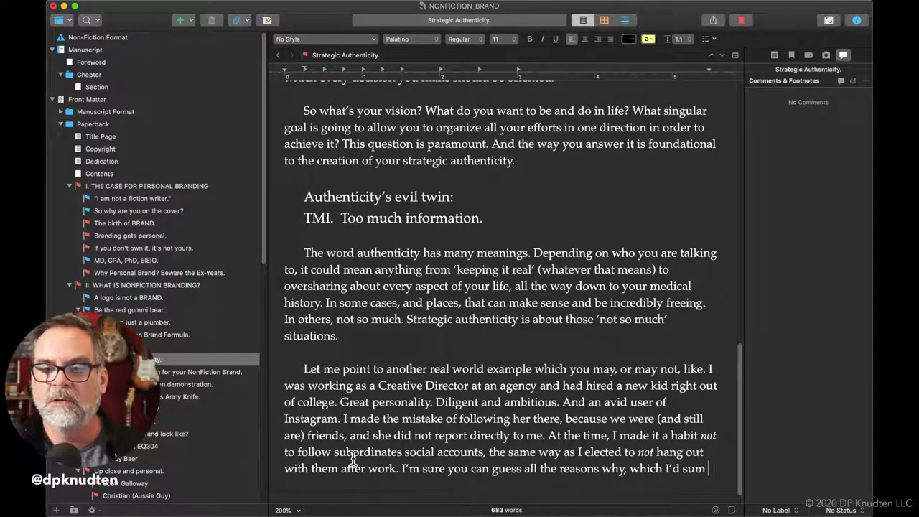
text( up )
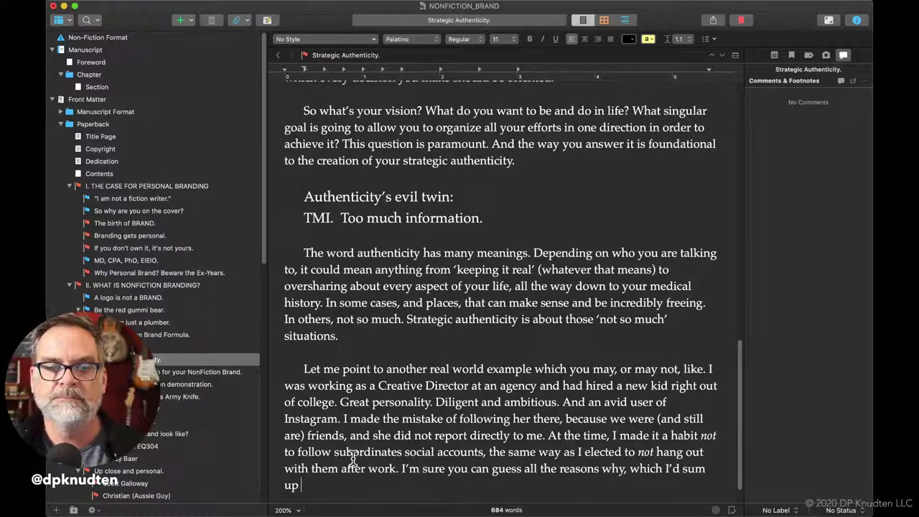
text(in three little )
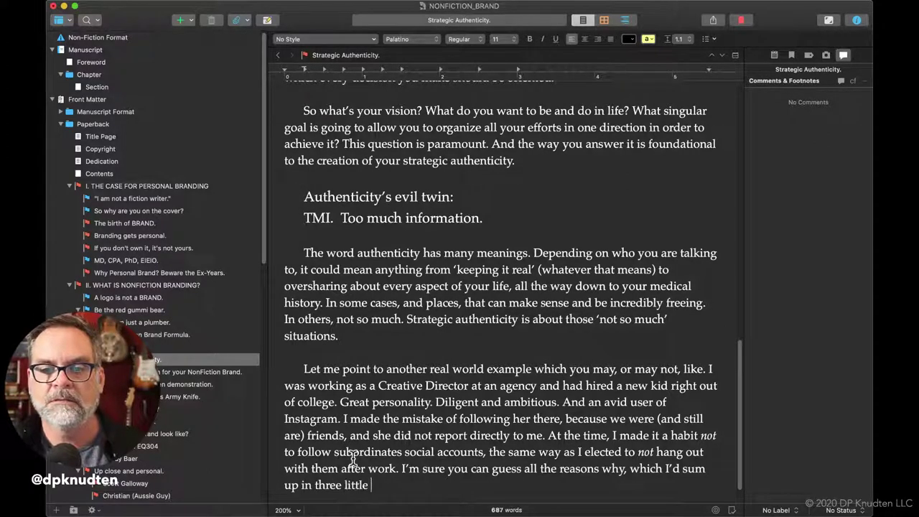
text(letter)
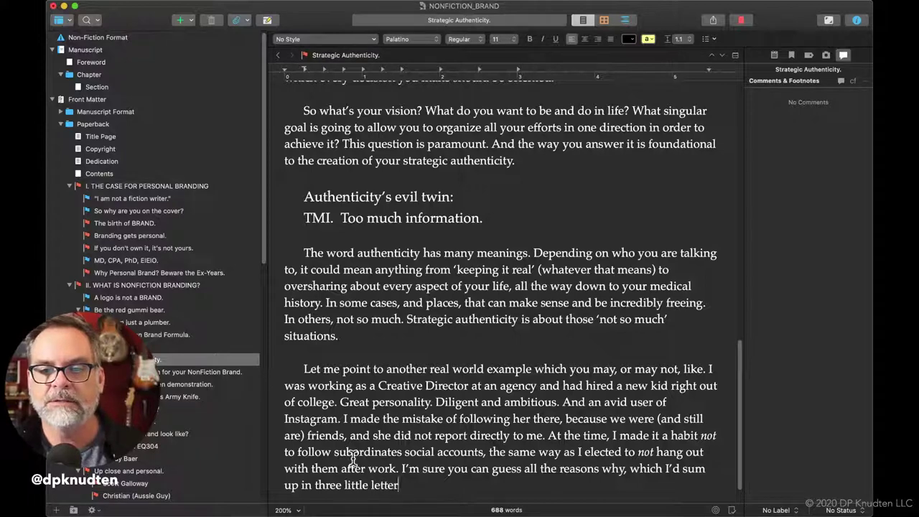
text(s: TMI)
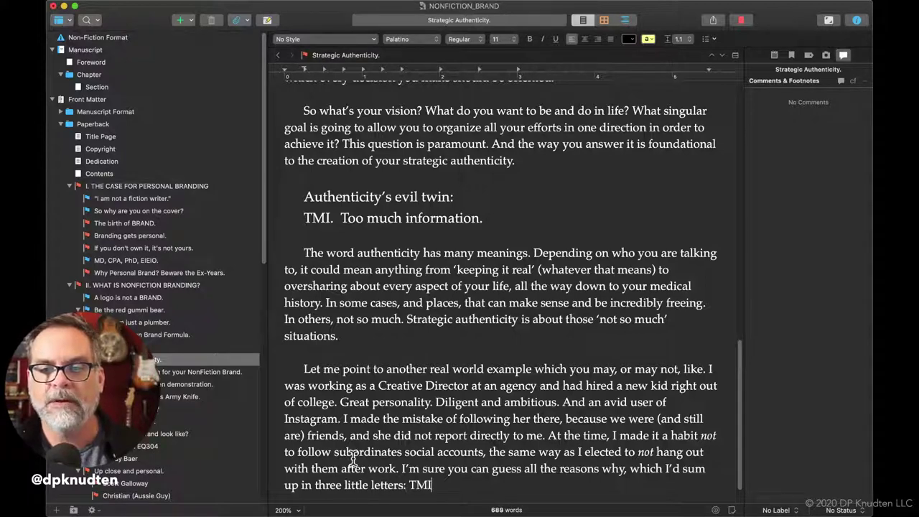
text(.)
key(Return)
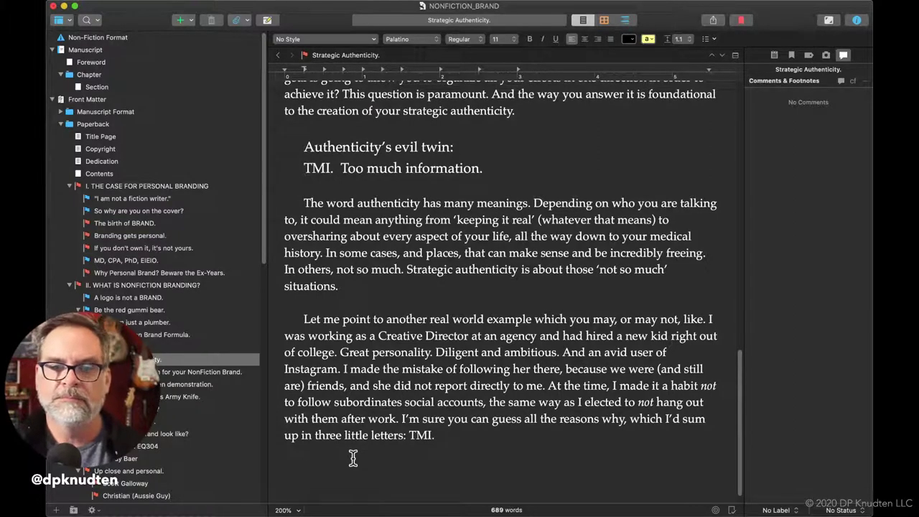
Begin the paragraph 'Were I a member of the CIA, I would absolutely love social media.'
text(Social)
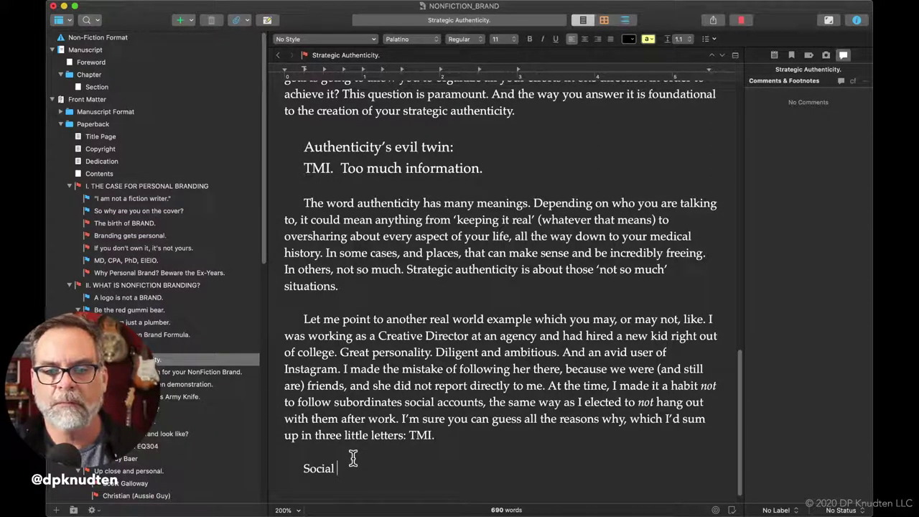
key(BackSpace)
key(BackSpace)
key(BackSpace)
key(BackSpace)
key(BackSpace)
key(BackSpace)
key(BackSpace)
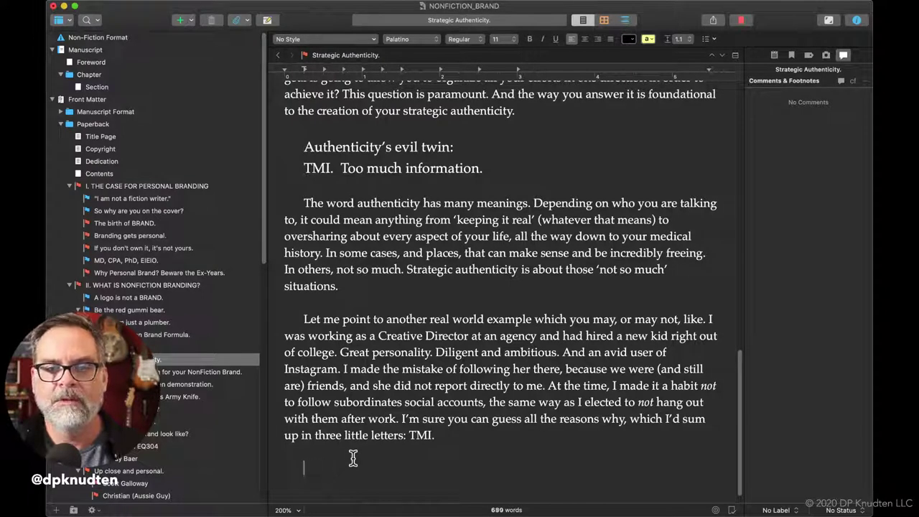
text(Were I a m)
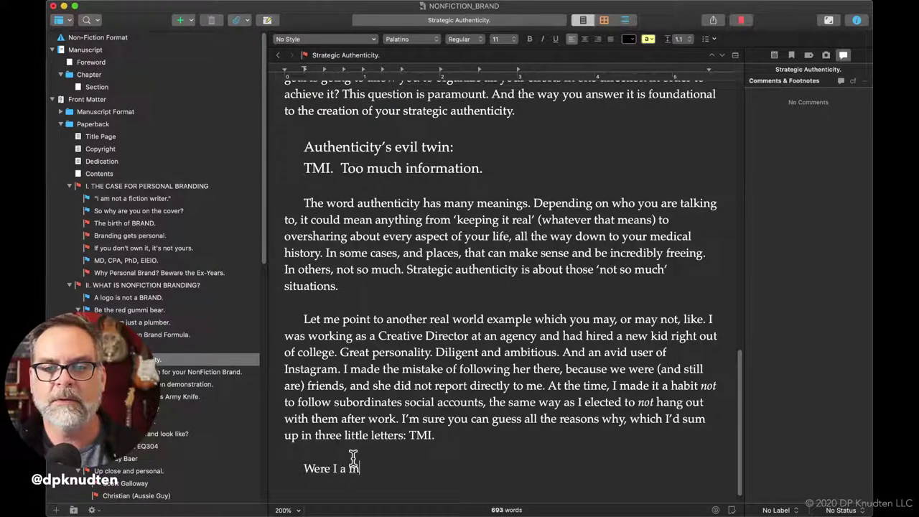
text(ember of the CA)
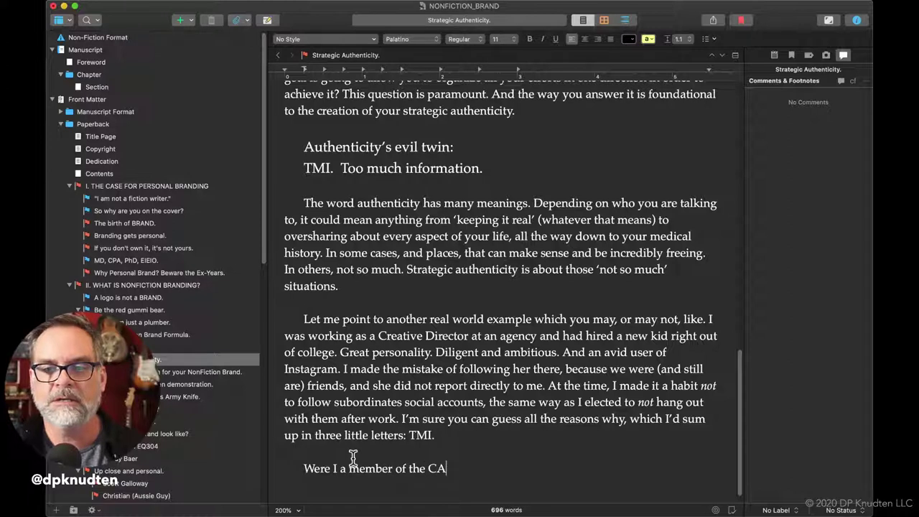
key(BackSpace)
text(IA, I would)
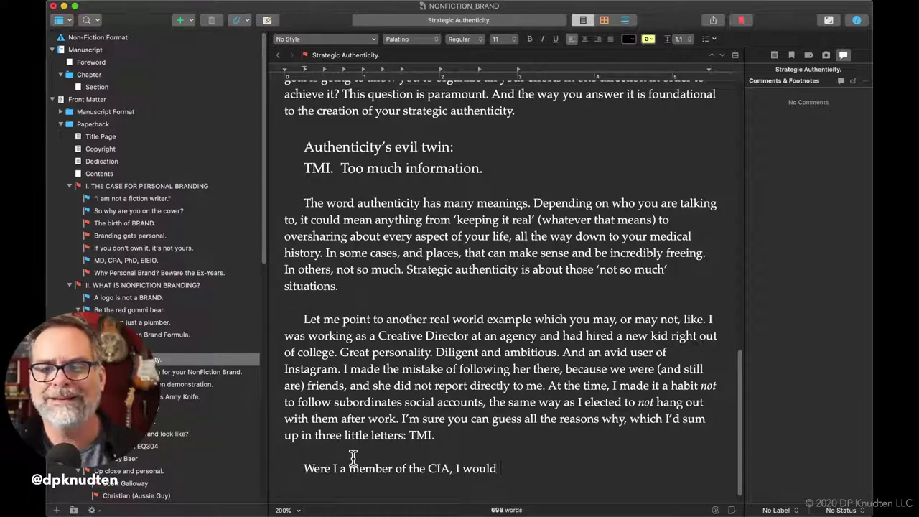
text( abos)
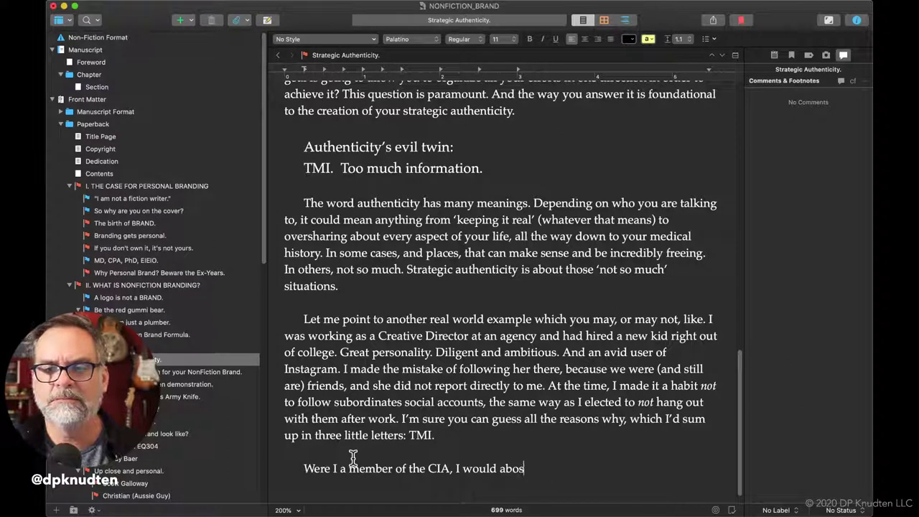
key(BackSpace)
key(BackSpace)
text(solutely )
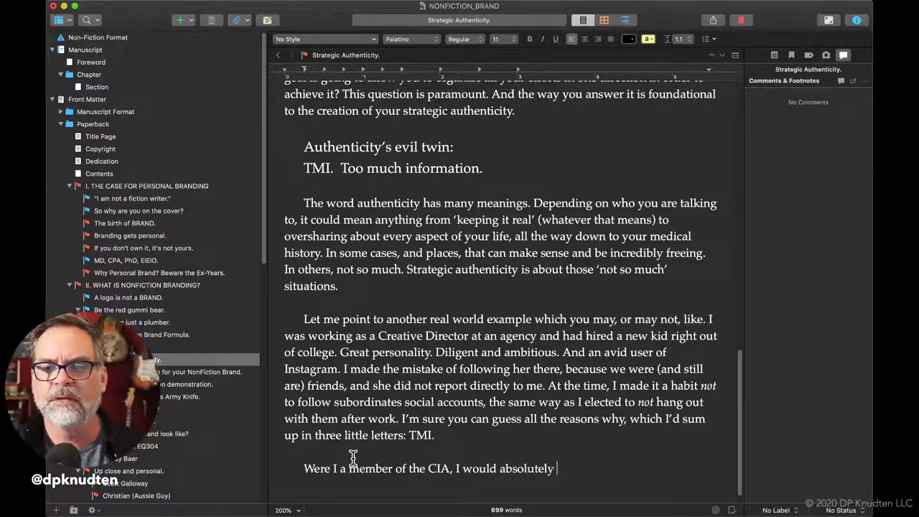
text(love social media. It's)
key(BackSpace)
key(BackSpace)
key(BackSpace)
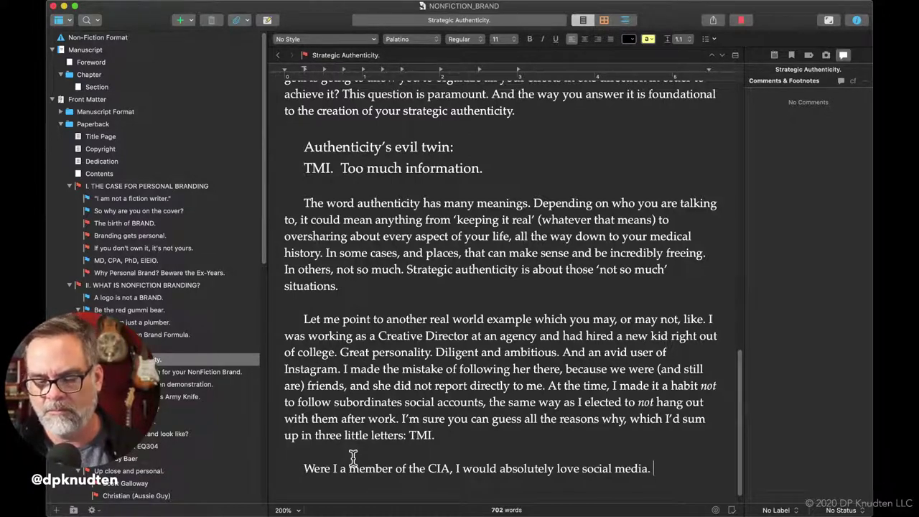
Add 'With innocent post after innocent post, users inadvertently drop single seemingly insignificant data points over and over, 24/7/365.'
text(With inno)
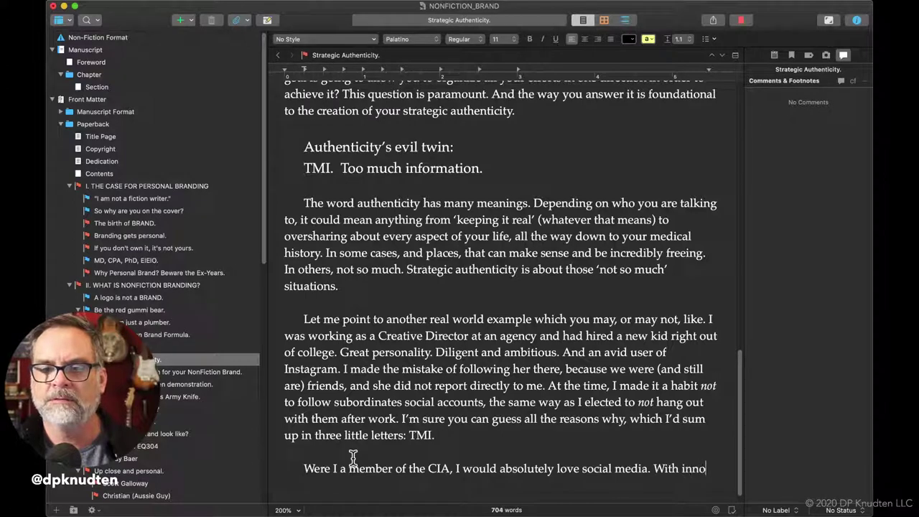
text(cent post )
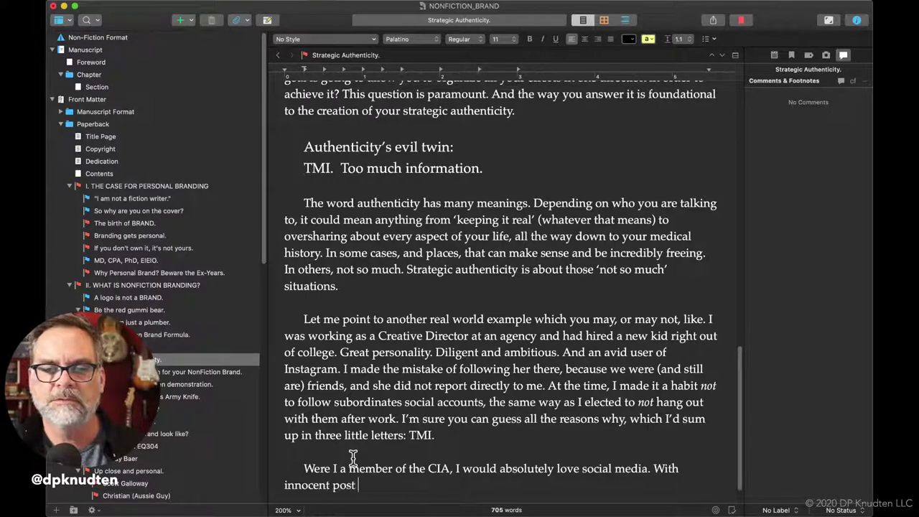
text(after)
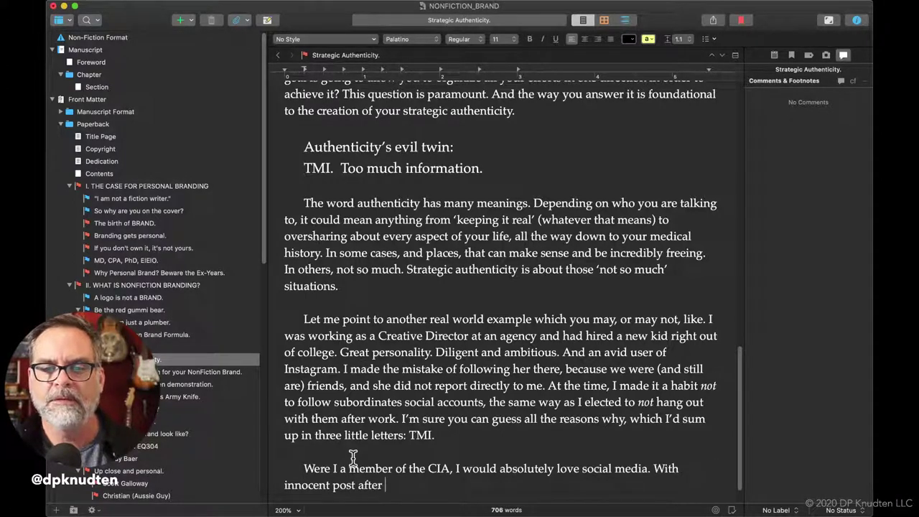
text( innocent )
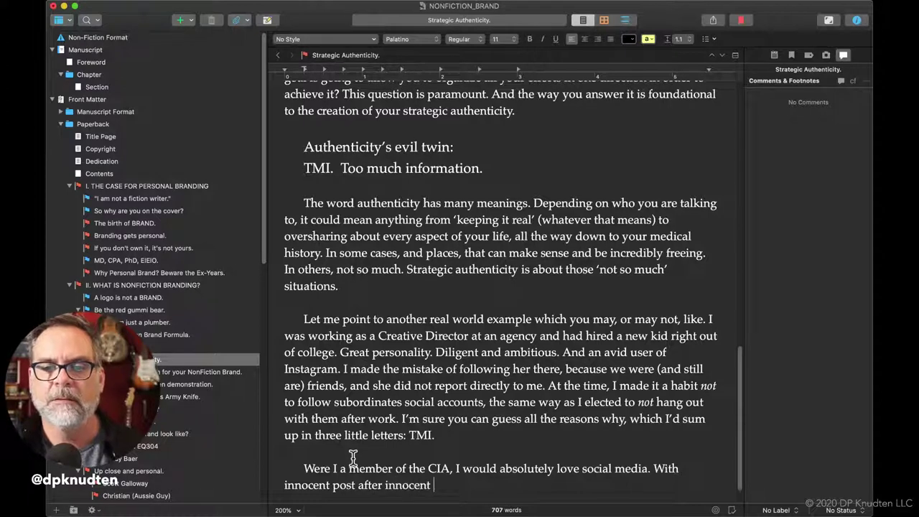
text(post, users )
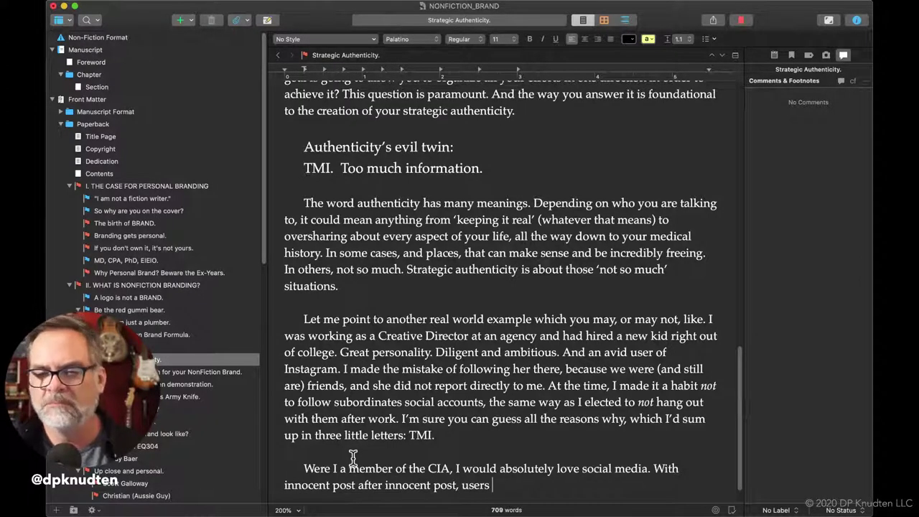
text(inad)
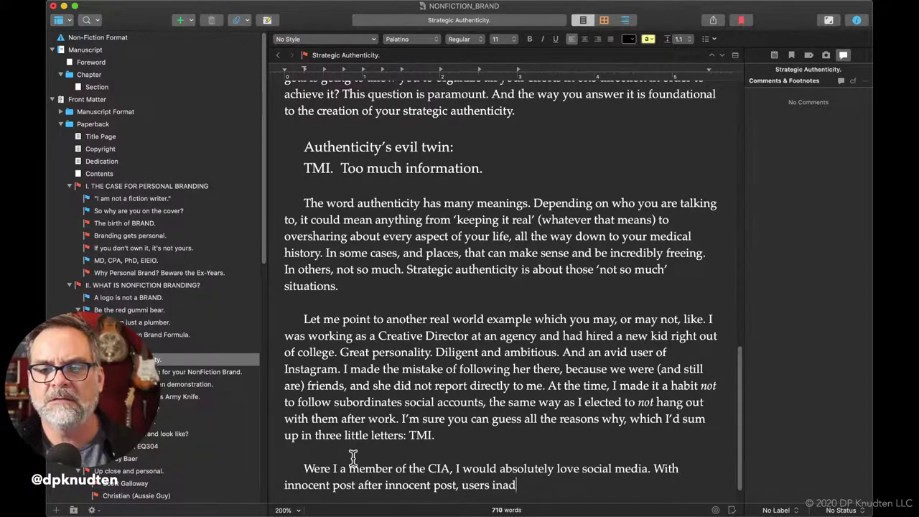
text(vertently )
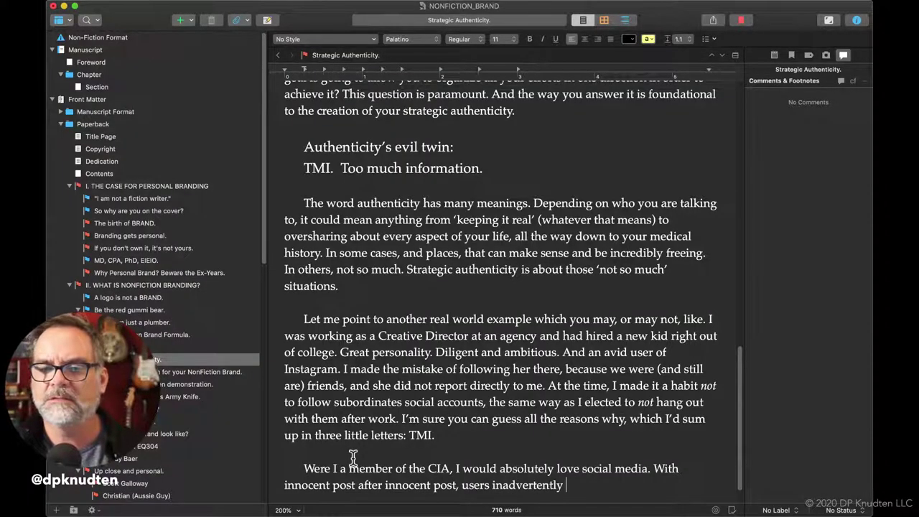
text(drop )
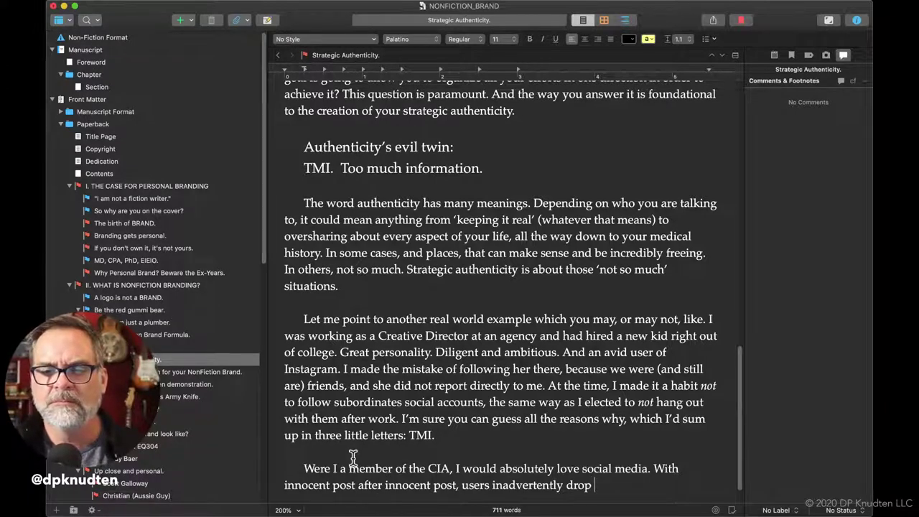
text(sign)
key(BackSpace)
key(BackSpace)
text(ngle )
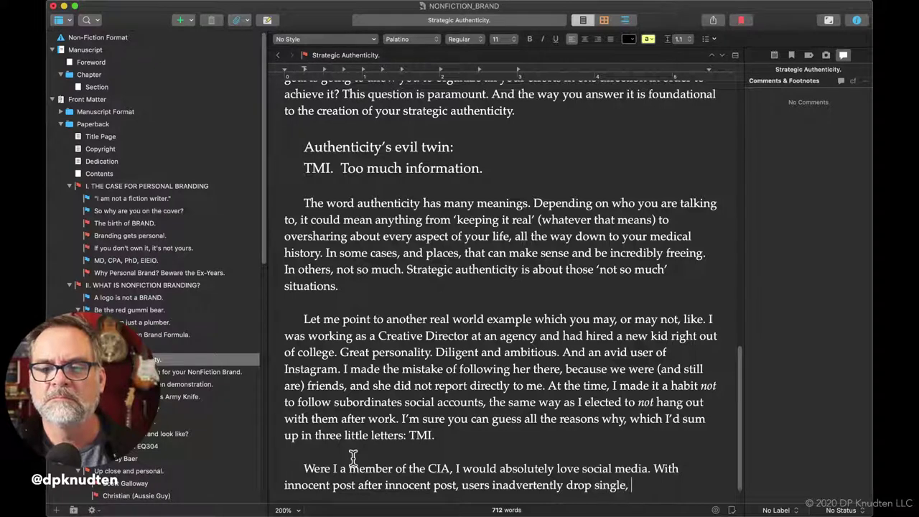
text( see)
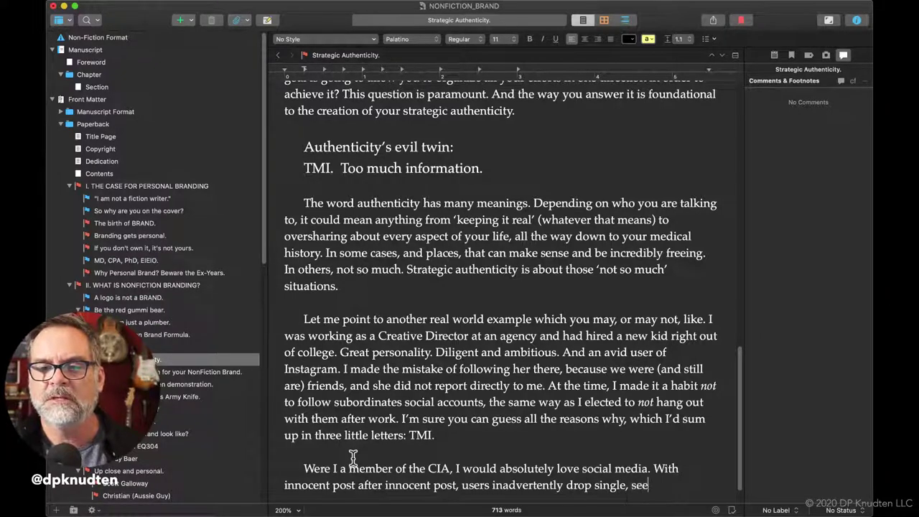
text(mingly )
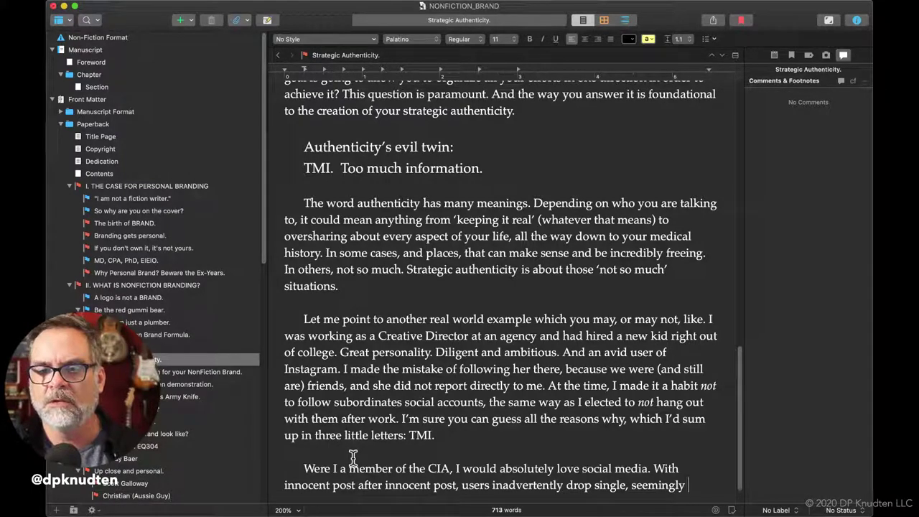
text(inno)
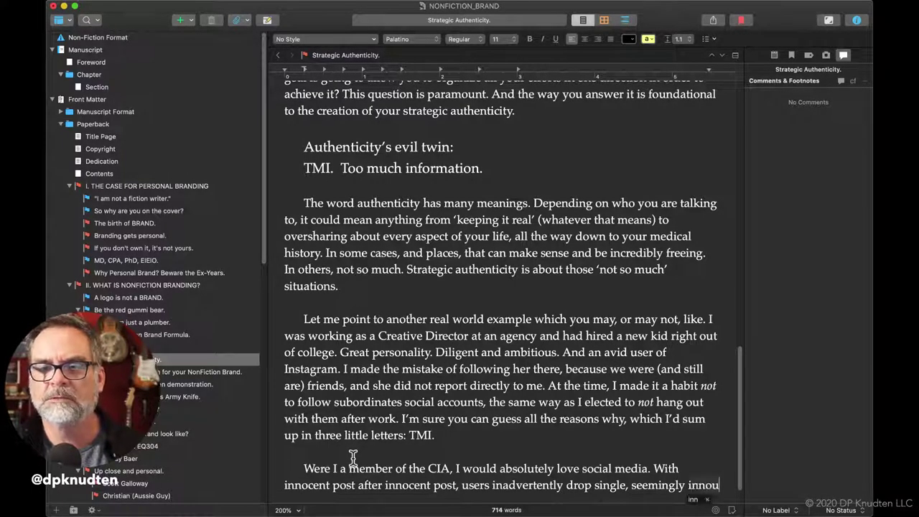
text(cuous)
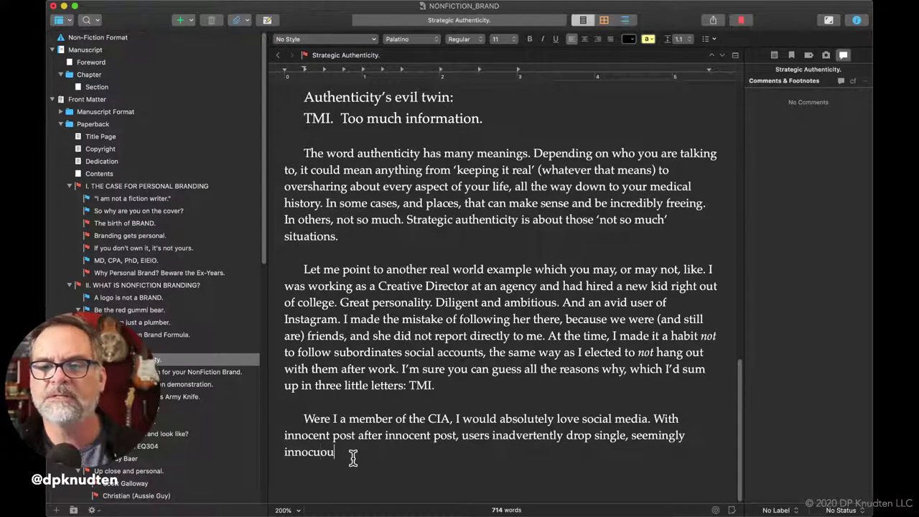
key(BackSpace)
key(BackSpace)
key(BackSpace)
key(BackSpace)
key(BackSpace)
key(BackSpace)
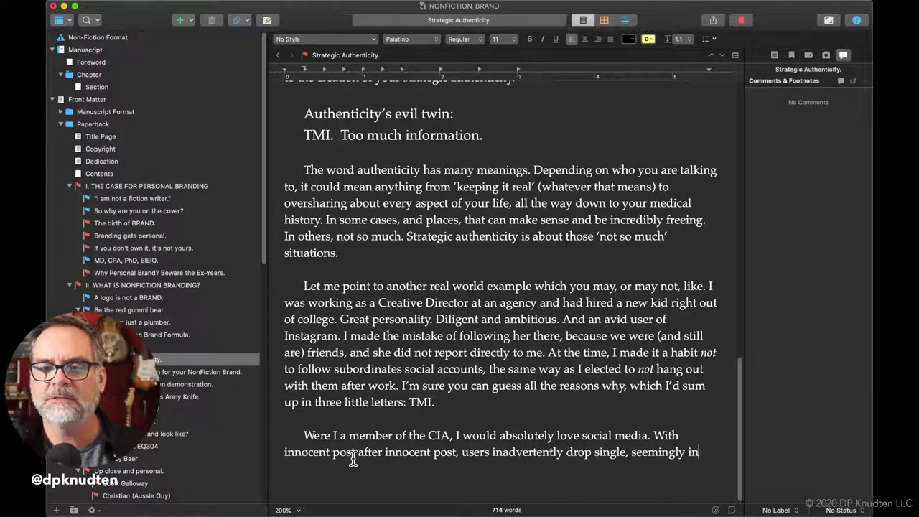
text(seemingly insigni)
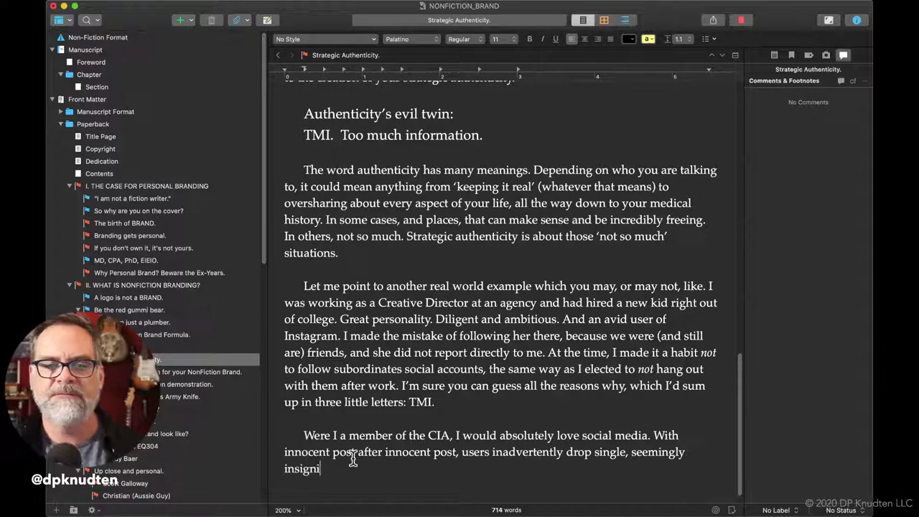
text(ficant data points)
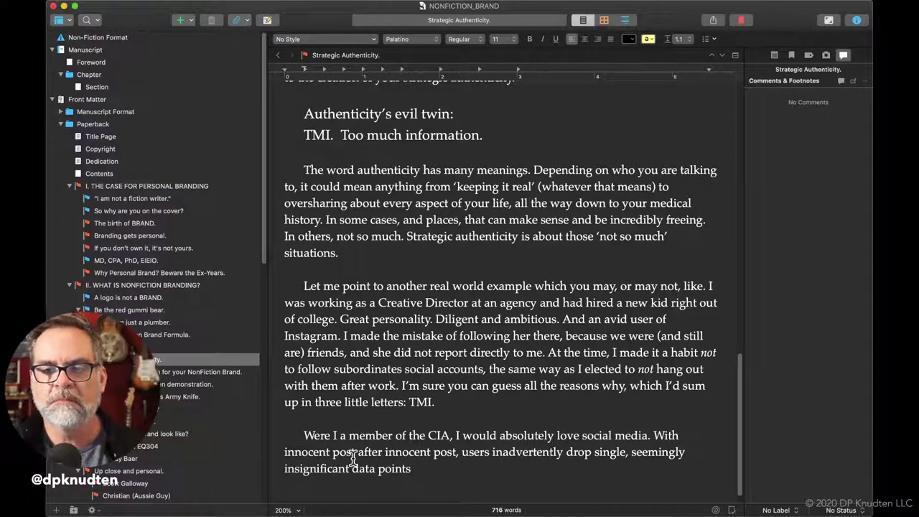
text(all the time)
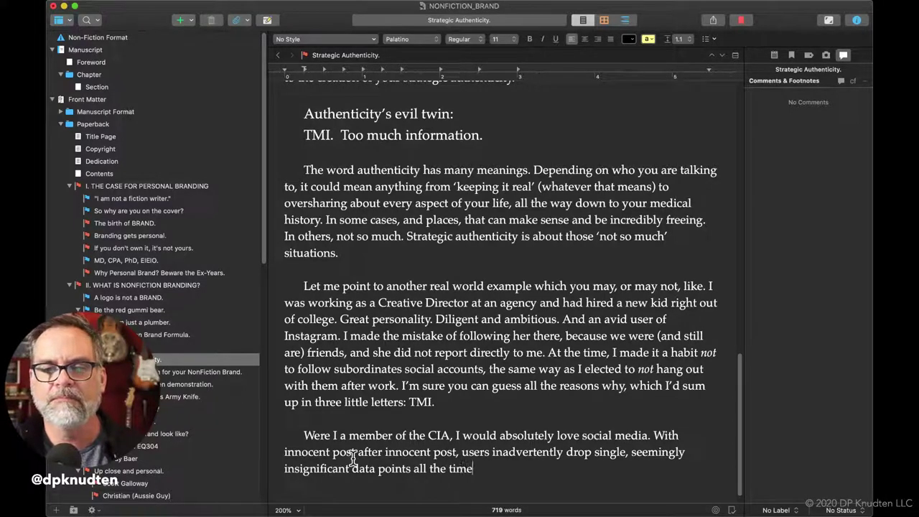
key(BackSpace)
key(BackSpace)
key(BackSpace)
key(BackSpace)
key(BackSpace)
key(BackSpace)
key(BackSpace)
key(BackSpace)
key(BackSpace)
key(BackSpace)
key(BackSpace)
key(BackSpace)
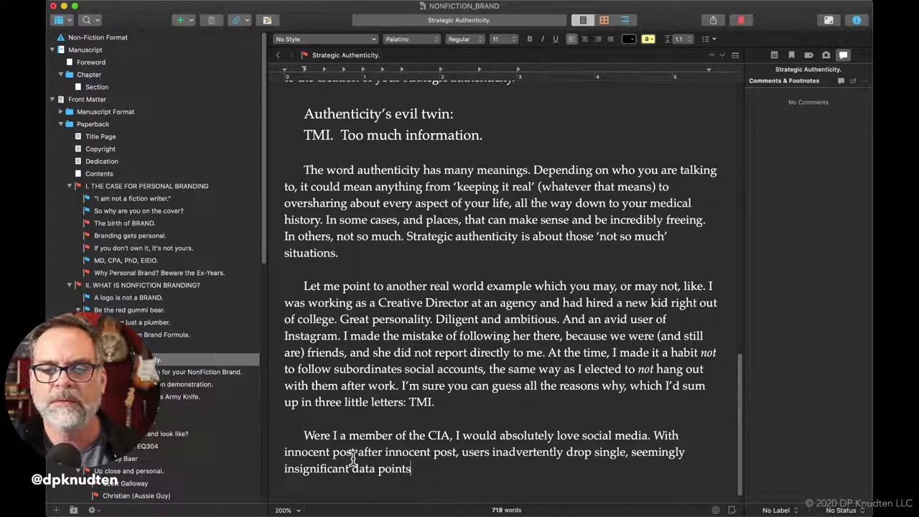
text(over and o)
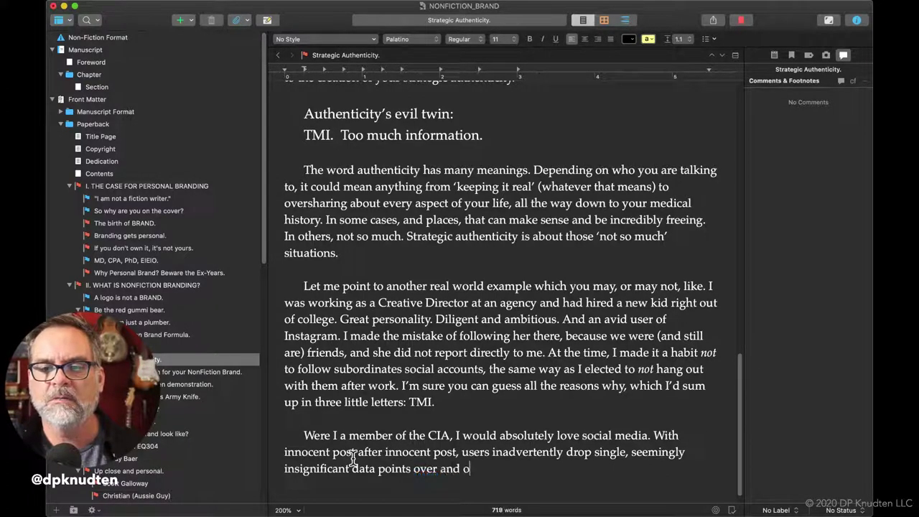
text(ver, 24/6)
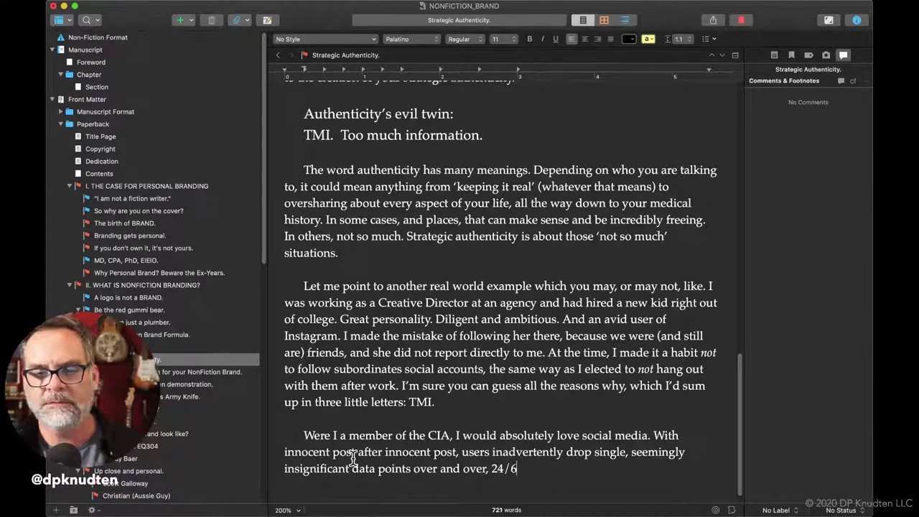
key(BackSpace)
text(7/)
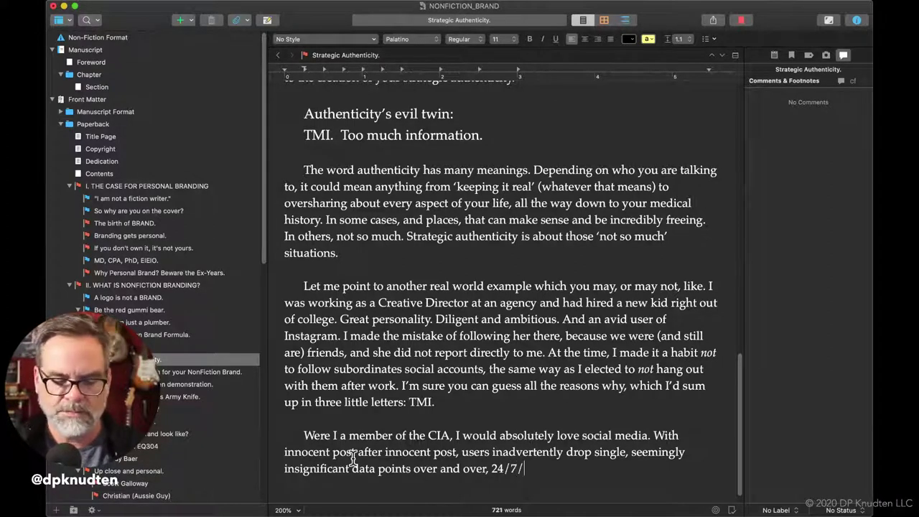
text(3645.)
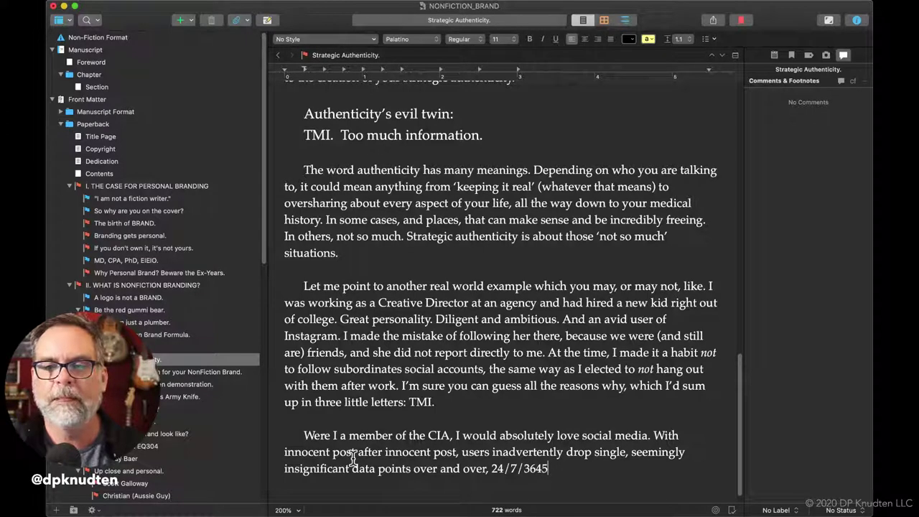
key(BackSpace)
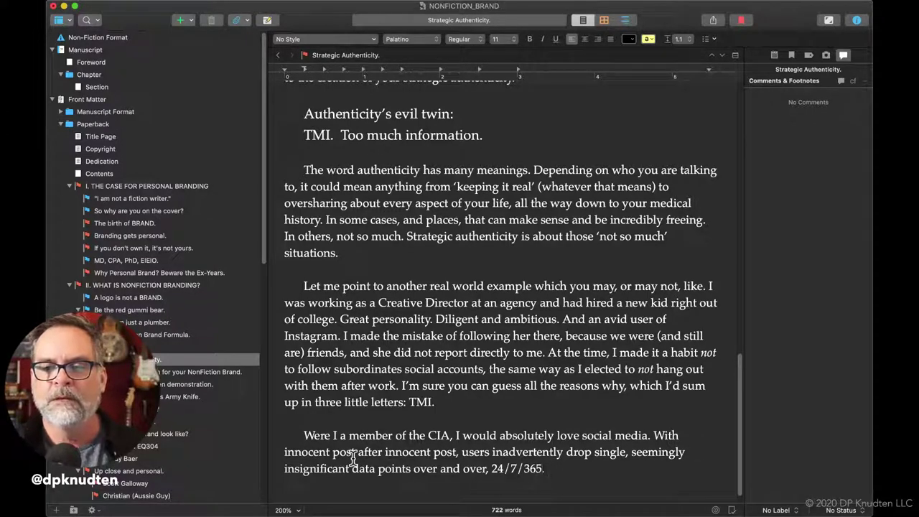
Continue 'All you have to do is pay just a little bit of attention, and you'd be able to assemble a hefty dossier on even the most'
text(All )
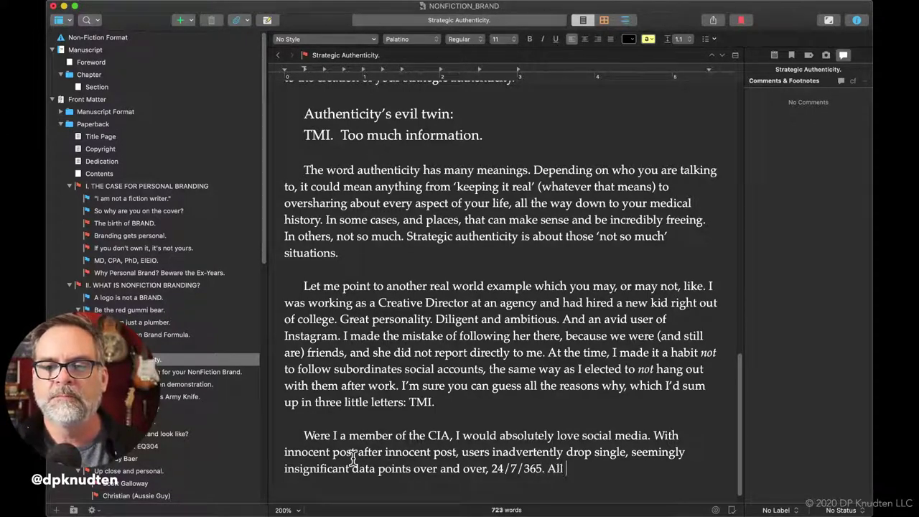
text(you have to do)
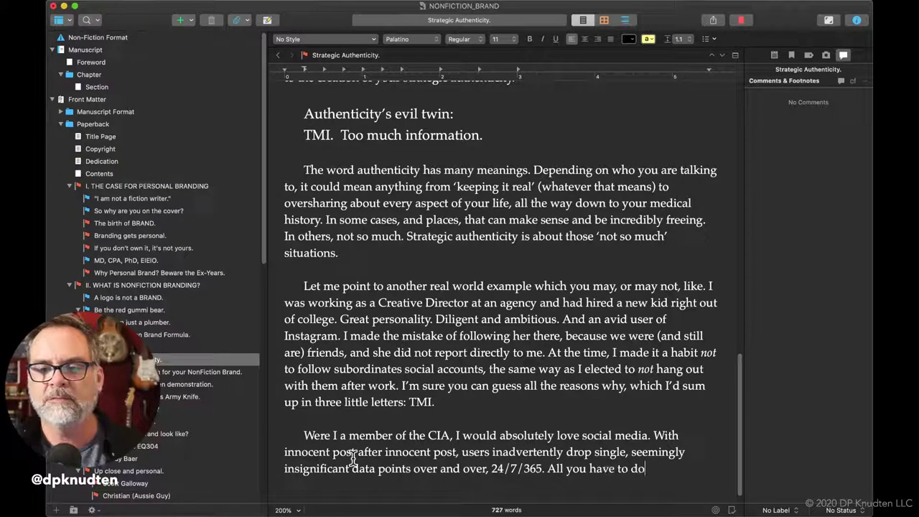
text( is pay j)
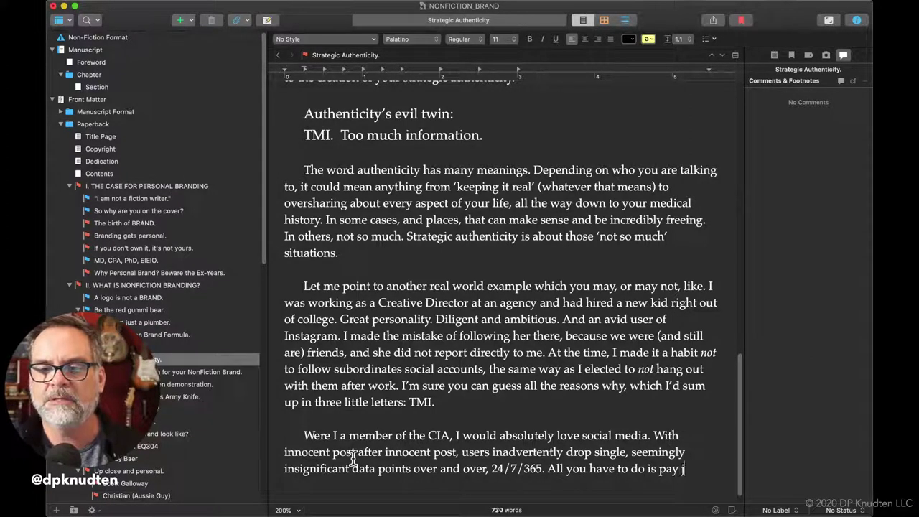
text(ust alit)
key(BackSpace)
key(BackSpace)
key(BackSpace)
text(singl)
key(BackSpace)
key(BackSpace)
text(little ib)
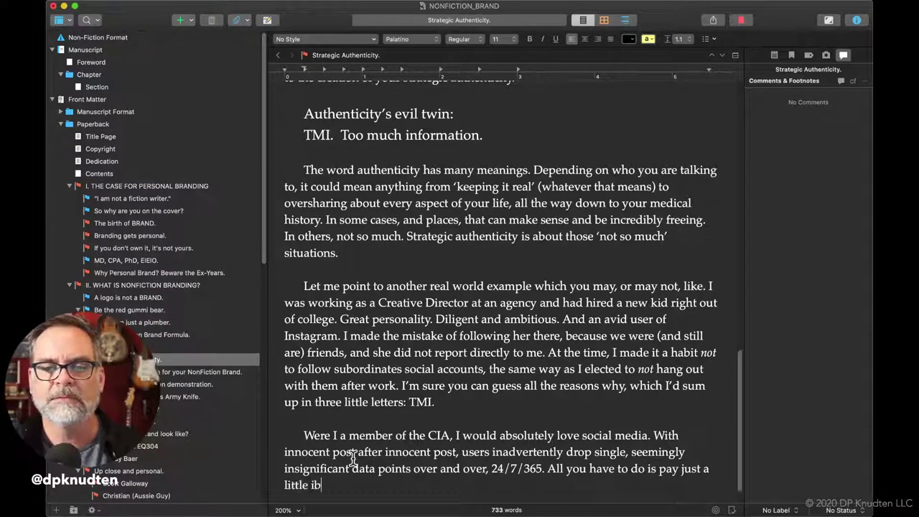
key(BackSpace)
key(BackSpace)
text(big)
key(BackSpace)
text(t of attent)
text(ion, and you)
text('d b)
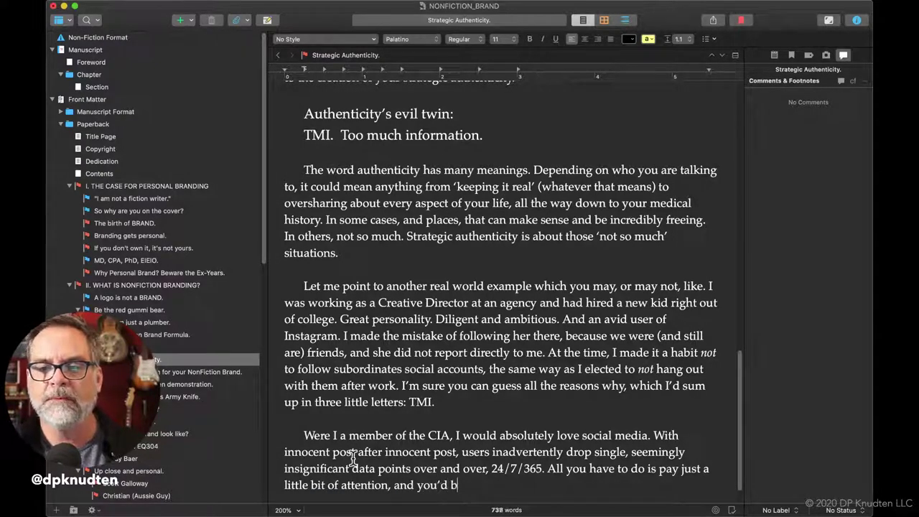
text(e able to)
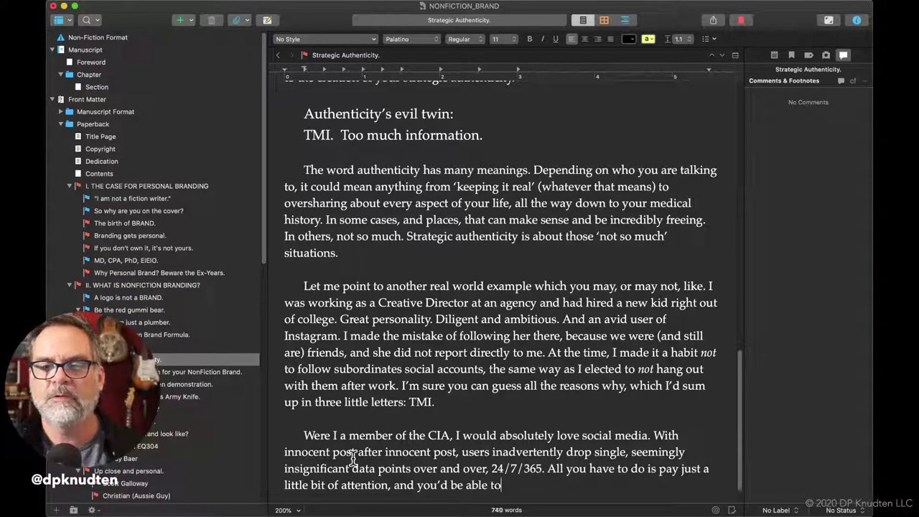
text( assemble)
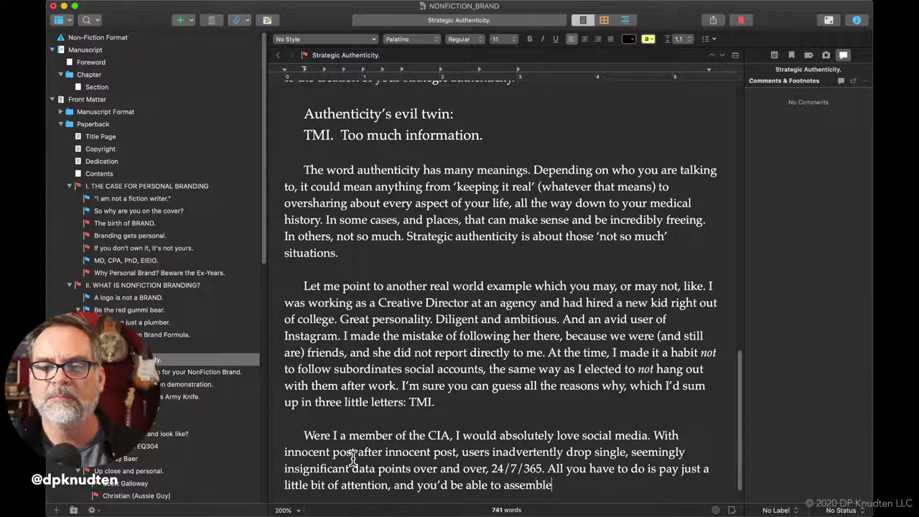
text( a heft)
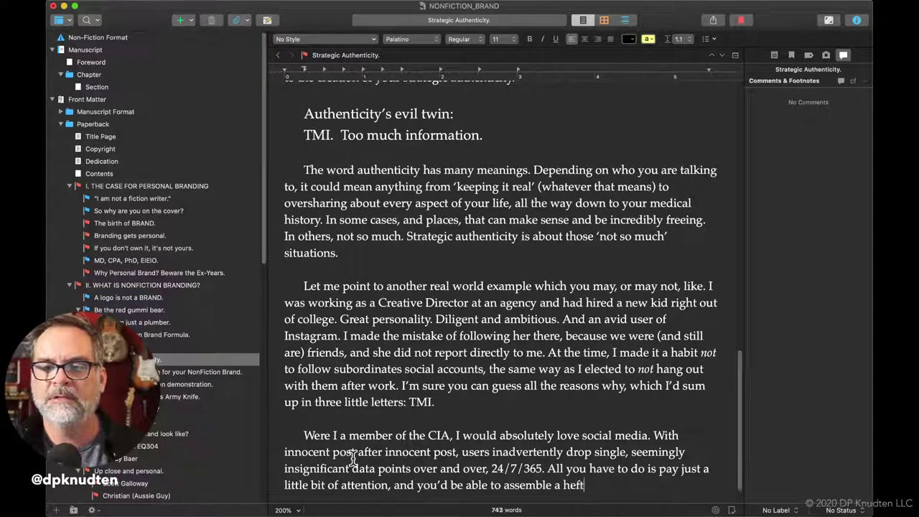
text(y dossier )
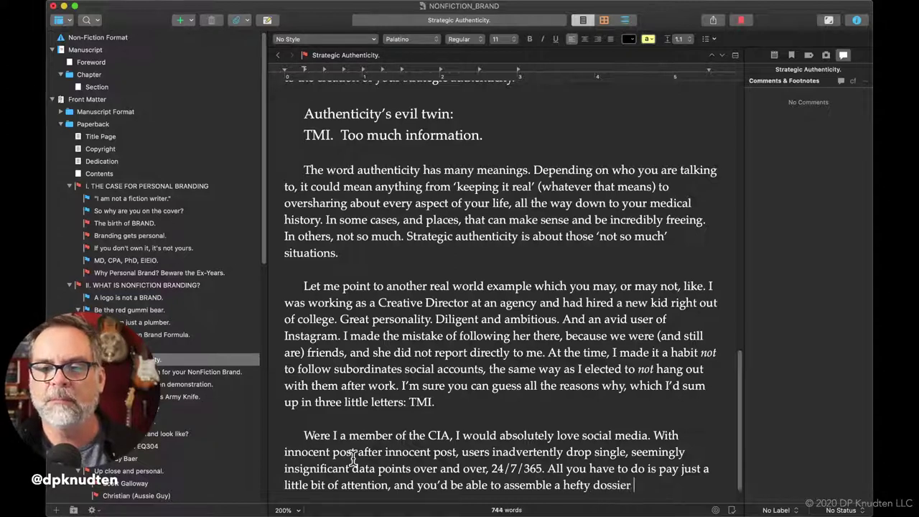
text(on even the most )
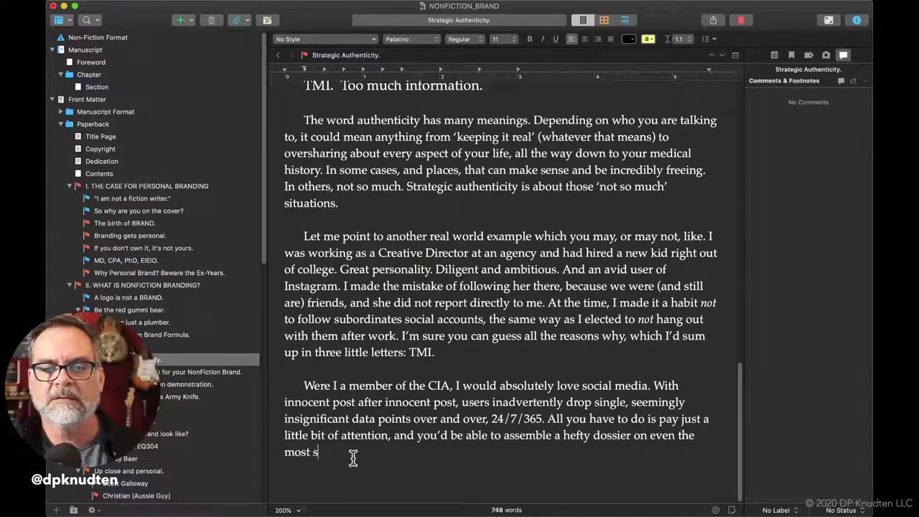
text(savvy)
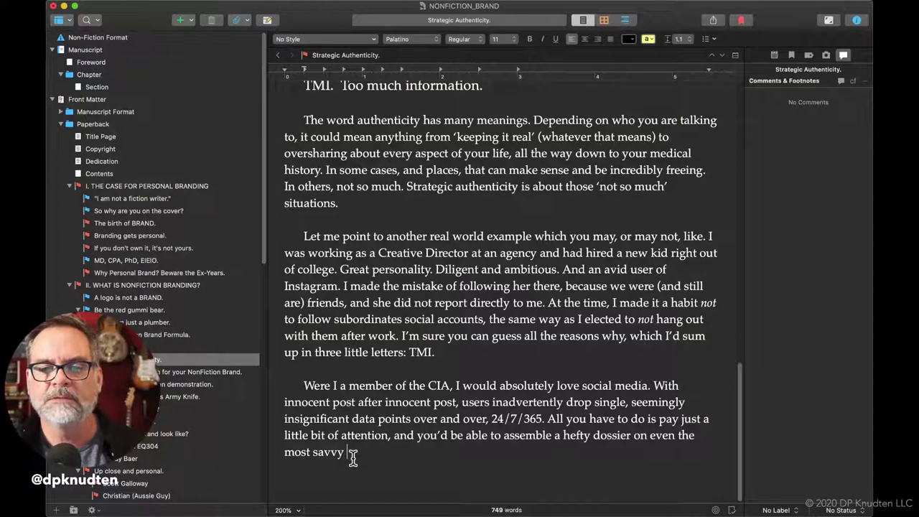
text( so)
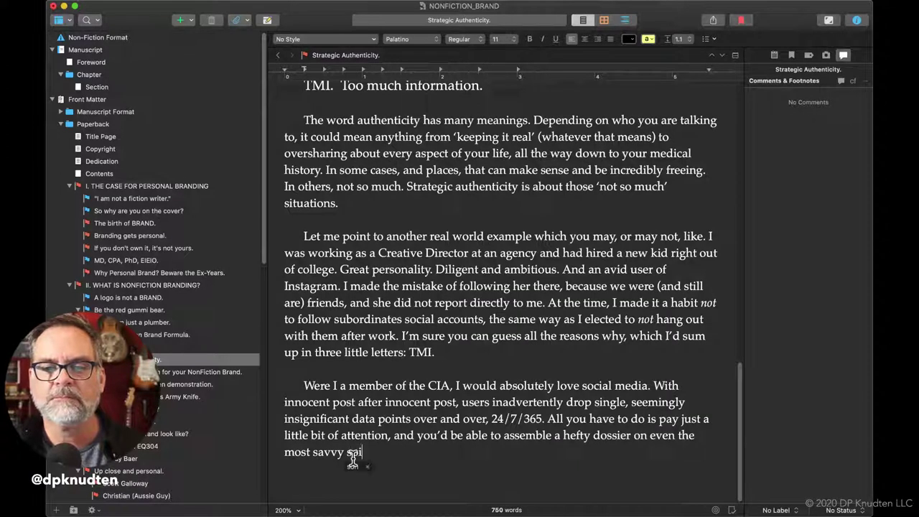
text(cial user. Thi)
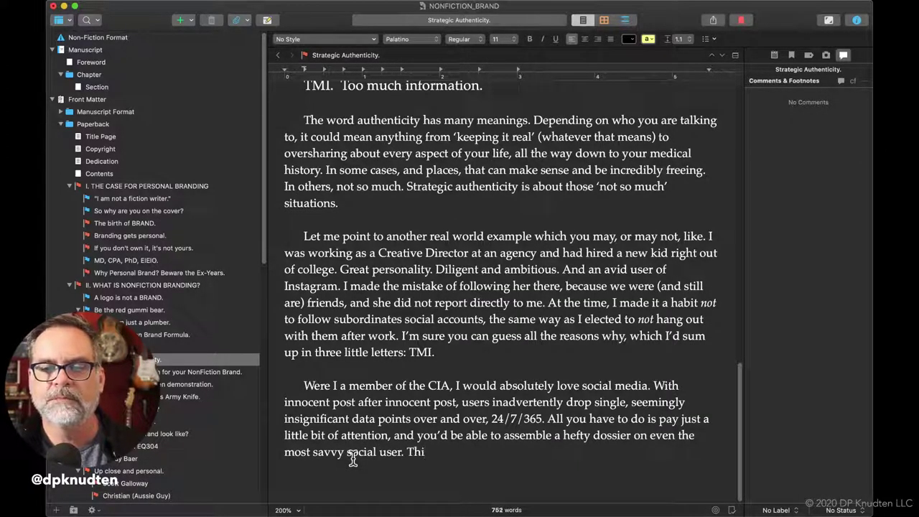
text(s friend of whom I s)
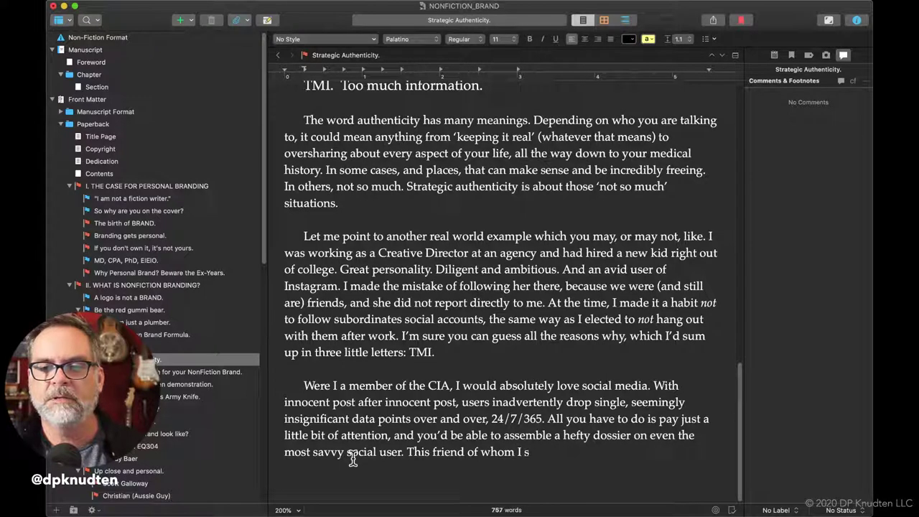
text(peak )
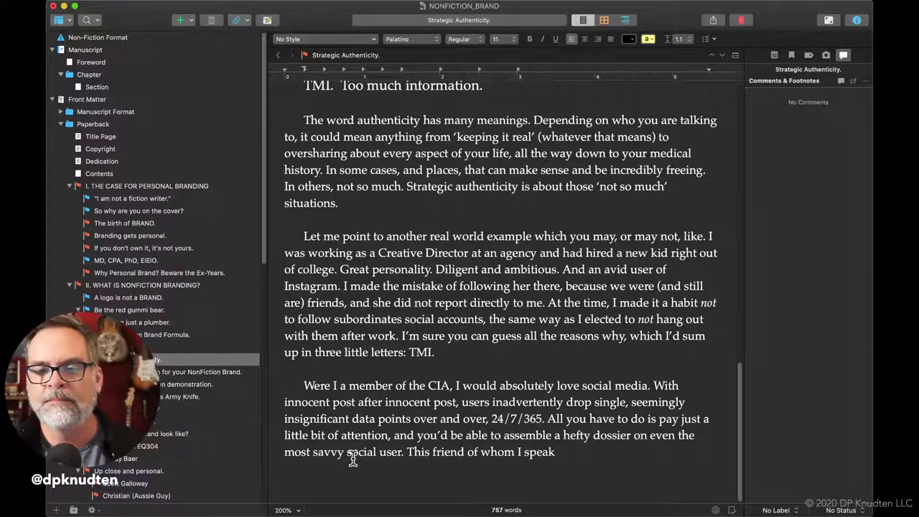
text(was/is certainly )
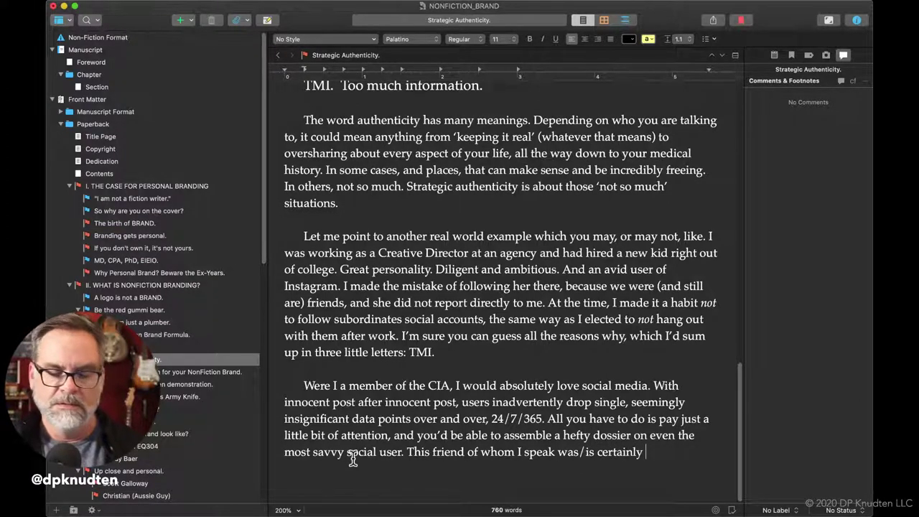
text(sociall)
Finish with 'socially savvy, but boy howdy did she ever drop data.' and begin 'One day, in an attempt to give'
key(BackSpace)
key(BackSpace)
key(BackSpace)
key(BackSpace)
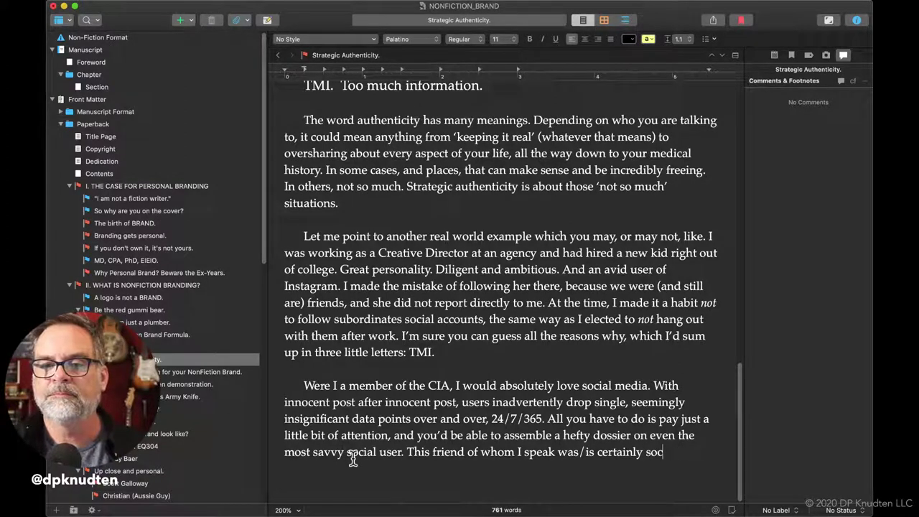
text(ially savvy)
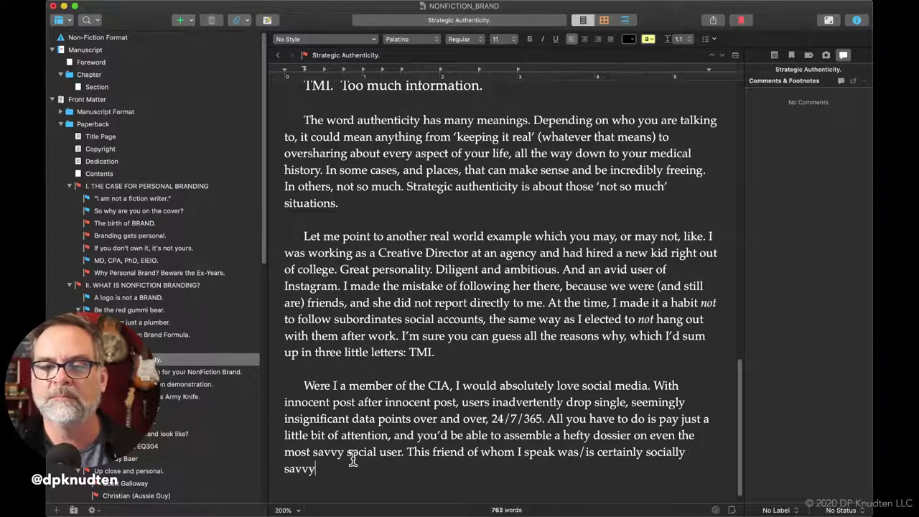
text(, but )
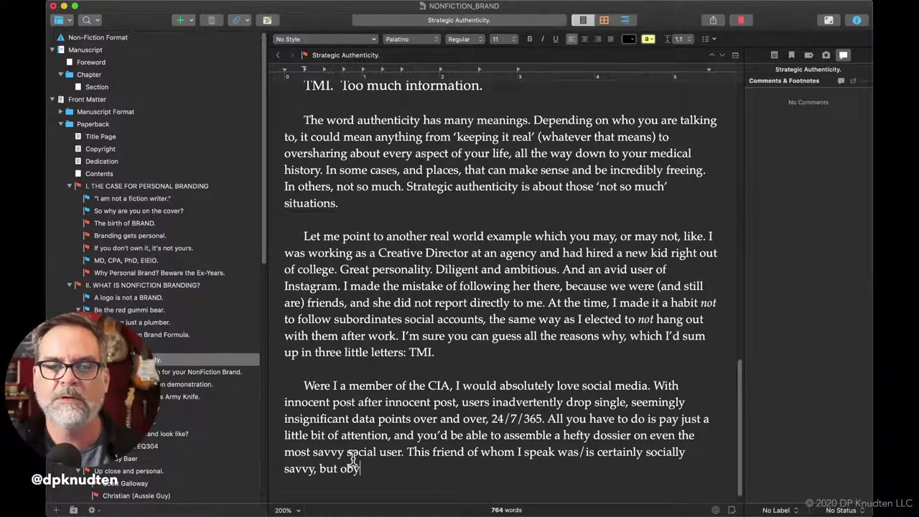
text(boy howdy did she e)
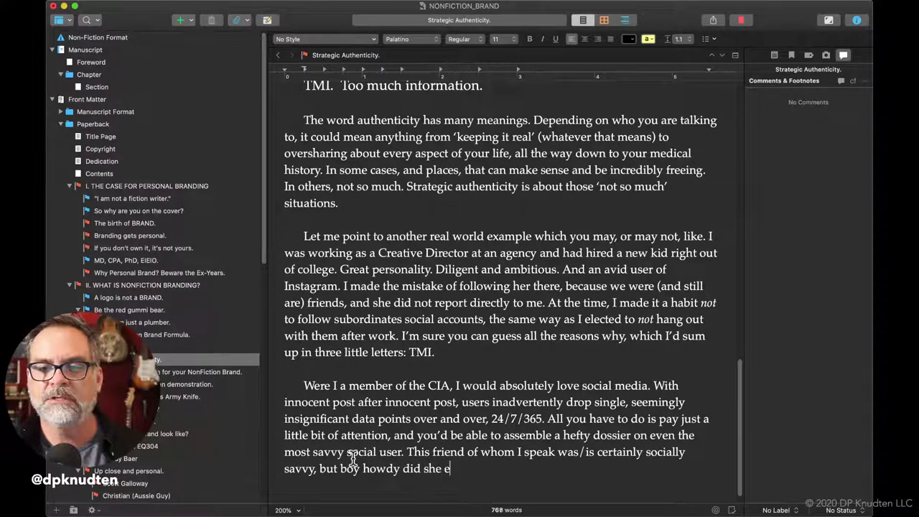
text(ver drop )
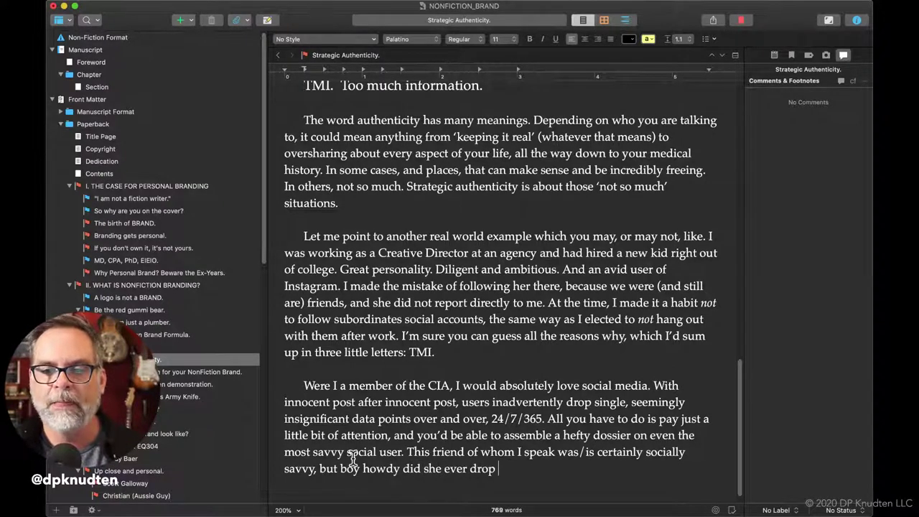
text(data.)
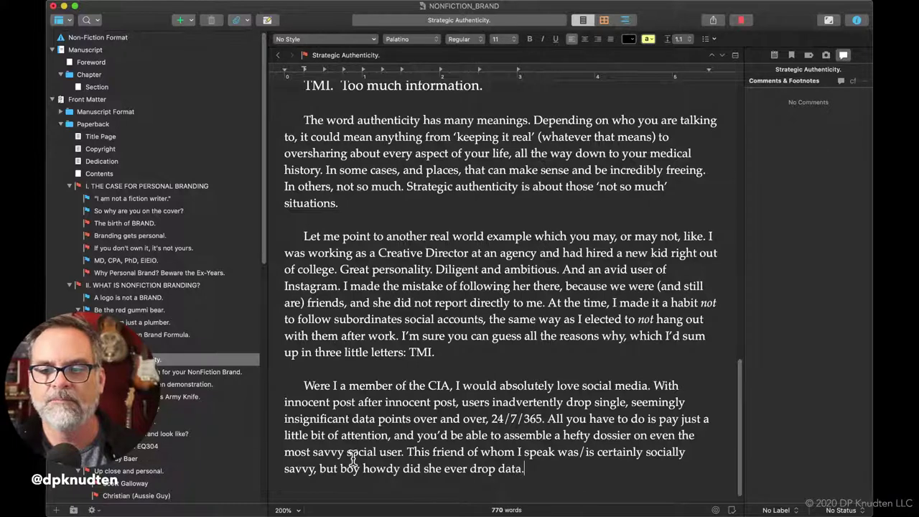
key(Return)
key(Return)
text(One day, in an att)
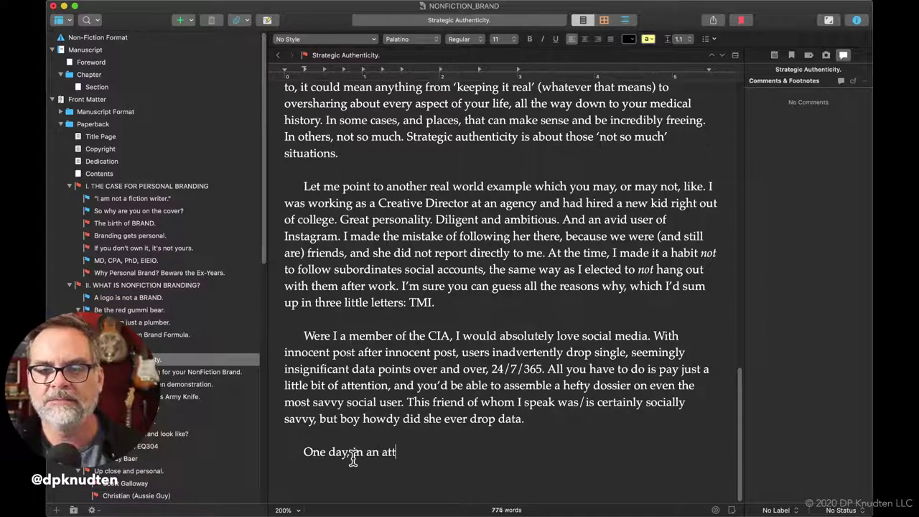
text(empt to )
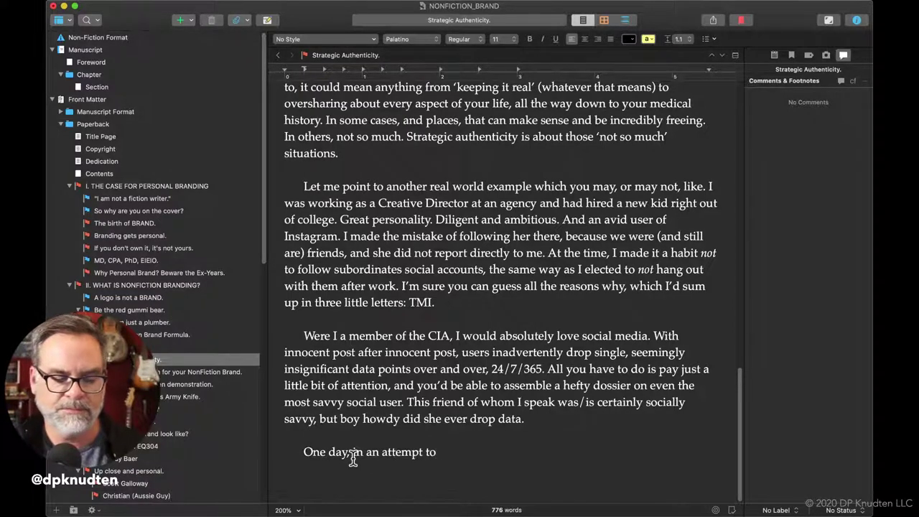
text(give y)
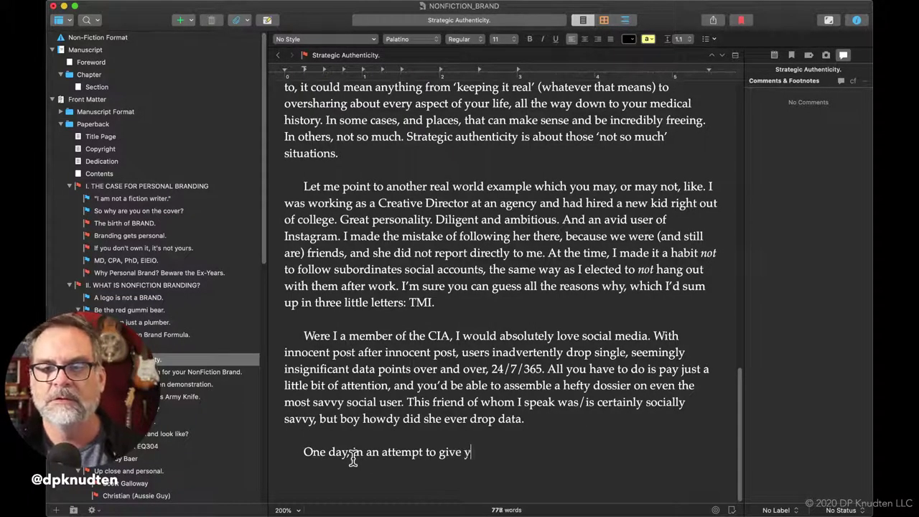
Continue the paragraph with 'her a little unwanted fatherly advice, I asked her a simple question'
key(BackSpace)
text(her a l)
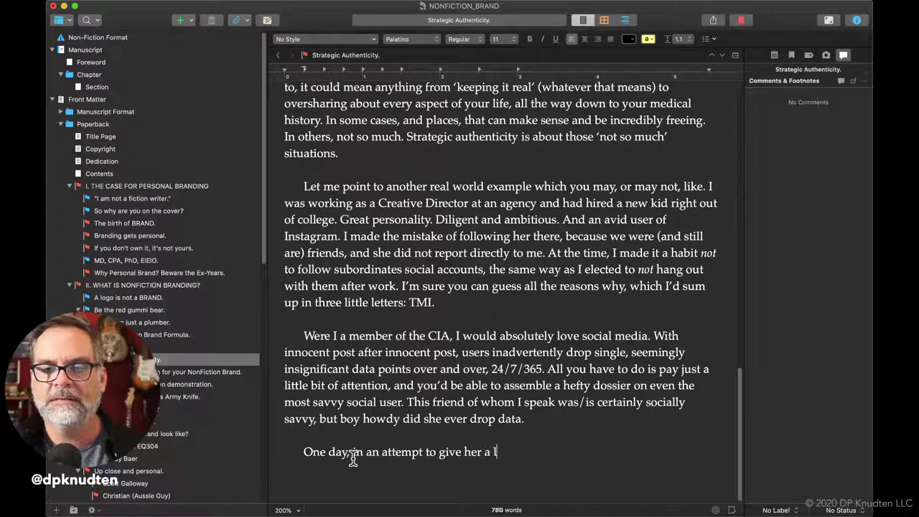
text(ittle un)
text(wanted )
text(fatherly ad)
text(vis)
text(e)
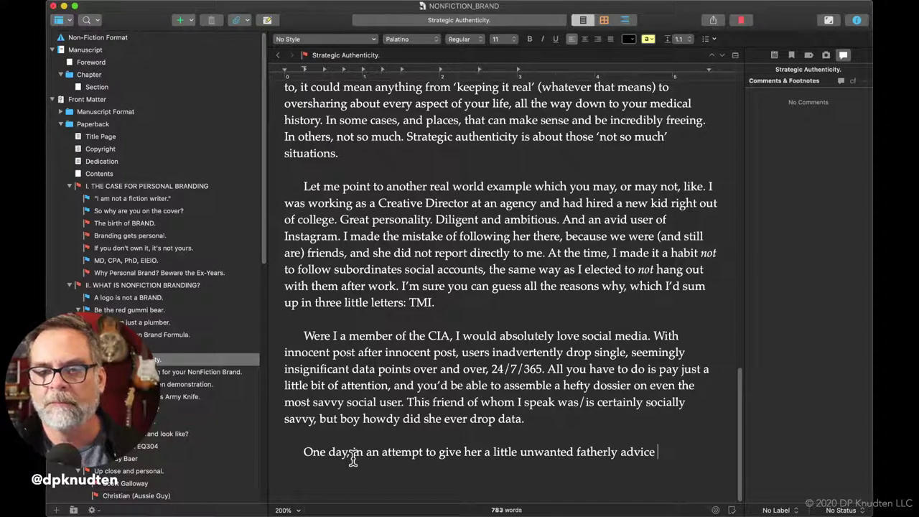
key(BackSpace)
text(, I)
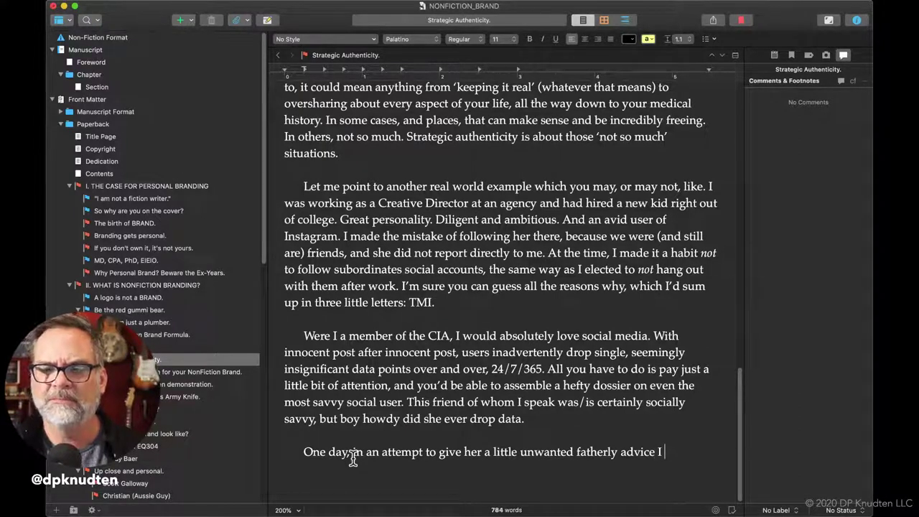
key(BackSpace)
key(BackSpace)
key(BackSpace)
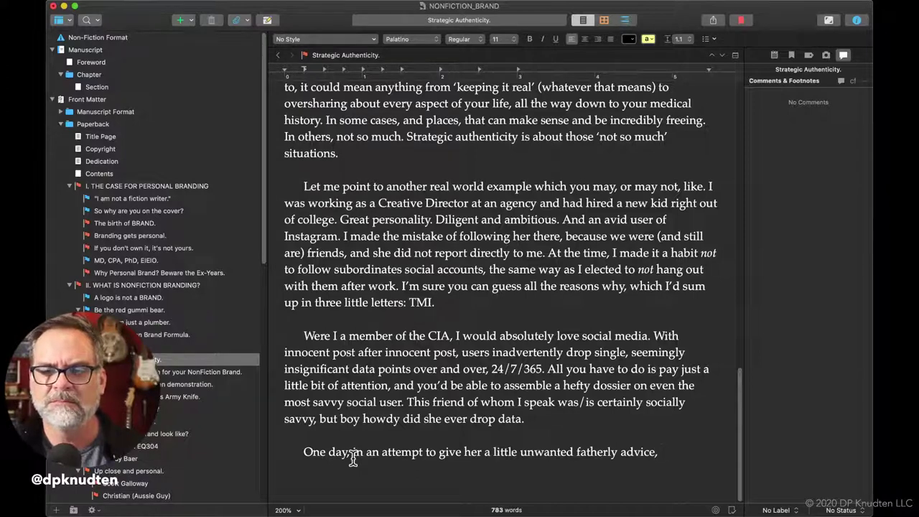
text(I)
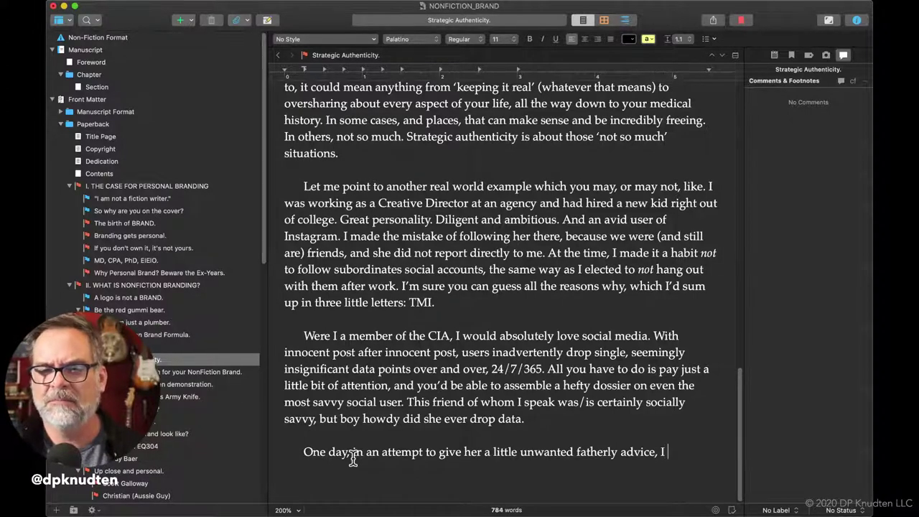
text( asked her)
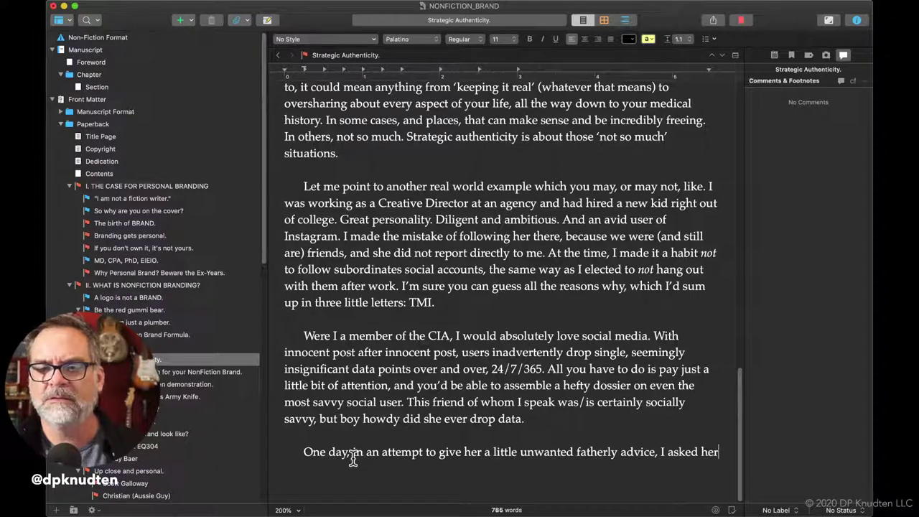
text( a simple )
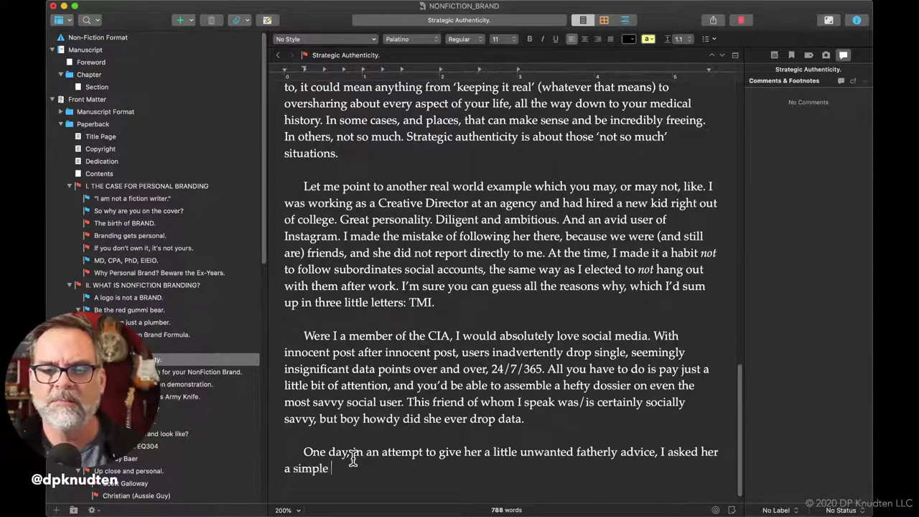
text(question)
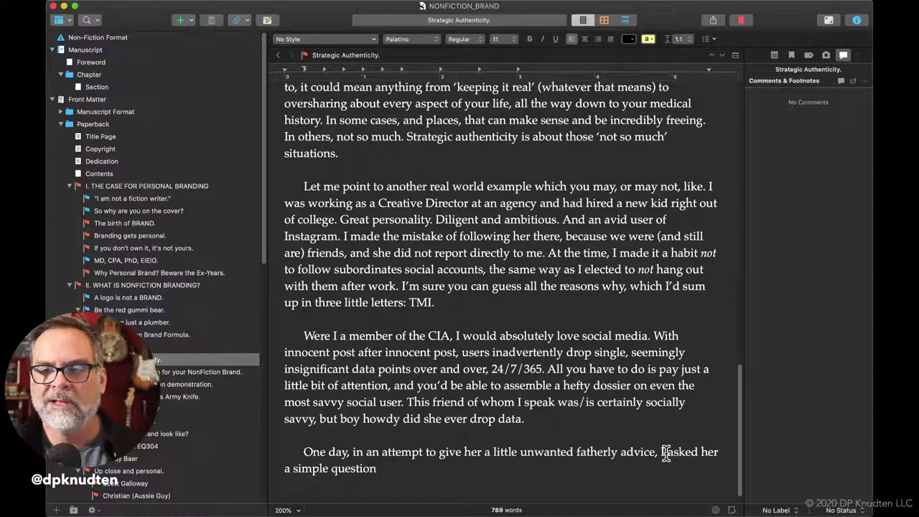
Replace 'asked her a simple question' with a suggestion to count her last 50 posts featuring a drink
drag(665, 454, 717, 460)
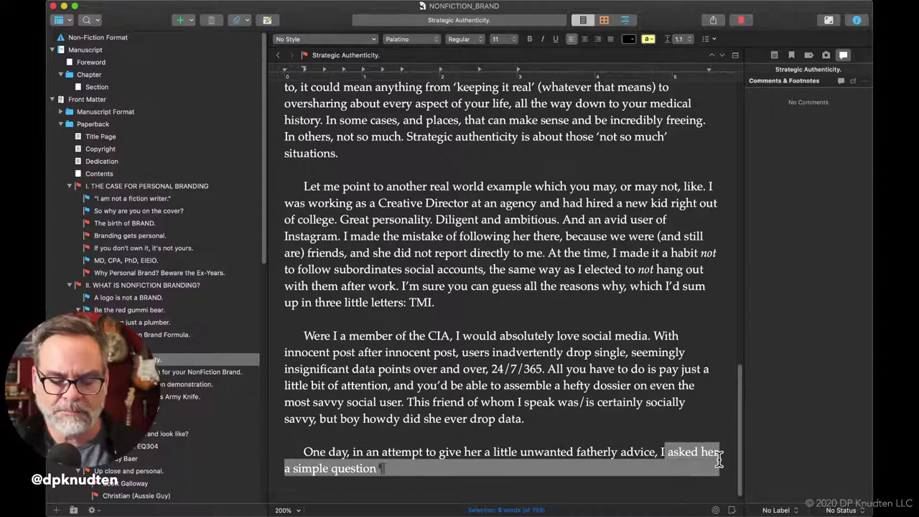
key(BackSpace)
text(made a )
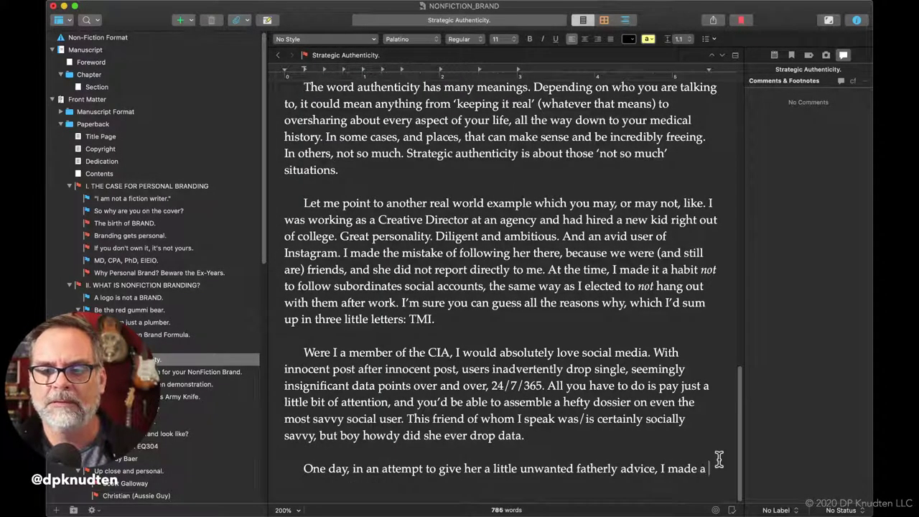
text(simple )
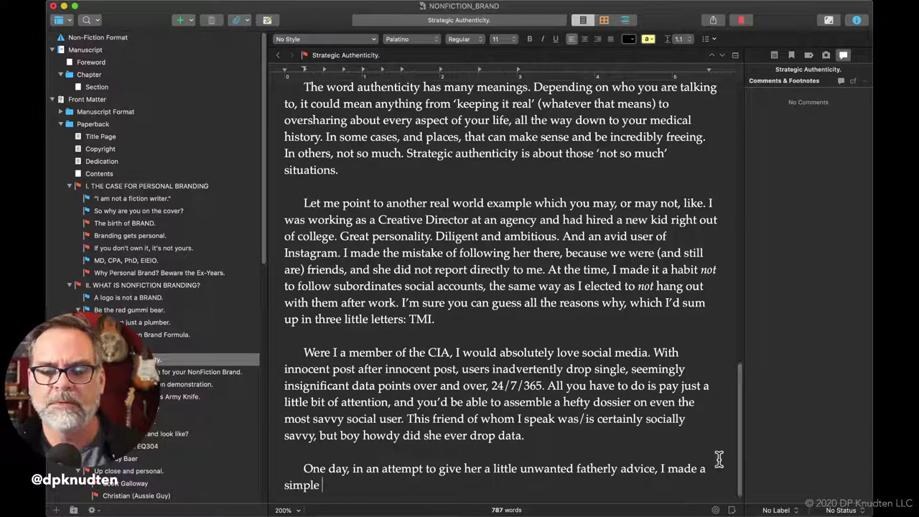
text(suggestion )
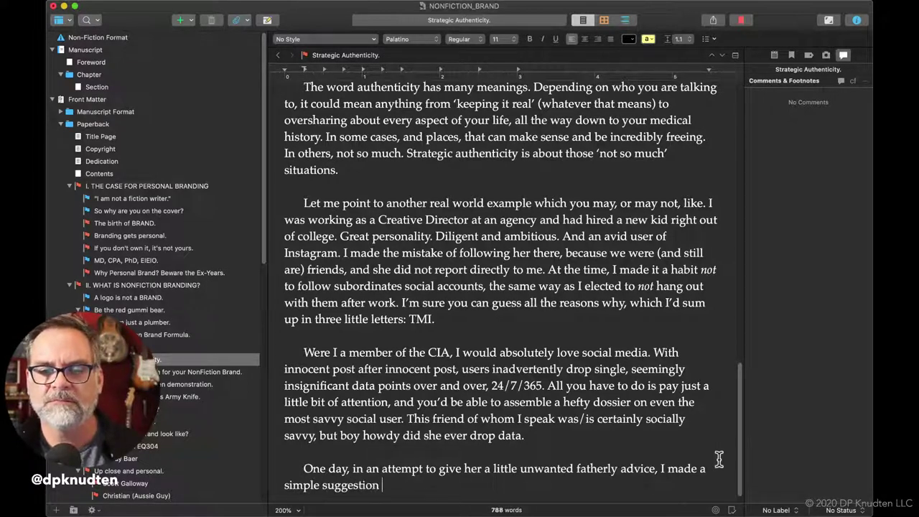
text(about )
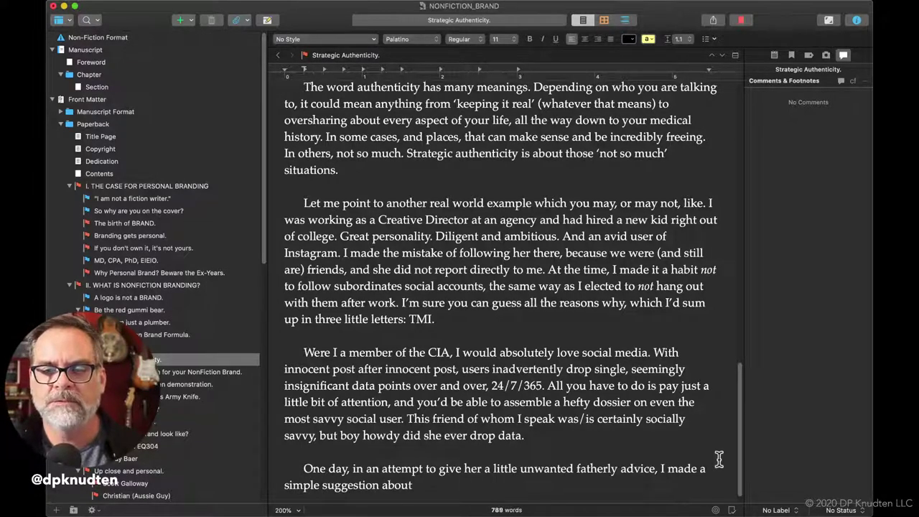
text(her Insta)
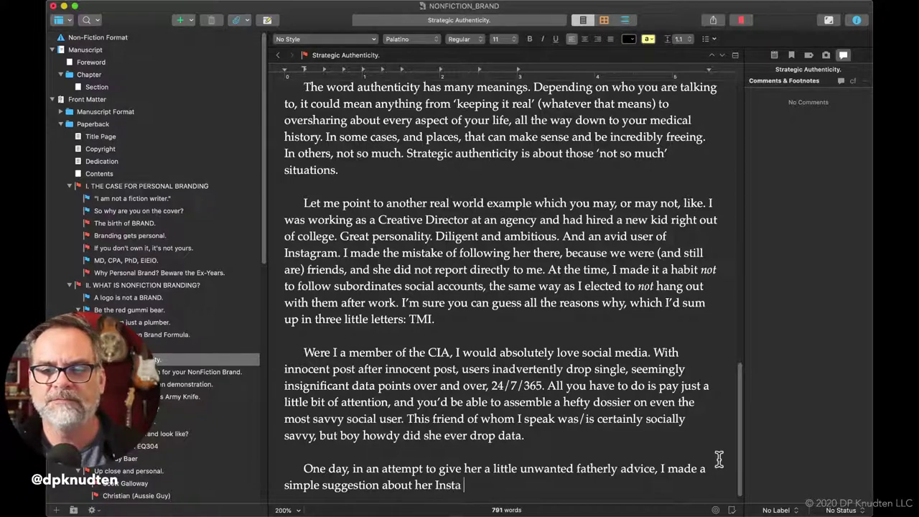
text( feed)
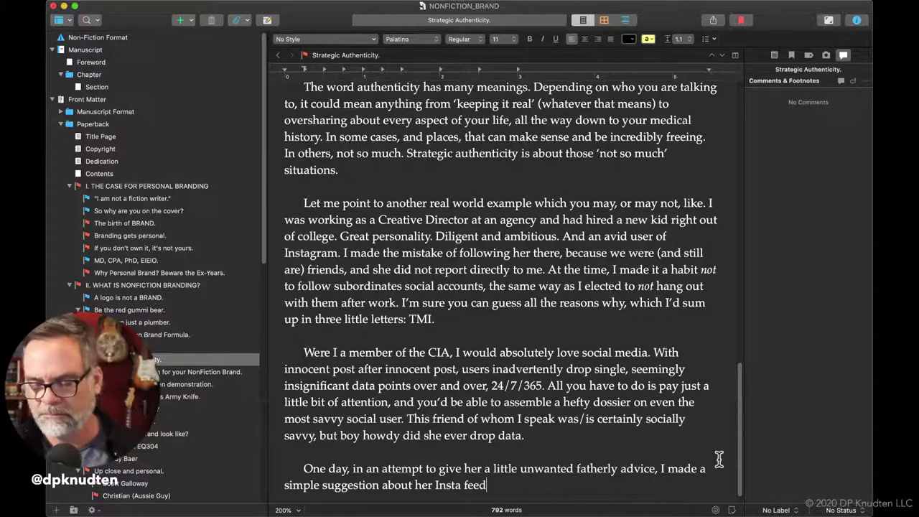
text(—)
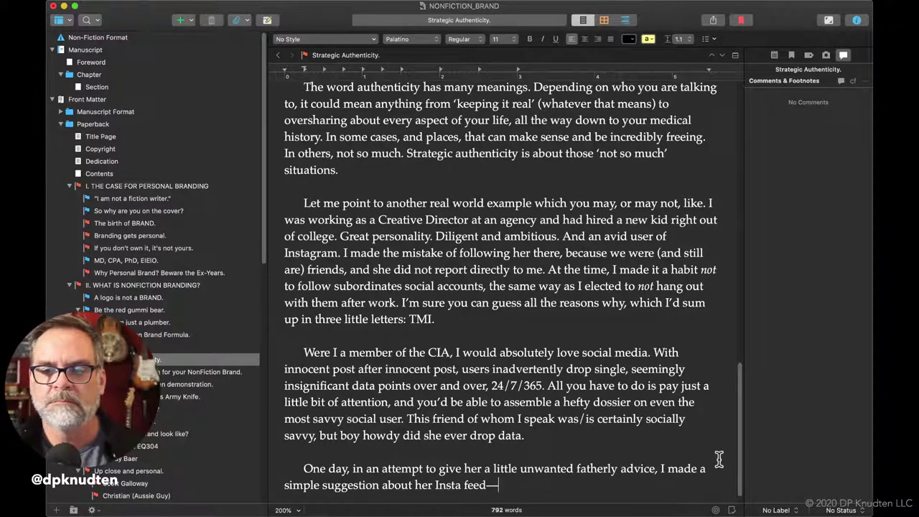
text(of her las)
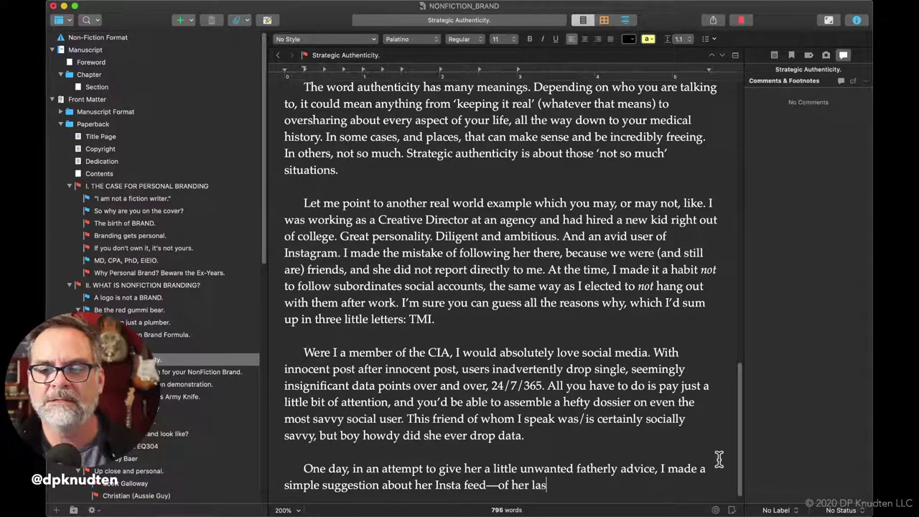
text(t 50 pos)
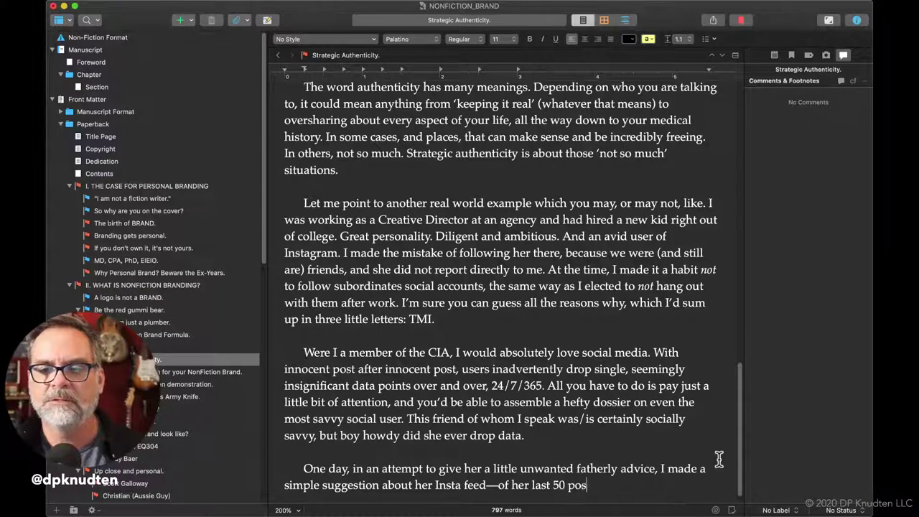
text(t,)
key(BackSpace)
key(BackSpace)
text(s, )
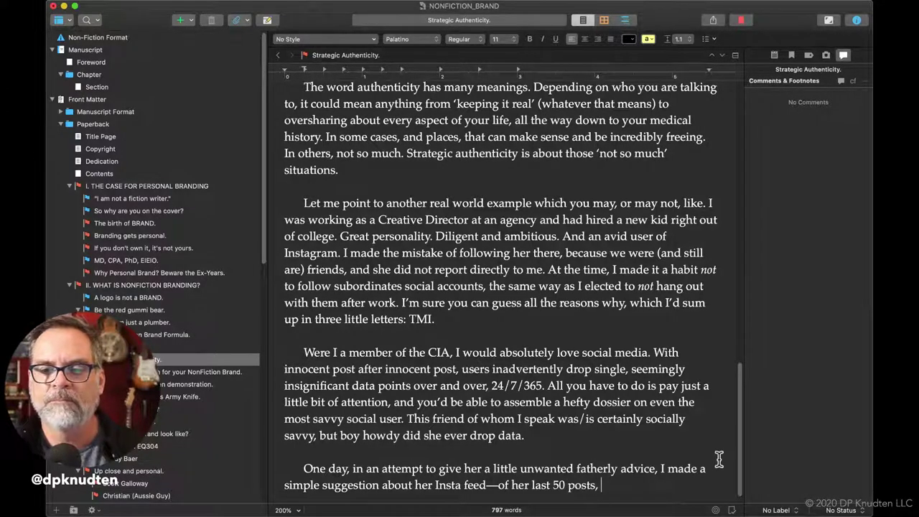
text(count the h)
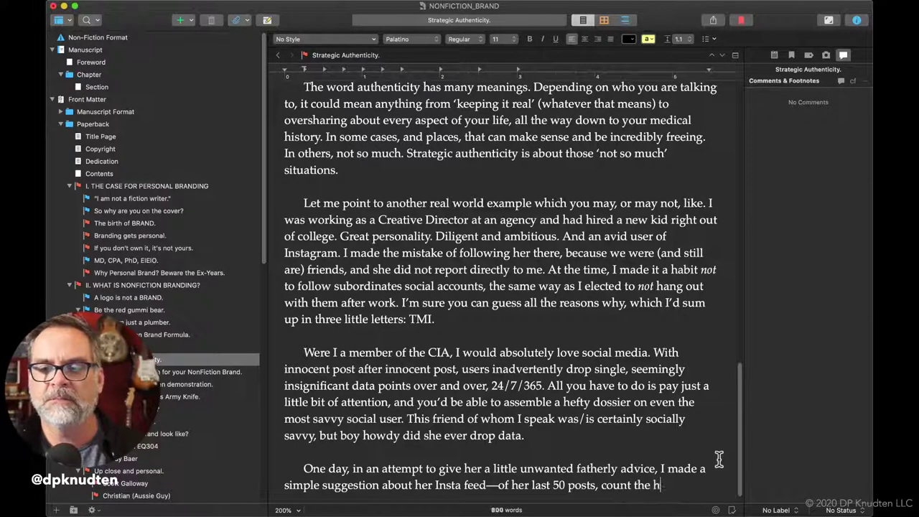
text(u)
key(BackSpace)
key(BackSpace)
text(number )
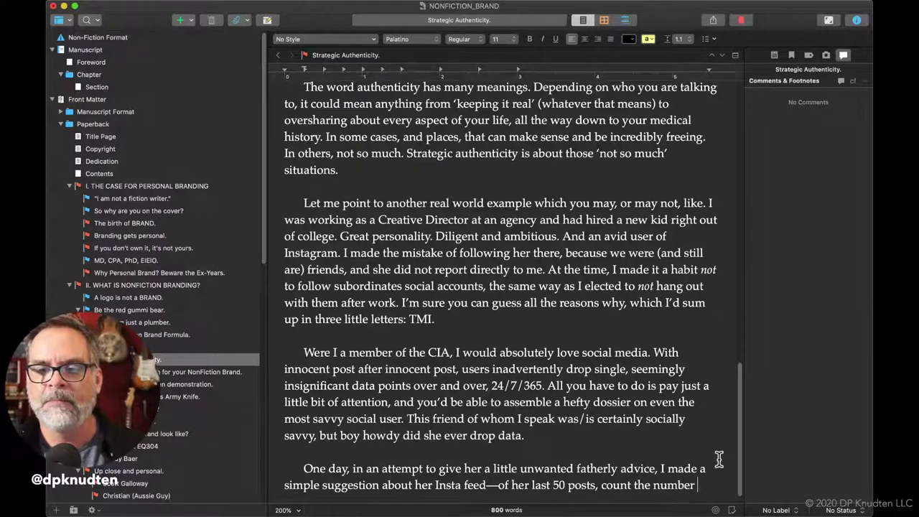
text(that featured )
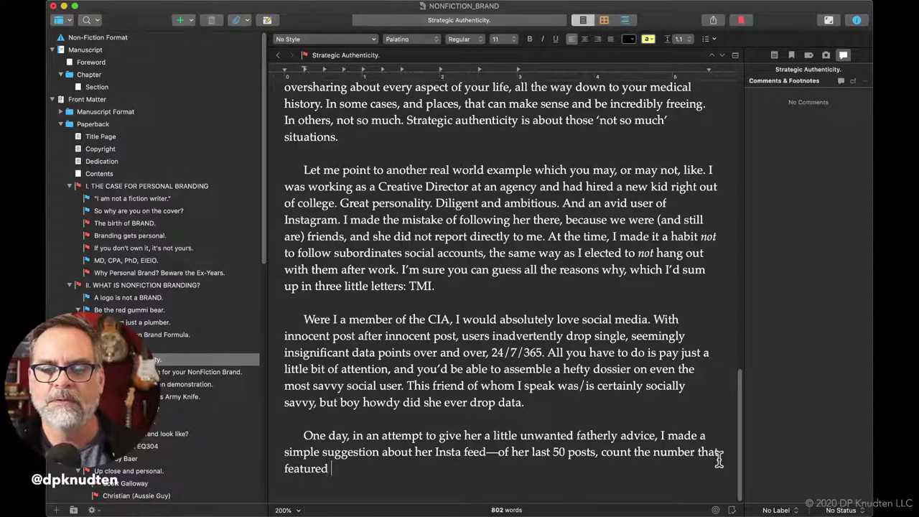
text(her holding )
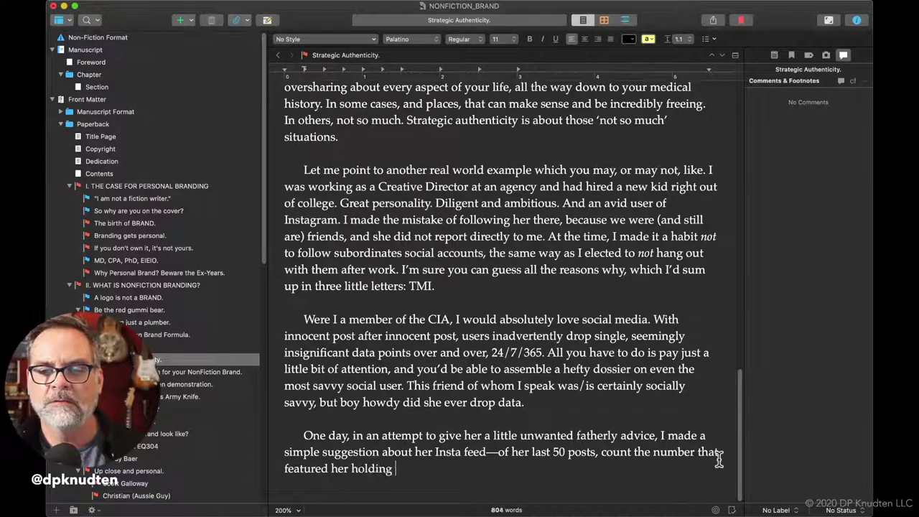
text(a drink)
Add '(or what could possibly be construed as an alcoholic drink), or a photo of a drink. She was'
key(BackSpace)
key(BackSpace)
key(BackSpace)
key(BackSpace)
key(BackSpace)
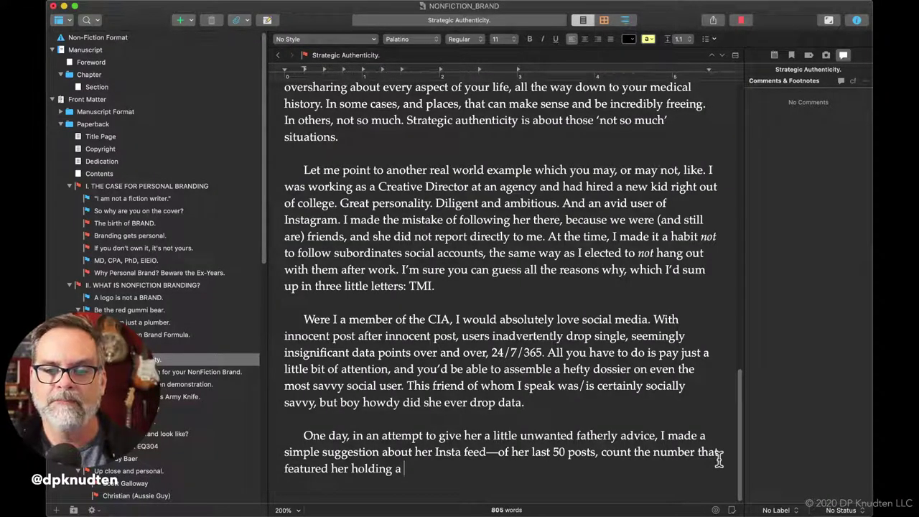
text(drink)
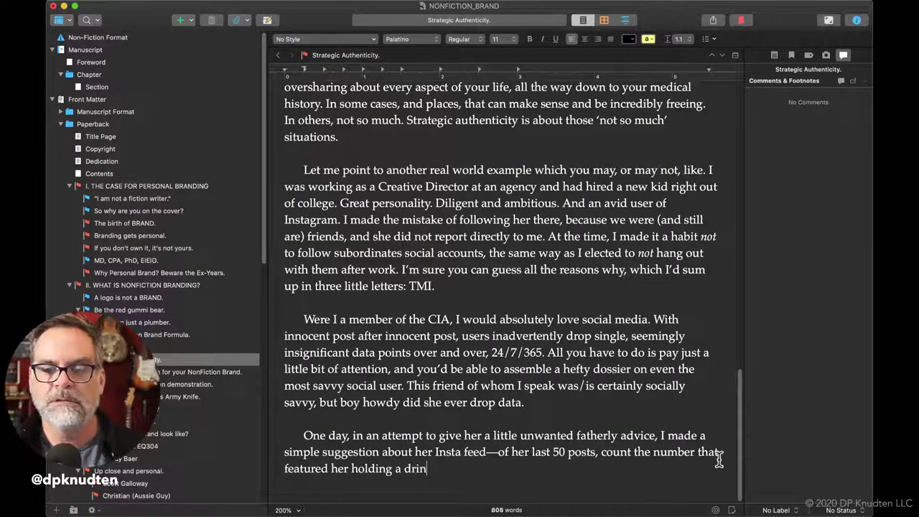
key(BackSpace)
key(BackSpace)
key(BackSpace)
key(BackSpace)
key(BackSpace)
text(drink)
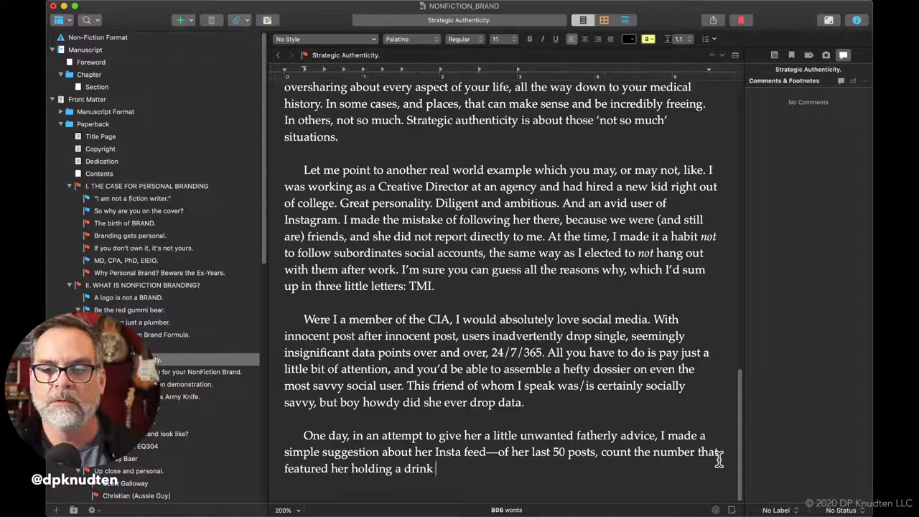
text( (or what)
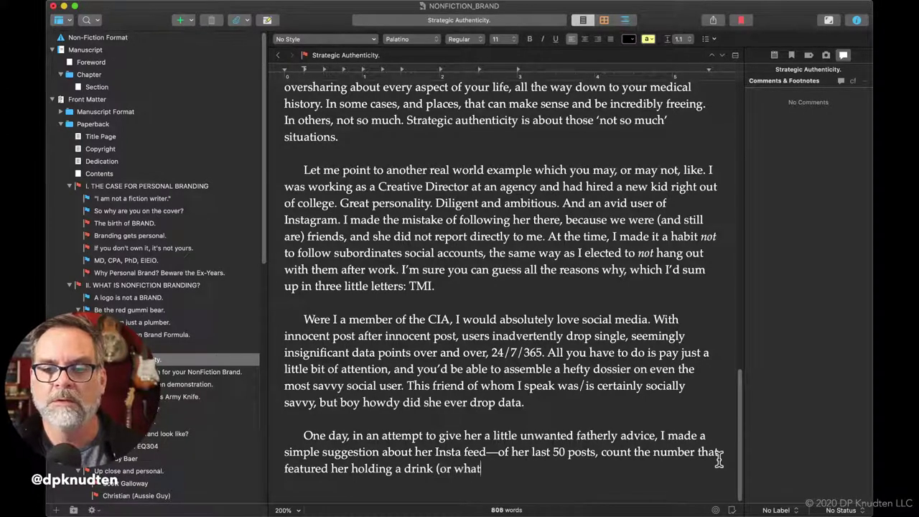
text( could psi)
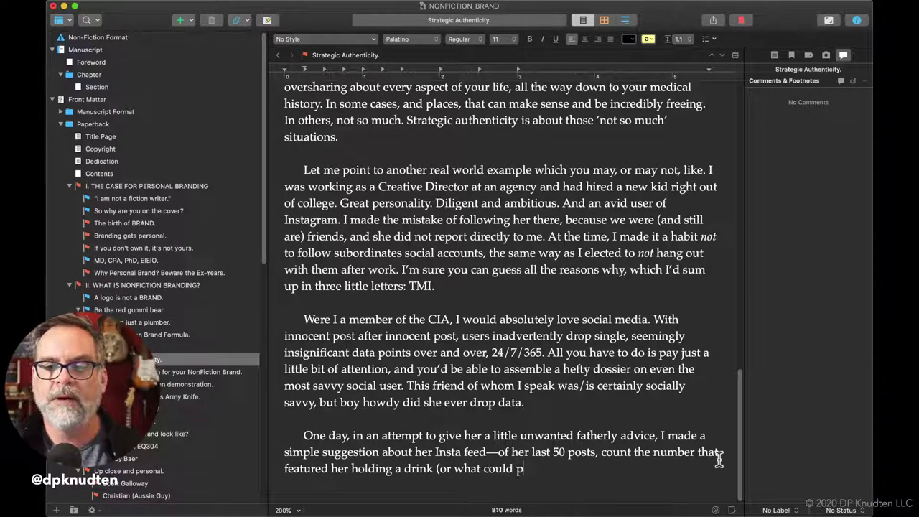
key(BackSpace)
key(BackSpace)
text(ossi)
key(BackSpace)
key(BackSpace)
key(BackSpace)
key(BackSpace)
text(ossibly b)
key(BackSpace)
text(be con)
key(BackSpace)
key(BackSpace)
text(onstrued a)
text(s an a)
text(lcoh)
text(olic drin)
text(k) )
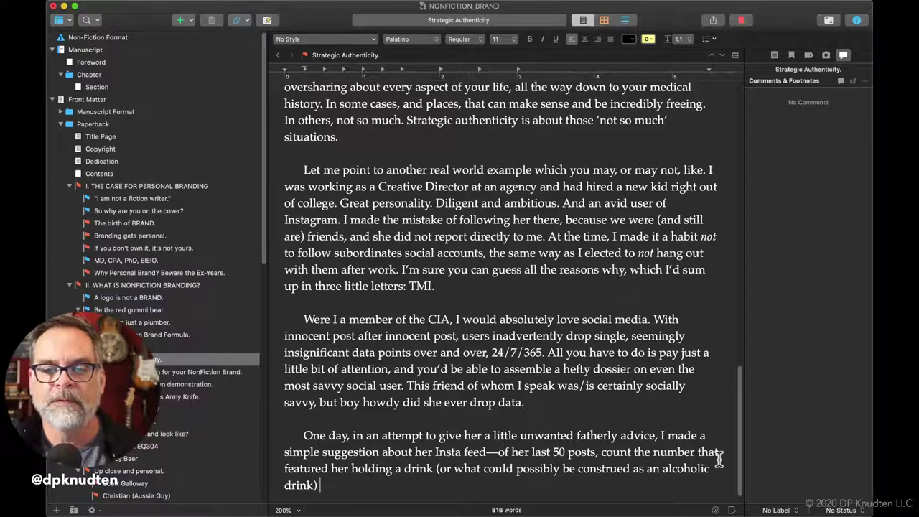
text(, )
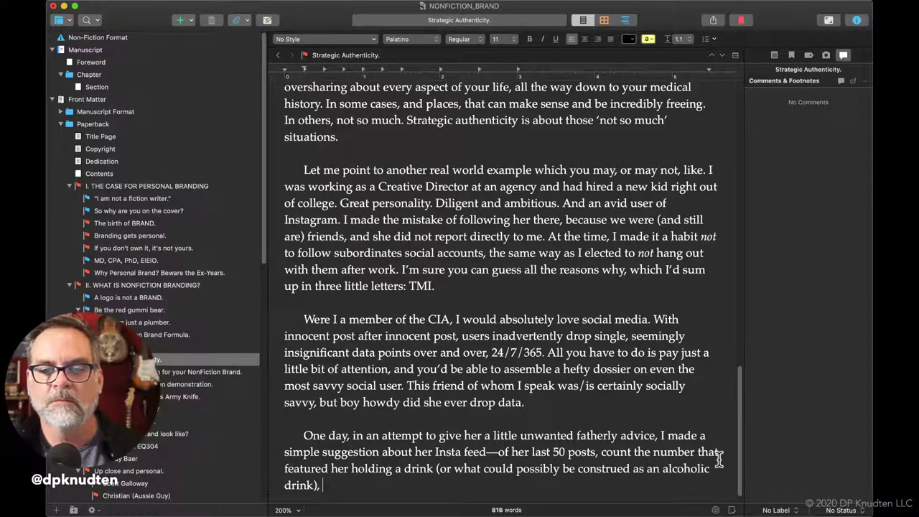
text(or a photo of)
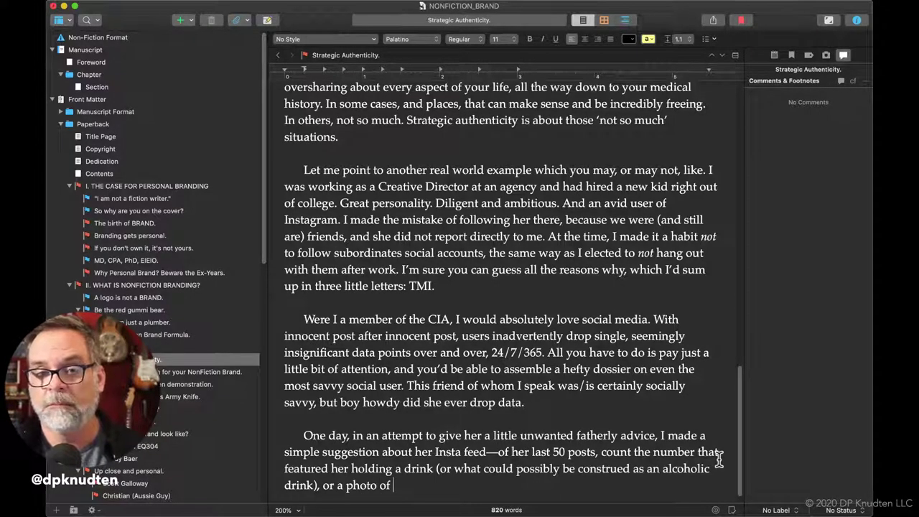
text( a di)
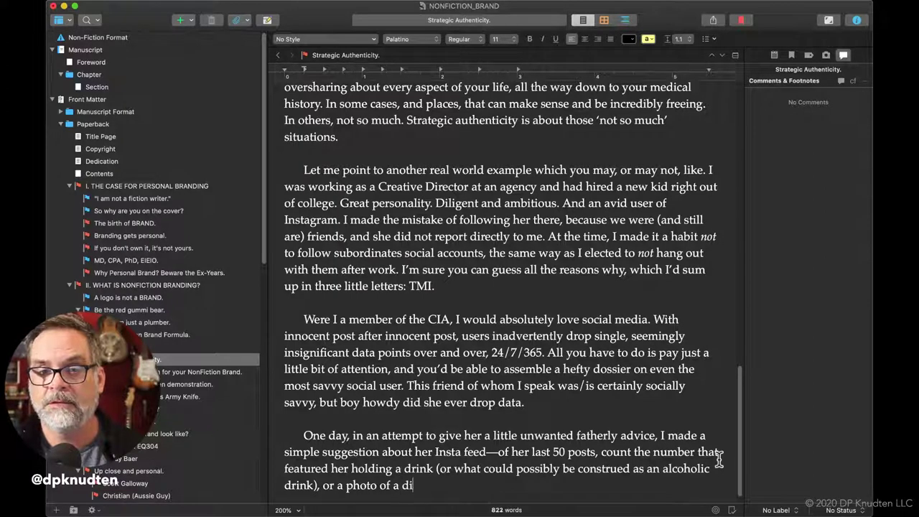
key(BackSpace)
text(rink)
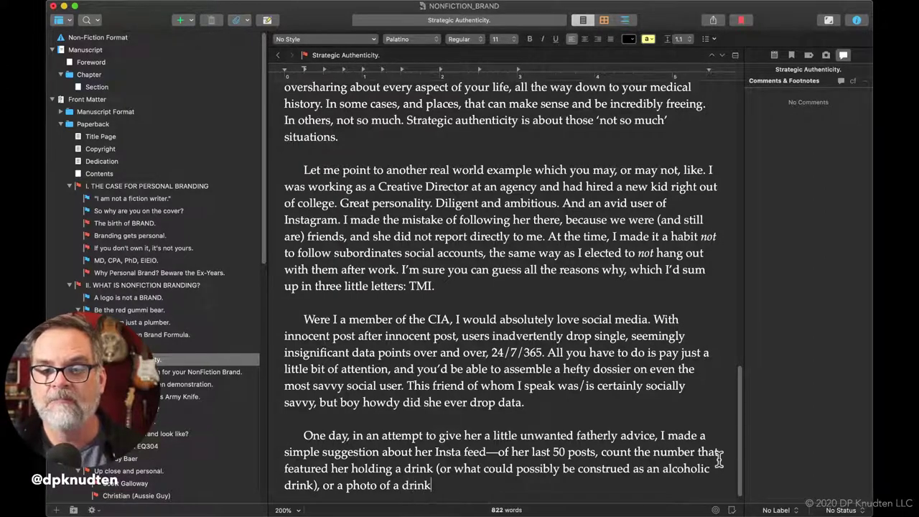
text(. )
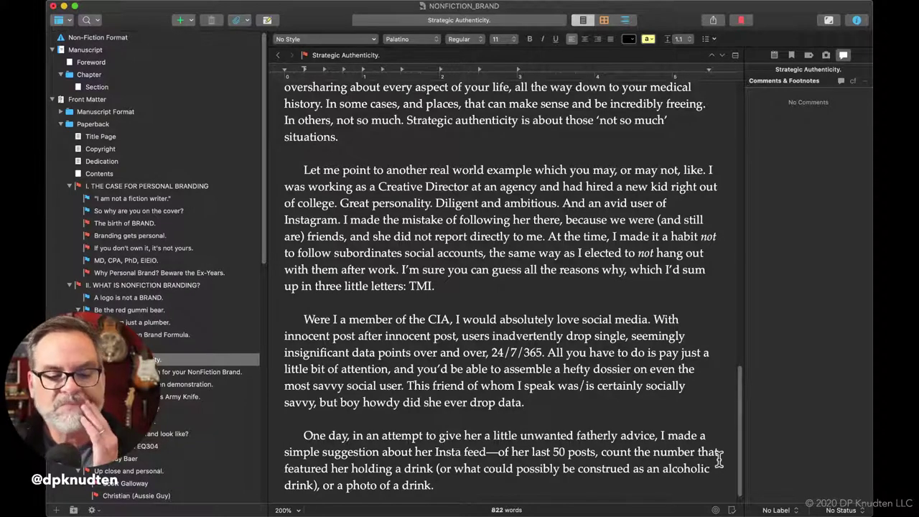
text(She was)
Add that she was more than a little insulted and the answer was north of 50%
key(BackSpace)
key(BackSpace)
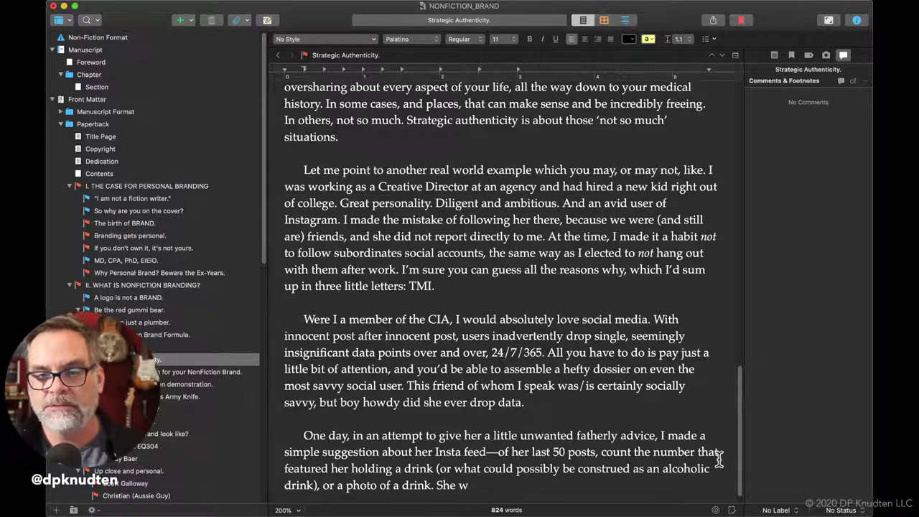
text(as )
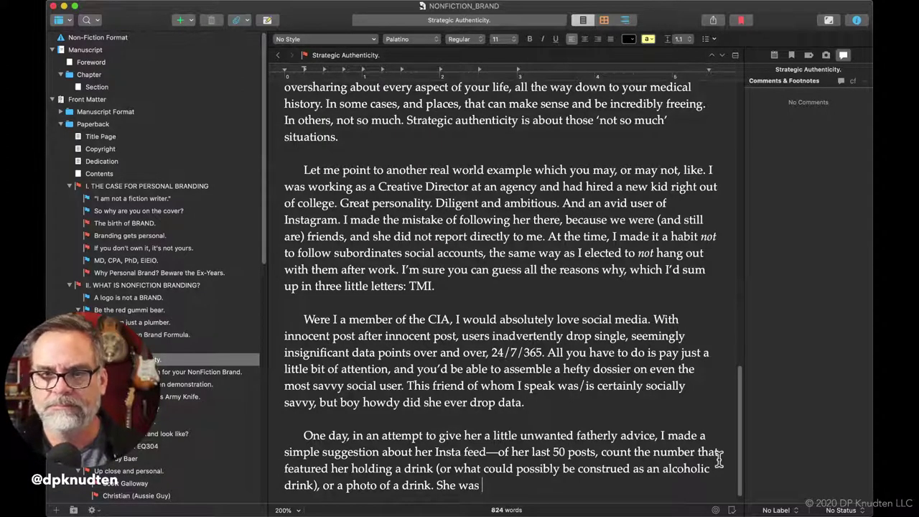
text(more than a )
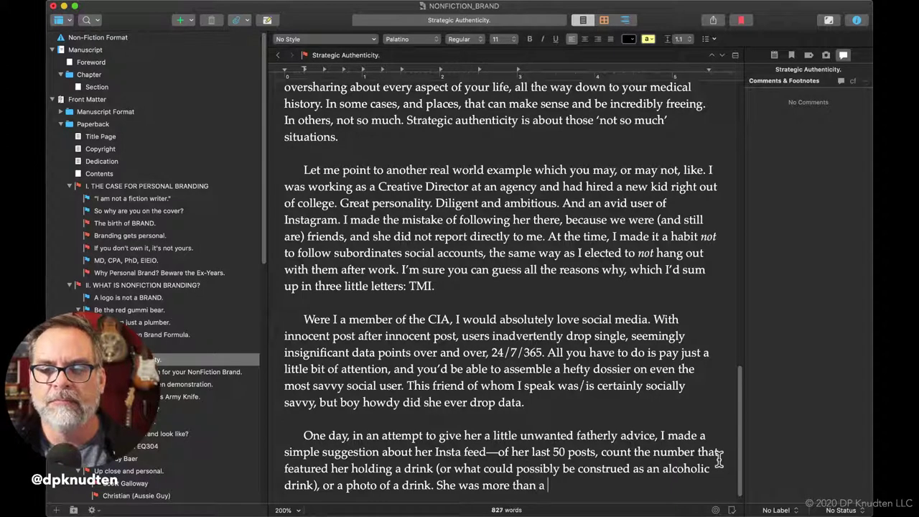
text(little insul)
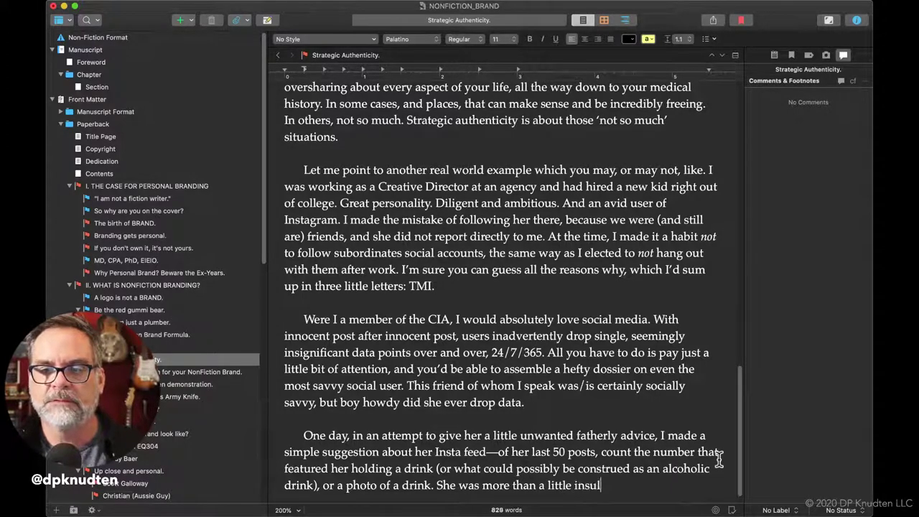
text(ted, )
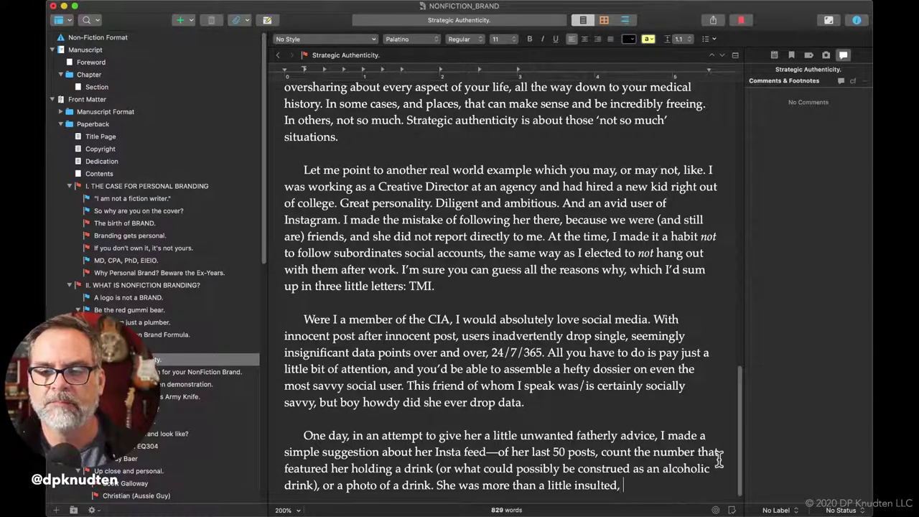
text(and I'm not su)
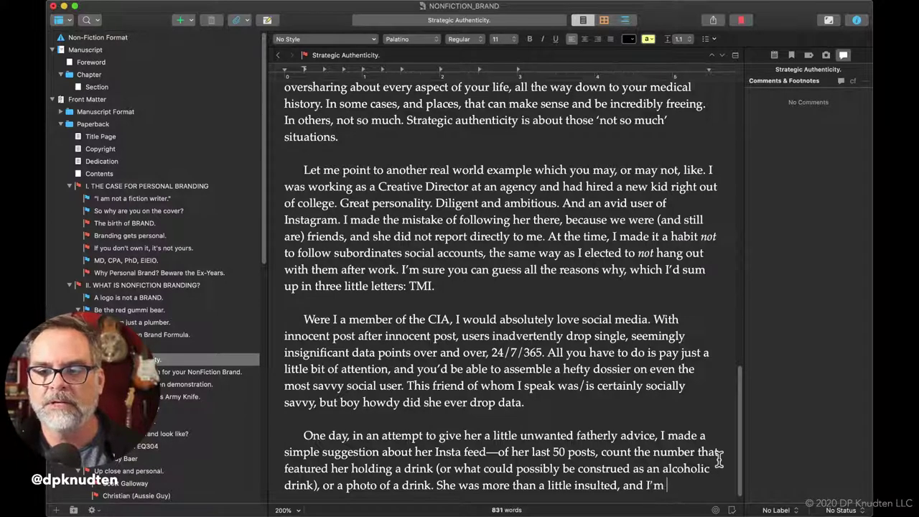
text(re )
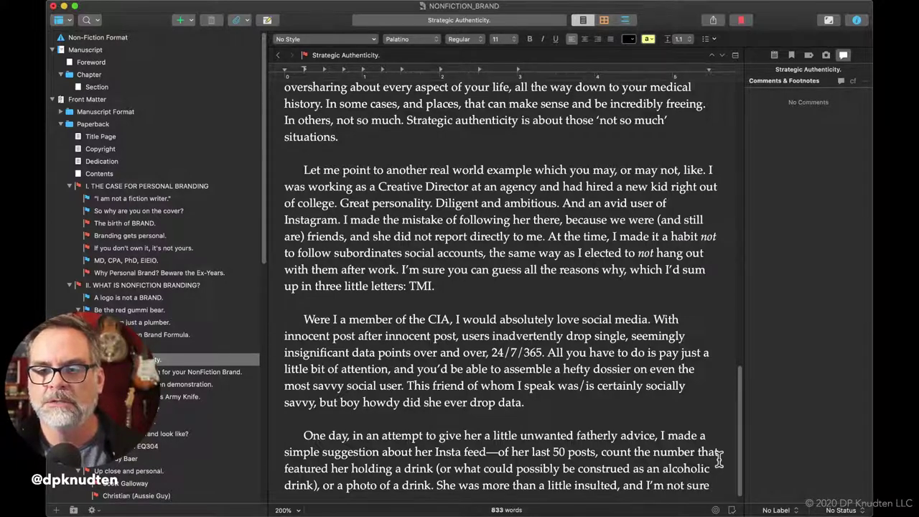
text(she e)
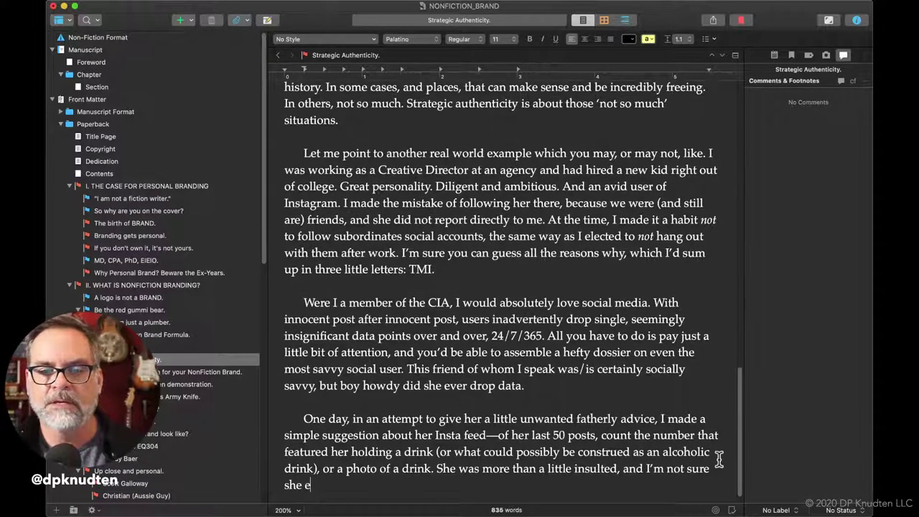
text(ver took )
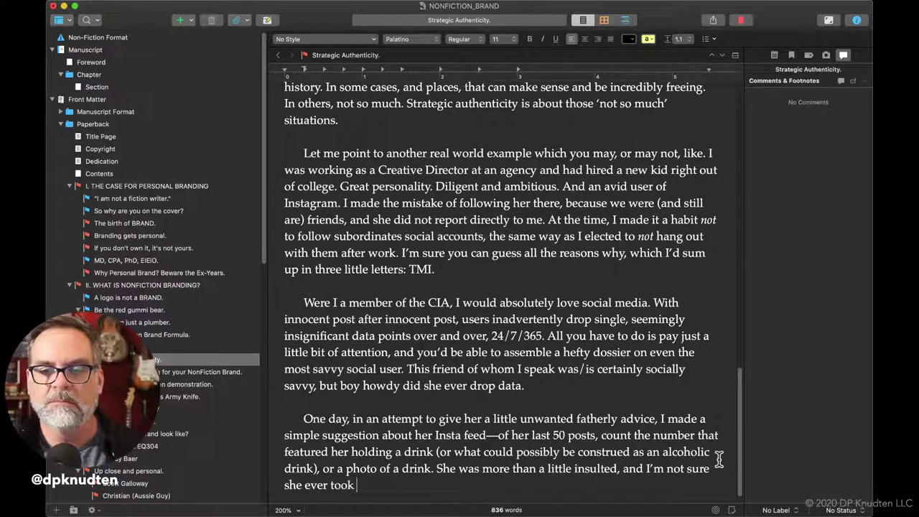
text(me up on th)
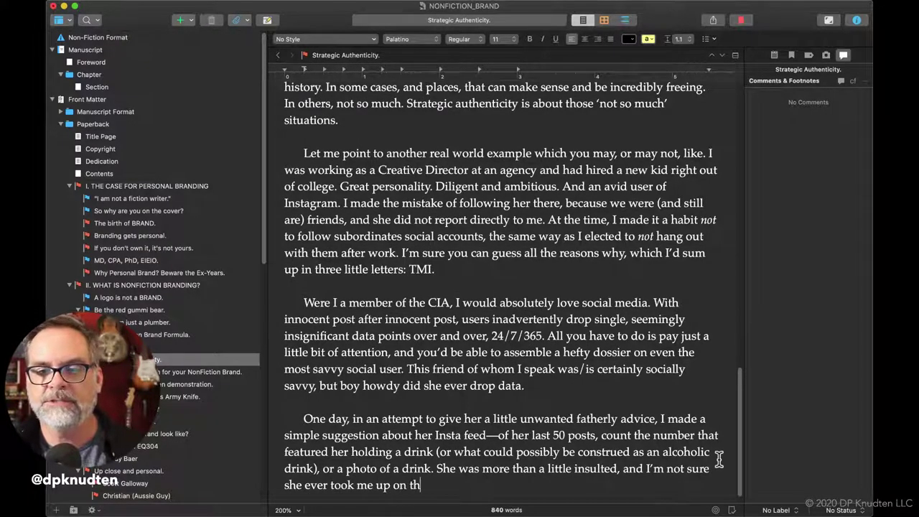
text(e challenge)
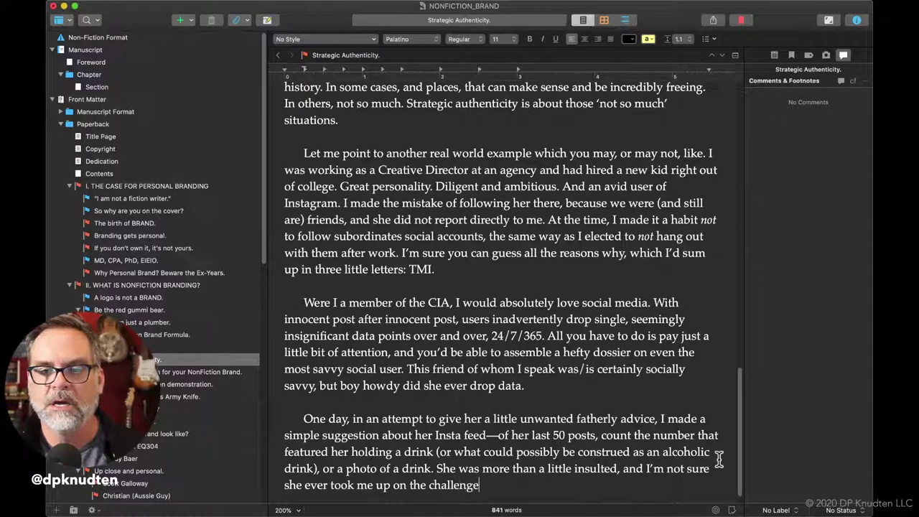
text(. But )
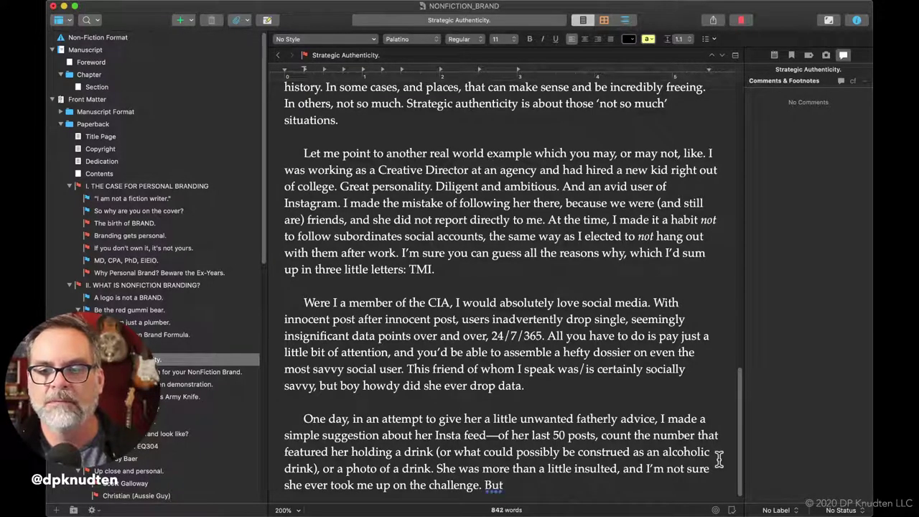
text(I did)
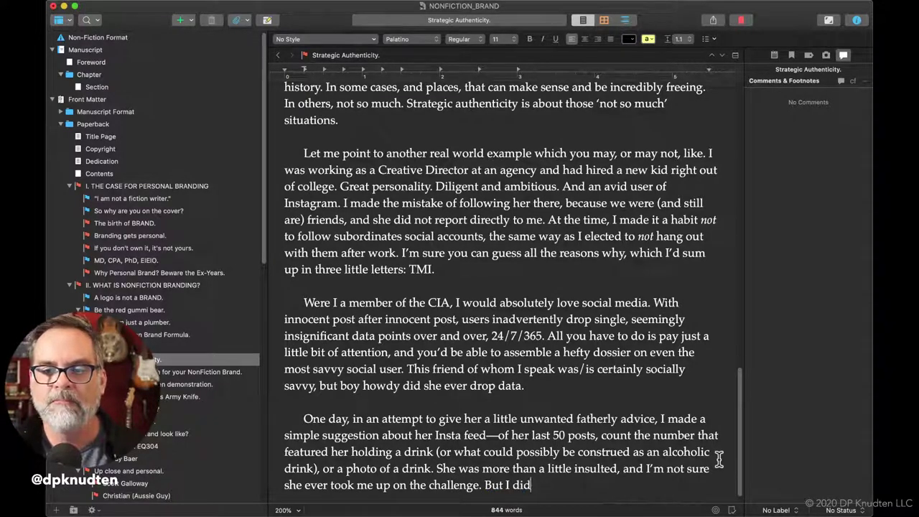
text(. And the )
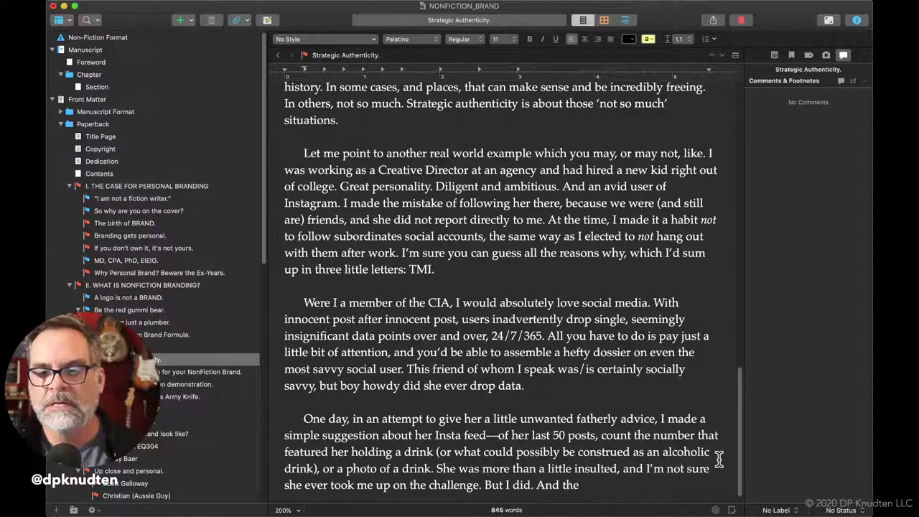
text(answer was somewhere)
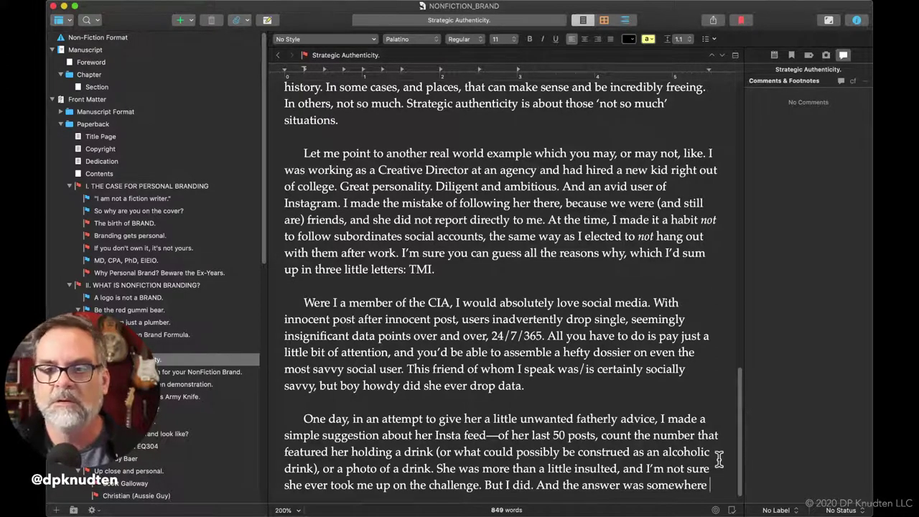
text(north )
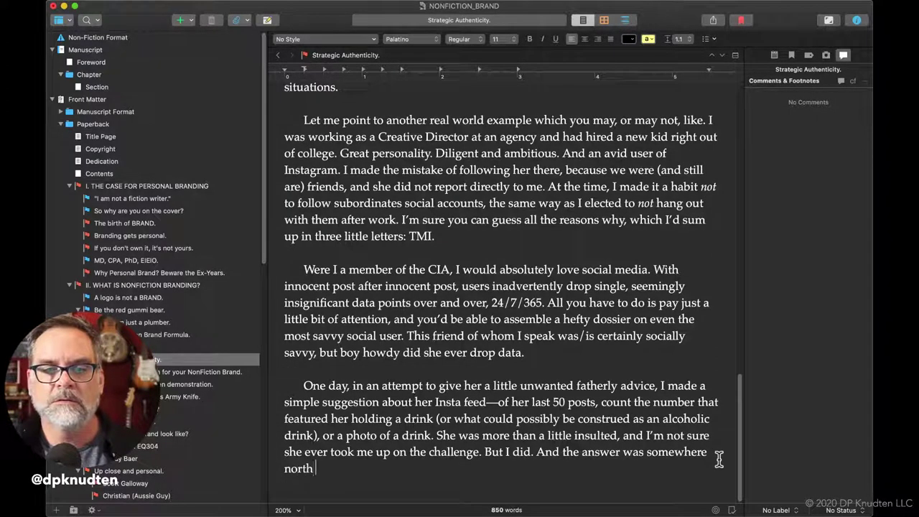
text(of 505)
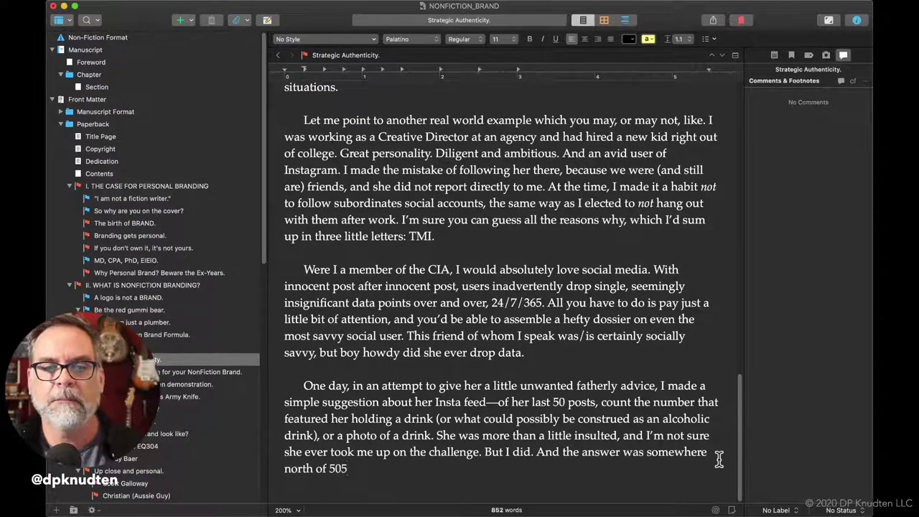
key(BackSpace)
text(%.)
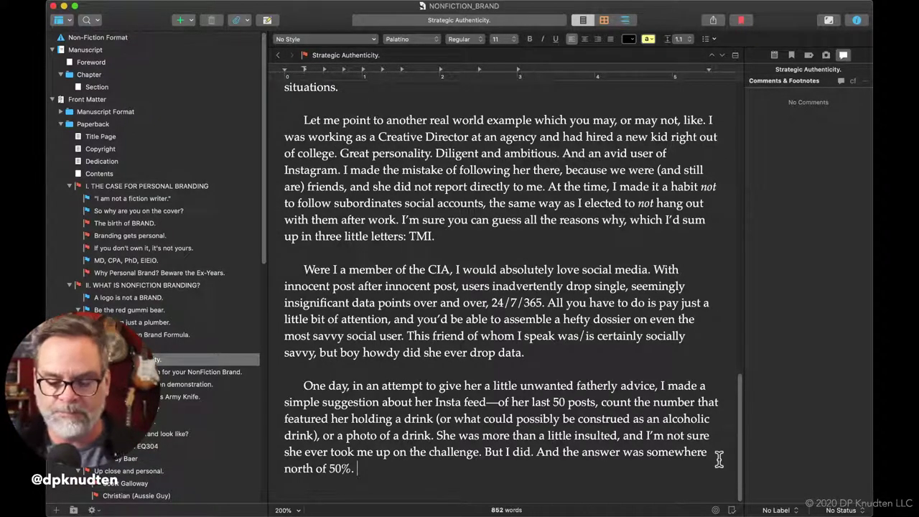
Begin 'It may not be fair, but were I hiring someone today, and I could suss out any of their social'
text(It )
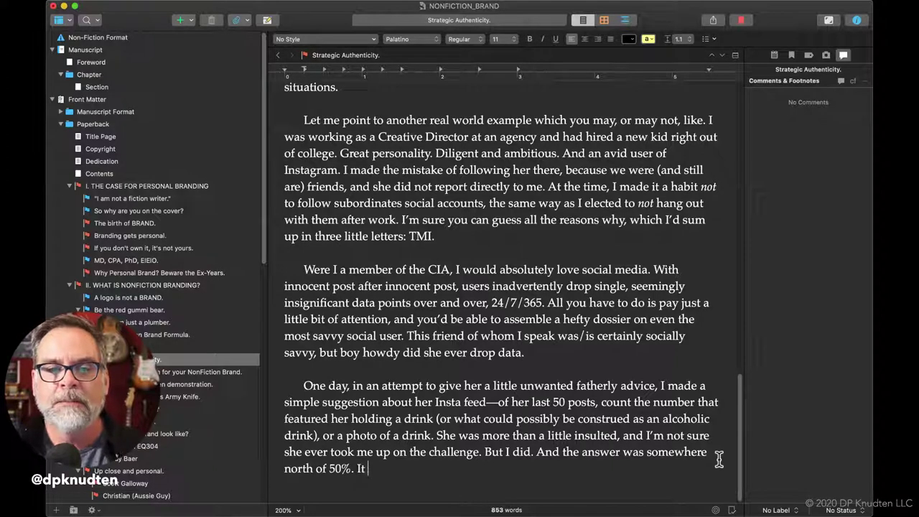
text(may not be)
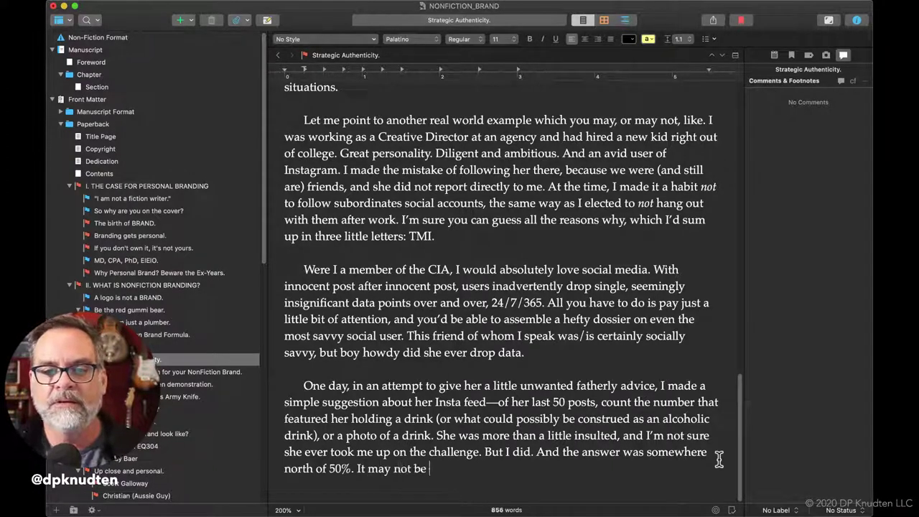
text(fair)
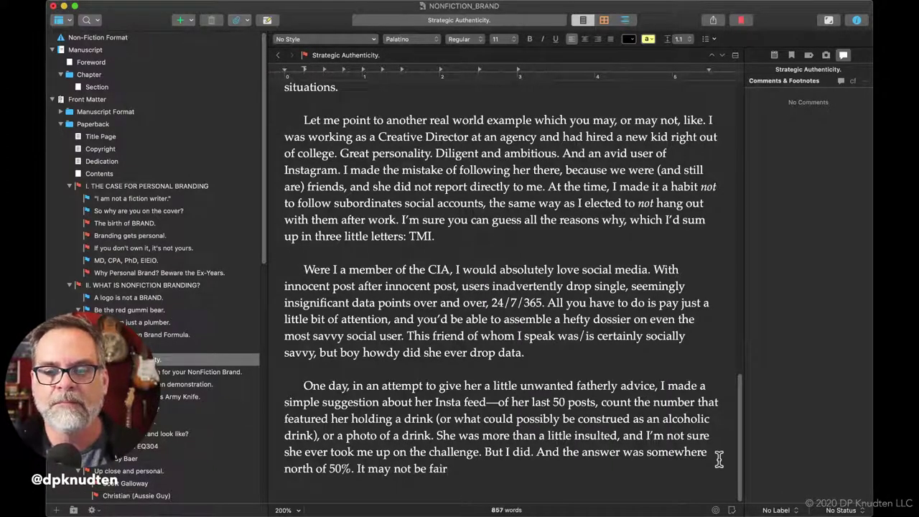
text(, but were I )
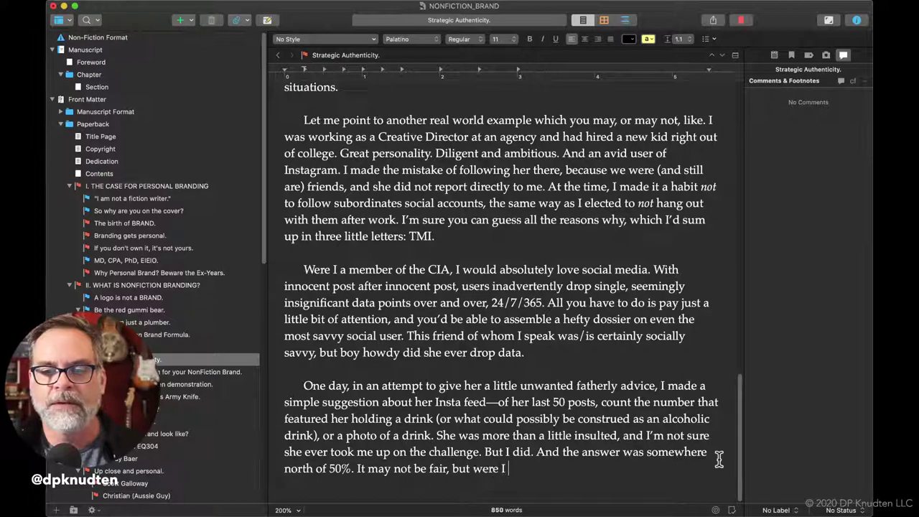
text(hiring)
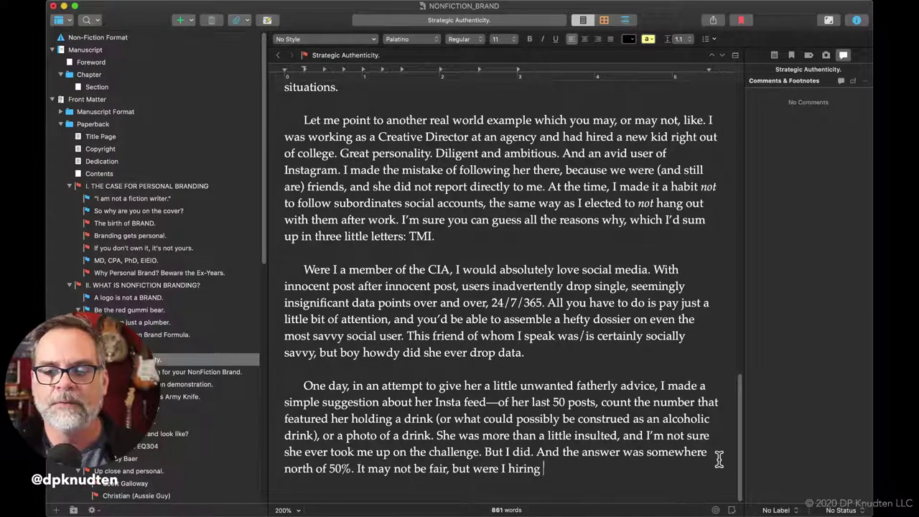
text( someone )
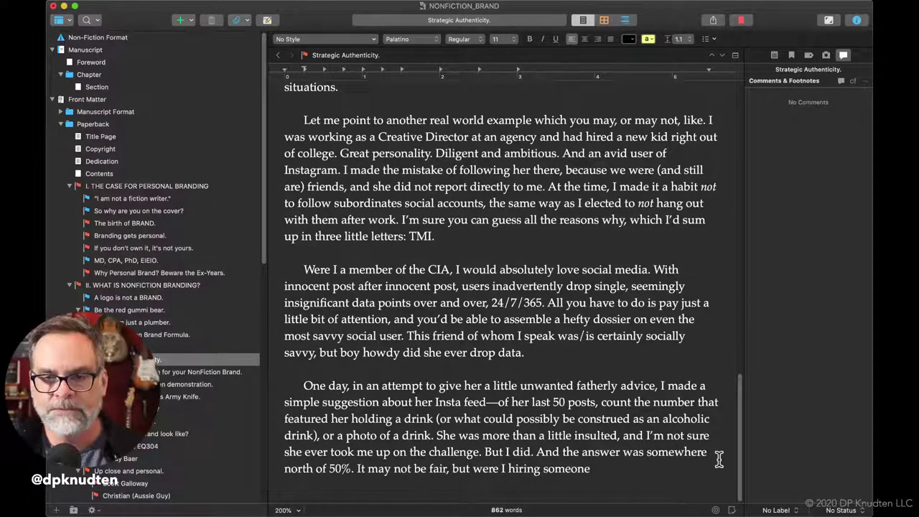
text(today,)
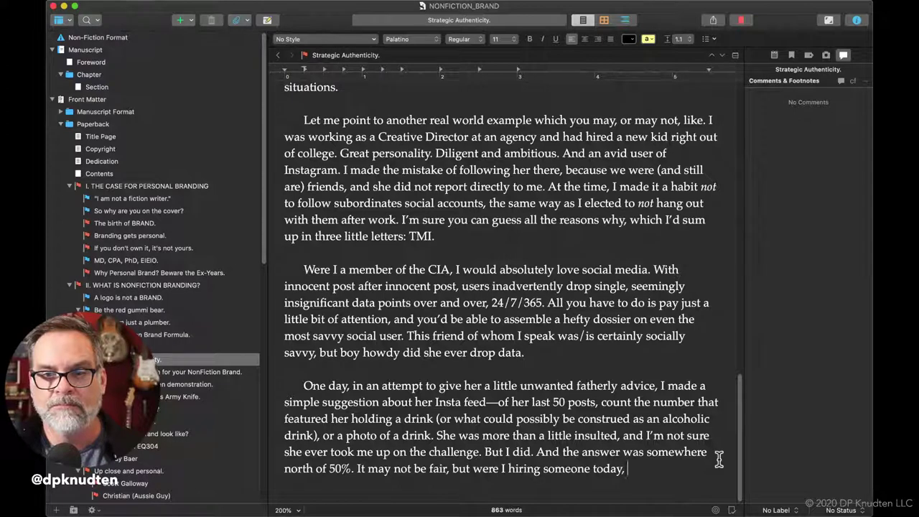
text(and I )
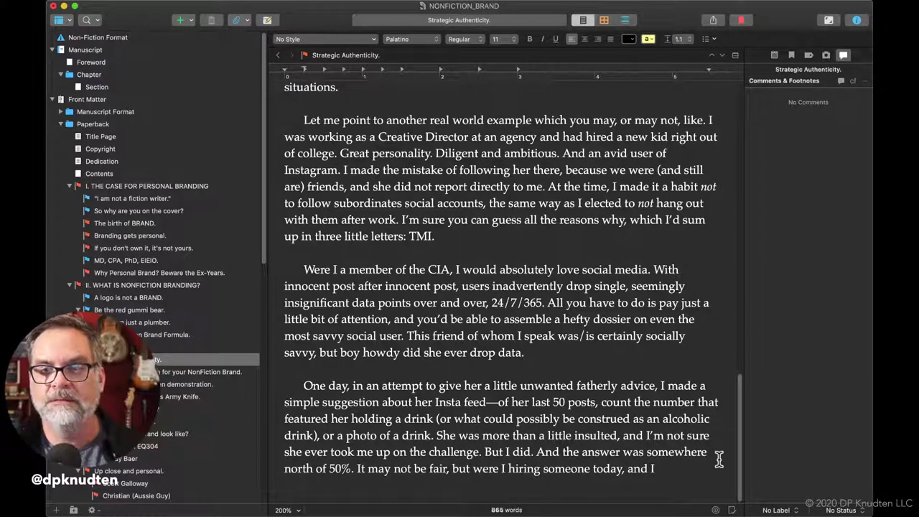
text(could suss)
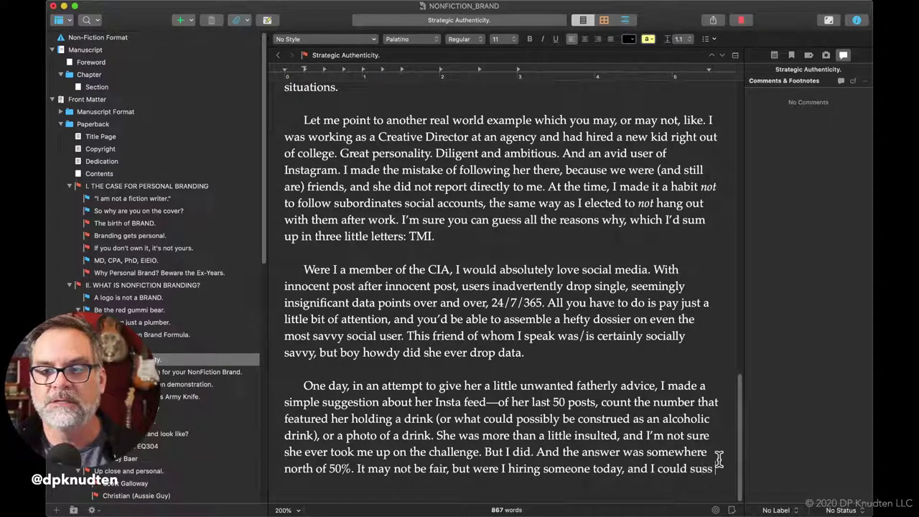
text( out any of their scoi)
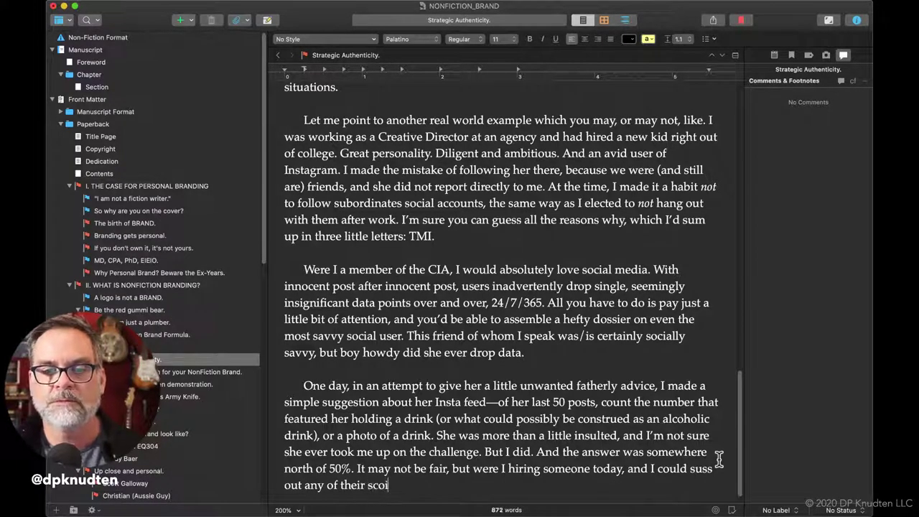
key(BackSpace)
key(BackSpace)
key(BackSpace)
text(ocial)
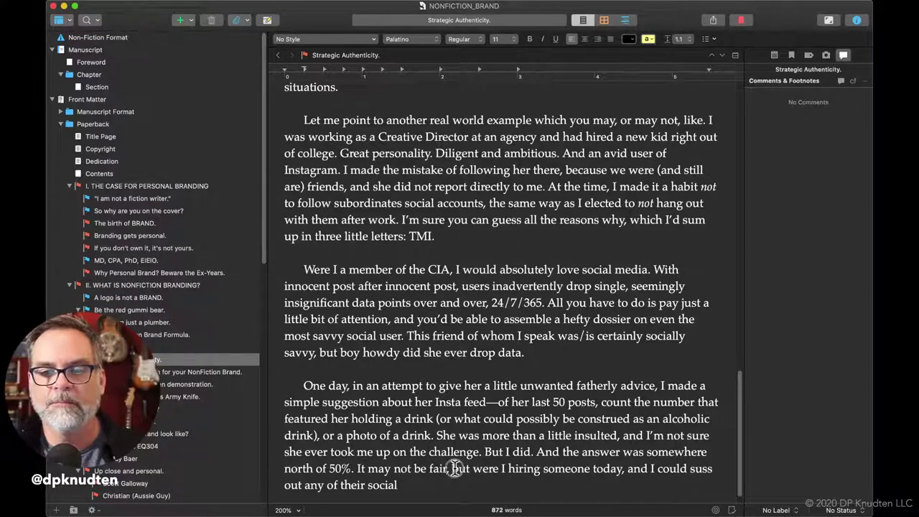
Continue with 'but many companies today are scouring applicant's social feeds for exactly such intelligence.'
drag(452, 470, 714, 471)
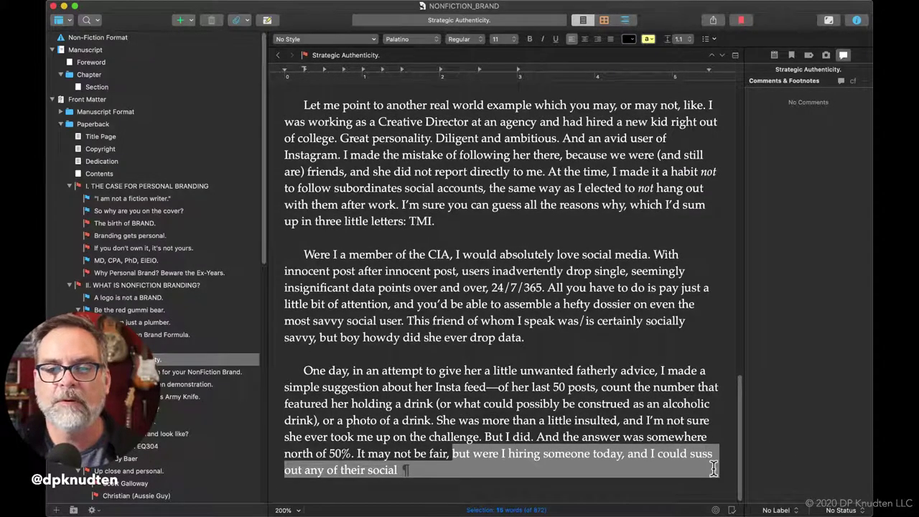
text(but many co)
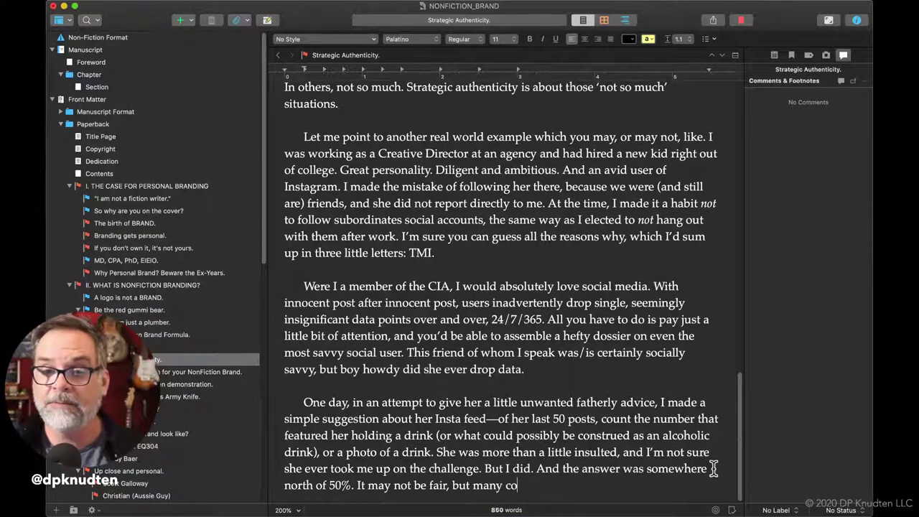
text(mpanies )
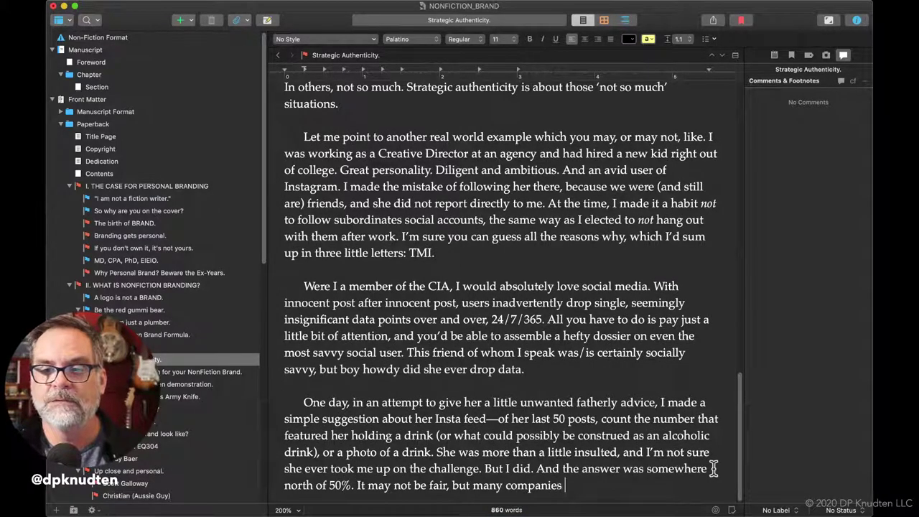
text(today )
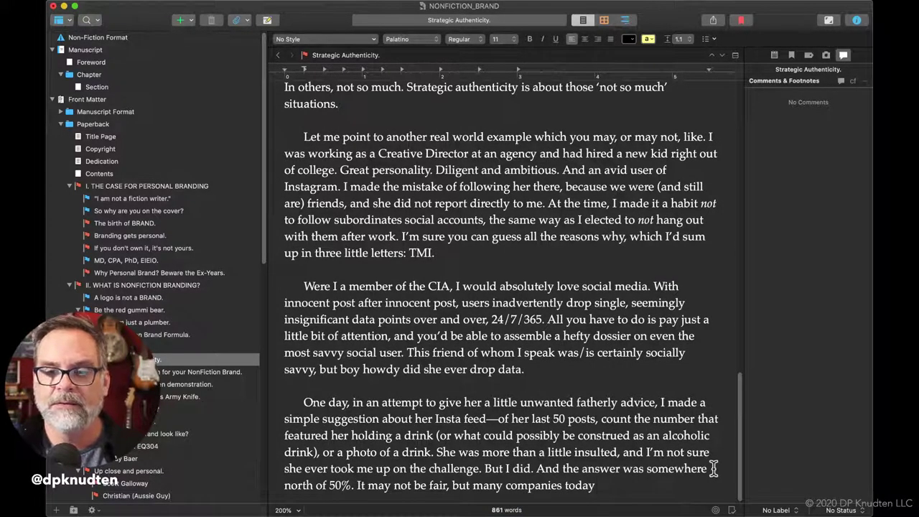
text(arr)
key(BackSpace)
text(e scouring )
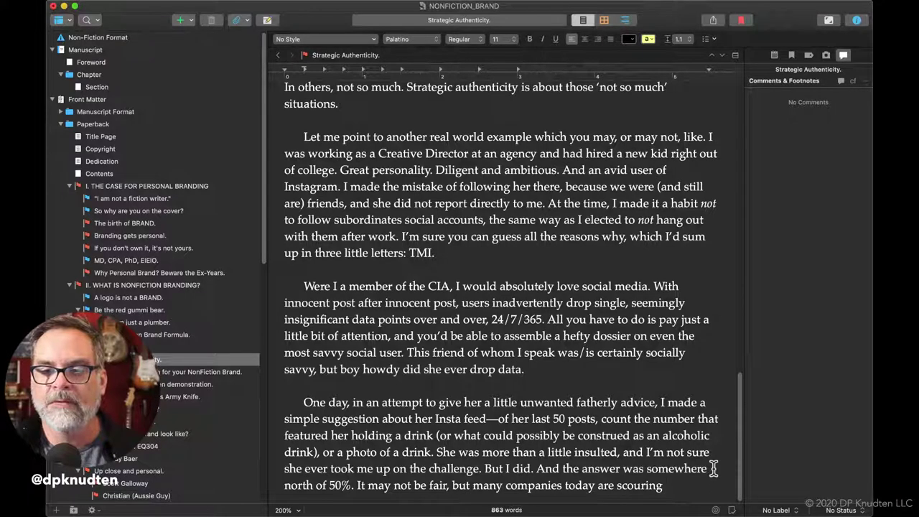
text(applicana)
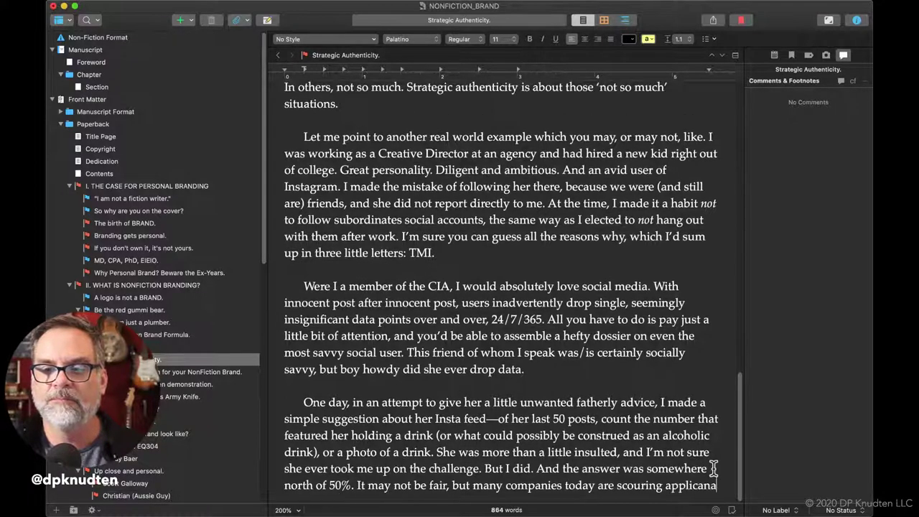
key(BackSpace)
text(t's socia)
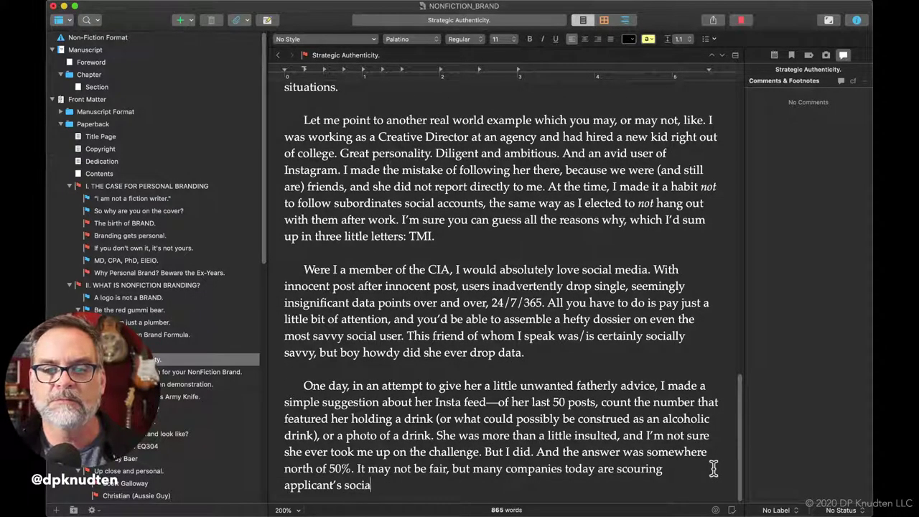
text(l feeds )
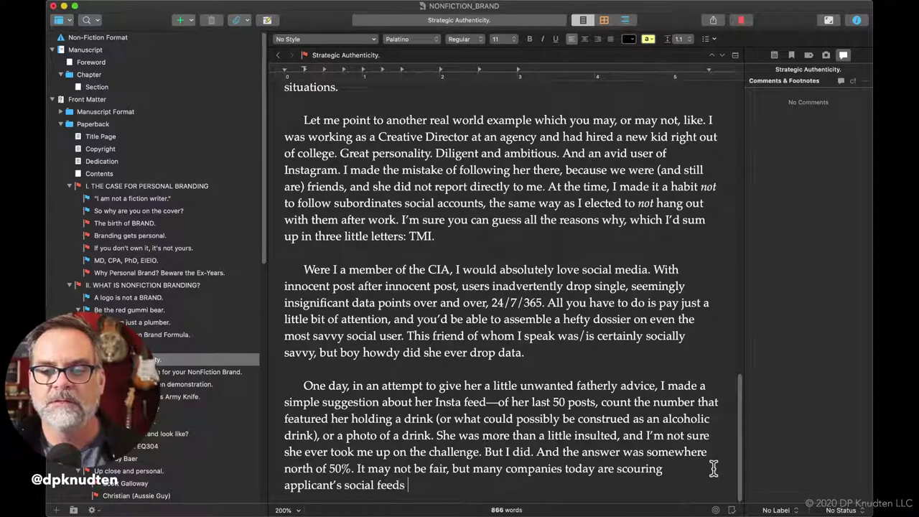
text(fro)
key(BackSpace)
key(BackSpace)
text(or )
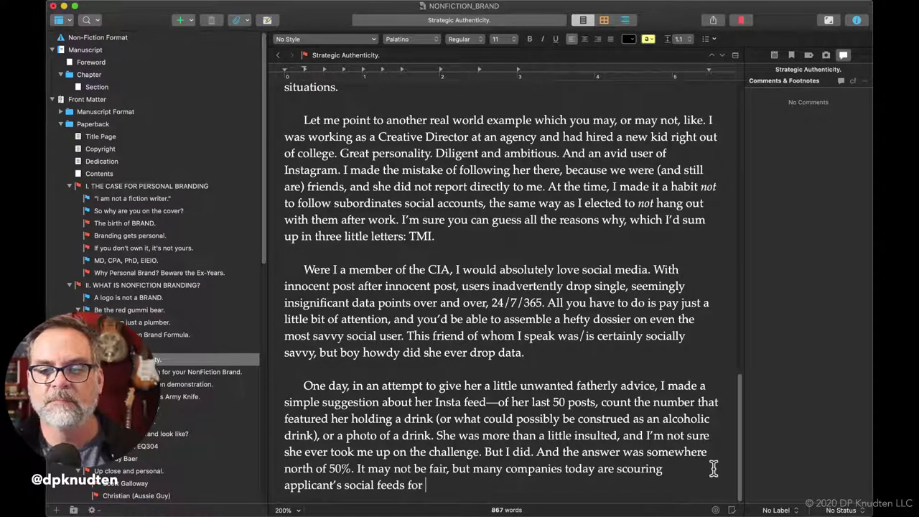
text(excctly sun)
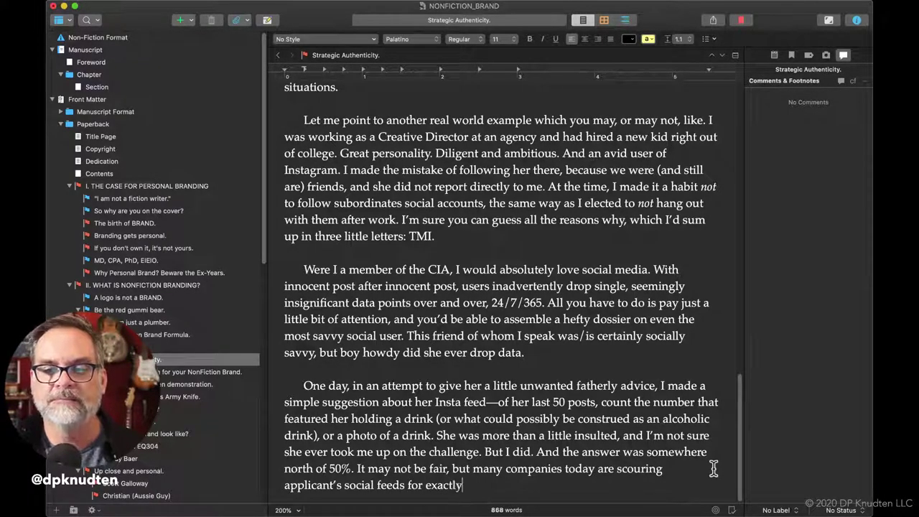
key(BackSpace)
text(ch intell)
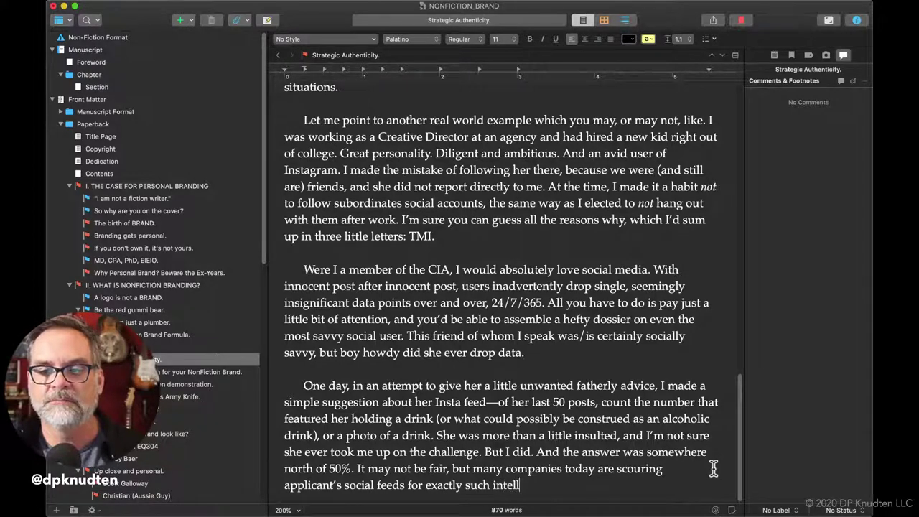
text(igence.)
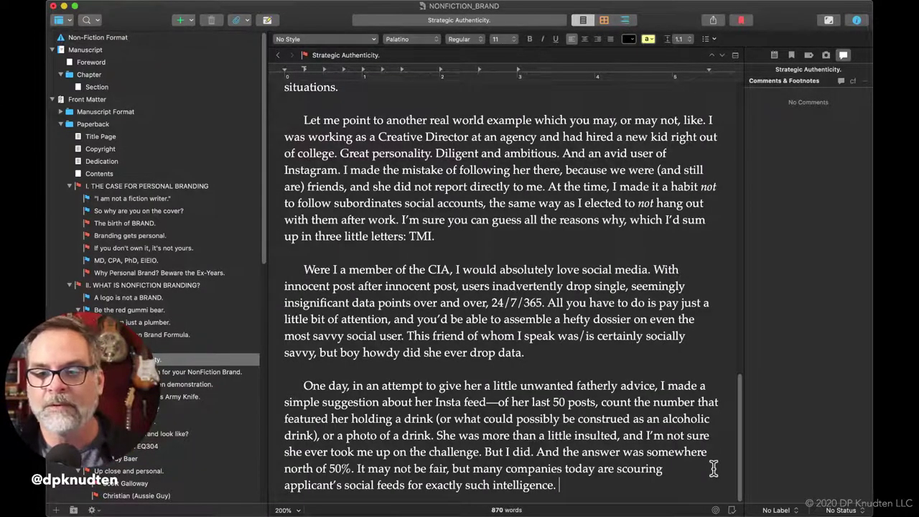
Extend the sentence with 'and making hiring decisions appropriately.'
key(BackSpace)
key(BackSpace)
text(,)
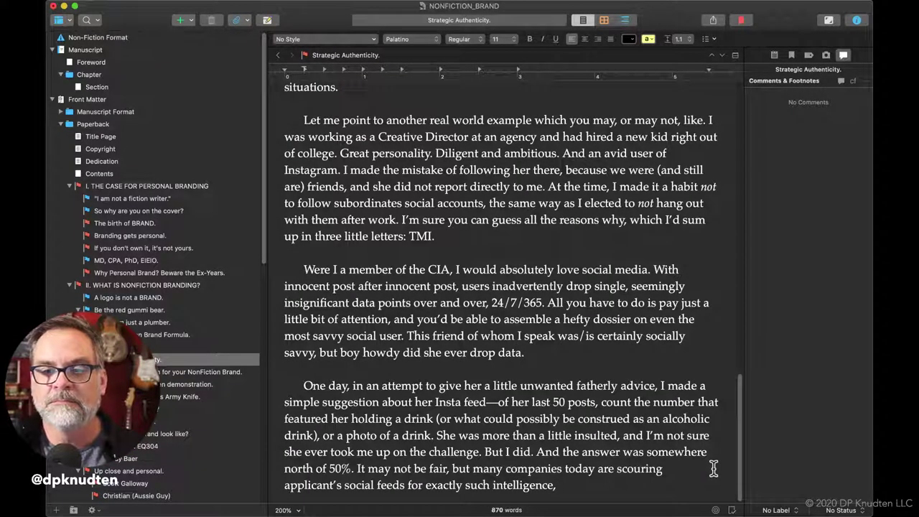
key(BackSpace)
text(and making )
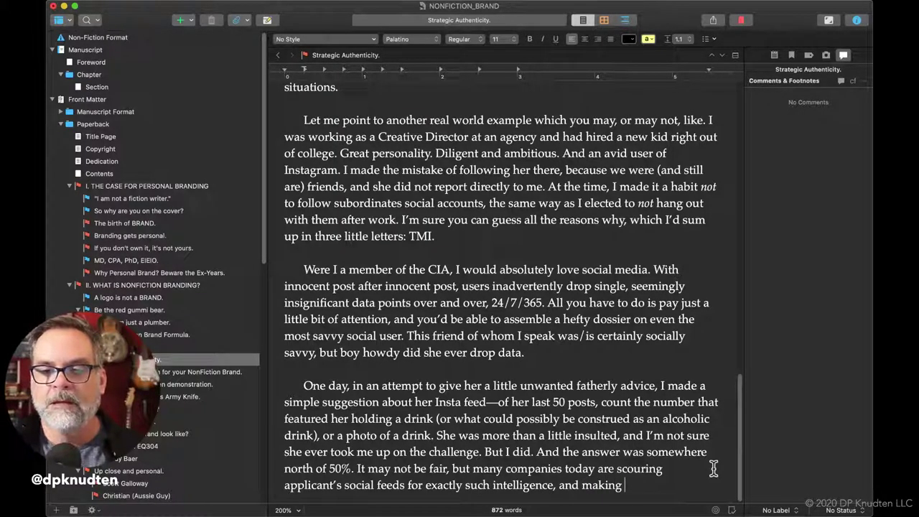
text(hiring )
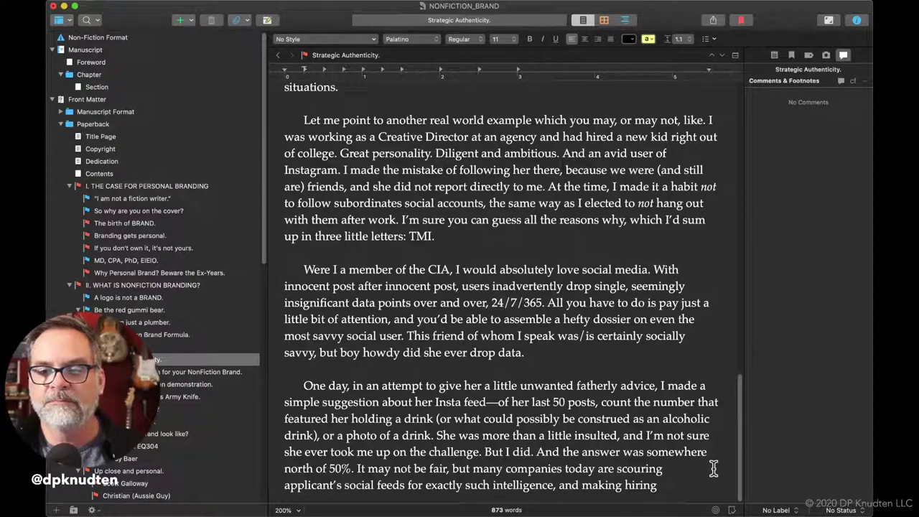
text(decisions)
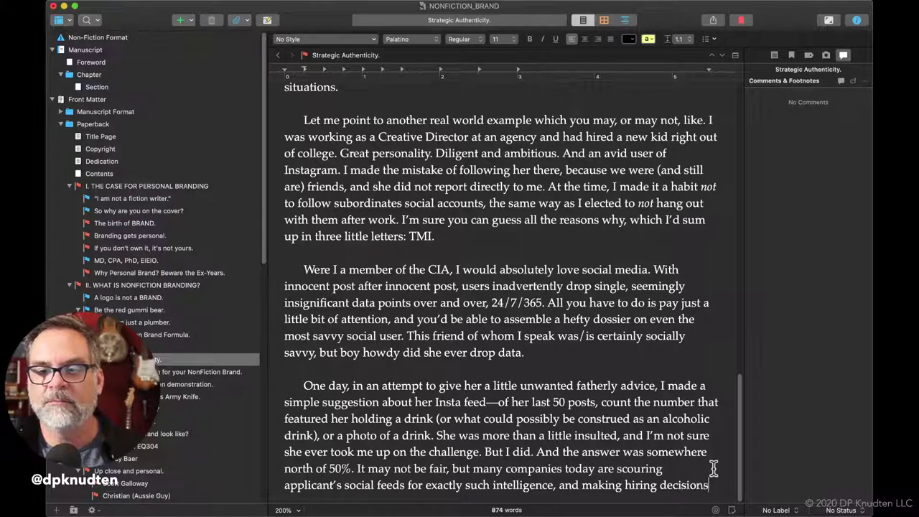
text( appropr)
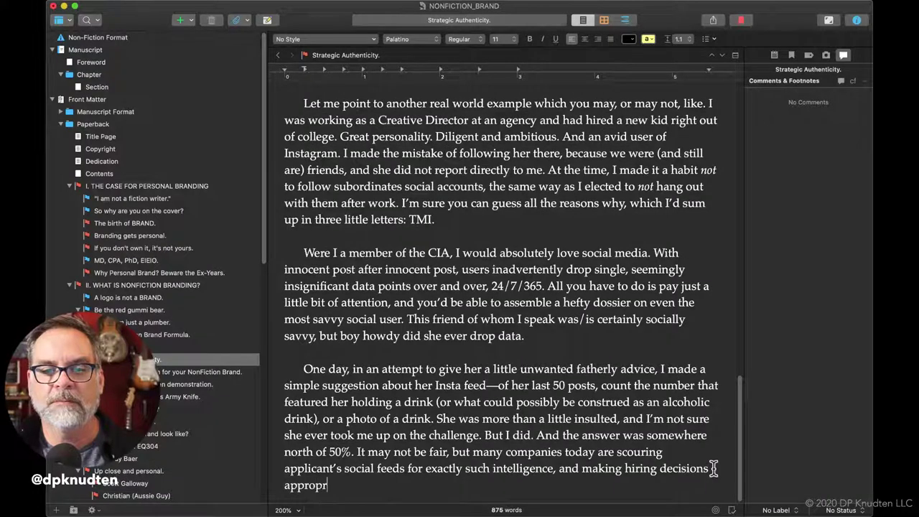
text(iately.)
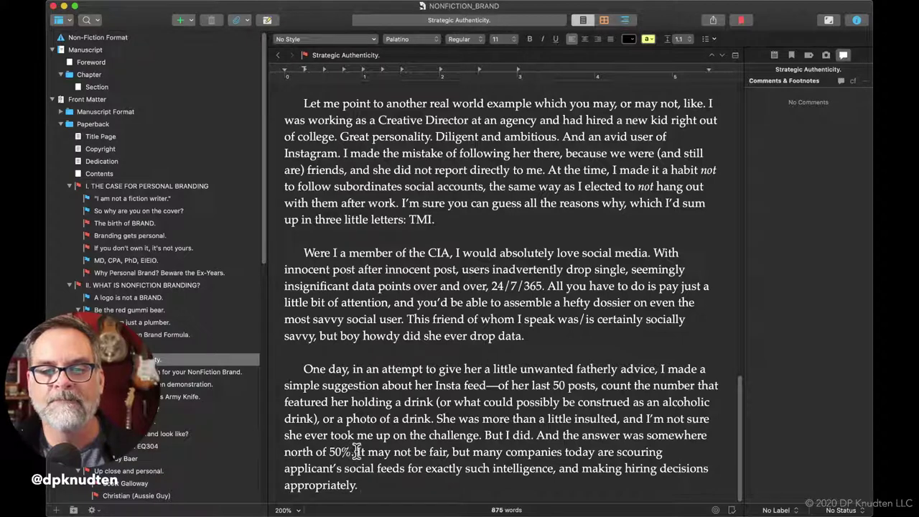
Break 'It may not be fair…' into its own paragraph and add 'This is where strategic authenticity comes in.'
click(356, 452)
key(Return)
key(Return)
scroll(359, 445, down, 1)
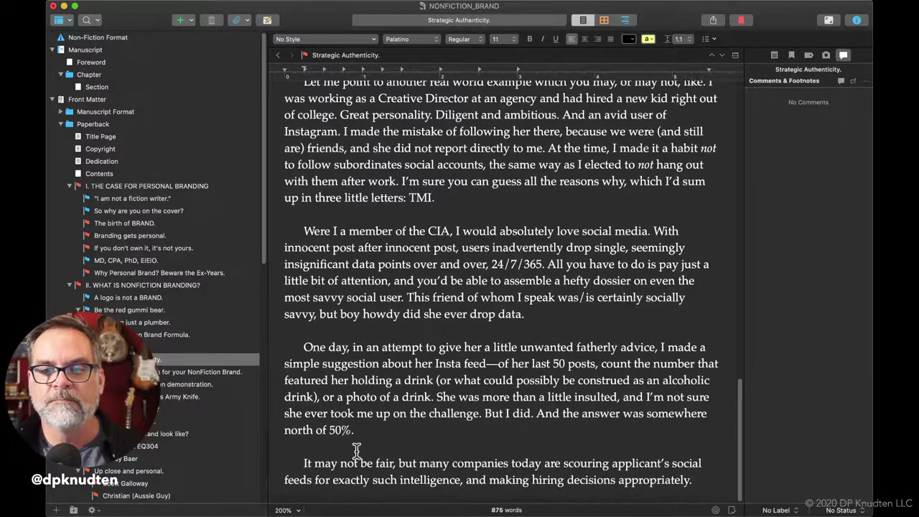
click(706, 485)
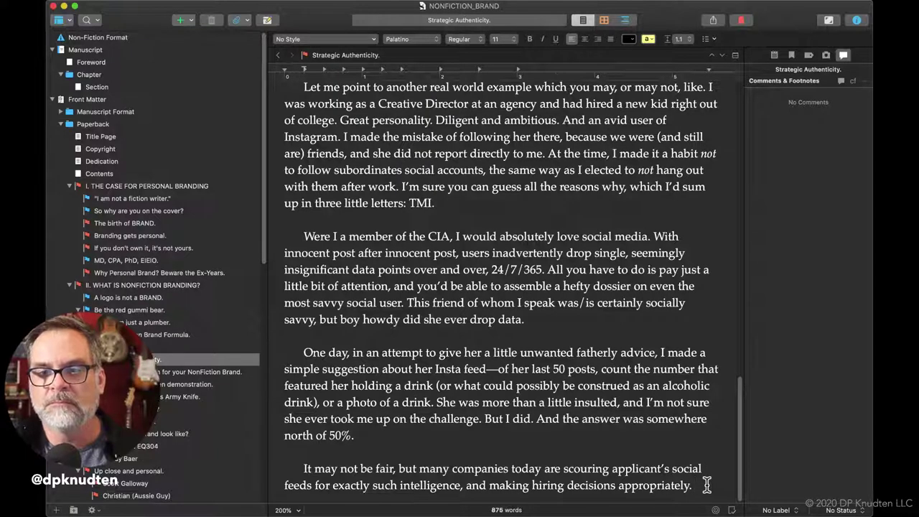
text(This is )
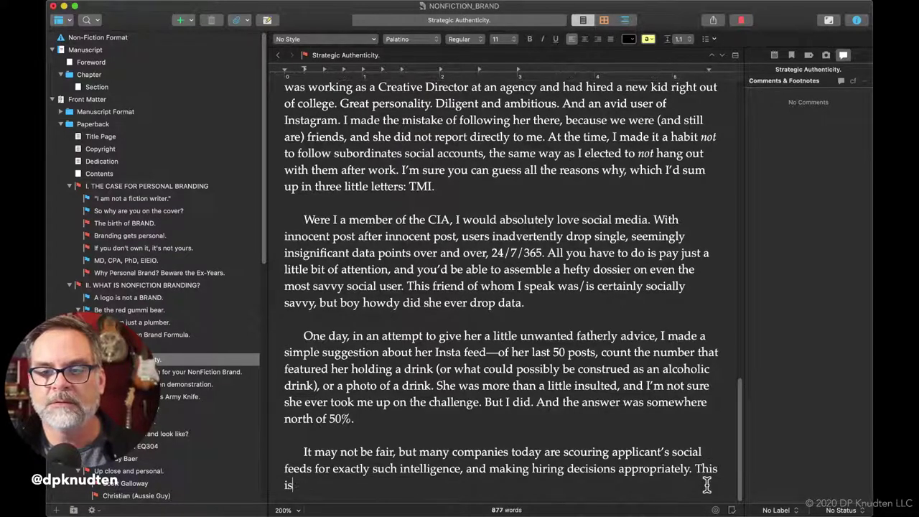
text(where )
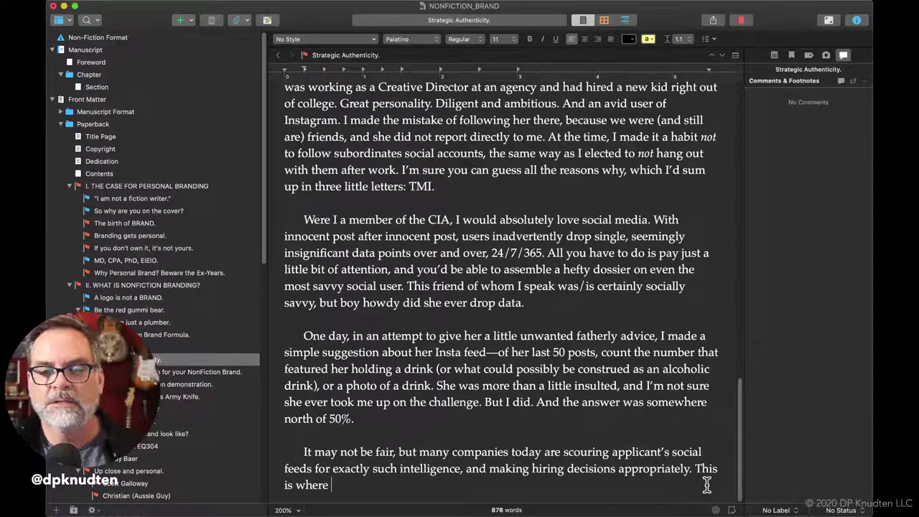
text(strate)
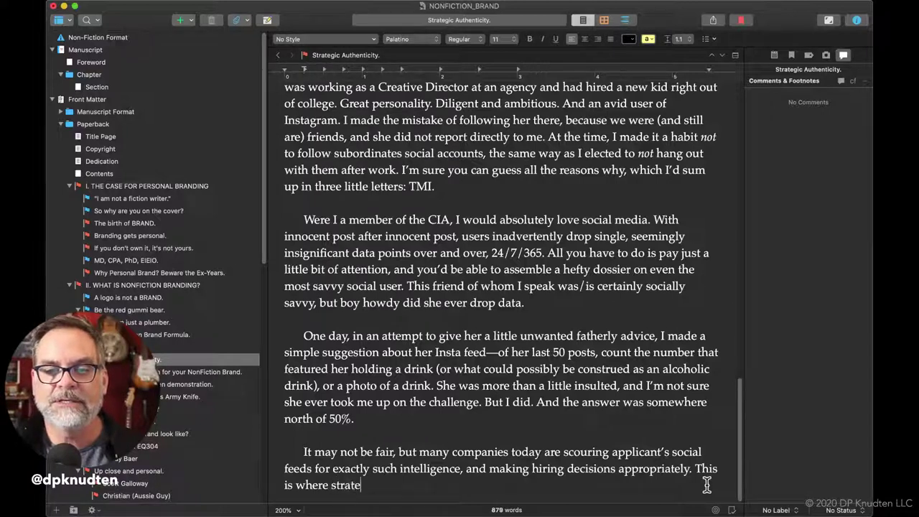
text(gic authe)
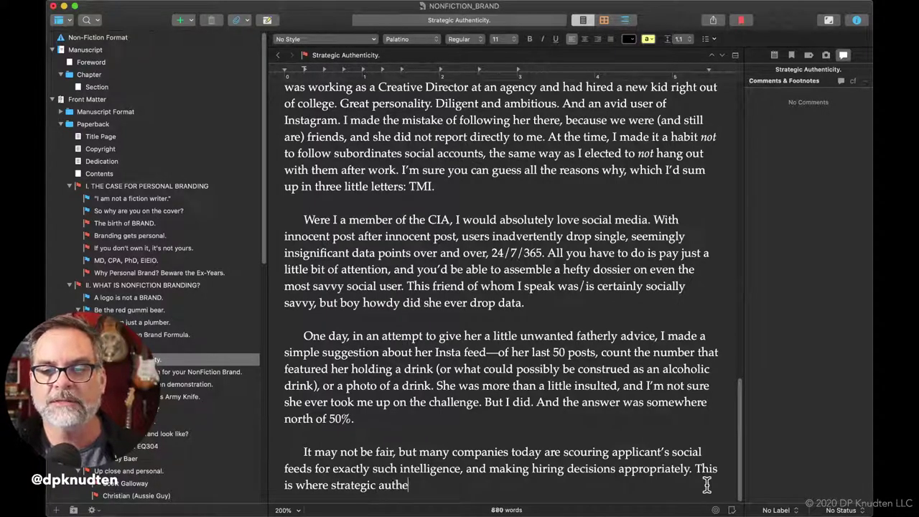
text(nticity)
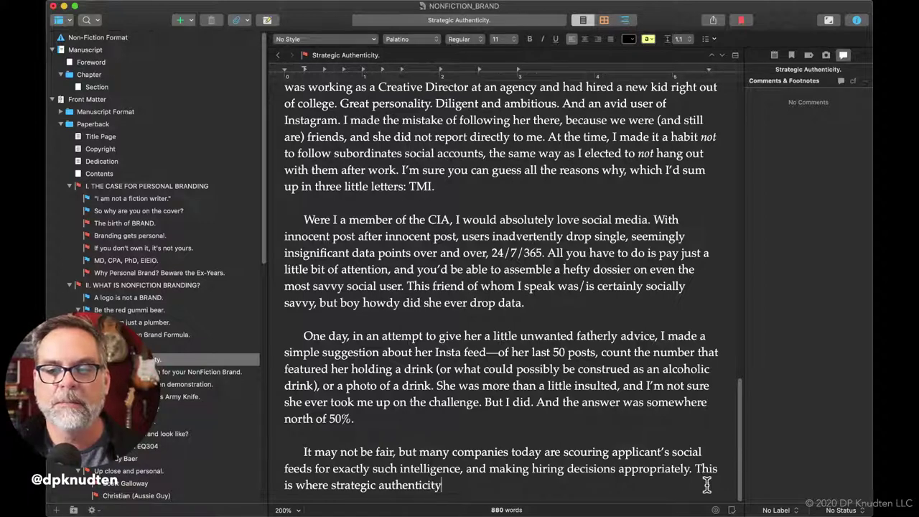
text( comes in.)
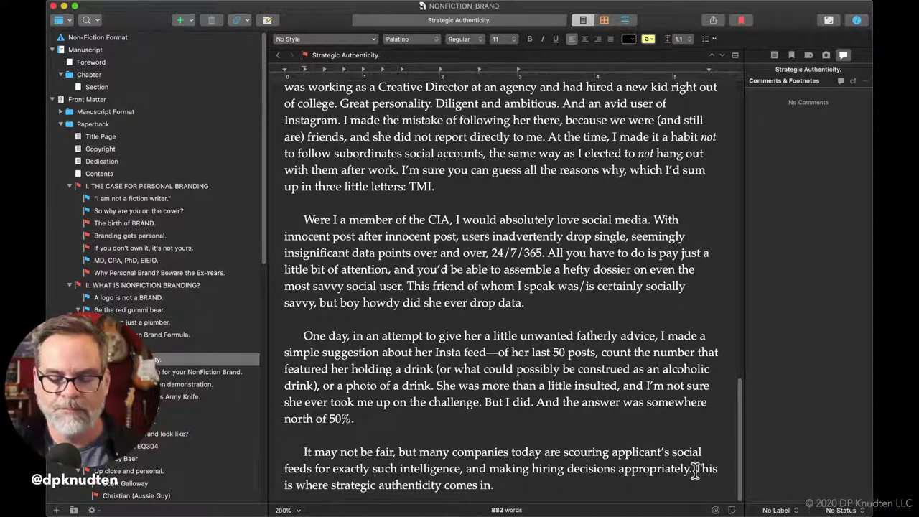
Move 'This is where strategic authenticity comes in.' onto its own paragraph
click(695, 471)
key(Return)
key(Return)
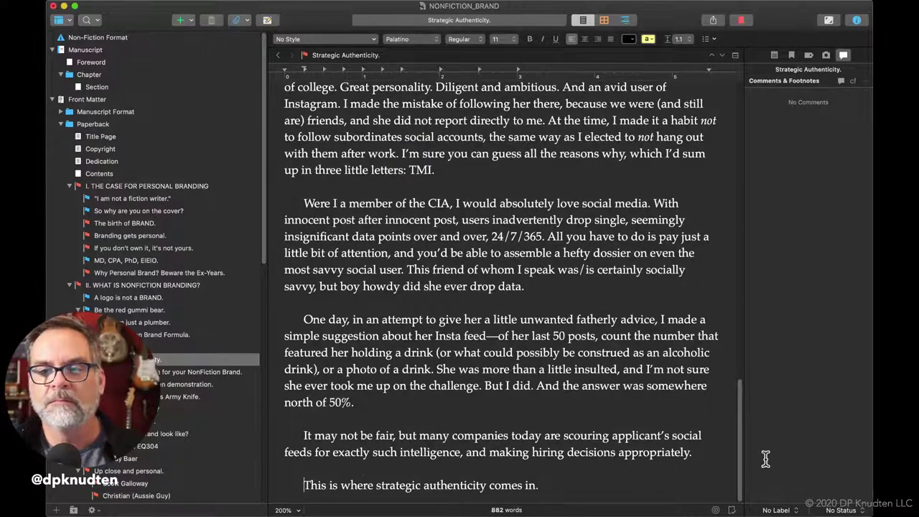
click(716, 456)
Type 'With fully half of your Insta post suggesting that you're a pretty heavy drinker.'
text(W)
key(BackSpace)
text(Whit fully)
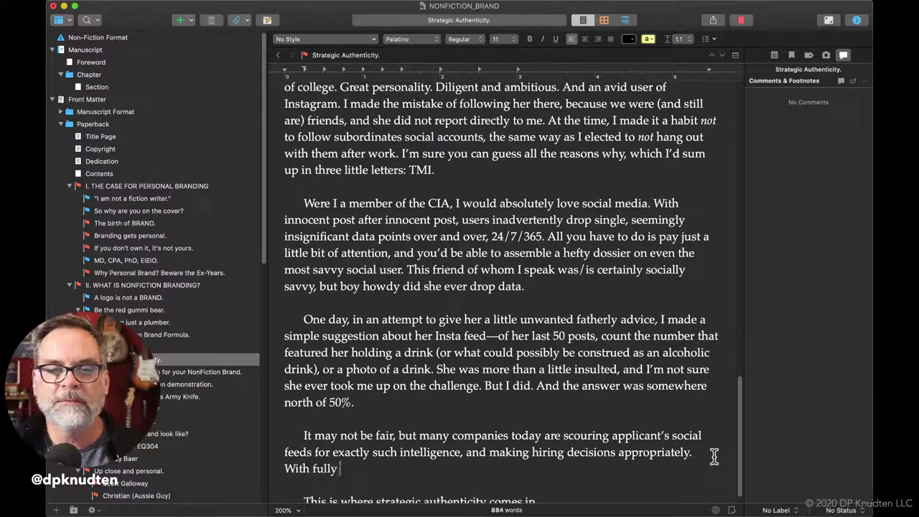
text( half of )
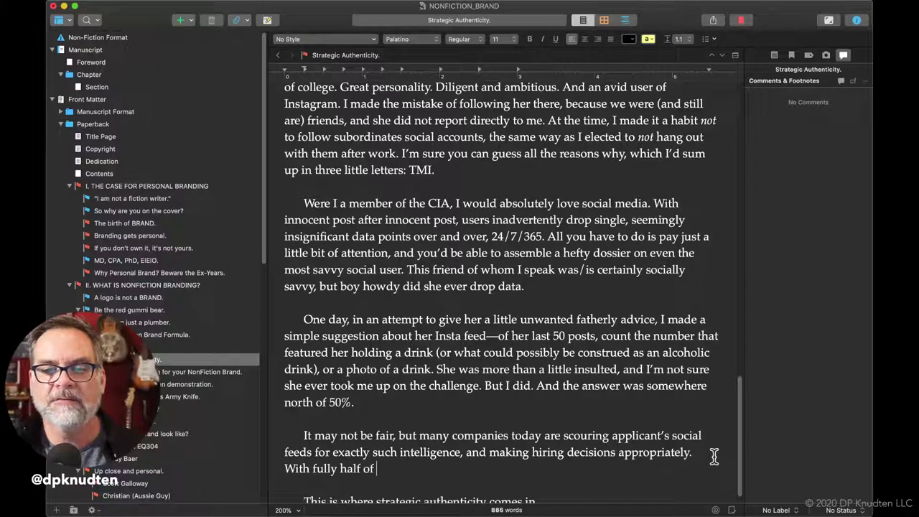
text(your last)
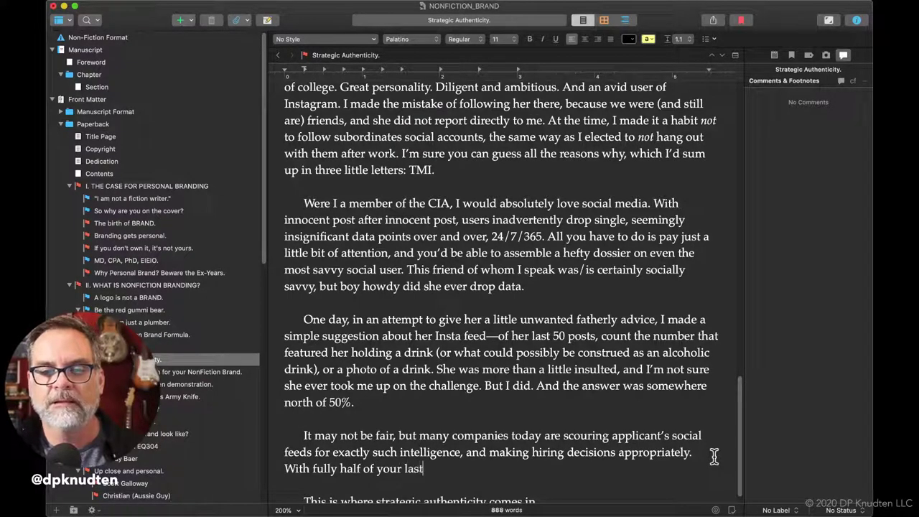
key(BackSpace)
key(BackSpace)
text(la)
key(BackSpace)
key(BackSpace)
text(lnsta pro)
key(BackSpace)
key(BackSpace)
text(ost suggesting that you )
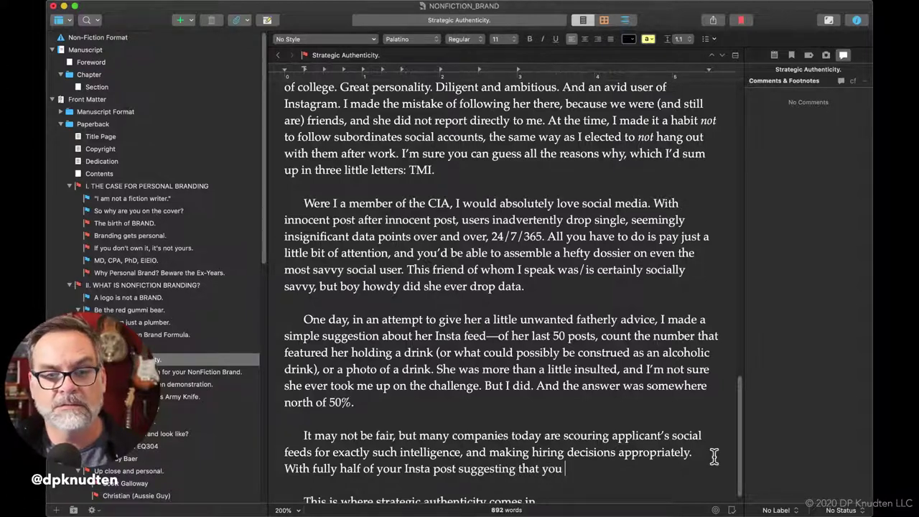
text('re )
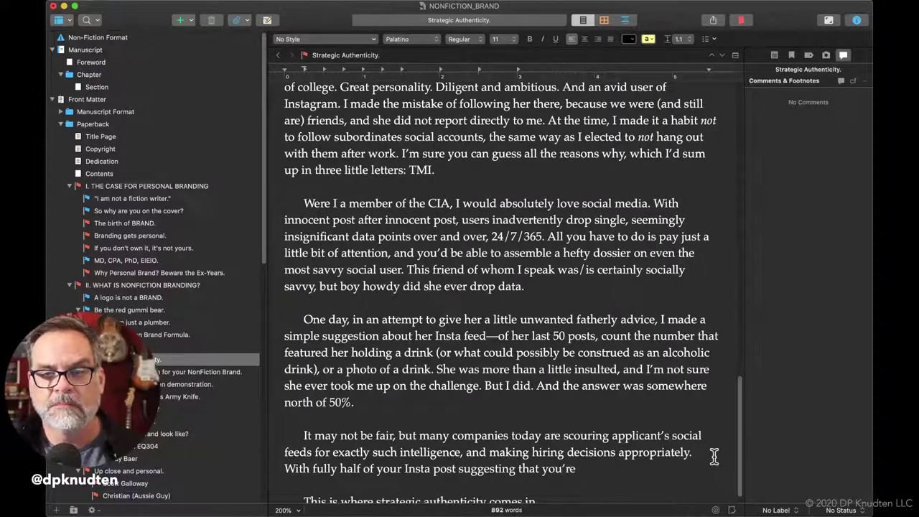
text(a pre)
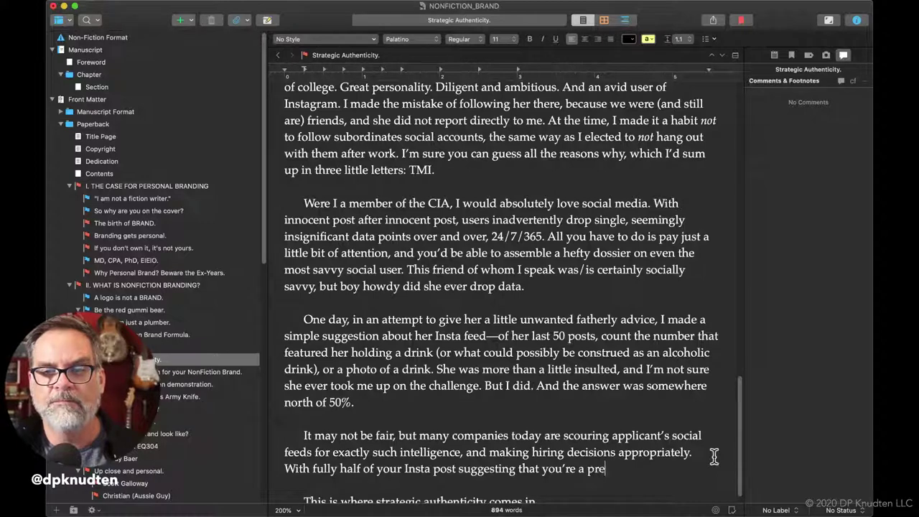
text(tty heavy)
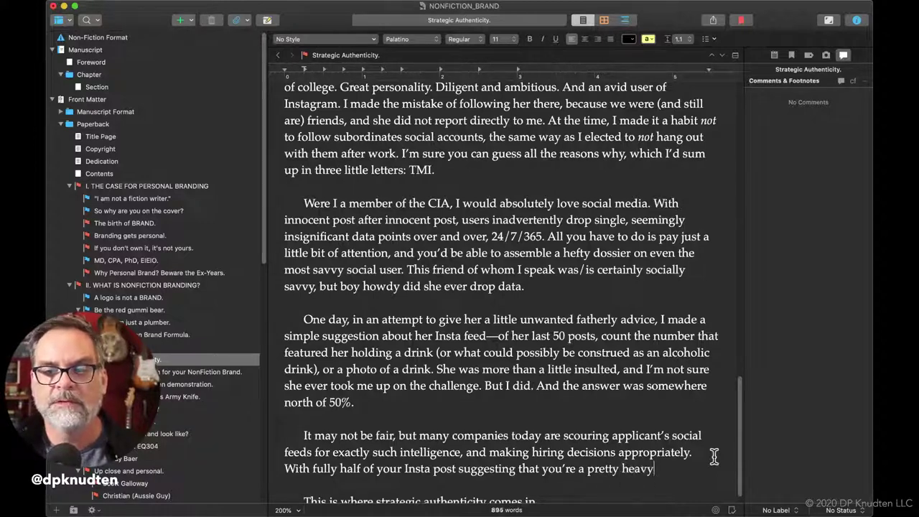
text( drinker)
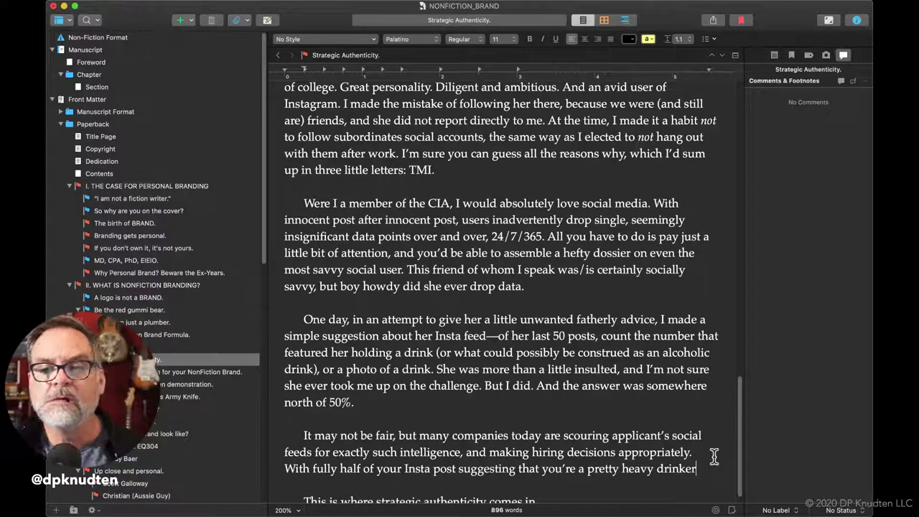
text(.)
End the sentence as 'drinker….?' and begin 'Again, not fair'
key(BackSpace)
key(BackSpace)
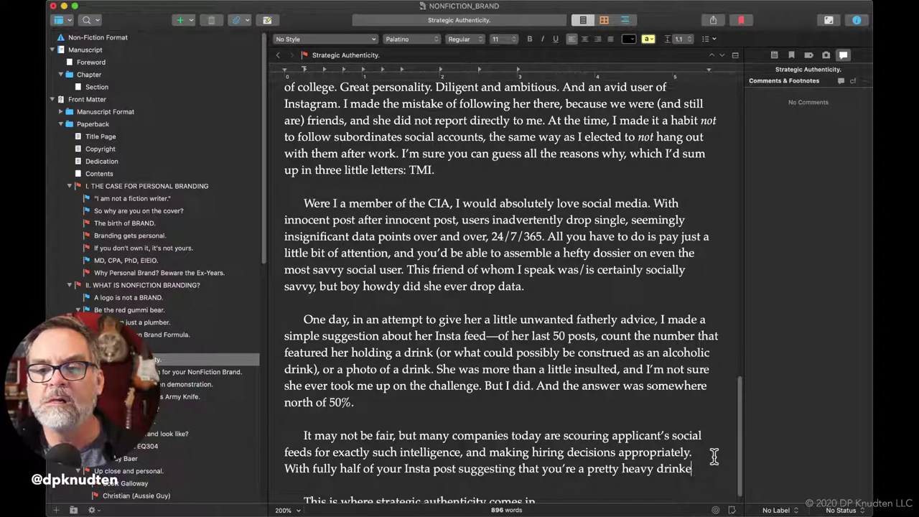
text(r....)
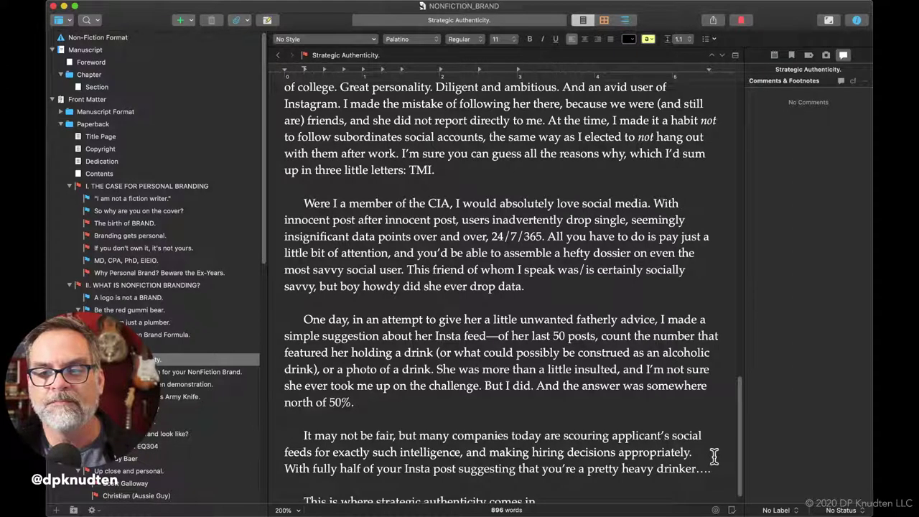
text(?)
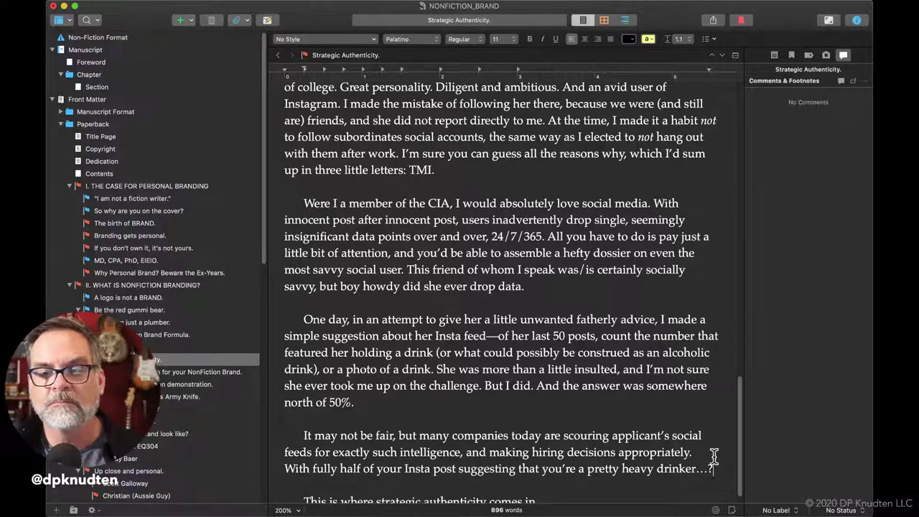
text( Again, not fiar)
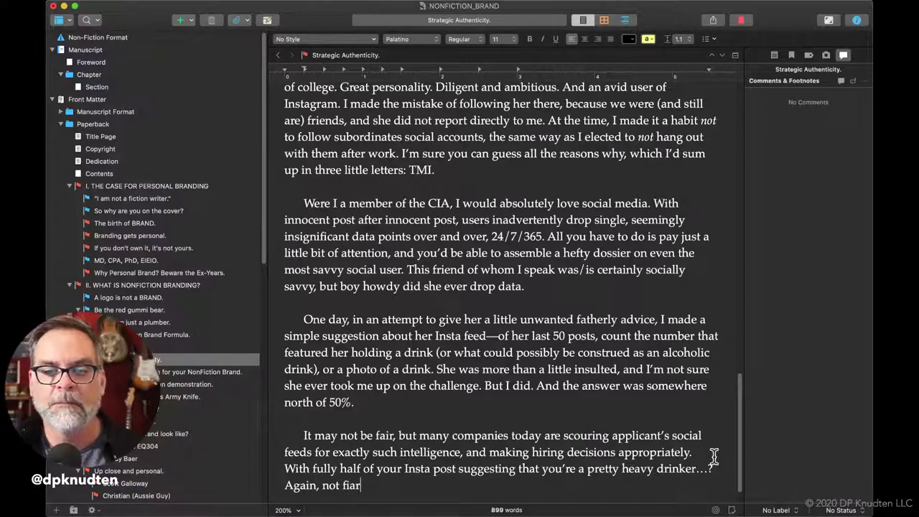
Add the two-applicants sentence about 'a little TMI about their leisure activities, who are you going to hire?'
key(BackSpace)
text(air, but )
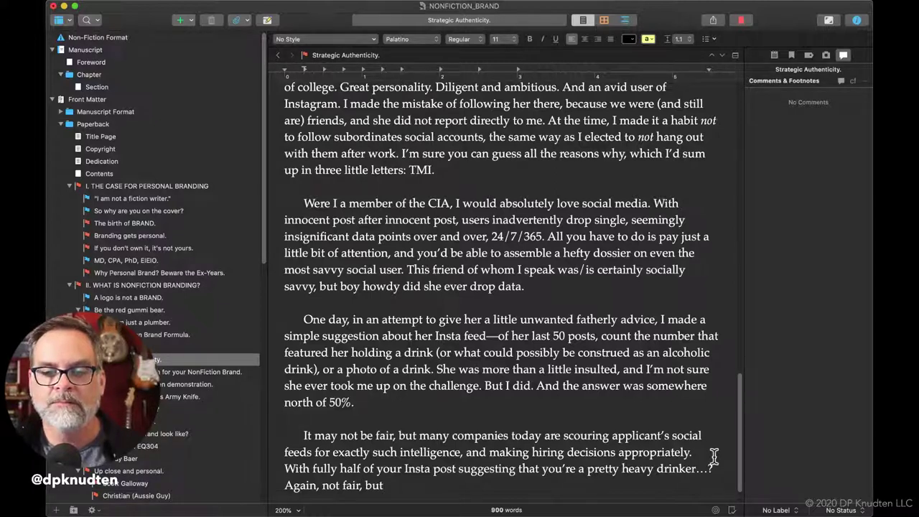
text(if you've )
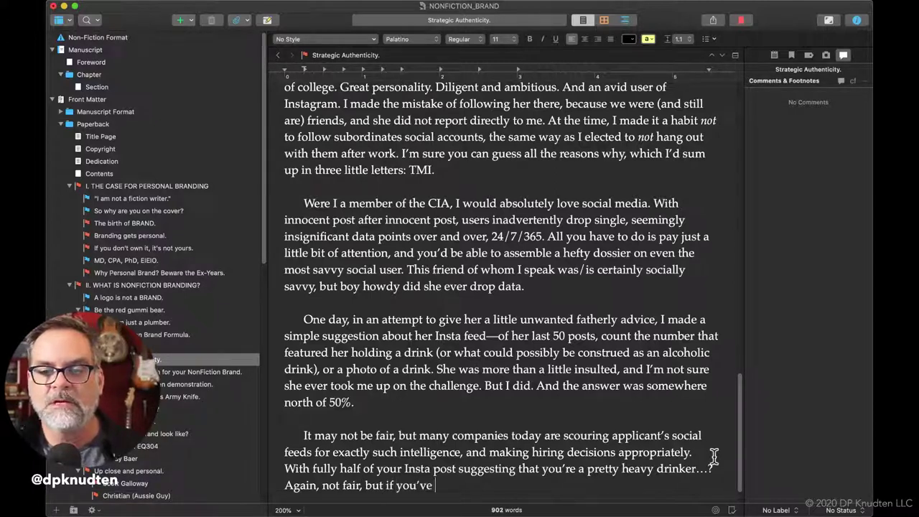
text(got two )
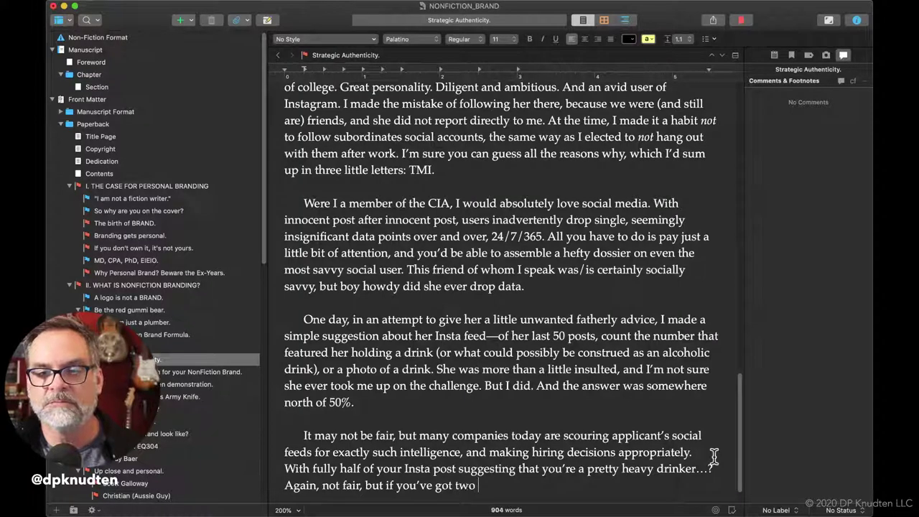
text(applica)
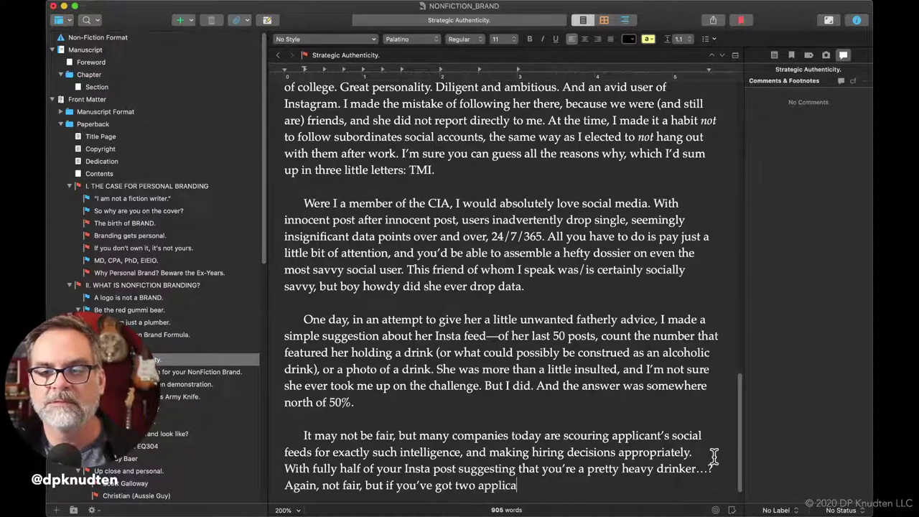
text(nt s )
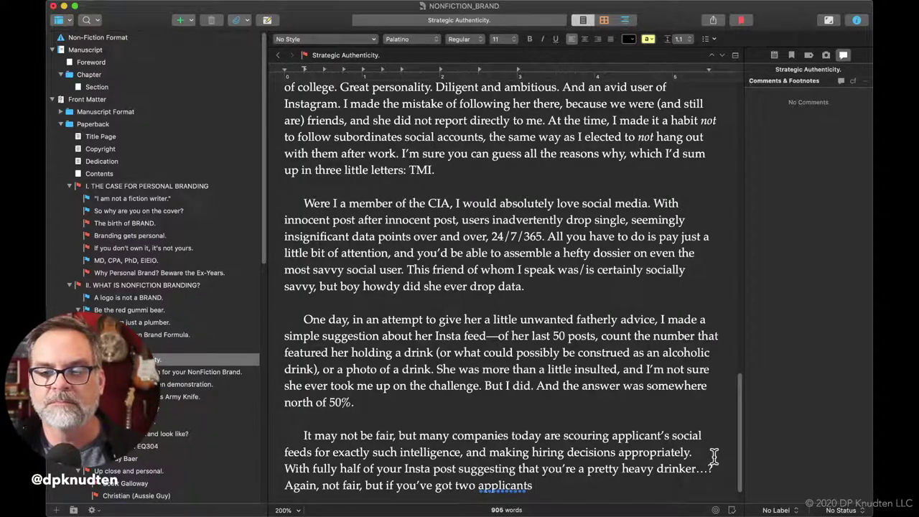
text(for the same )
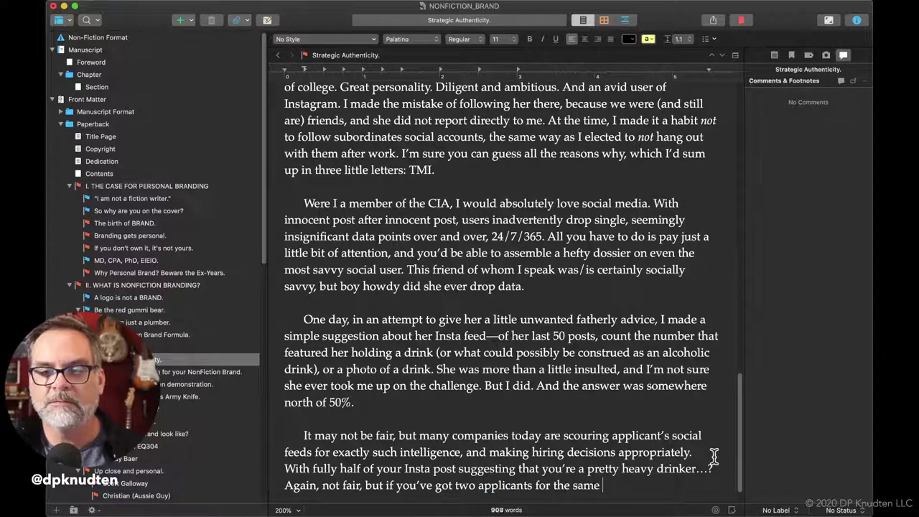
text(positio)
key(BackSpace)
key(BackSpace)
key(BackSpace)
key(BackSpace)
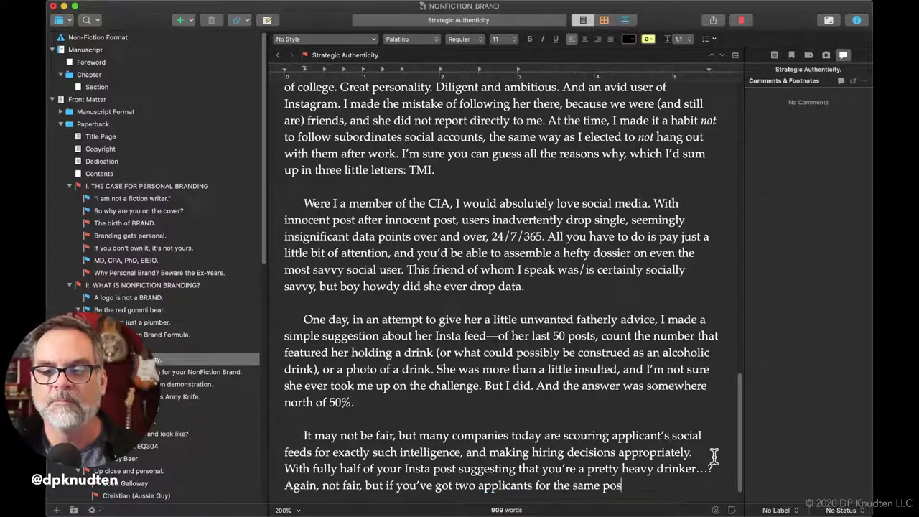
text(ition)
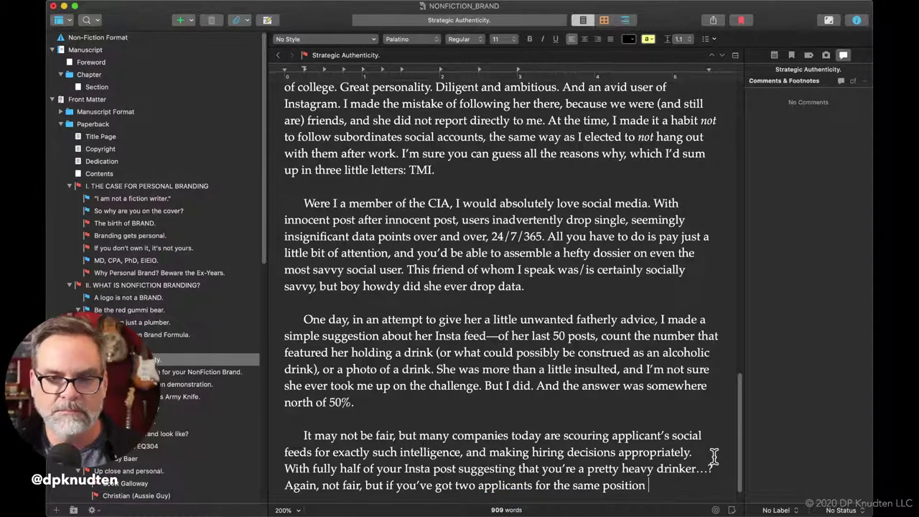
text( and one has re)
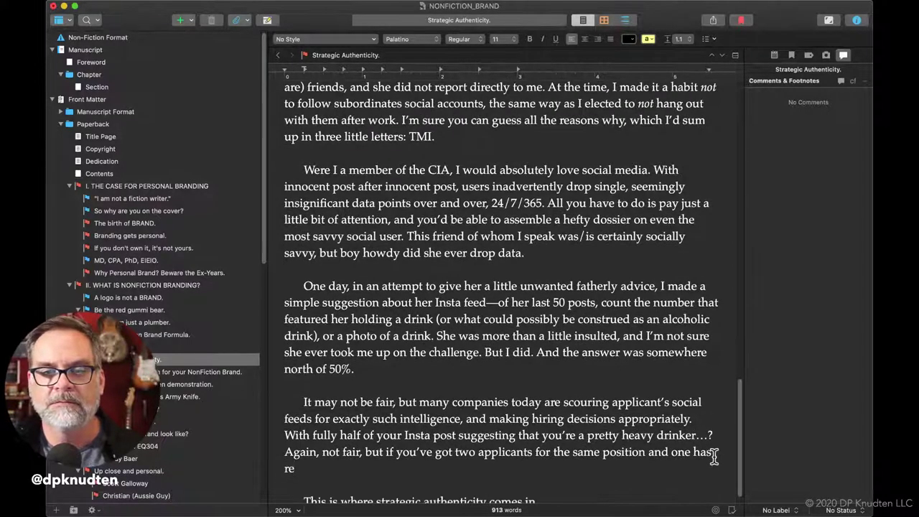
text(ve)
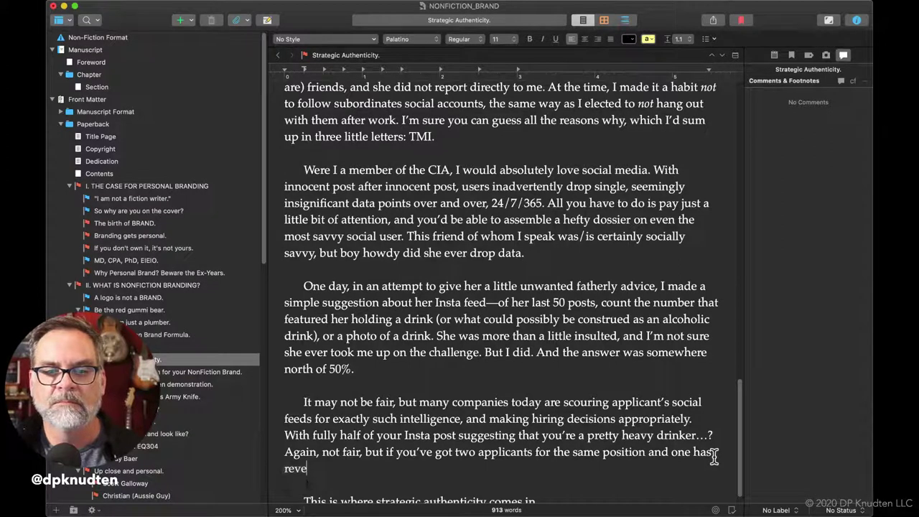
text(a)
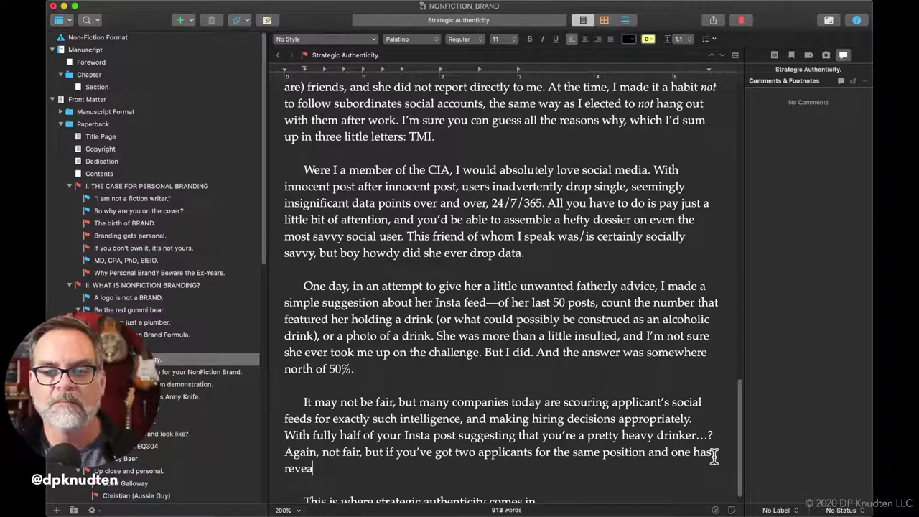
text(rled )
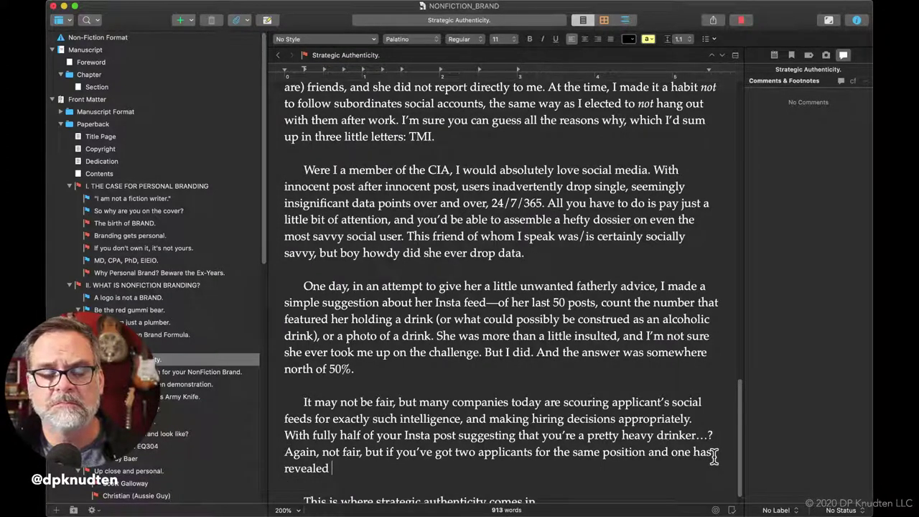
text(a little)
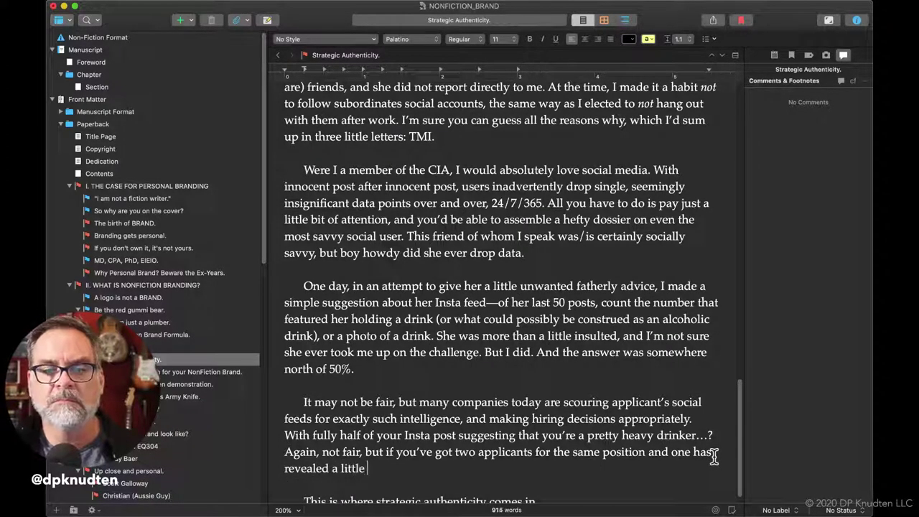
text(TMI)
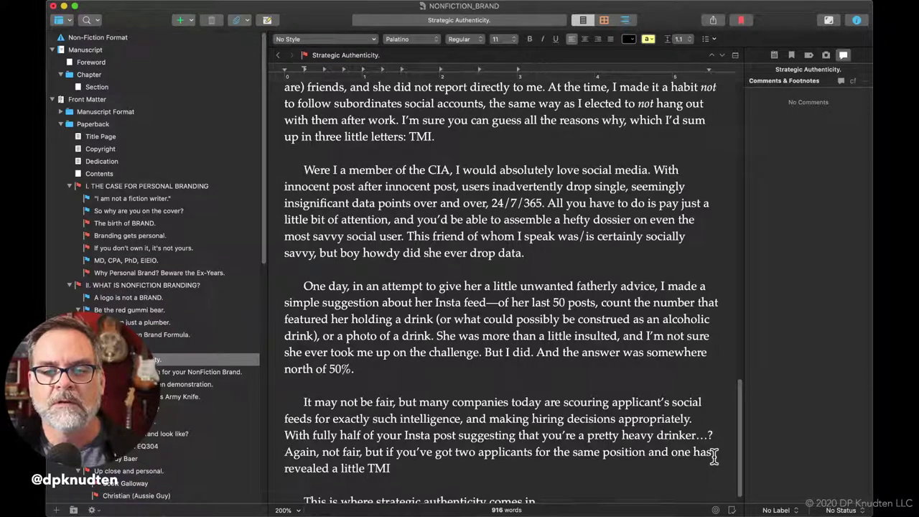
text( about their )
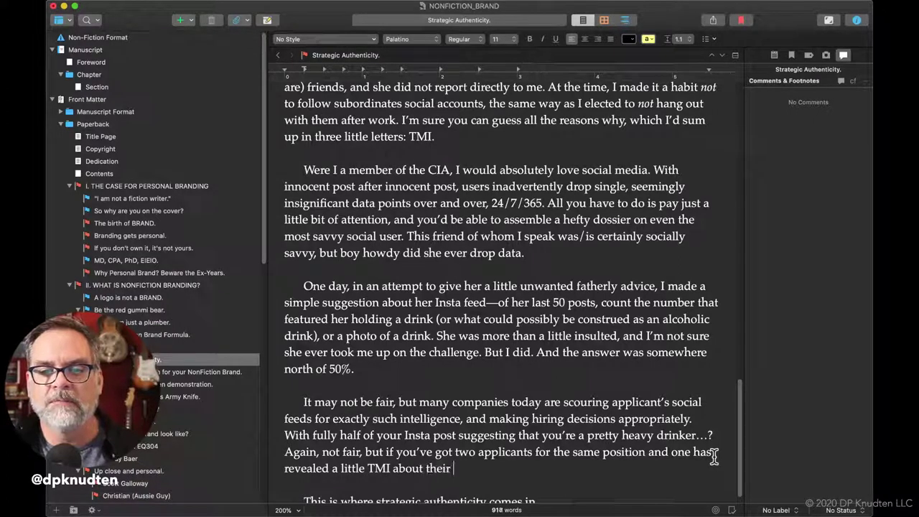
text(leisure )
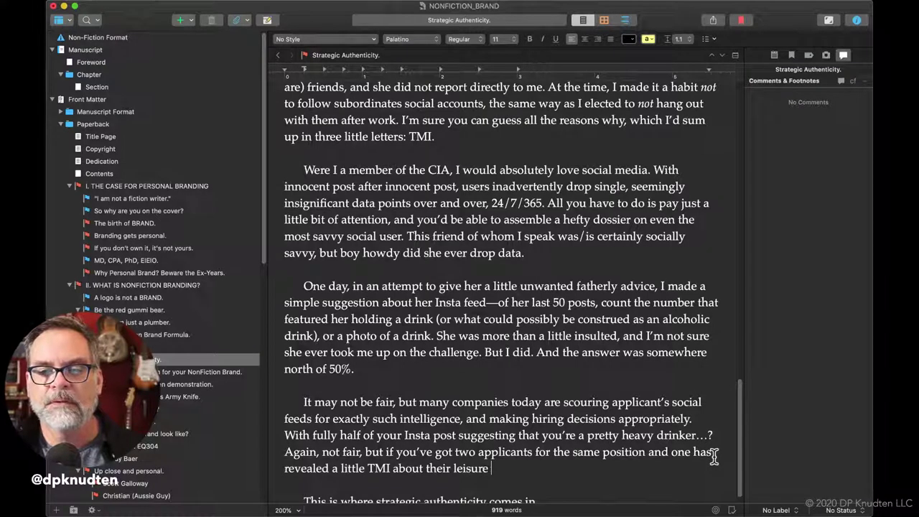
text(activite)
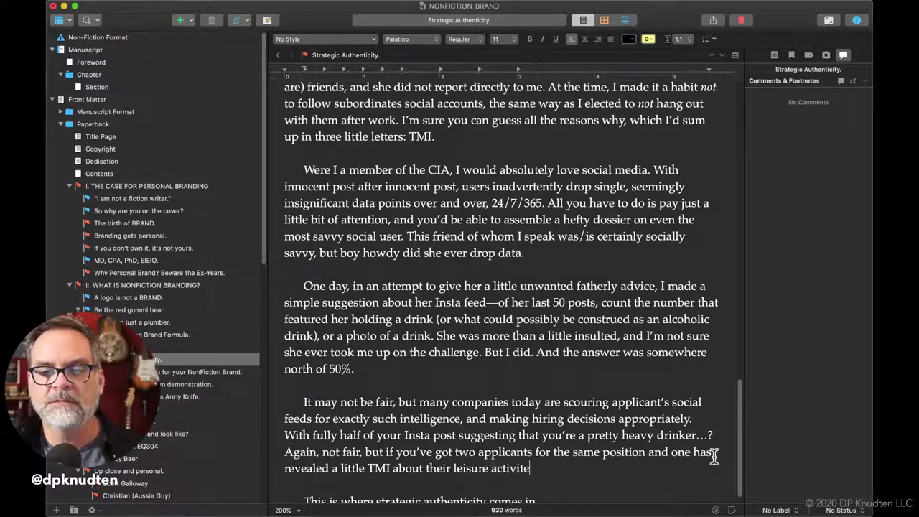
key(BackSpace)
text(ies)
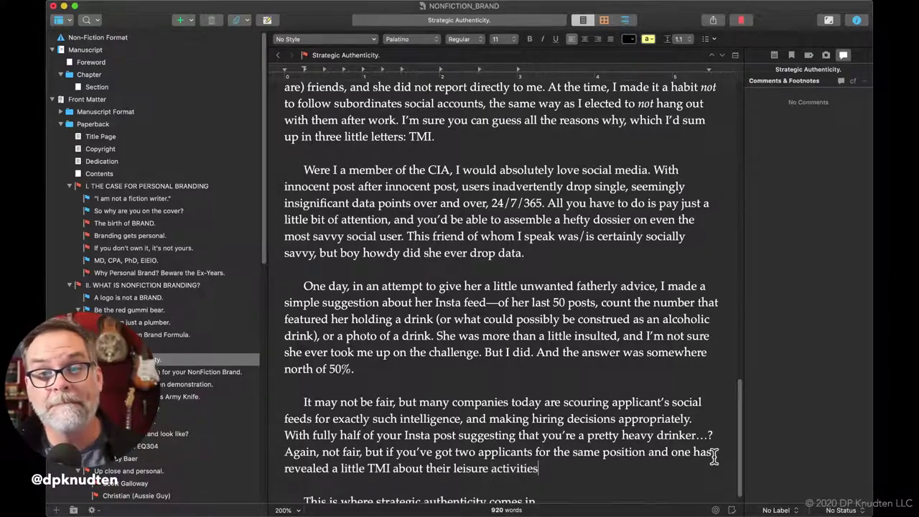
text(, who are you going to hire?)
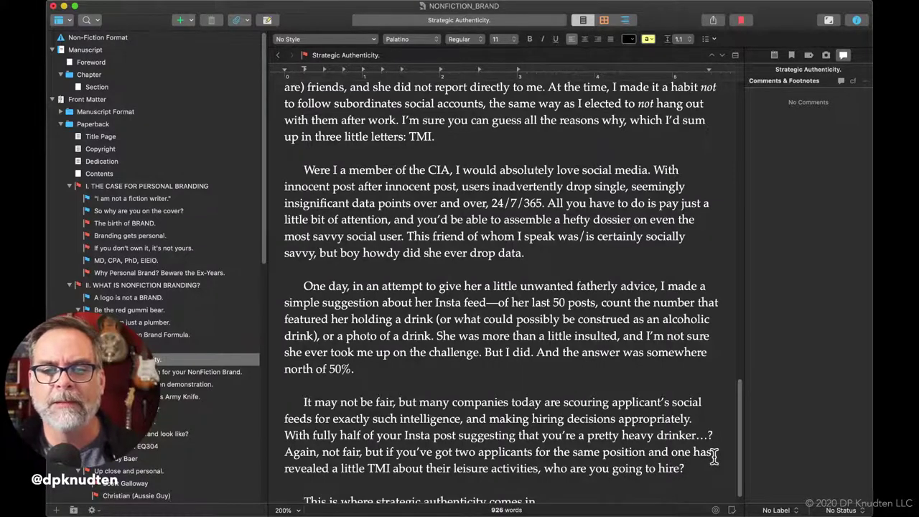
Scroll down to bring the 'This is where strategic authenticity comes in.' line into view
scroll(713, 457, down, 1)
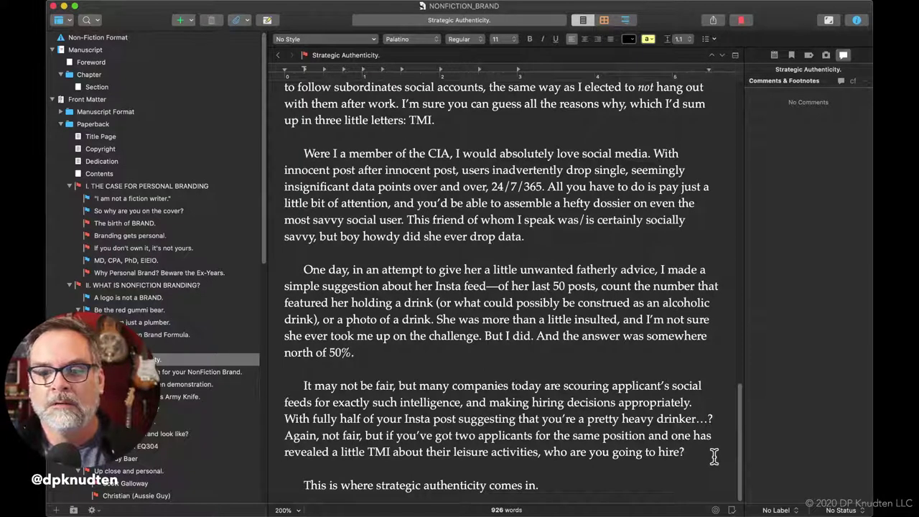
Remove the placeholder line and begin 'A couple of years later, I actually witnessed a similar thing happen'
key(super+z)
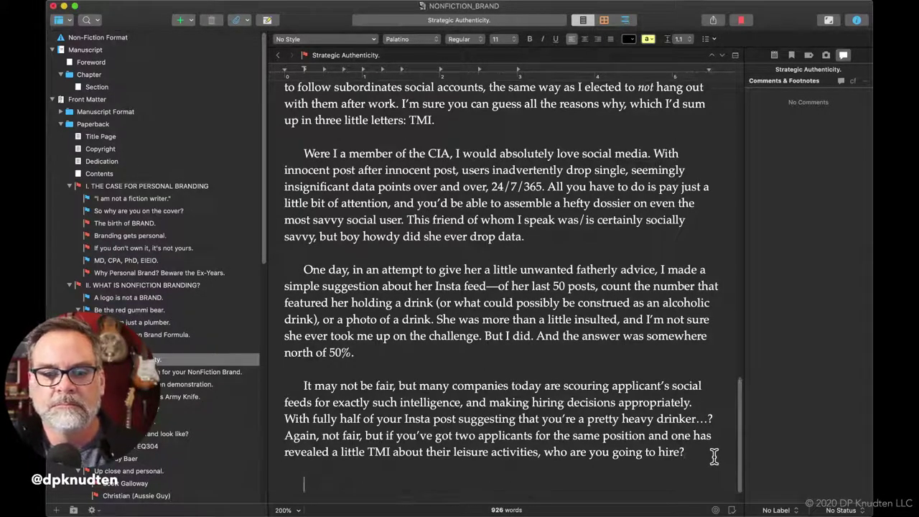
text(A couple )
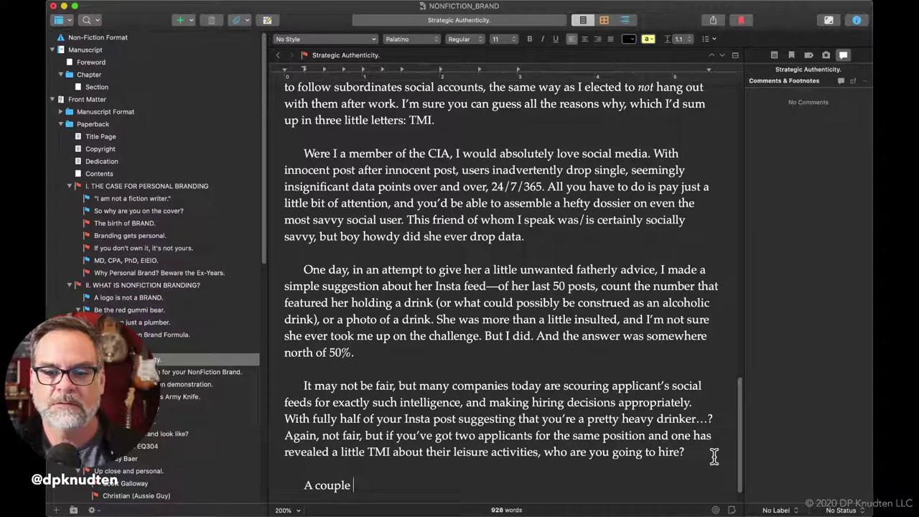
text(of yea)
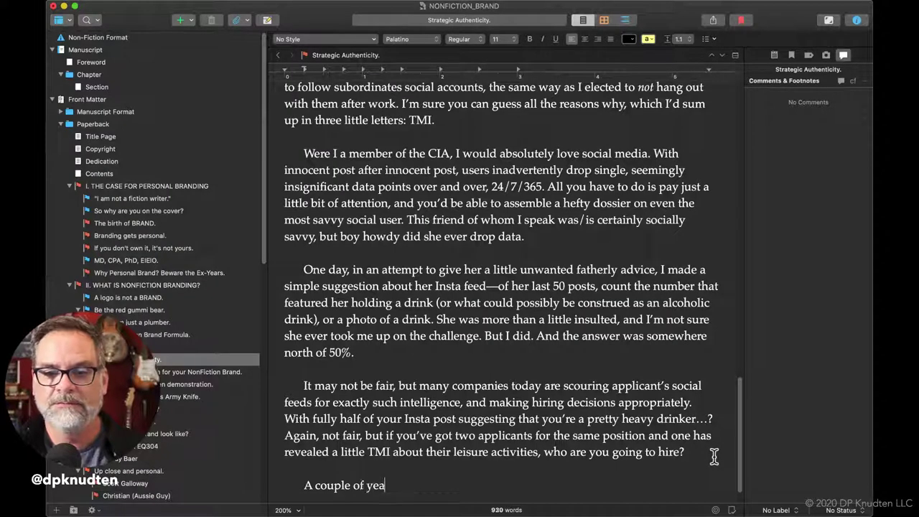
text(rs later)
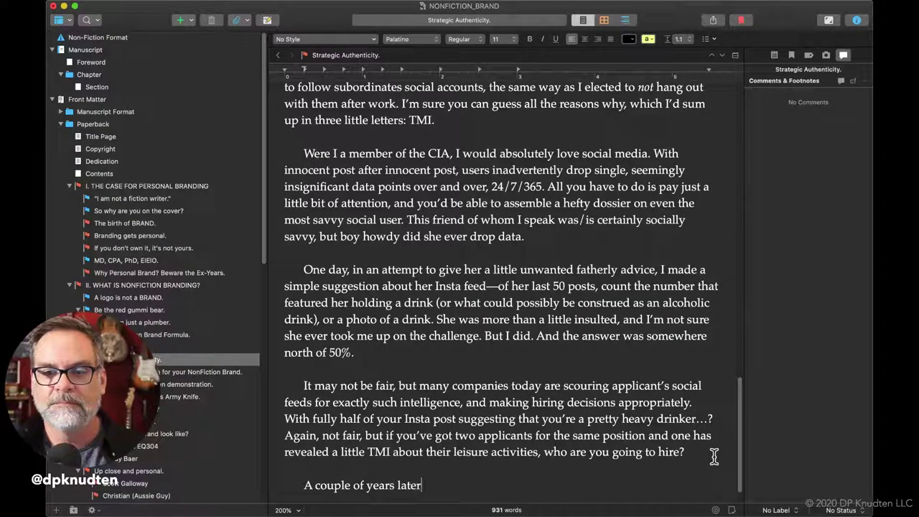
text(, I actual)
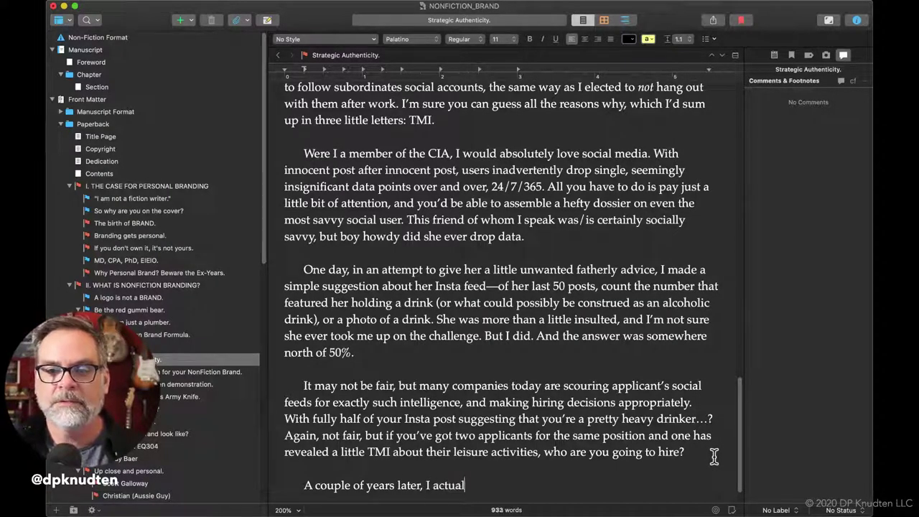
text(ly witne)
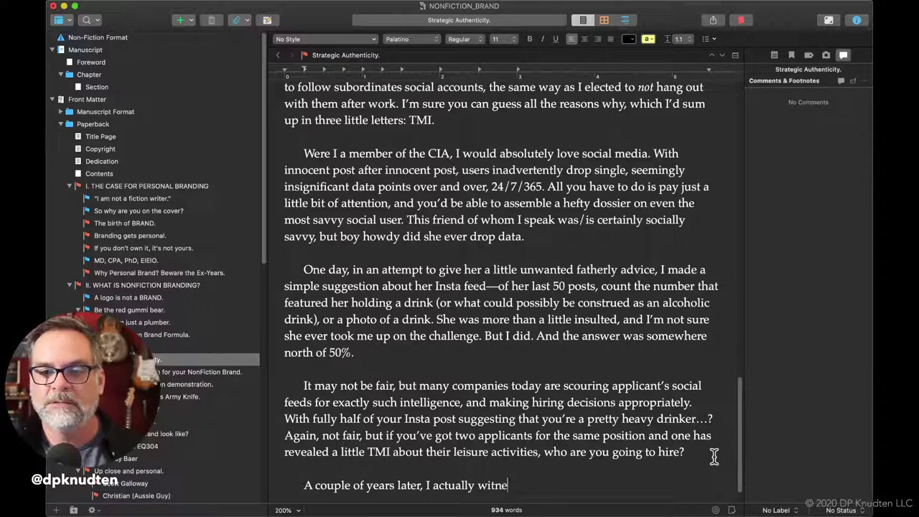
text(ssed a si)
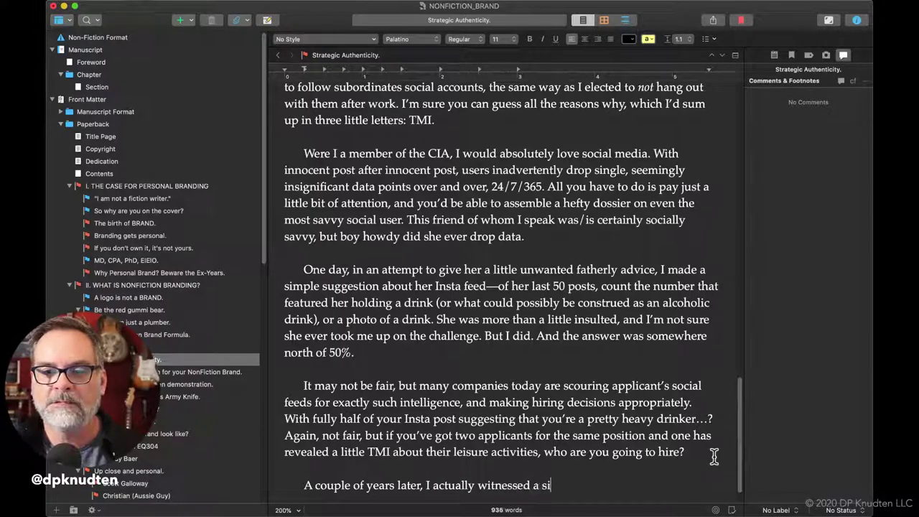
text(milar )
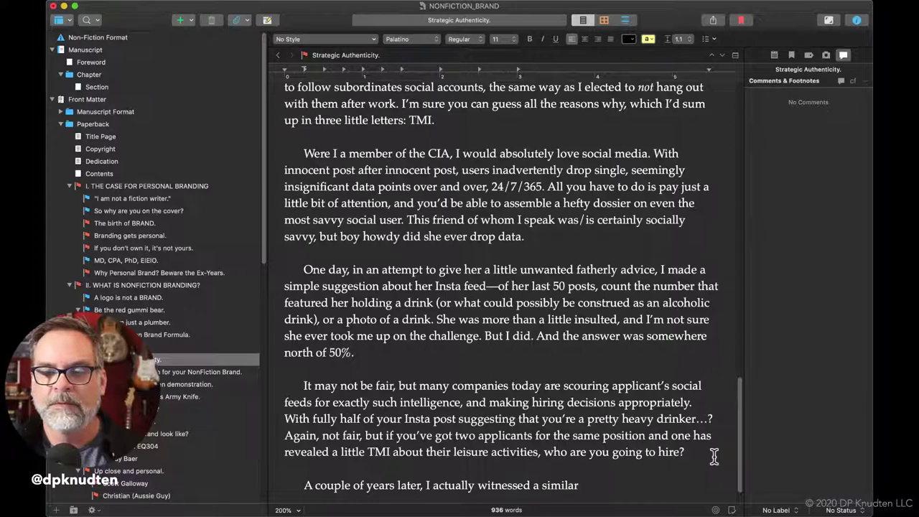
text(thing )
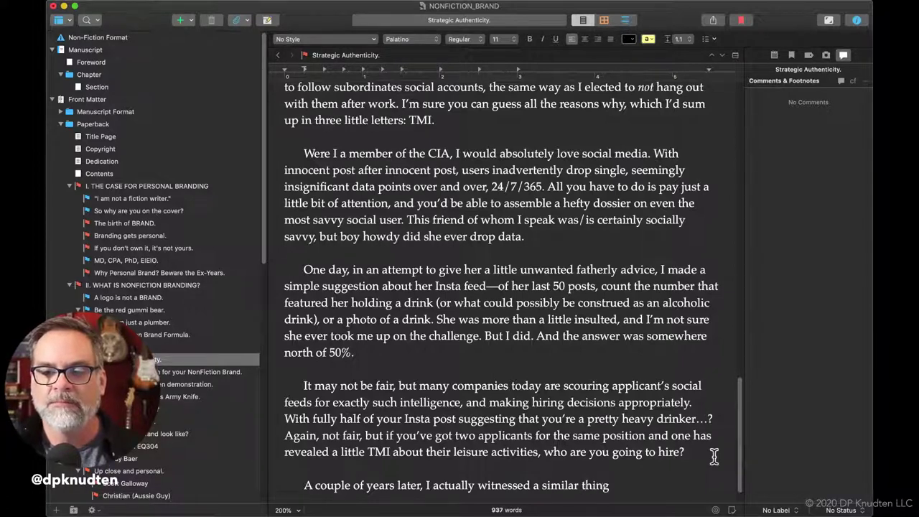
text(happen in real)
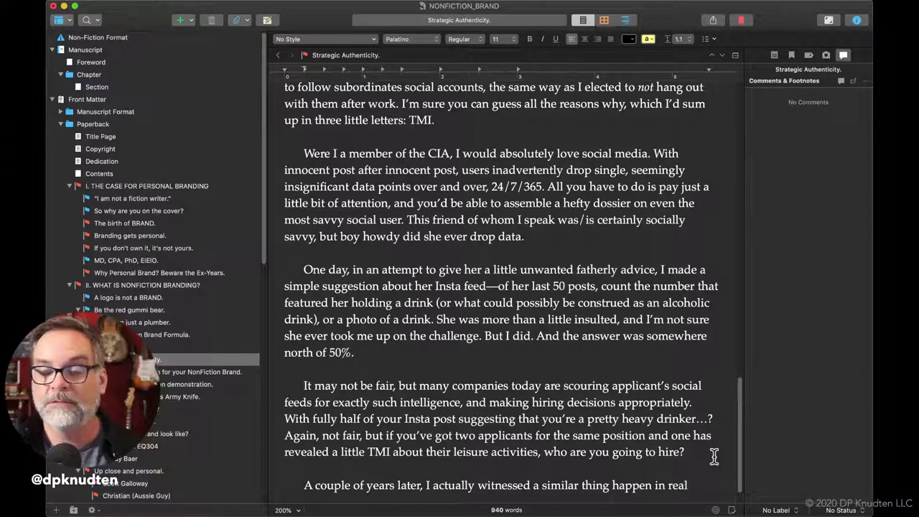
key(BackSpace)
key(BackSpace)
key(BackSpace)
key(BackSpace)
key(BackSpace)
key(BackSpace)
key(BackSpace)
key(BackSpace)
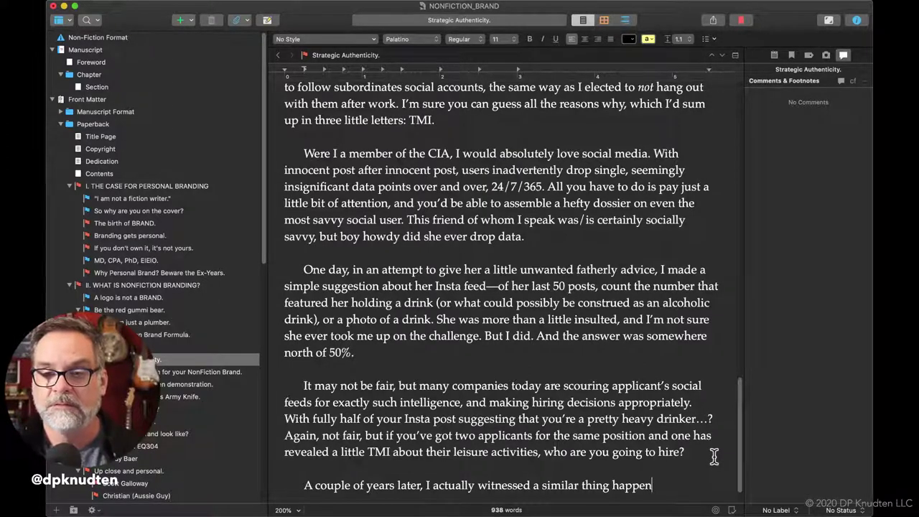
text(to)
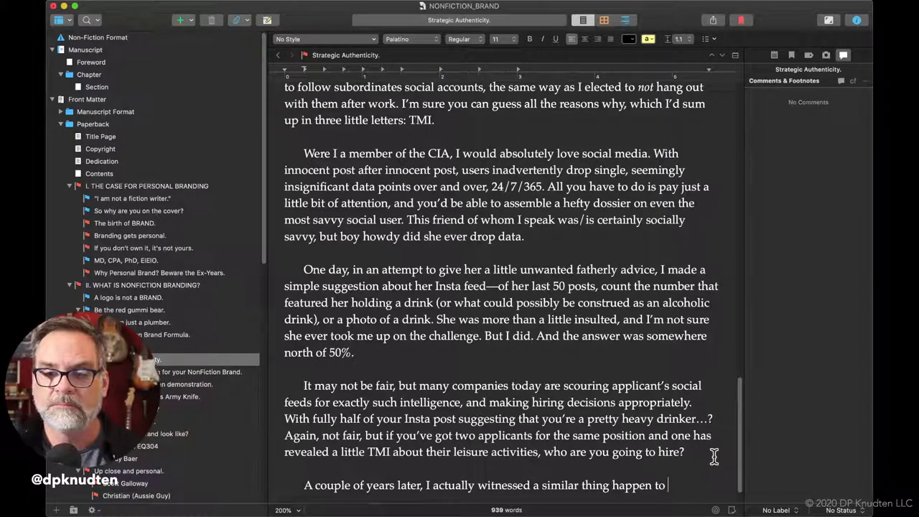
Continue with ', only this time it was TMI on Facebook. The guy was a highly opinionated'
scroll(714, 458, down, 2)
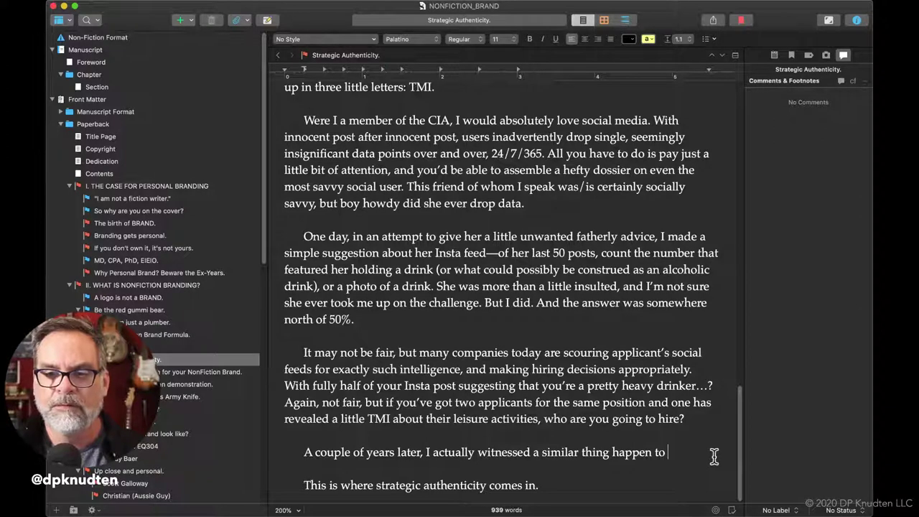
key(BackSpace)
key(BackSpace)
key(BackSpace)
key(BackSpace)
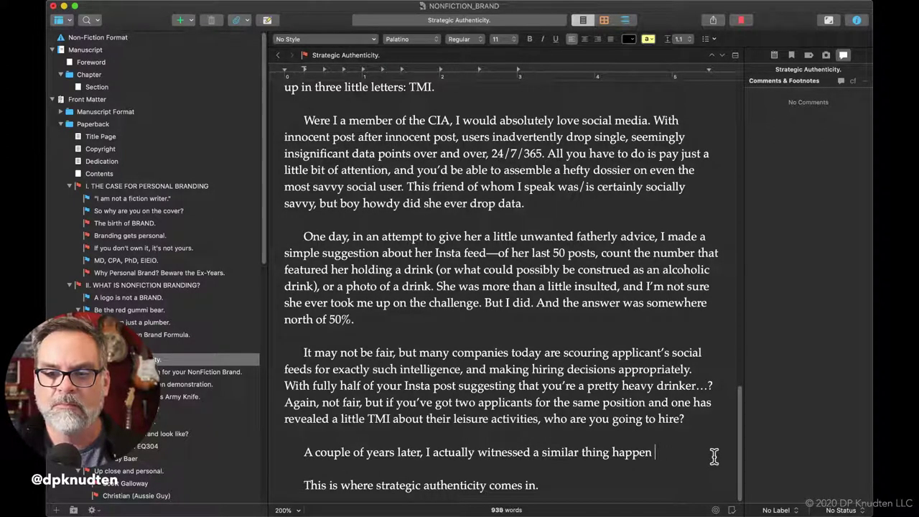
text(, only this time)
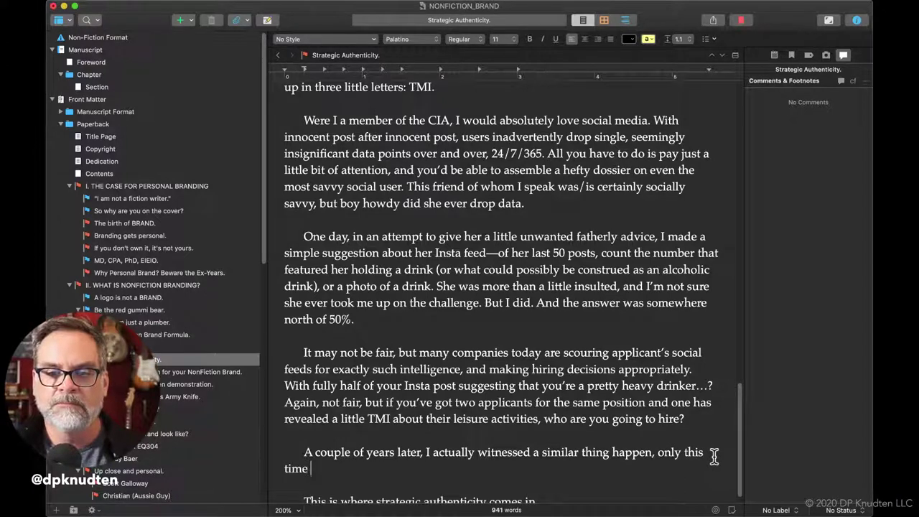
text( it w)
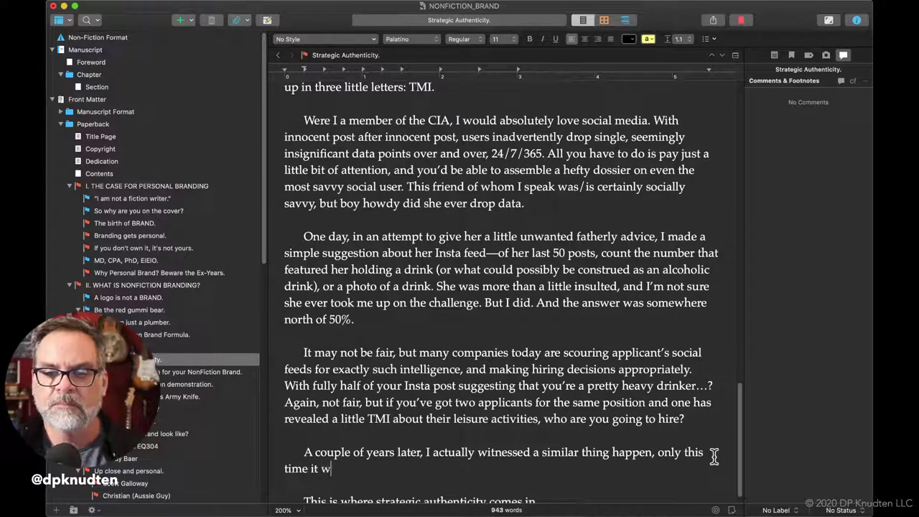
text(as TMI )
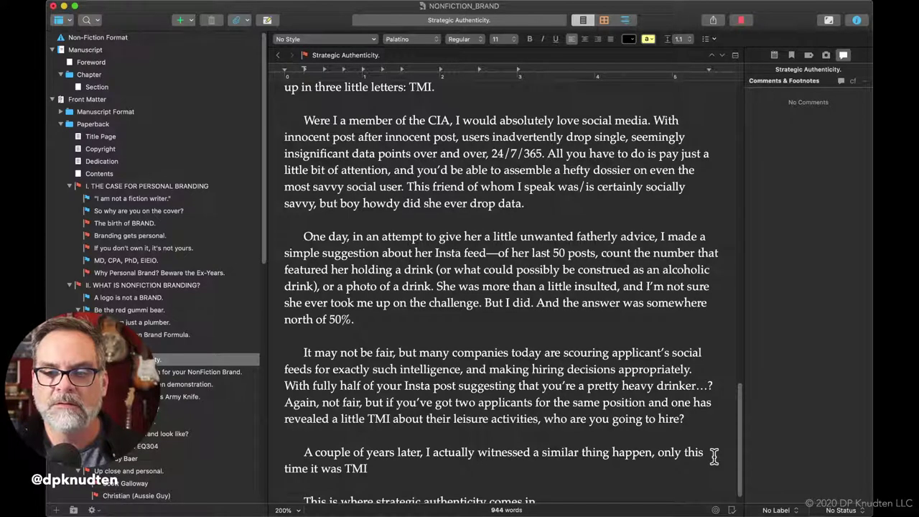
text(Faceb)
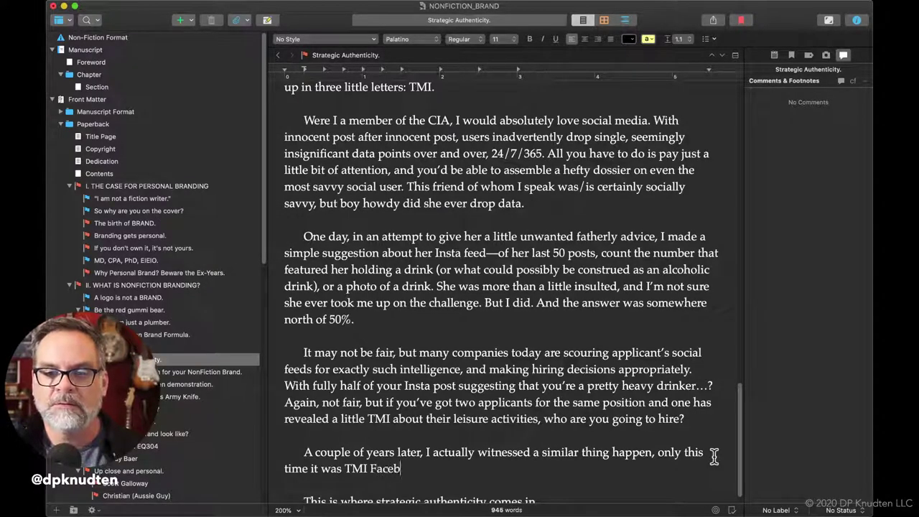
text(ook )
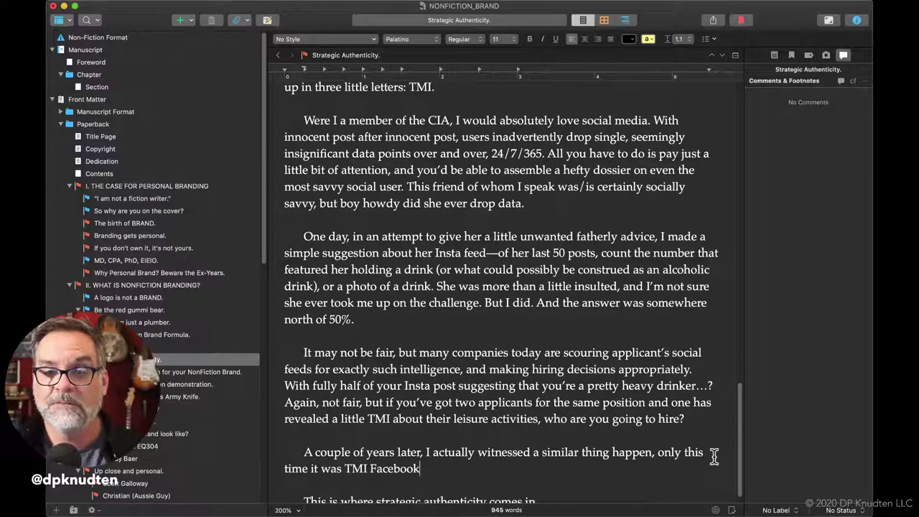
text(.)
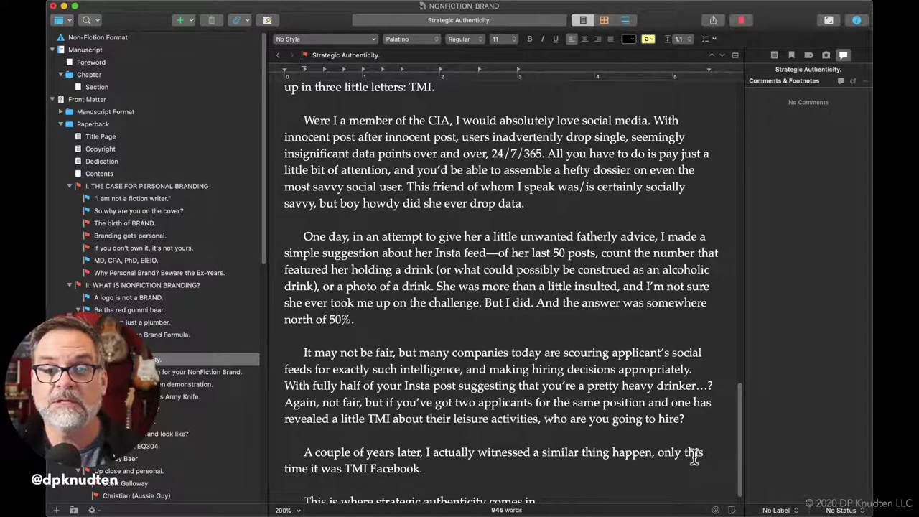
click(370, 468)
text(on Facebook.)
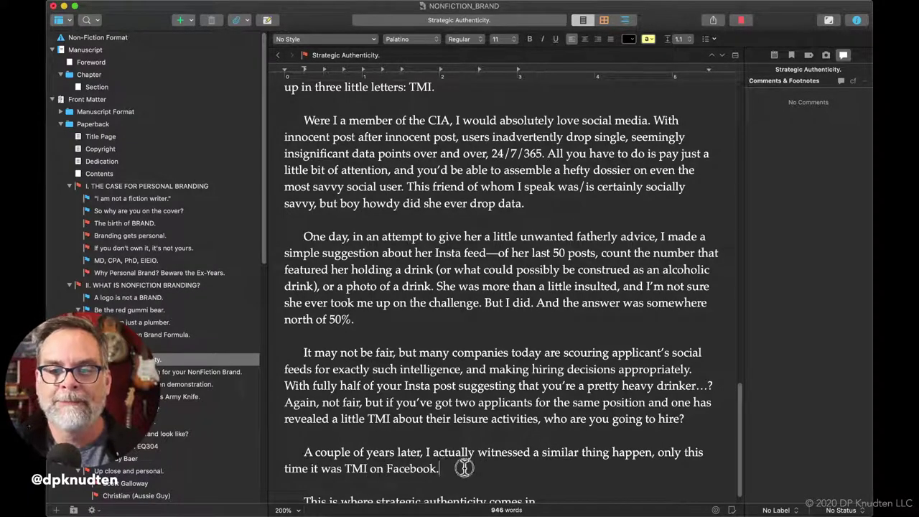
text( The)
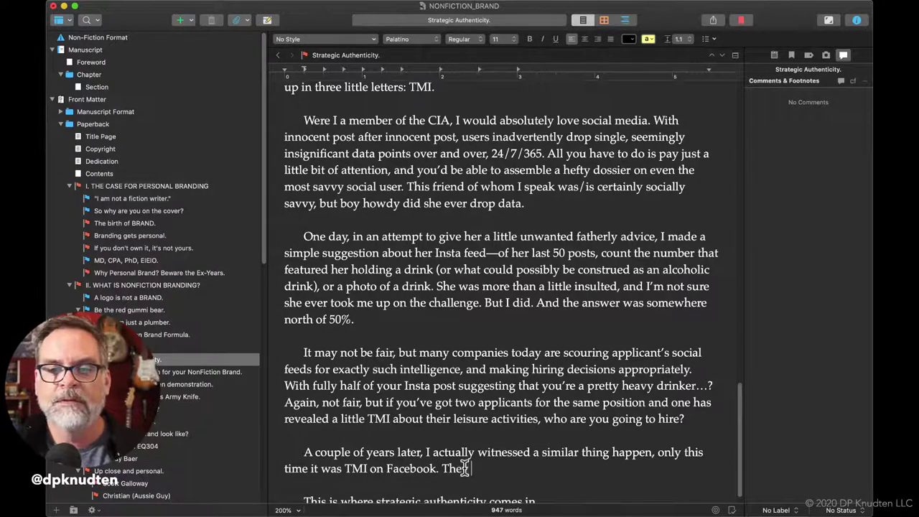
text( guy was a )
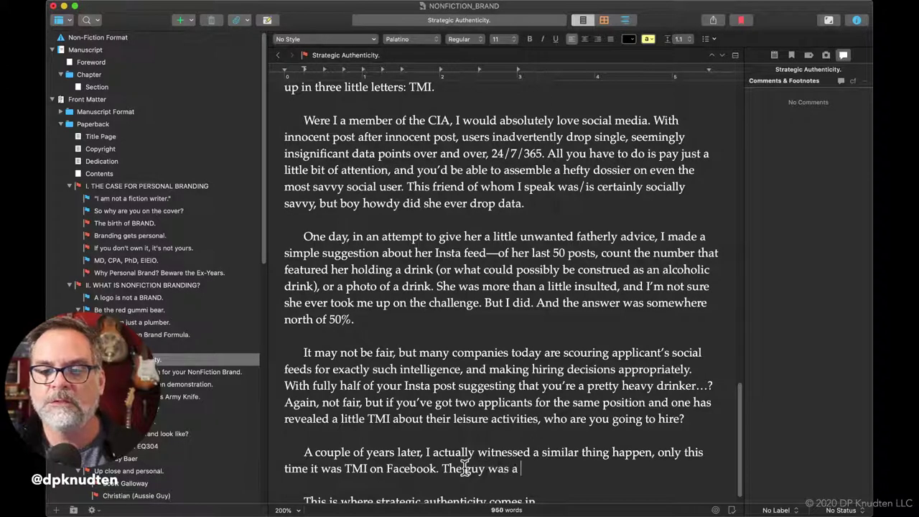
text(highly )
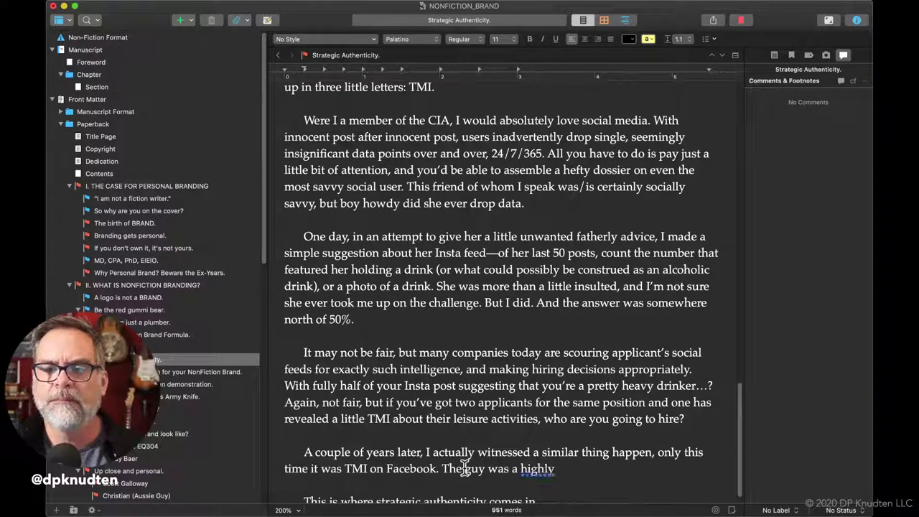
text(opion)
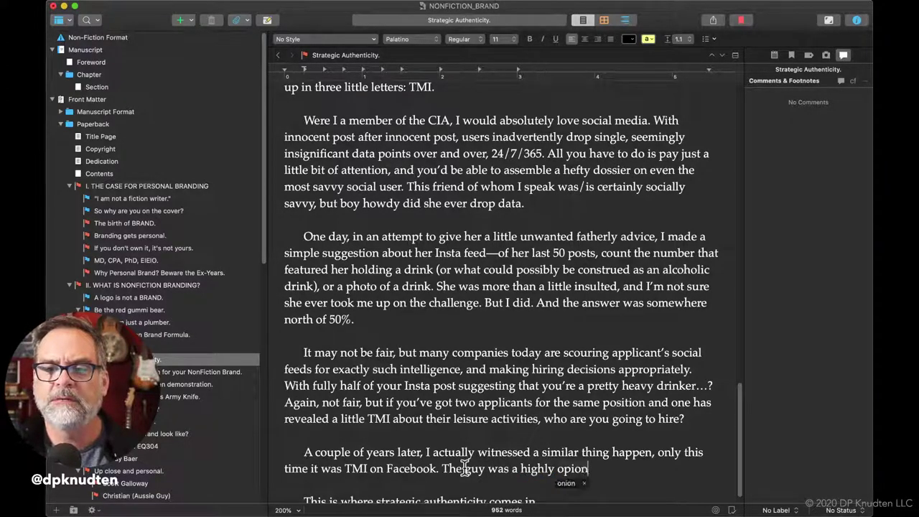
key(BackSpace)
key(BackSpace)
text(nio)
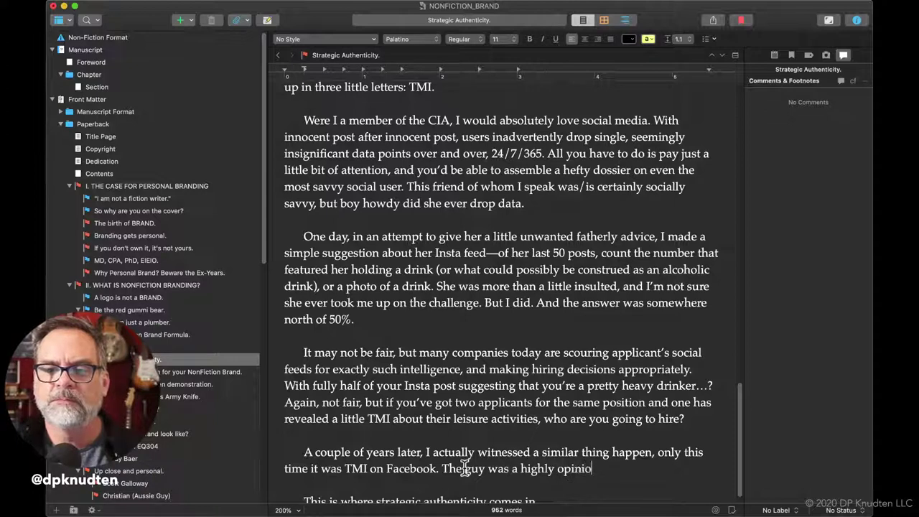
text(nate)
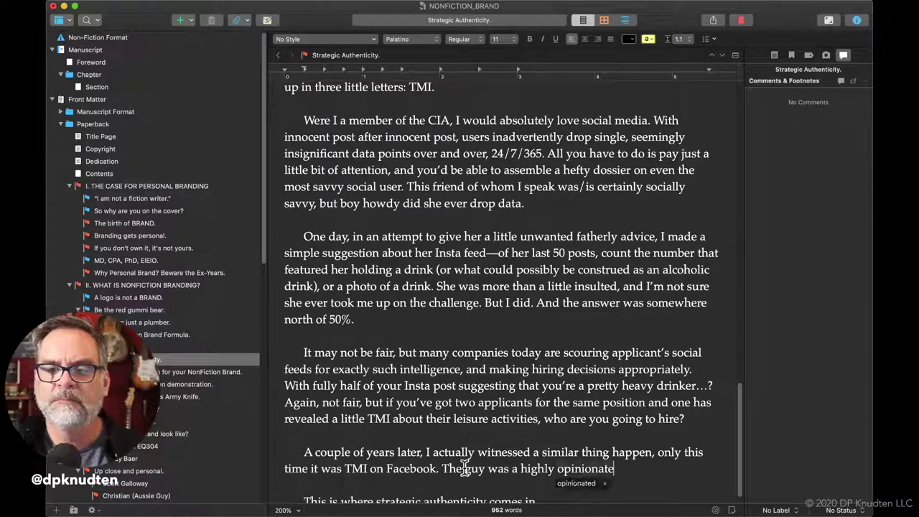
text(d)
Replace 'opinionated' with 'qualified manager who, unfortunately'
double_click(558, 468)
text(qualit)
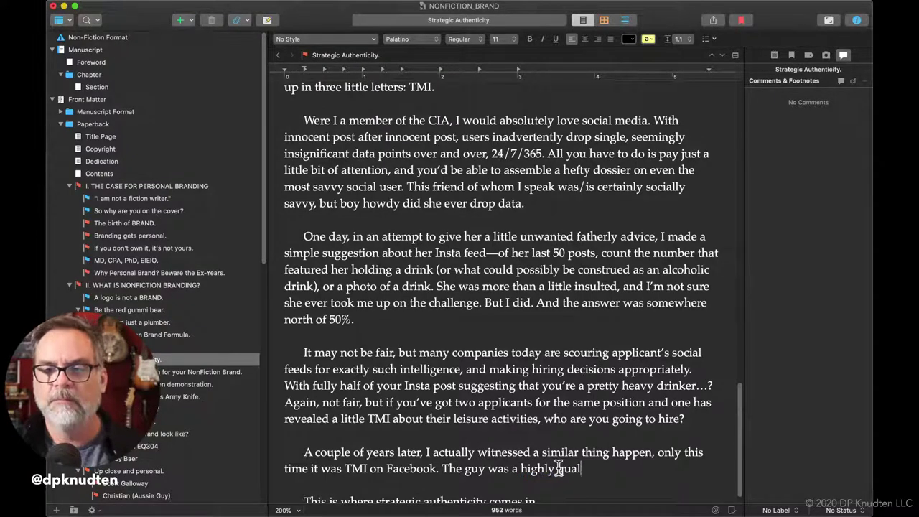
key(BackSpace)
text(f)
key(BackSpace)
key(BackSpace)
text(fied )
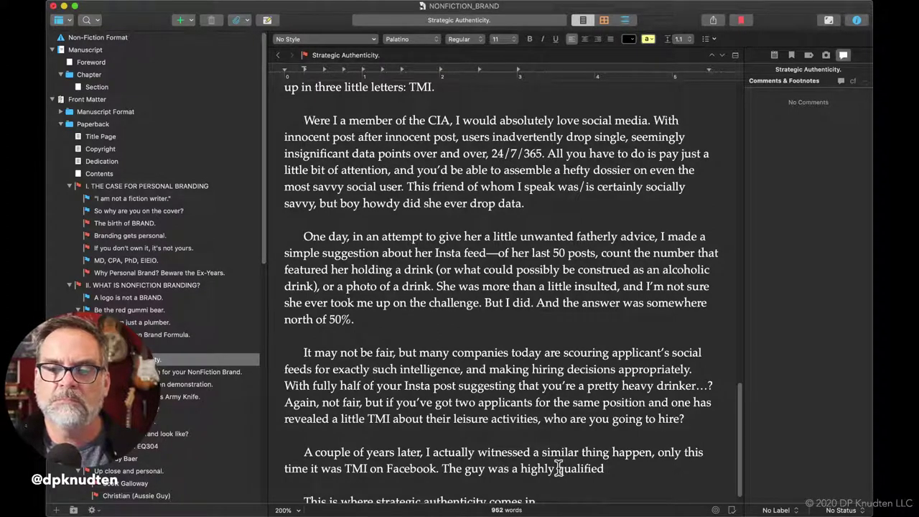
text(manager)
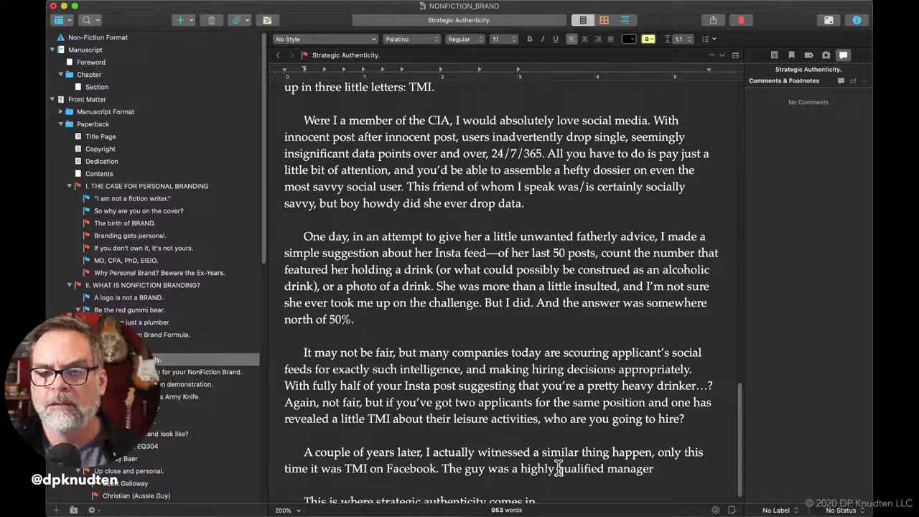
text( who)
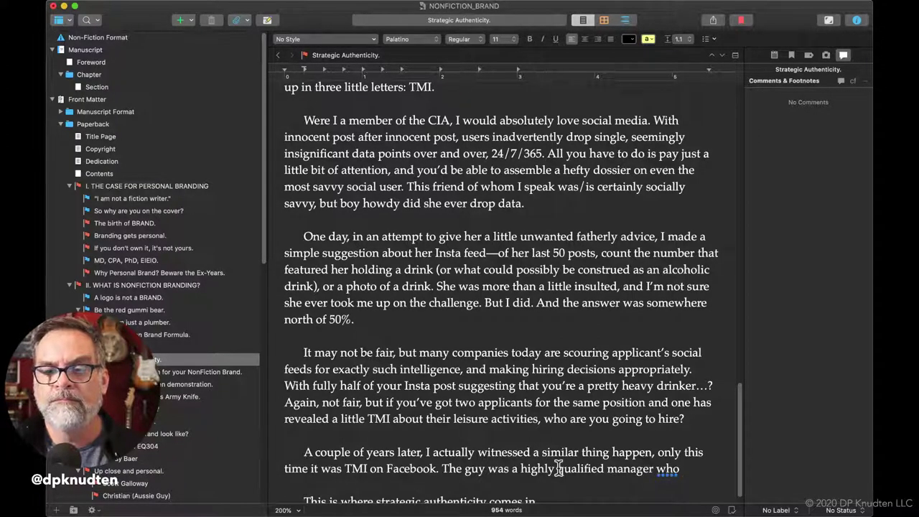
text(, on)
key(BackSpace)
key(BackSpace)
text(on)
key(BackSpace)
key(BackSpace)
text(unfortunately)
Finish with ', was also highly prone to, let's say dabble, it political conspiracy theories.'
key(BackSpace)
key(BackSpace)
key(BackSpace)
text(ely, )
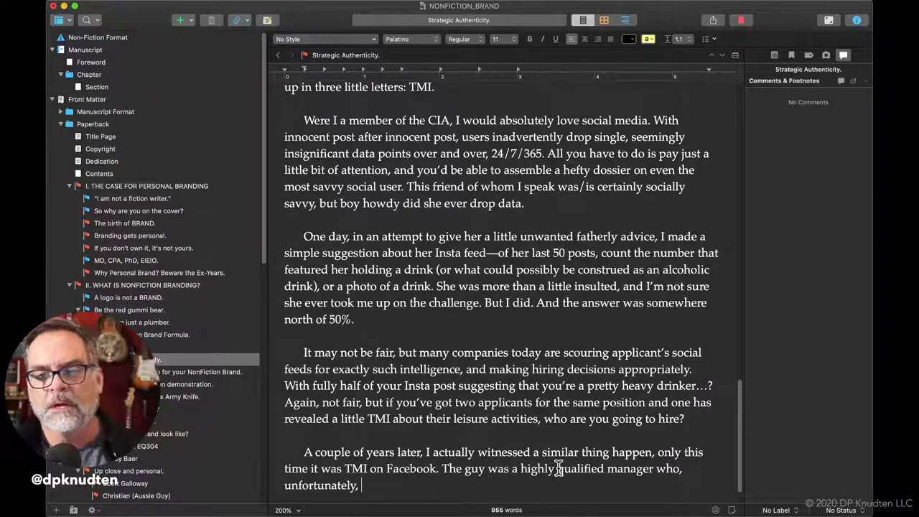
text(was also a)
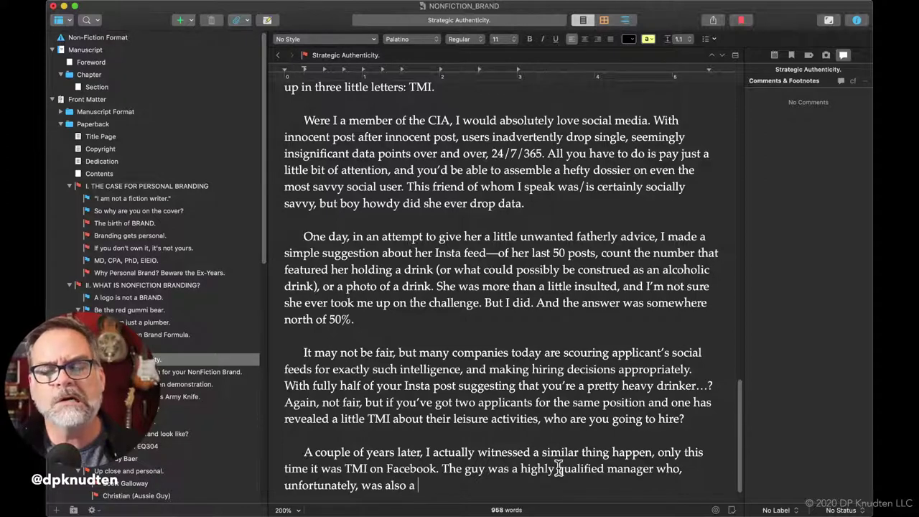
key(BackSpace)
text(highly )
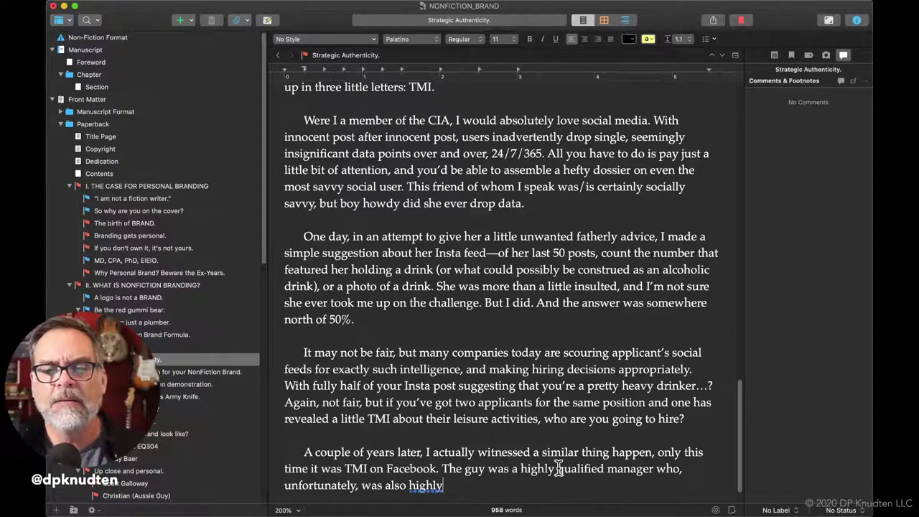
text(prone to )
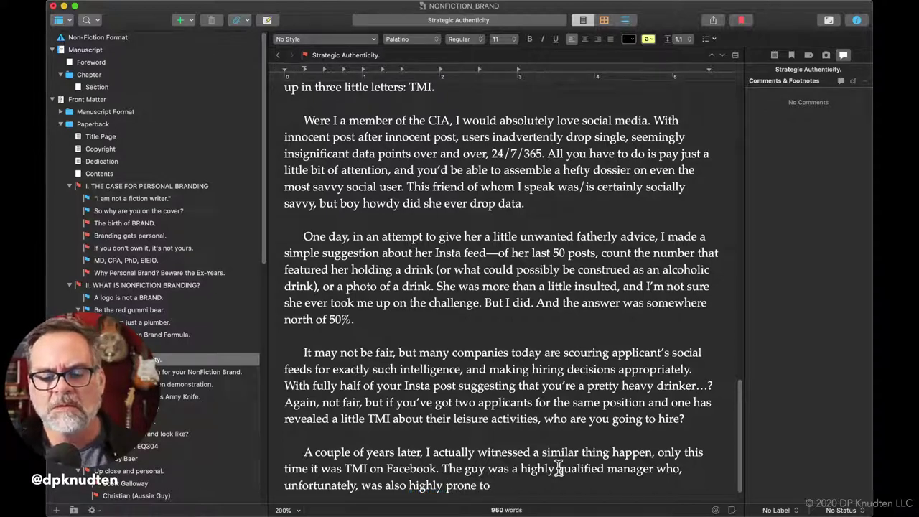
text(subsc)
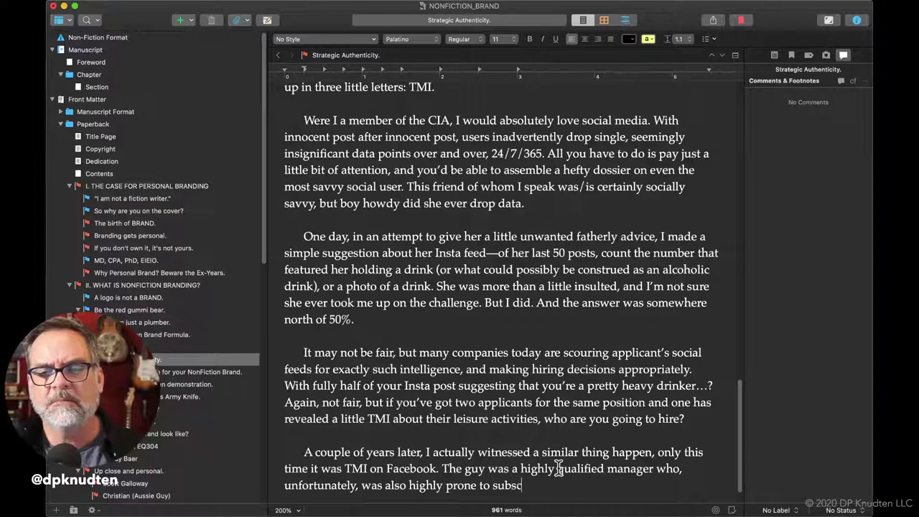
text(rib)
key(BackSpace)
key(BackSpace)
key(BackSpace)
key(BackSpace)
key(BackSpace)
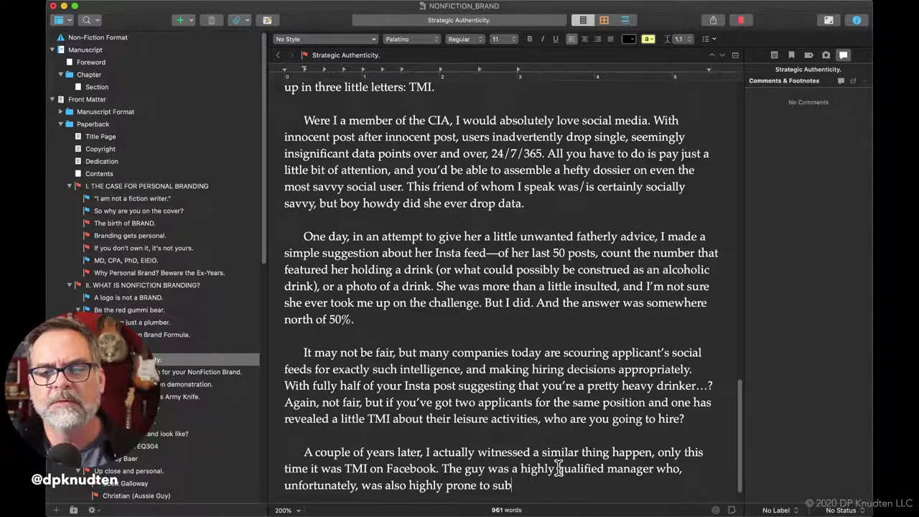
key(BackSpace)
key(BackSpace)
key(BackSpace)
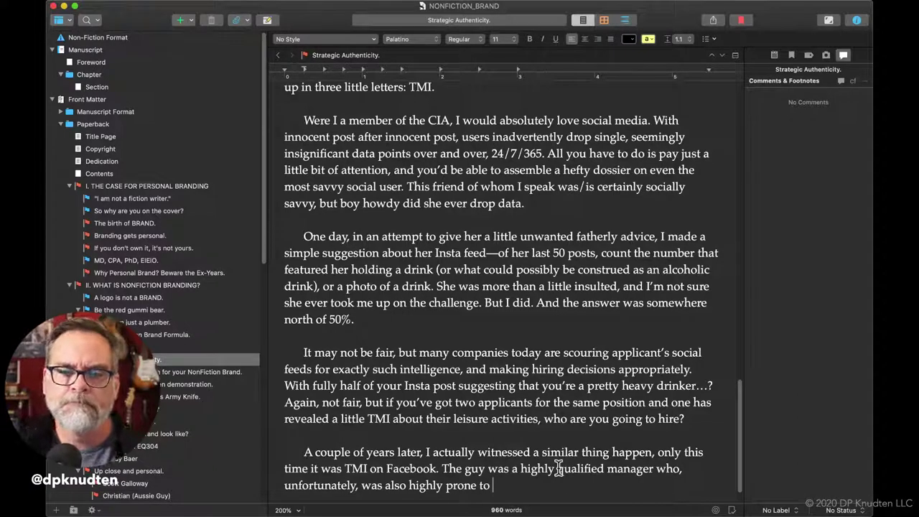
key(BackSpace)
text(, let)
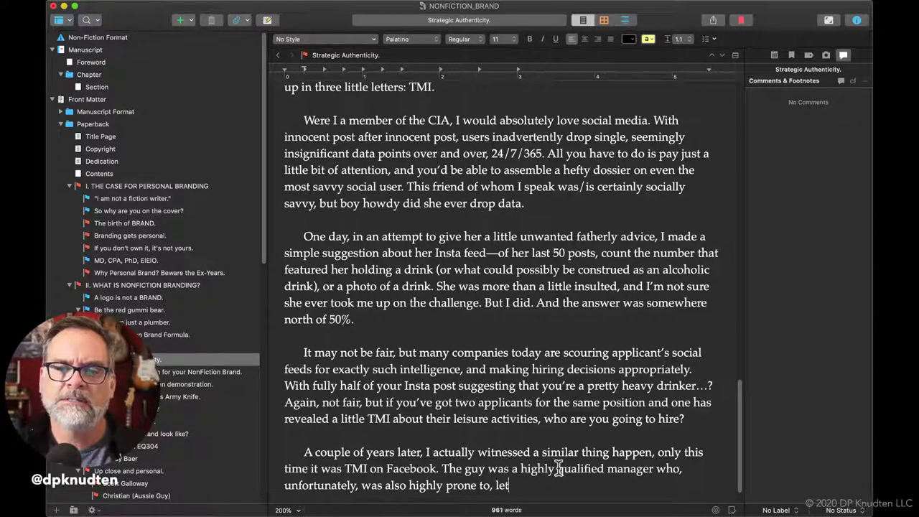
text('s say )
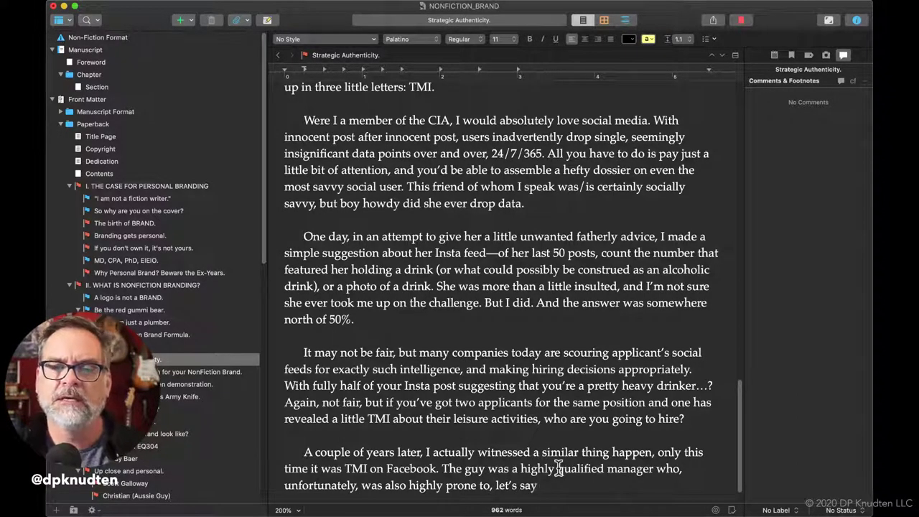
text(dab)
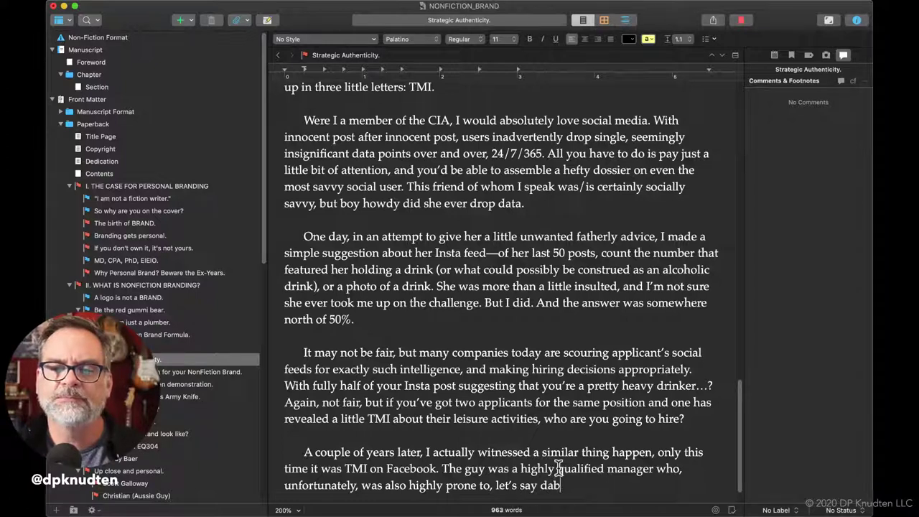
text(ble, it)
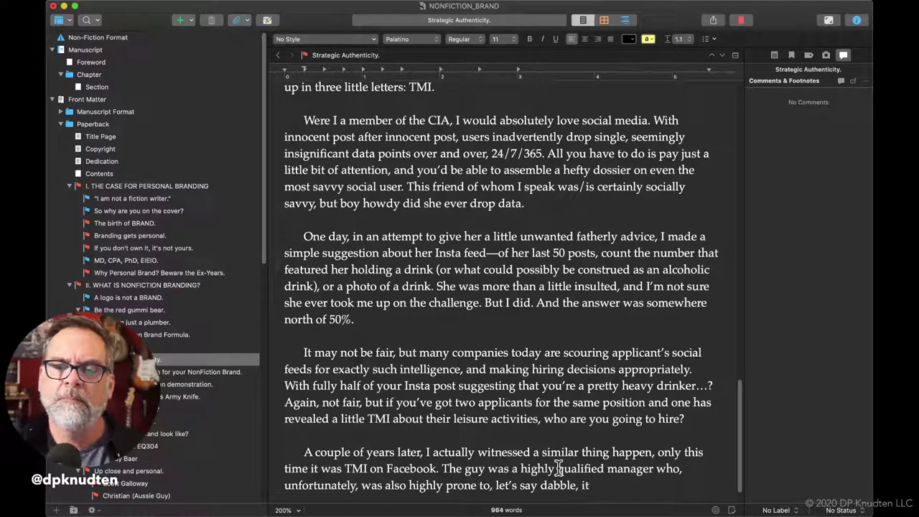
text( politic)
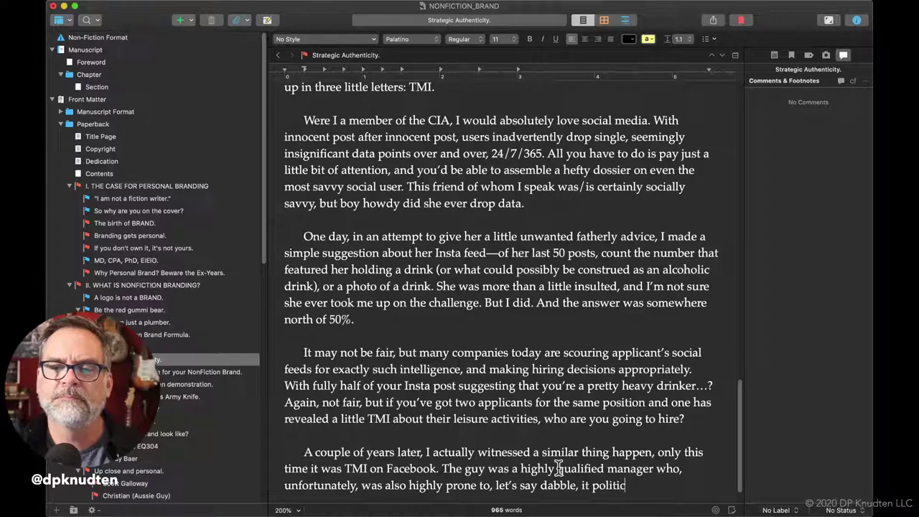
text(al consp)
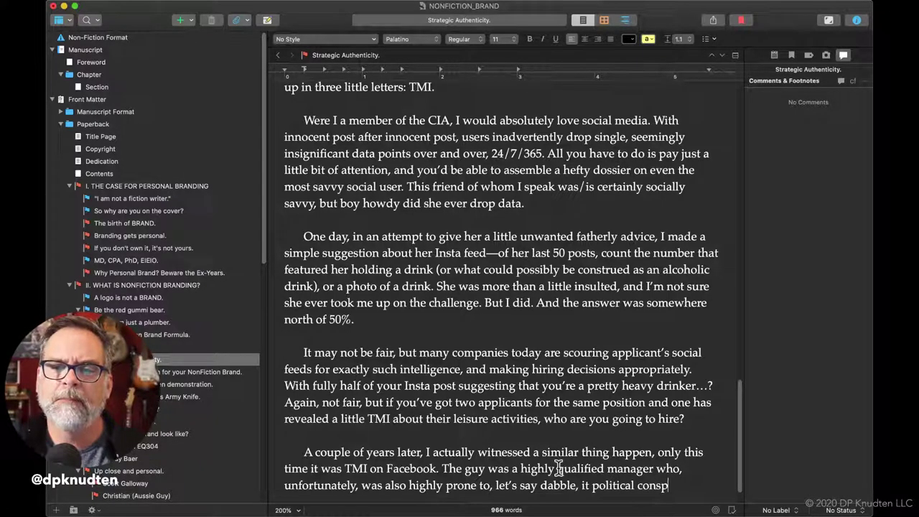
text(iracy t)
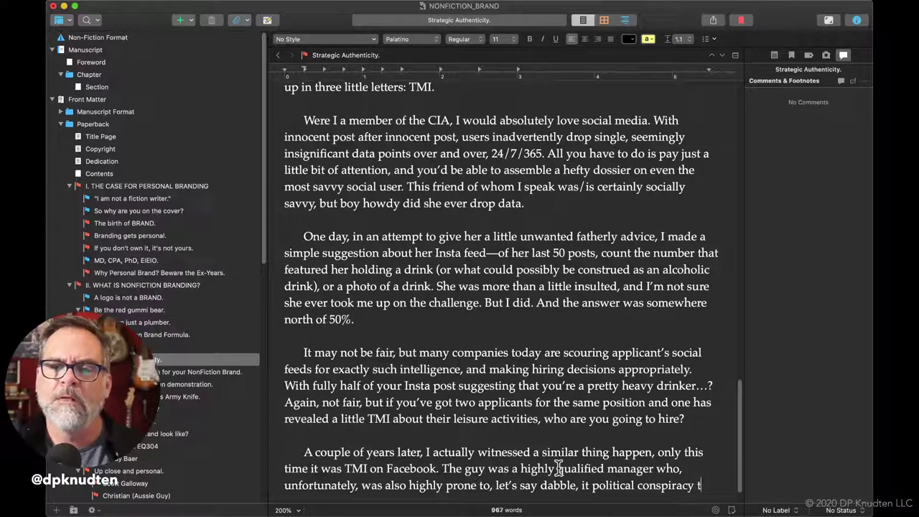
text(heor)
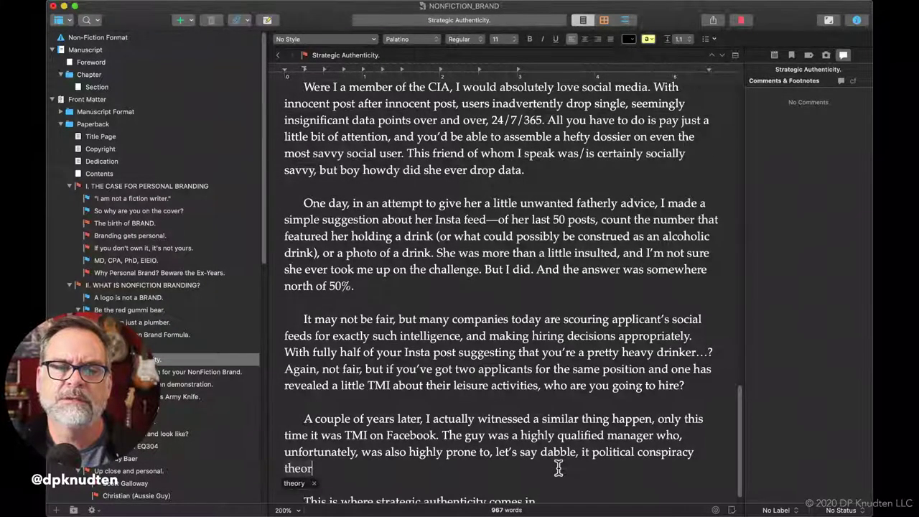
text(ies)
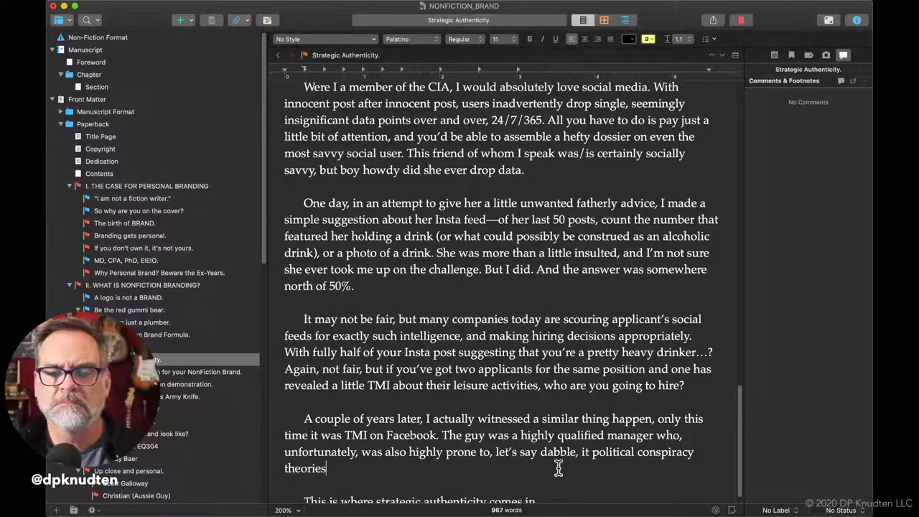
text(.)
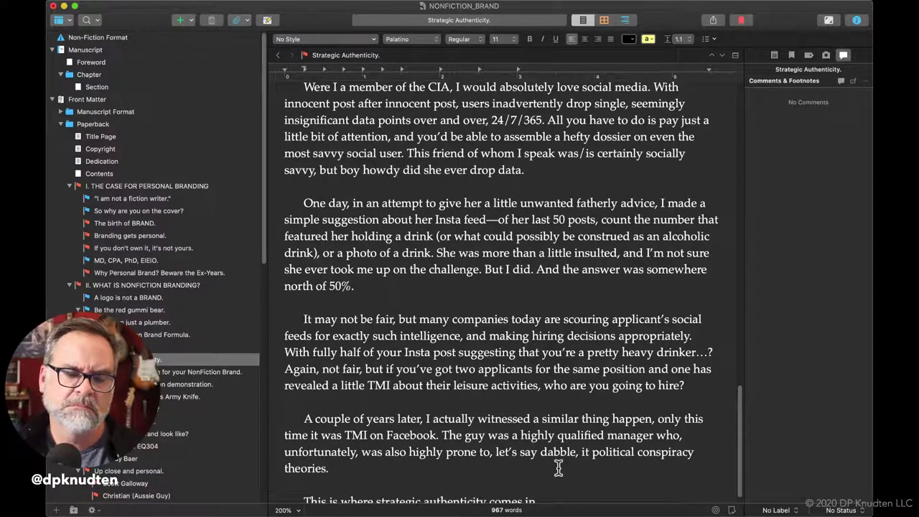
Continue the Facebook sentence: he was a finalist for a position in a non-profit organization
key(BackSpace)
key(BackSpace)
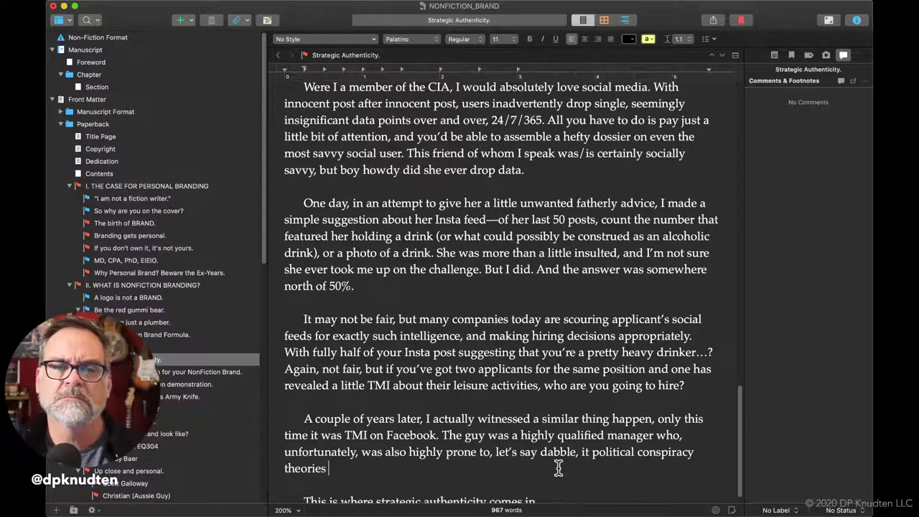
text(on Facebook.)
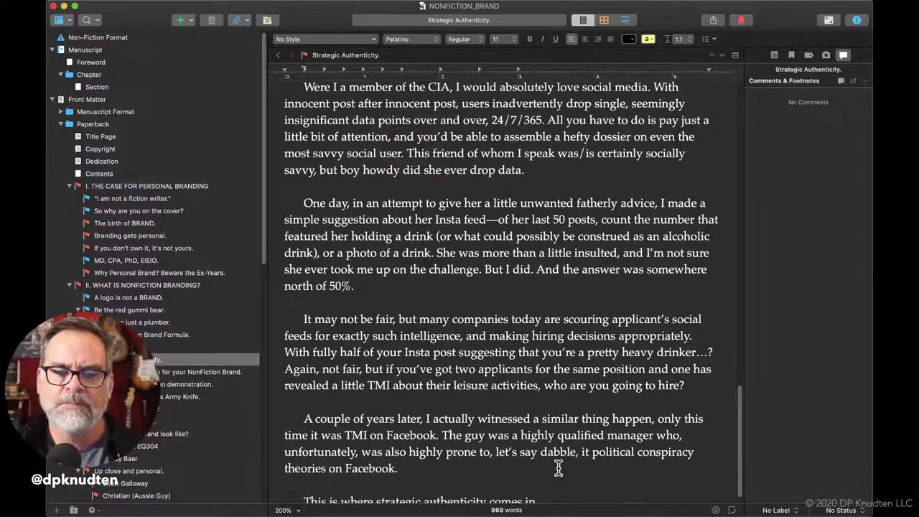
text( He wa s)
key(BackSpace)
key(BackSpace)
text(s a fiina)
key(BackSpace)
key(BackSpace)
key(BackSpace)
text(nalist for a )
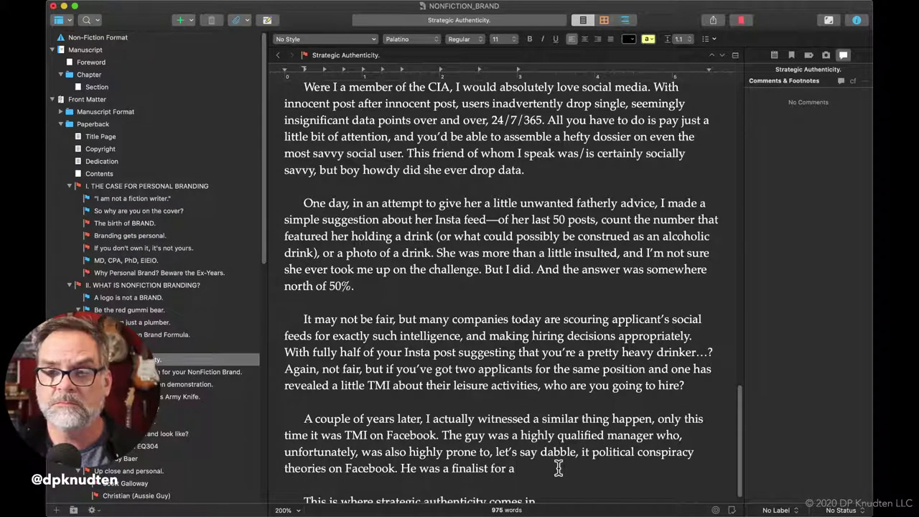
text(position)
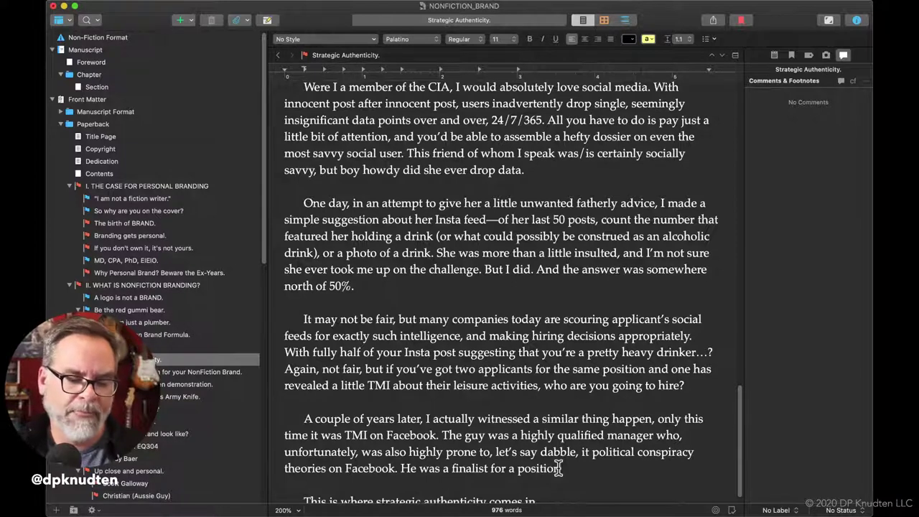
text( in a)
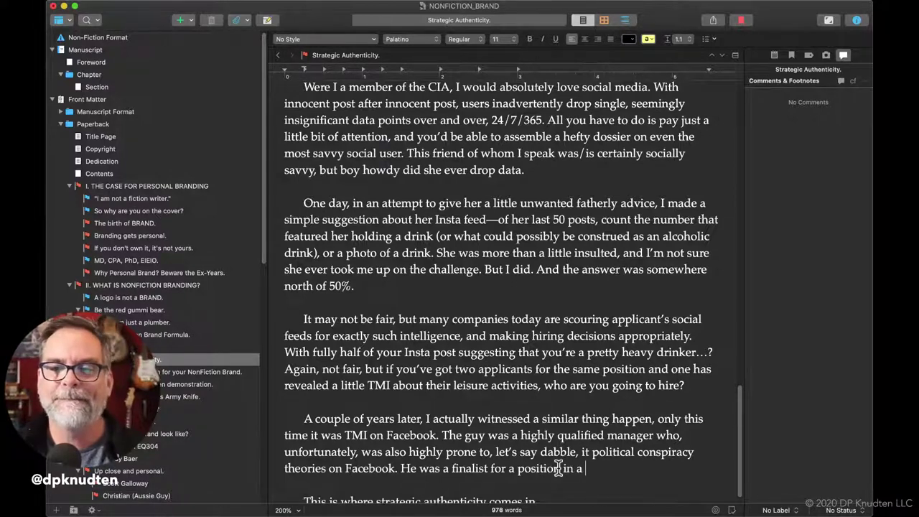
text(non)
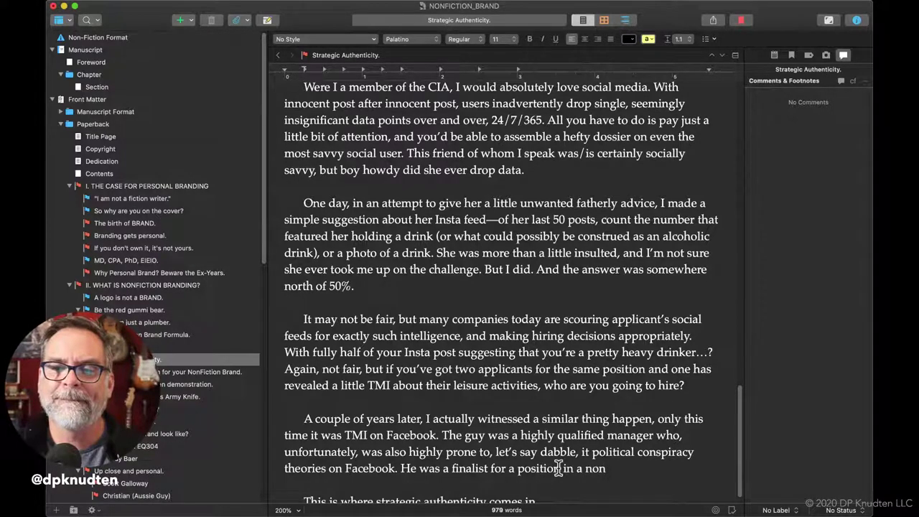
text(-profit)
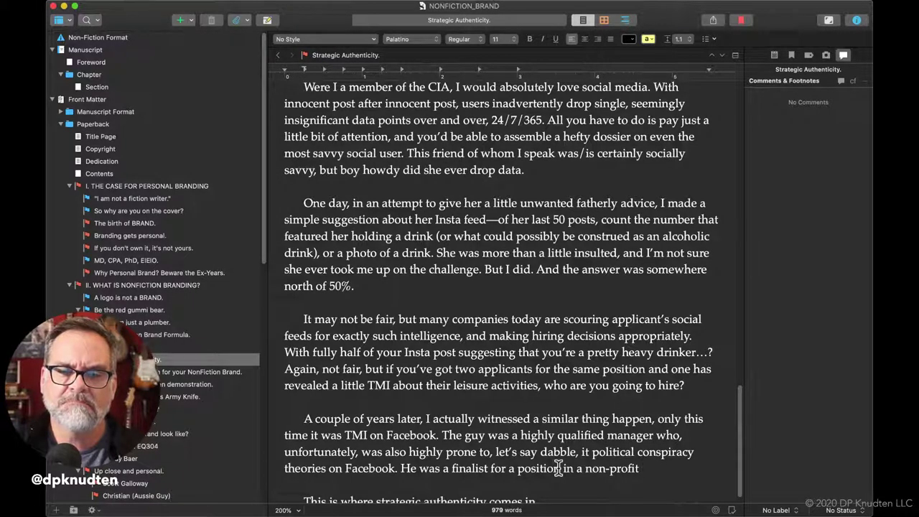
text(org)
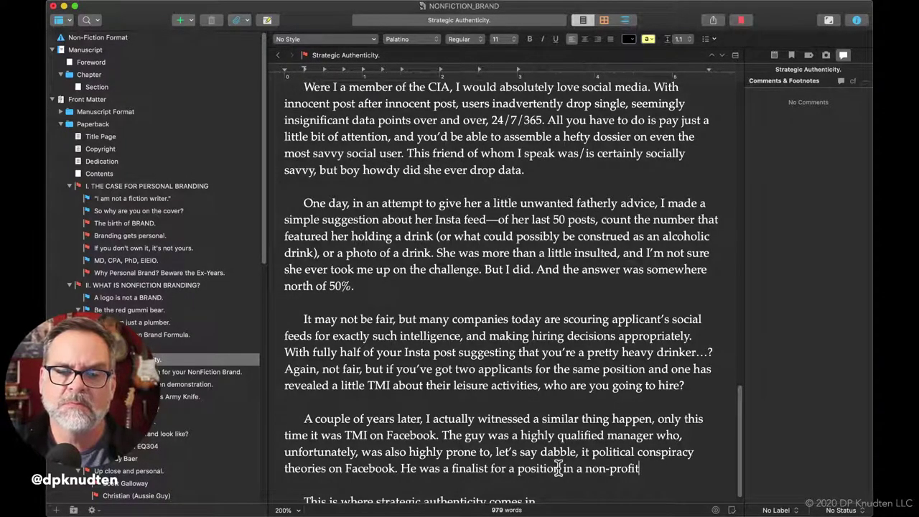
text(an)
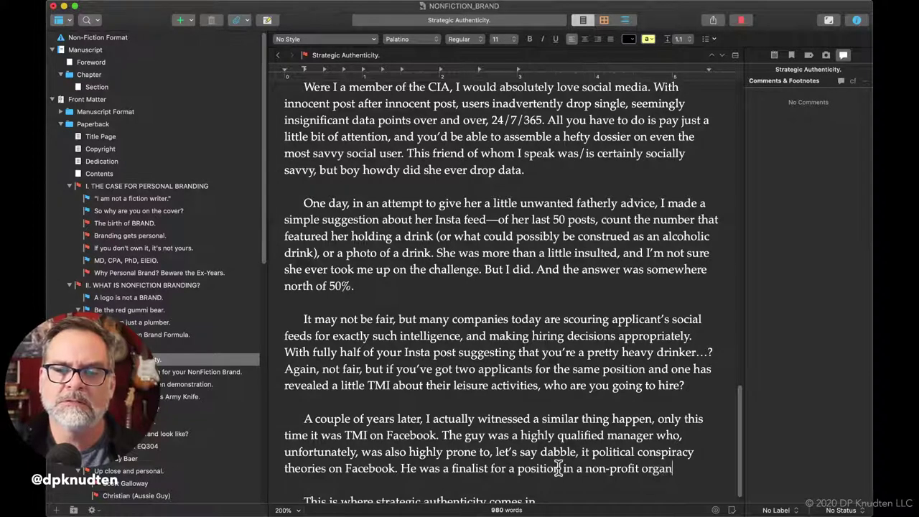
text(ization, a)
Add 'at the same time he was...questioning...the validity of non-profits as business entities.'
key(BackSpace)
key(BackSpace)
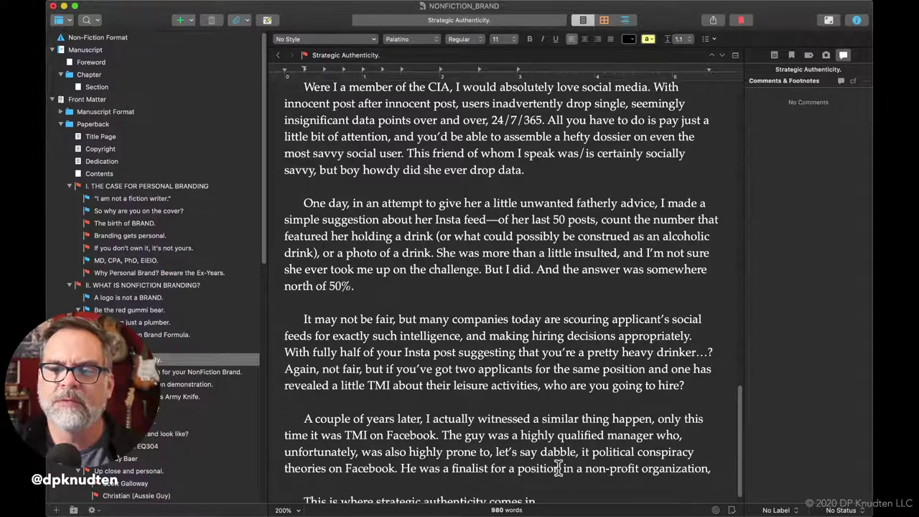
text(at the)
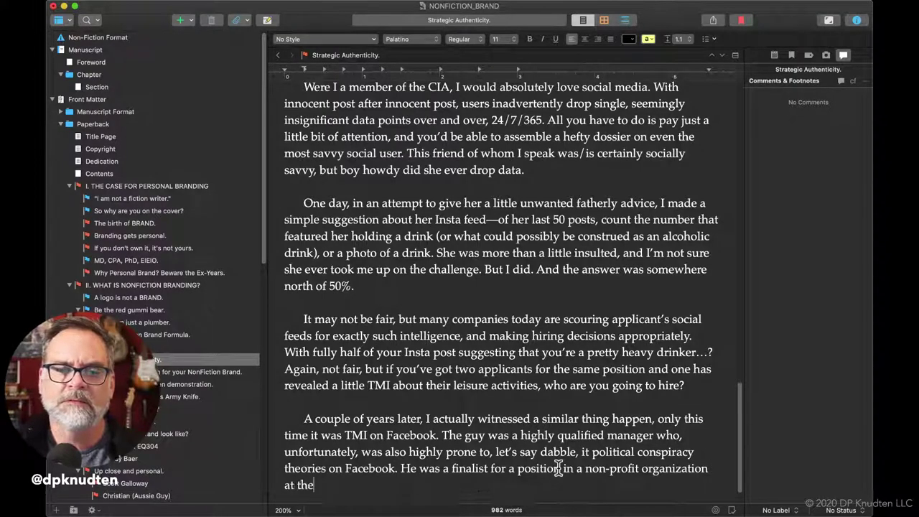
text( same time he)
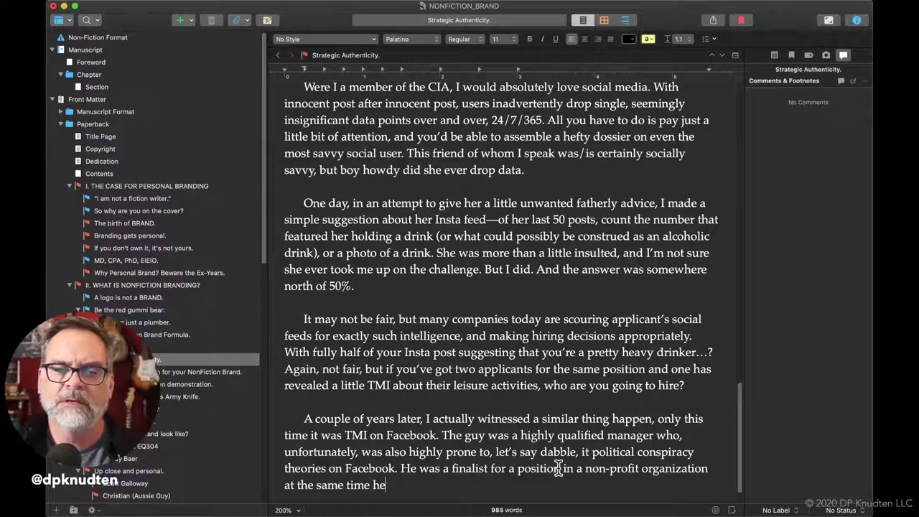
text( was)
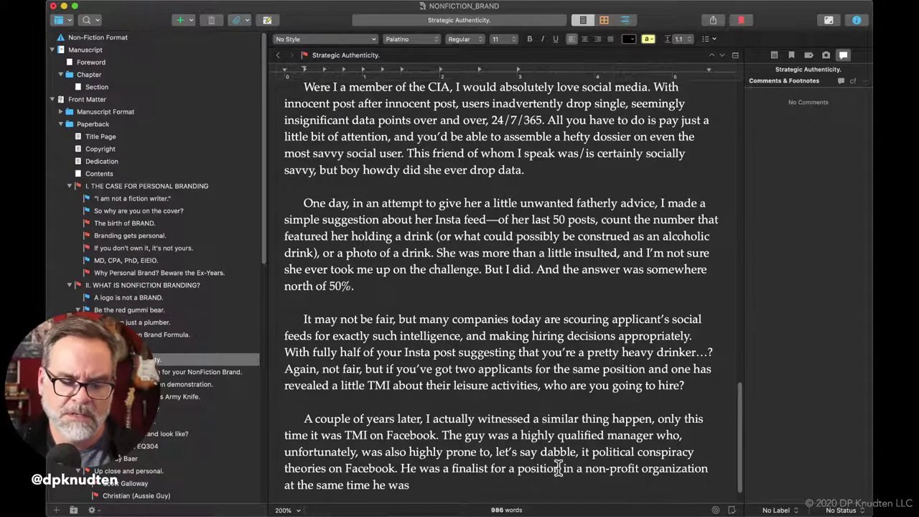
key(BackSpace)
text(...)
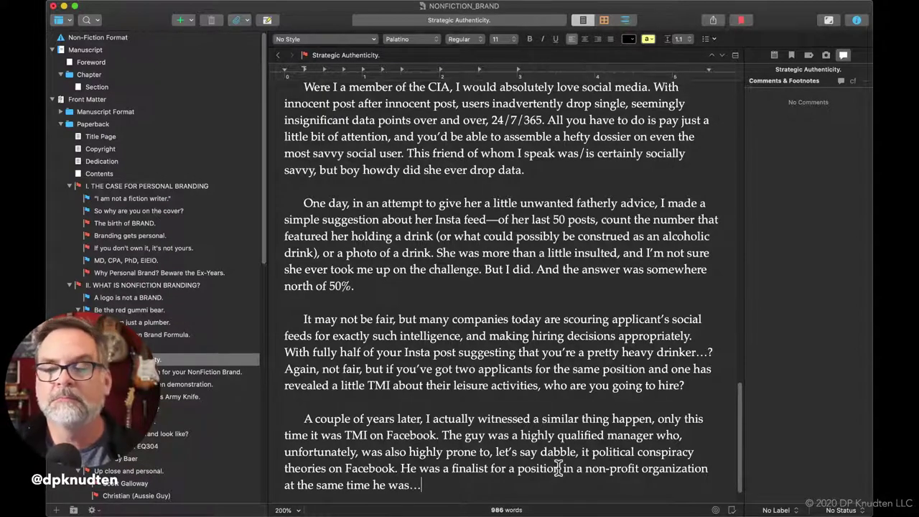
text(questioning)
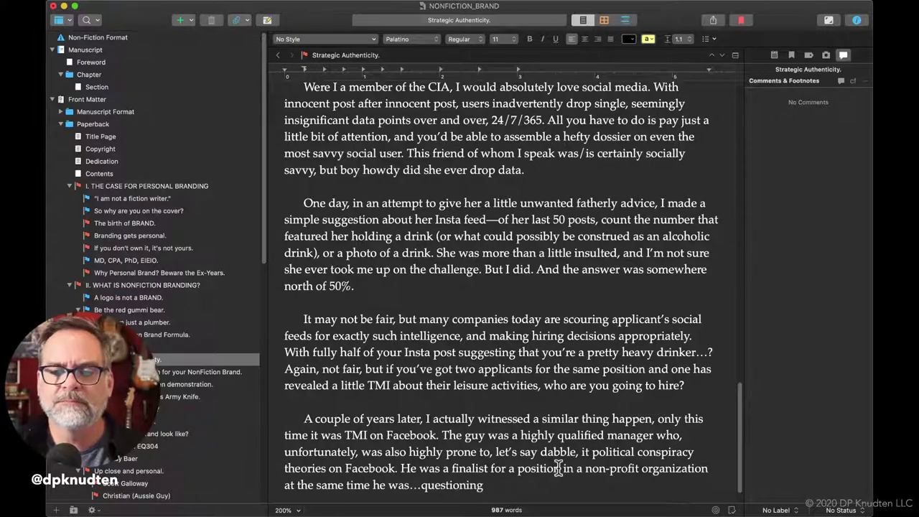
text(...)
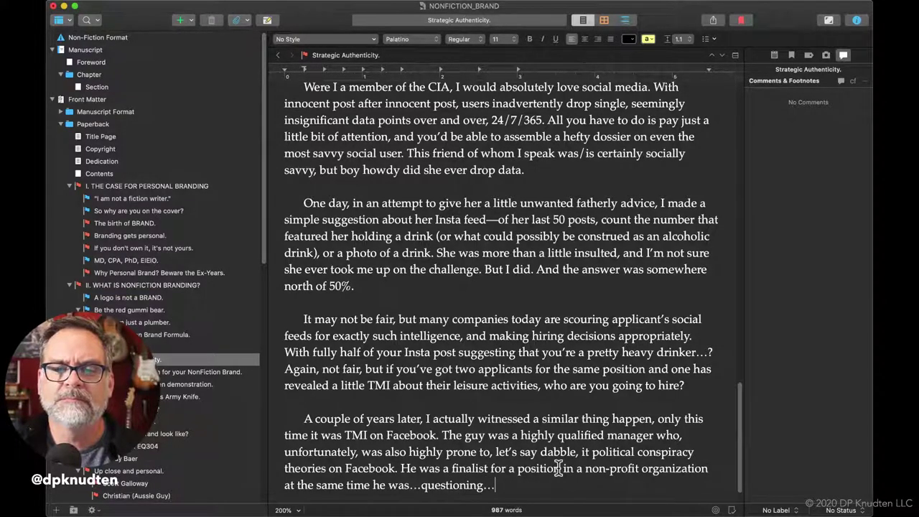
text(a)
key(BackSpace)
text(the )
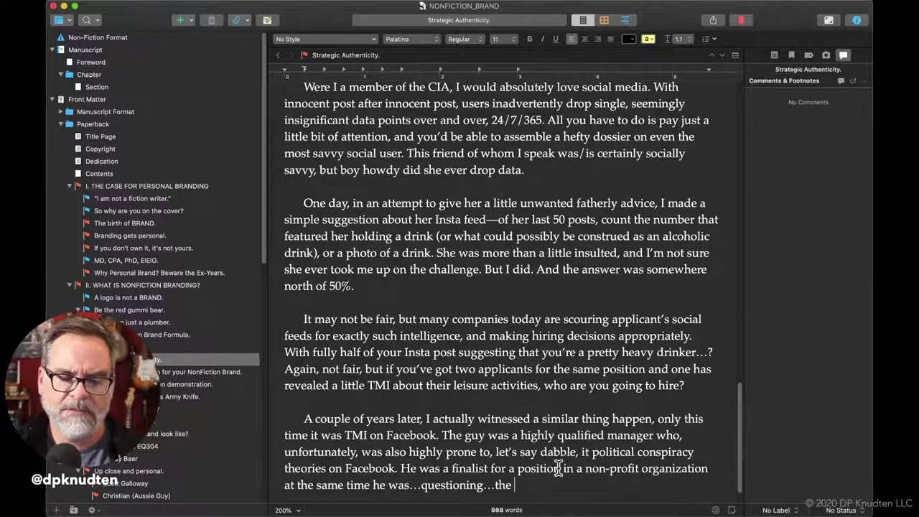
text(validity of non-profit organ)
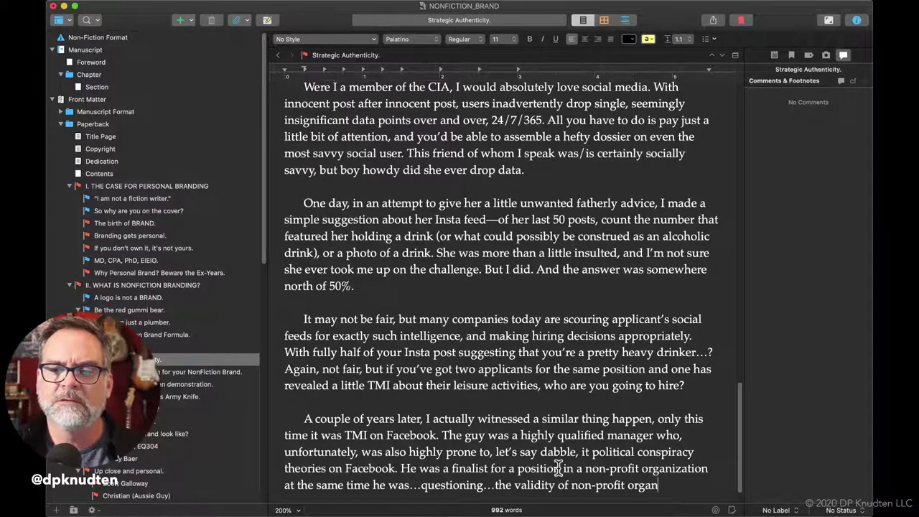
text(izations )
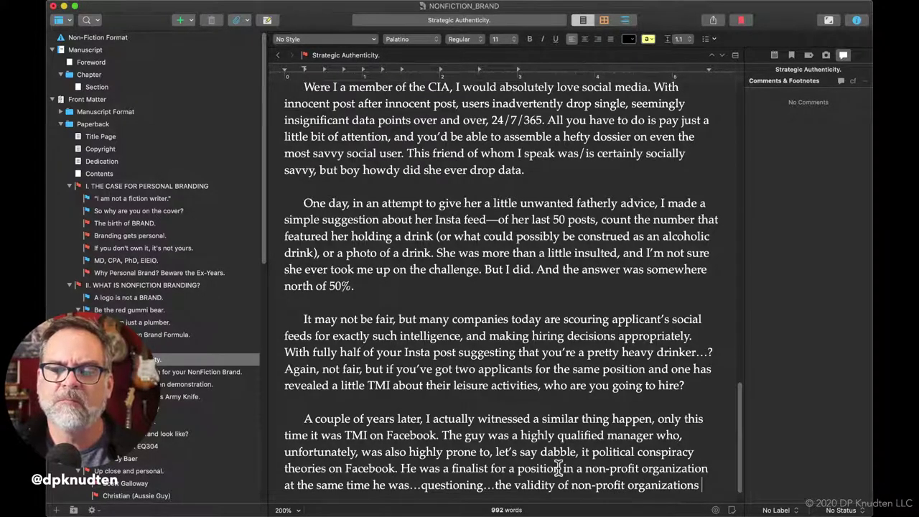
text(in)
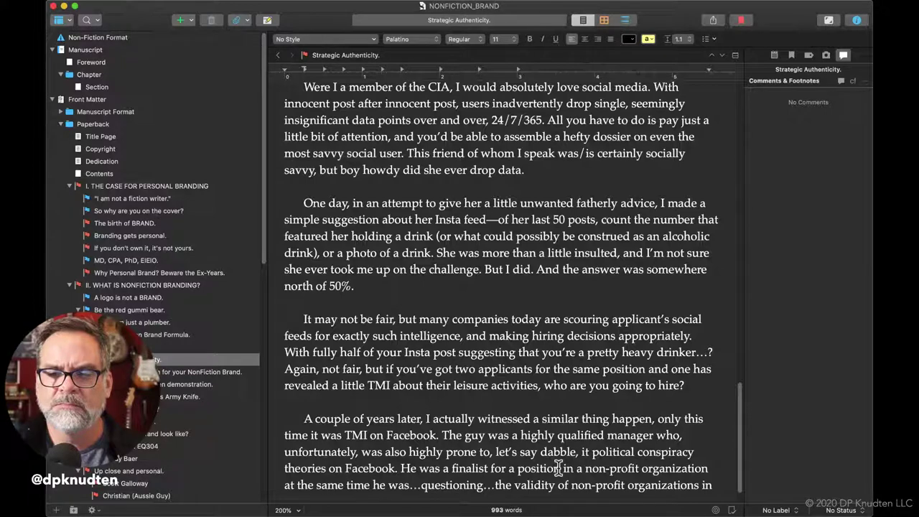
key(BackSpace)
key(BackSpace)
key(BackSpace)
key(BackSpace)
key(BackSpace)
key(BackSpace)
key(BackSpace)
key(BackSpace)
key(BackSpace)
key(BackSpace)
key(BackSpace)
key(BackSpace)
key(BackSpace)
key(BackSpace)
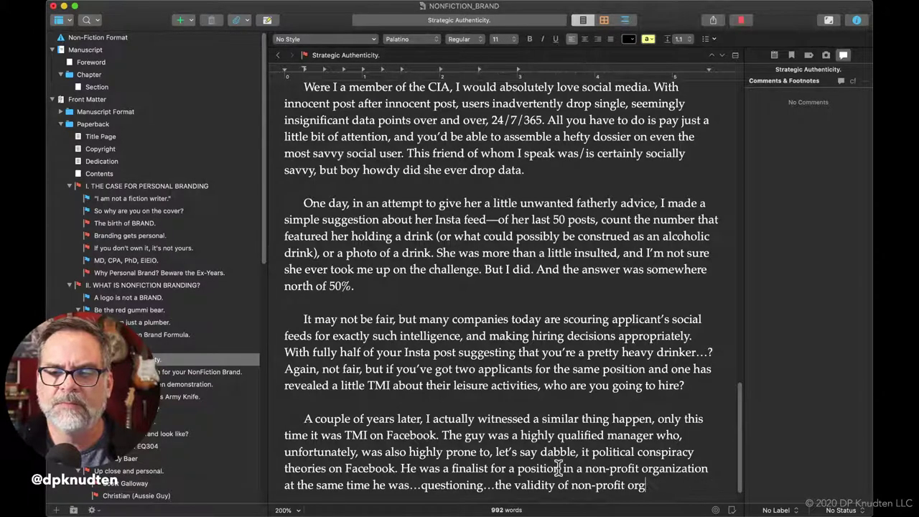
key(BackSpace)
key(BackSpace)
key(BackSpace)
text(s a)
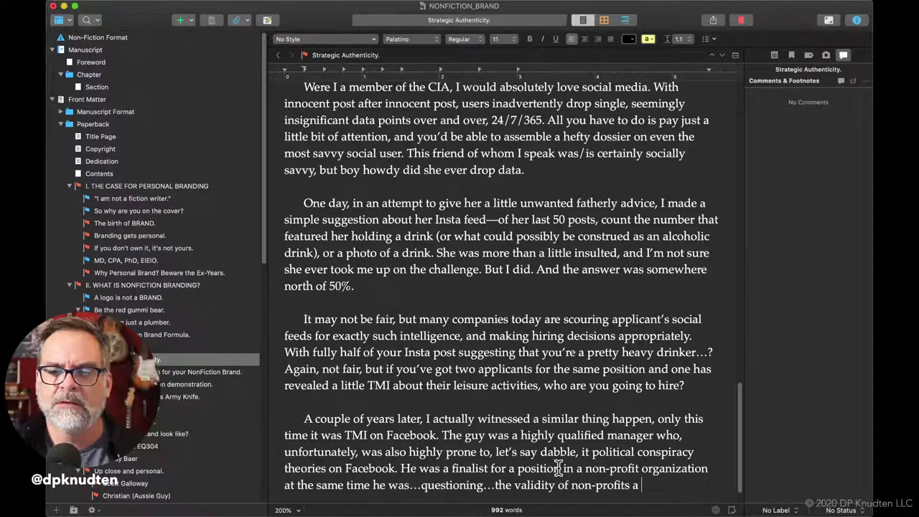
key(BackSpace)
text(s business )
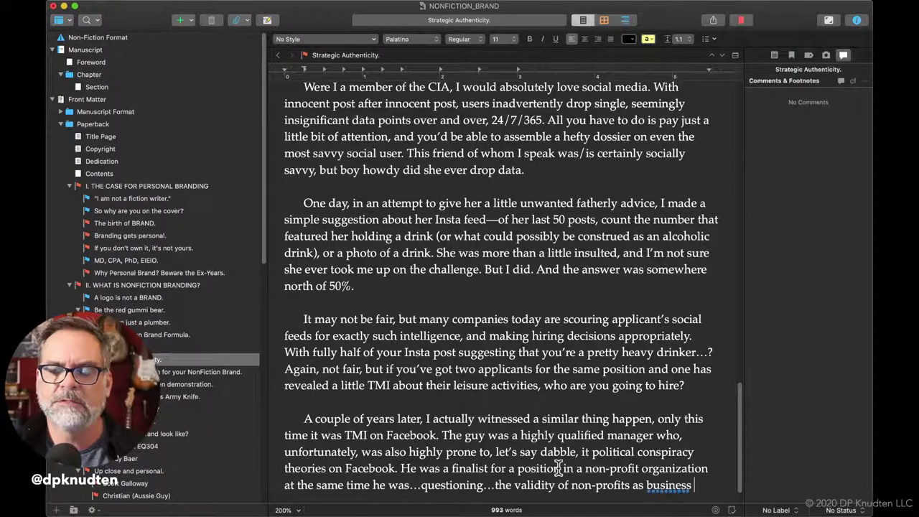
text(entitie)
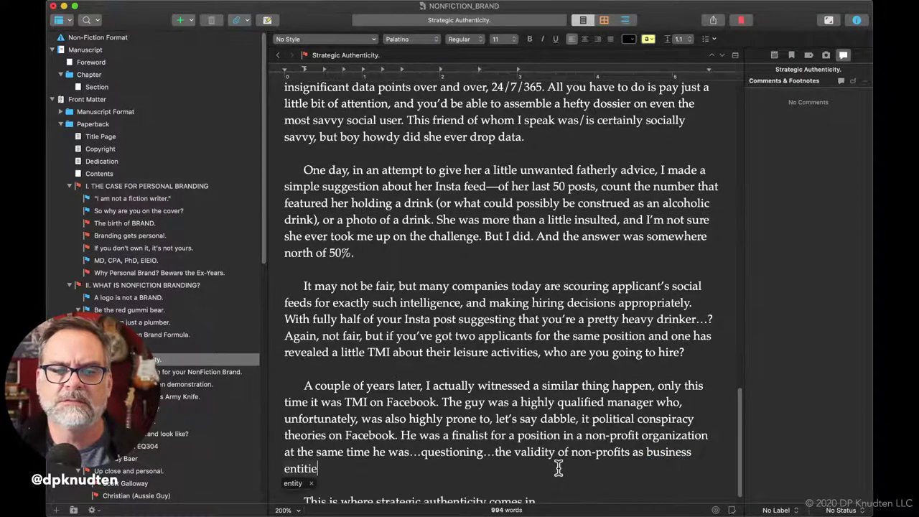
text(s.)
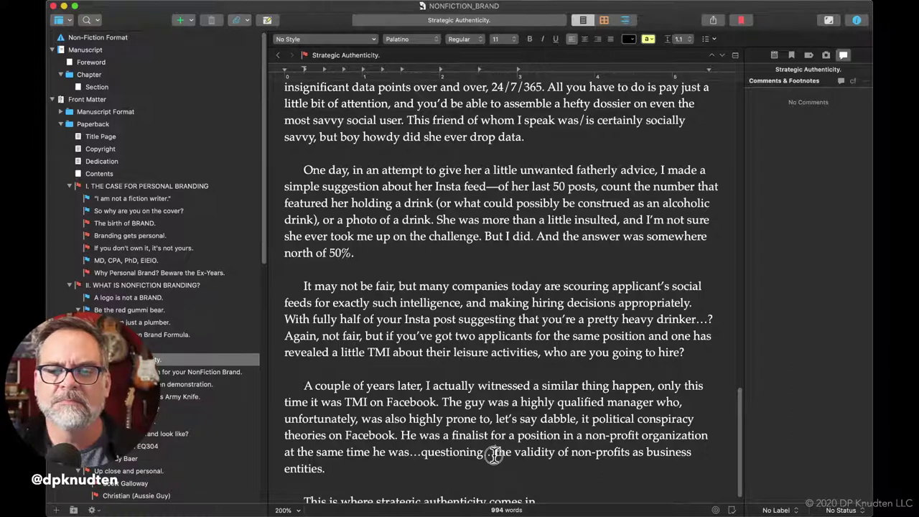
Insert 'rather LOUDLY' after 'he was' in the Facebook sentence
drag(494, 455, 482, 458)
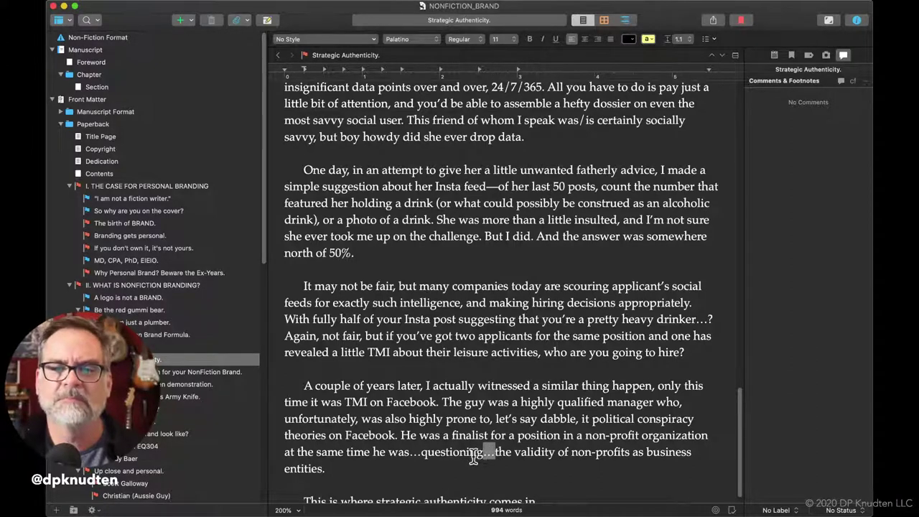
click(422, 452)
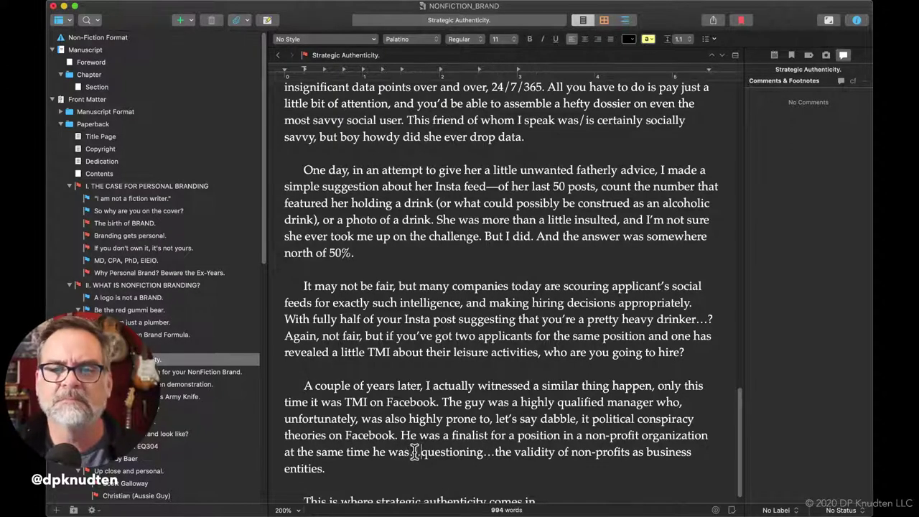
click(369, 468)
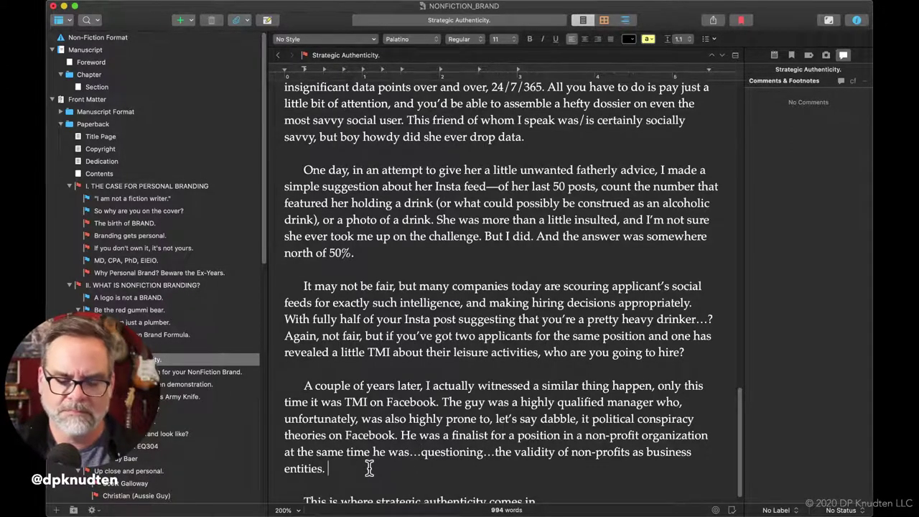
text(Ay ya)
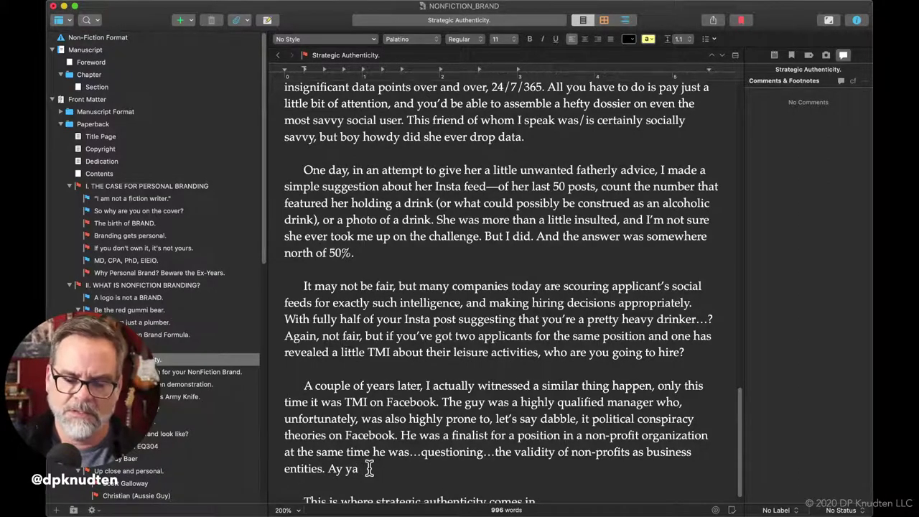
text(y, ya)
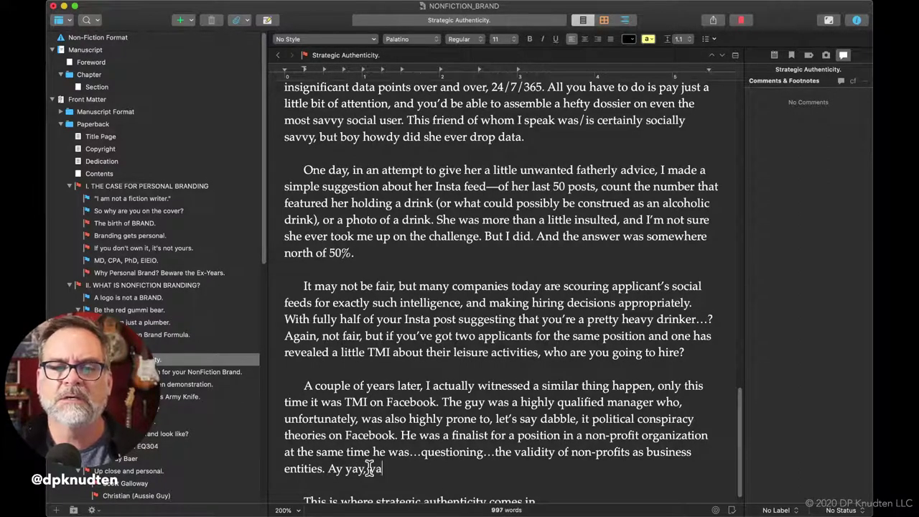
key(BackSpace)
key(BackSpace)
key(BackSpace)
key(BackSpace)
key(BackSpace)
key(BackSpace)
key(BackSpace)
key(BackSpace)
key(BackSpace)
key(BackSpace)
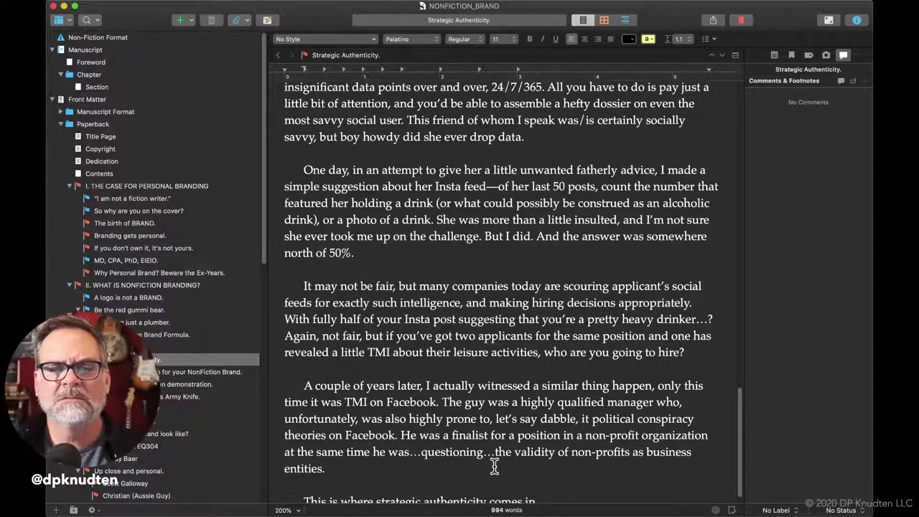
text(rather )
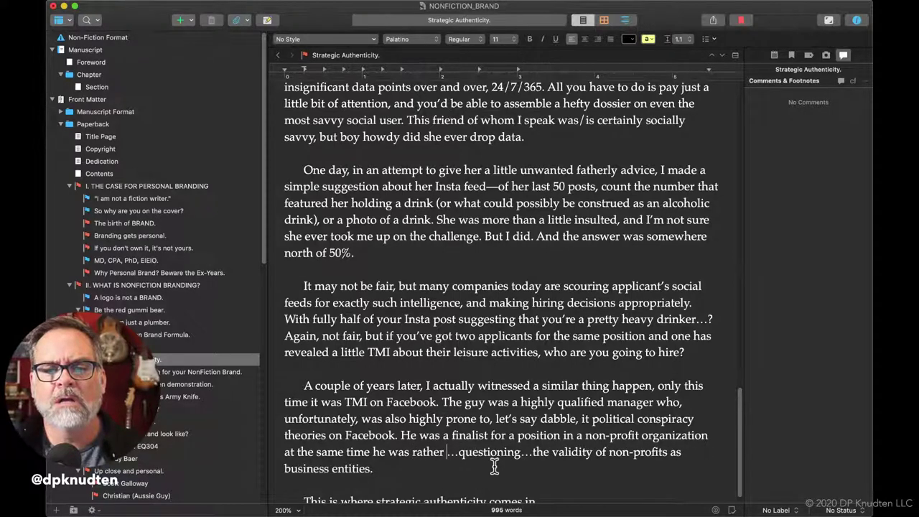
text(LOUDLY)
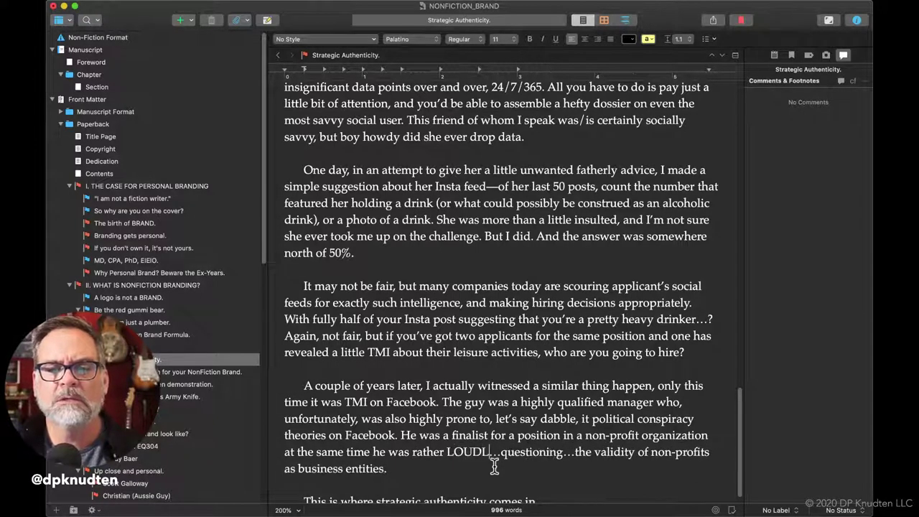
Replace both ellipses around 'questioning' with plain spaces
key(Right)
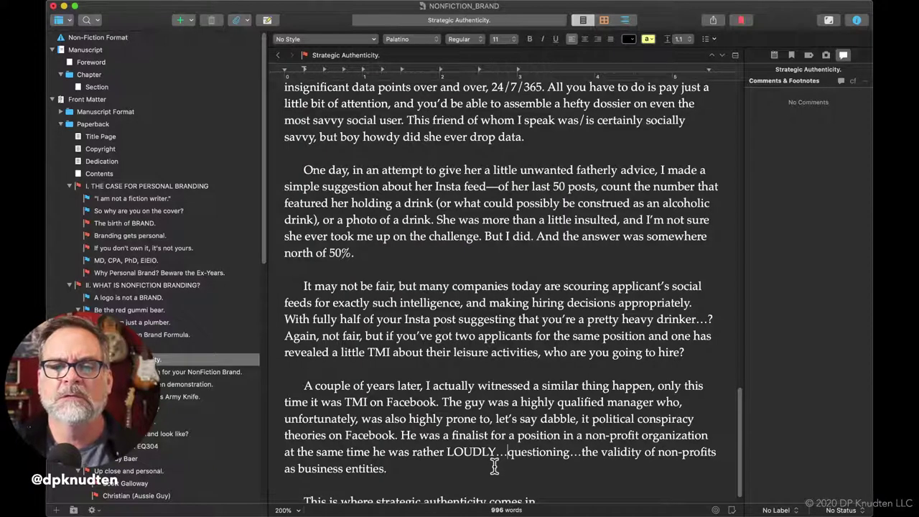
key(BackSpace)
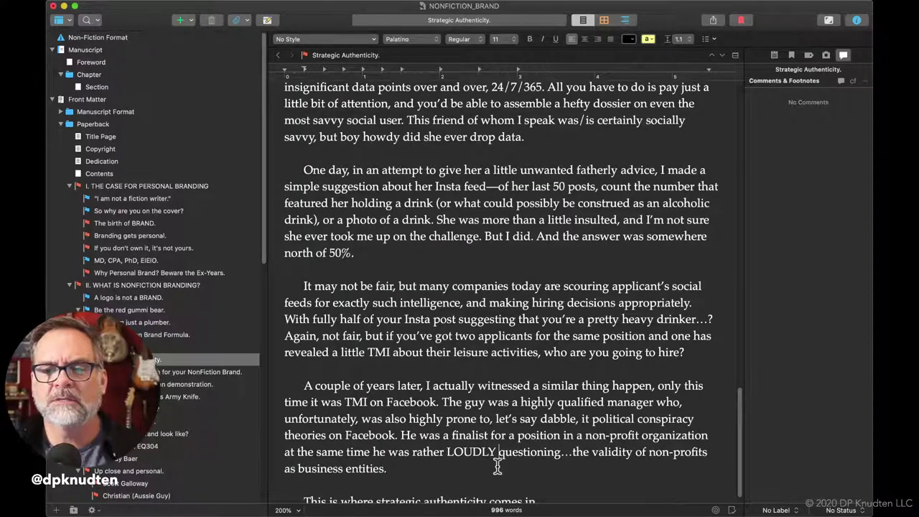
click(572, 452)
key(BackSpace)
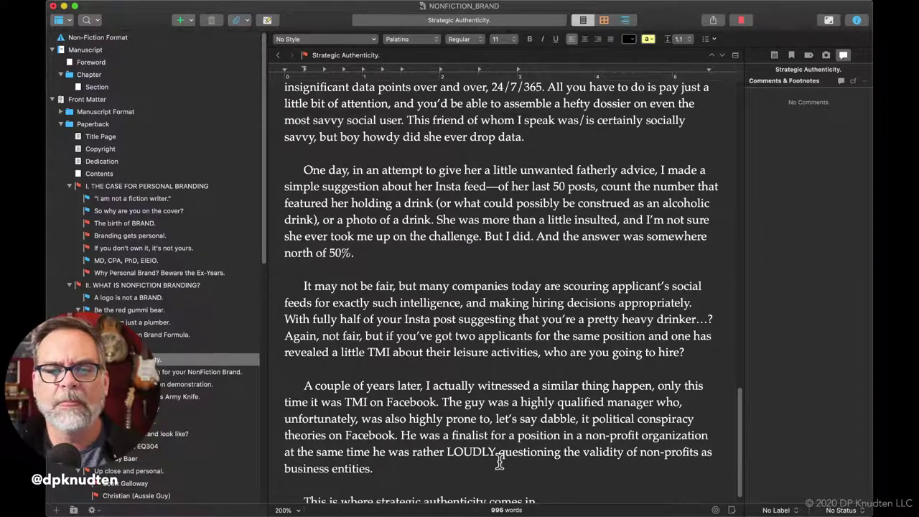
click(452, 466)
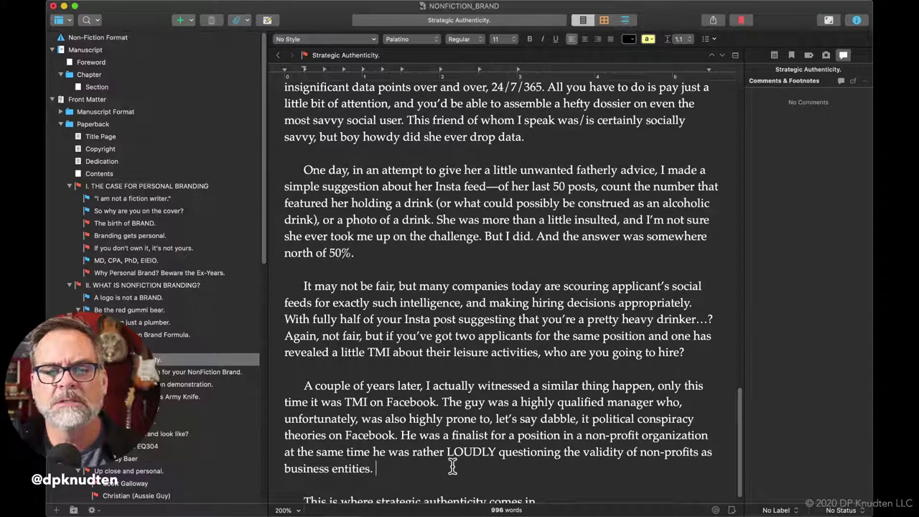
Add 'On Facebook. Where anyone who did a basic search of his name could see it.'
text(On Facebo)
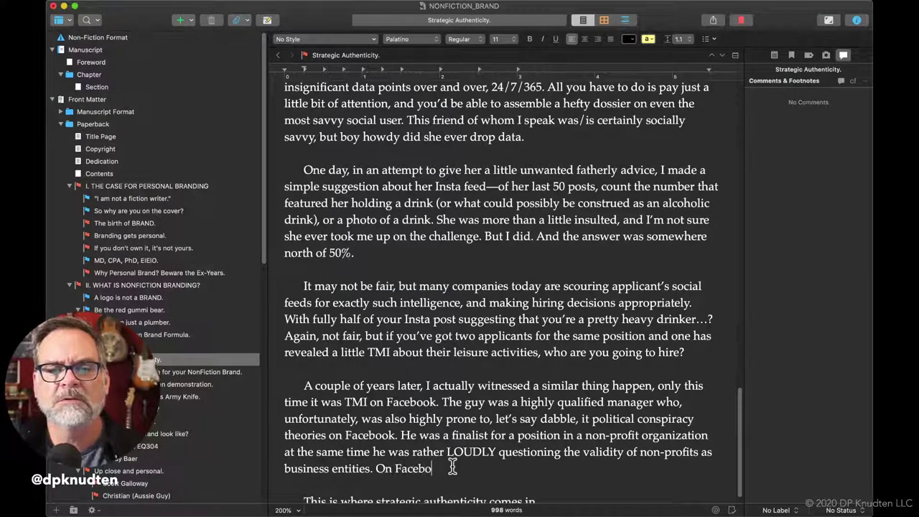
text(ok.)
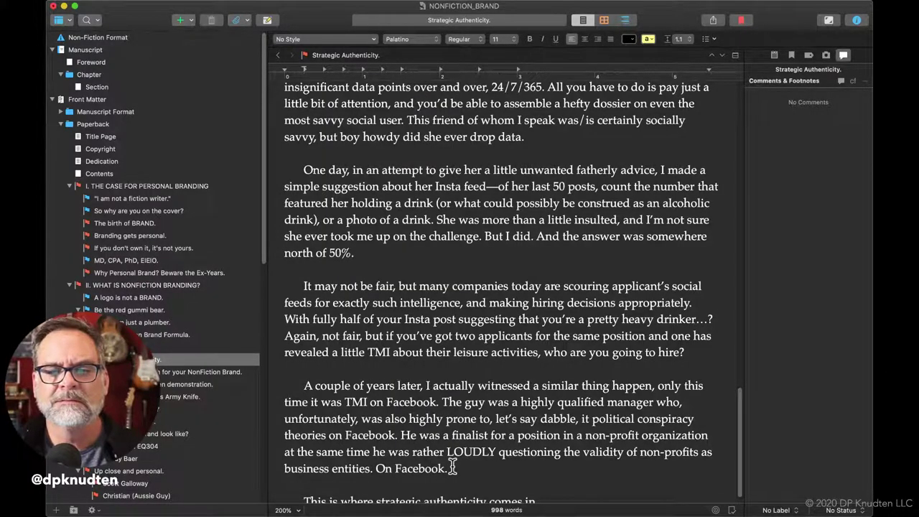
text( Where )
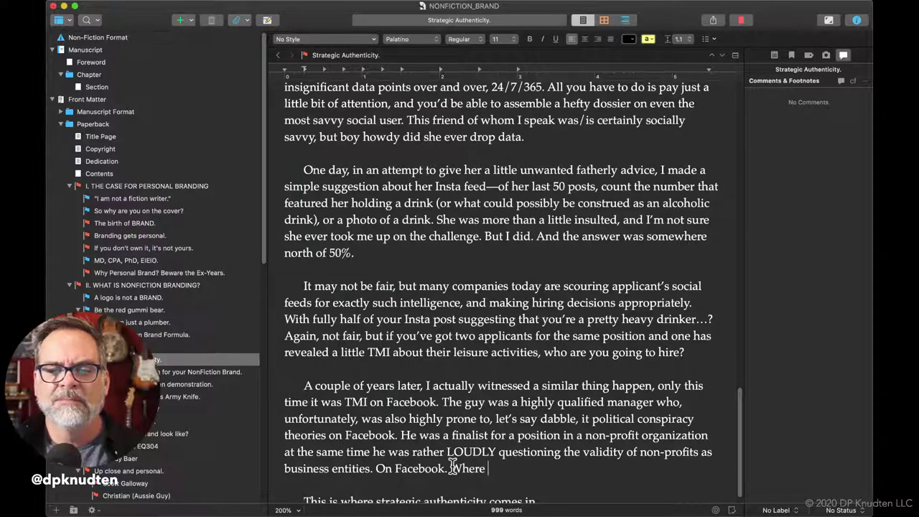
text(anyone)
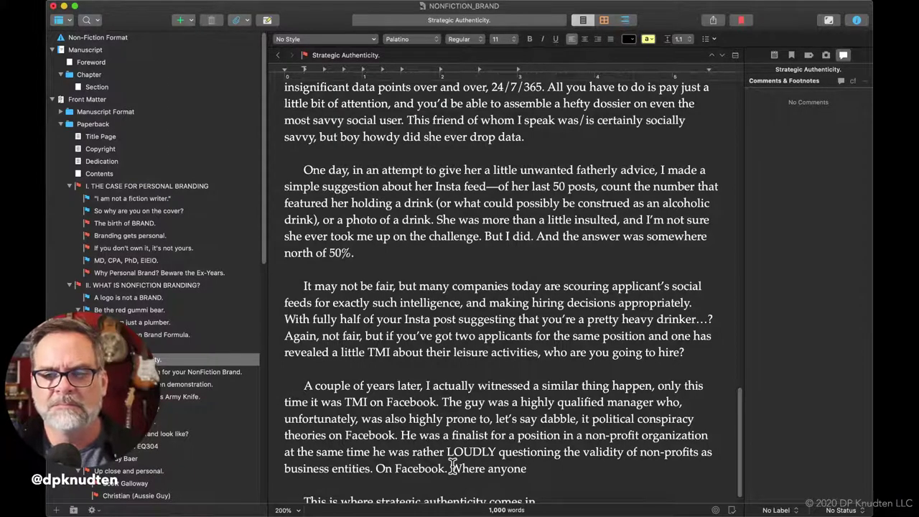
text( who did )
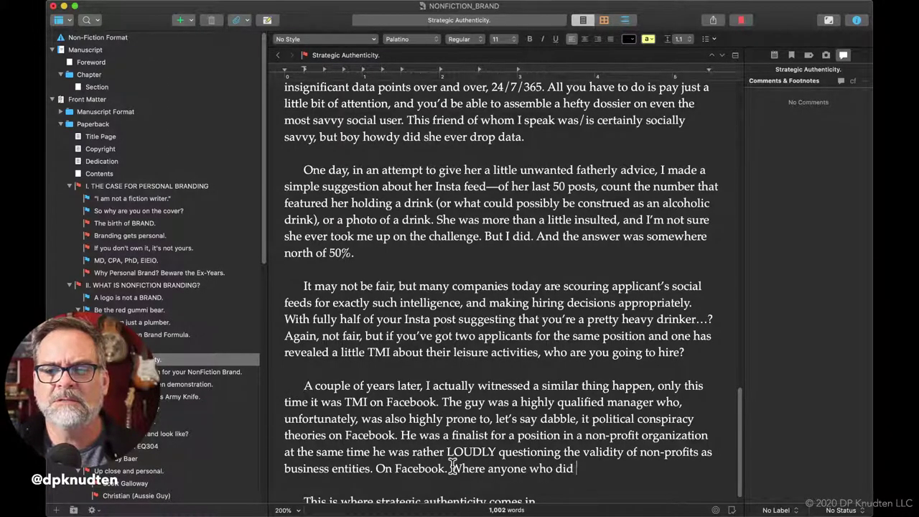
text(a basis)
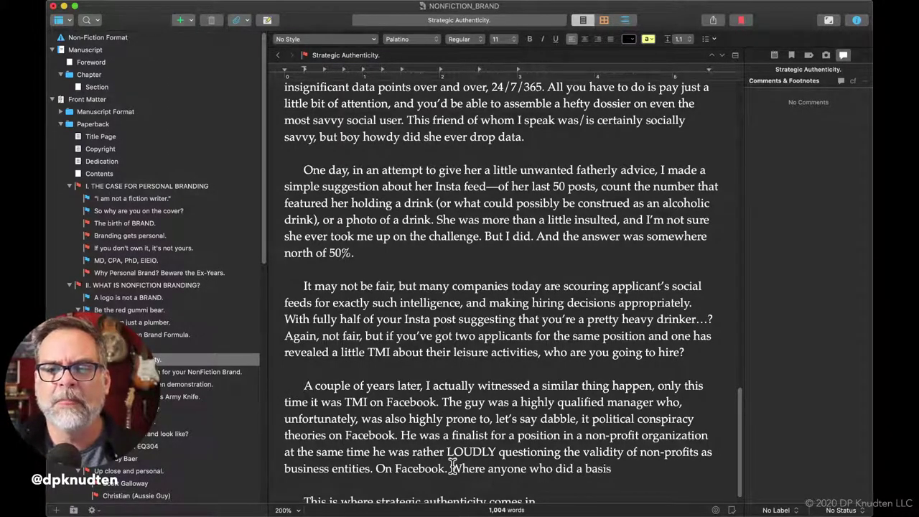
key(BackSpace)
text(c se)
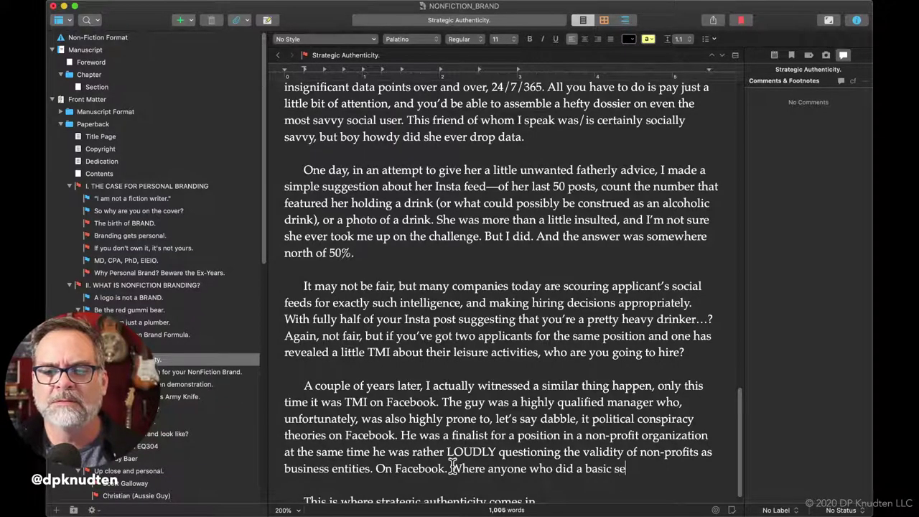
text(arch of his name )
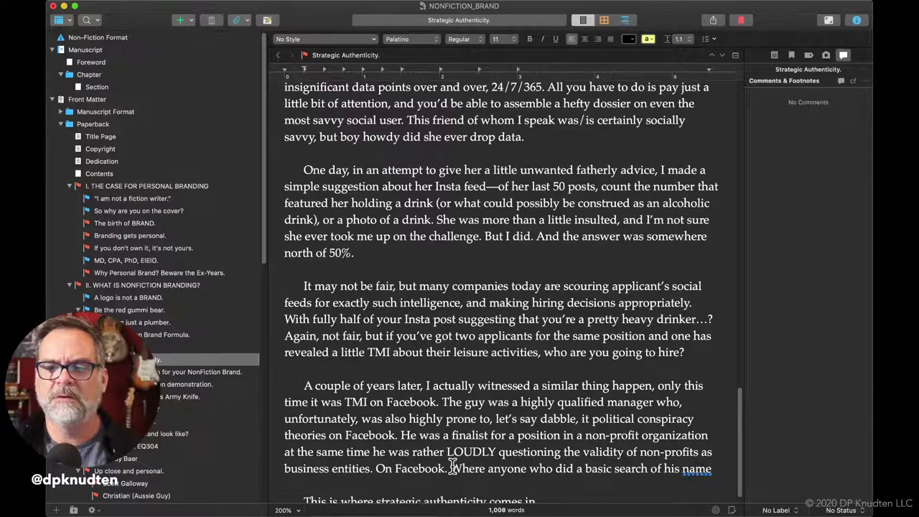
text(could)
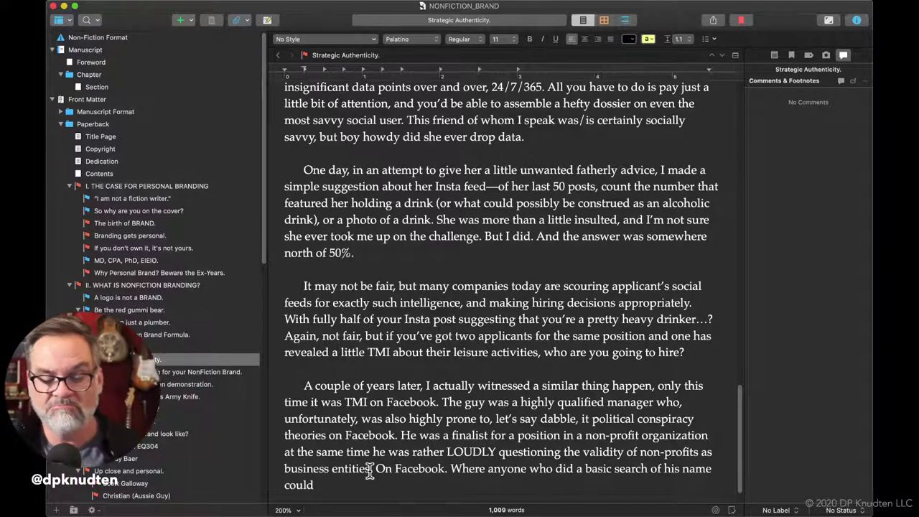
text(see it)
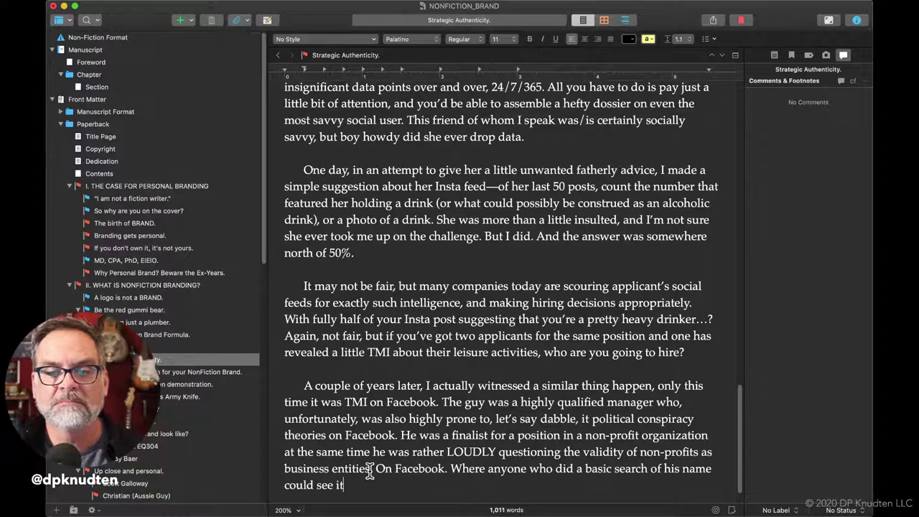
text(.)
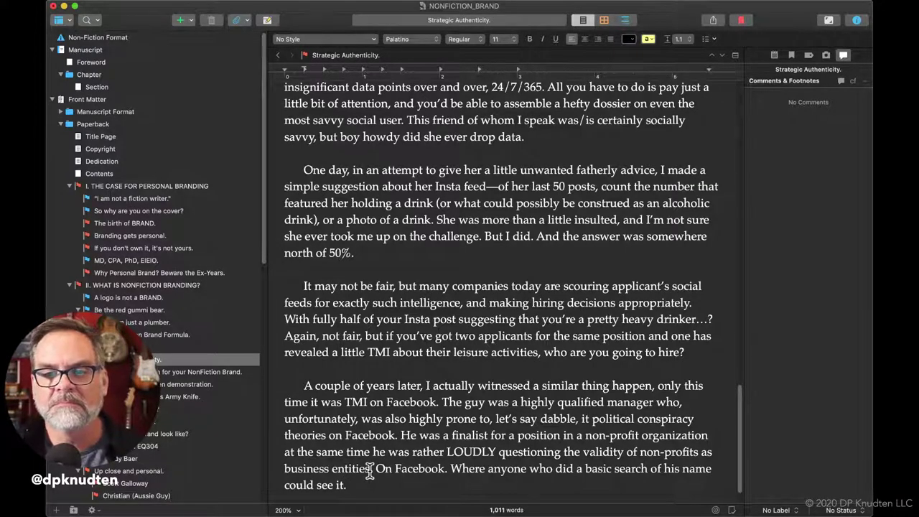
text( T)
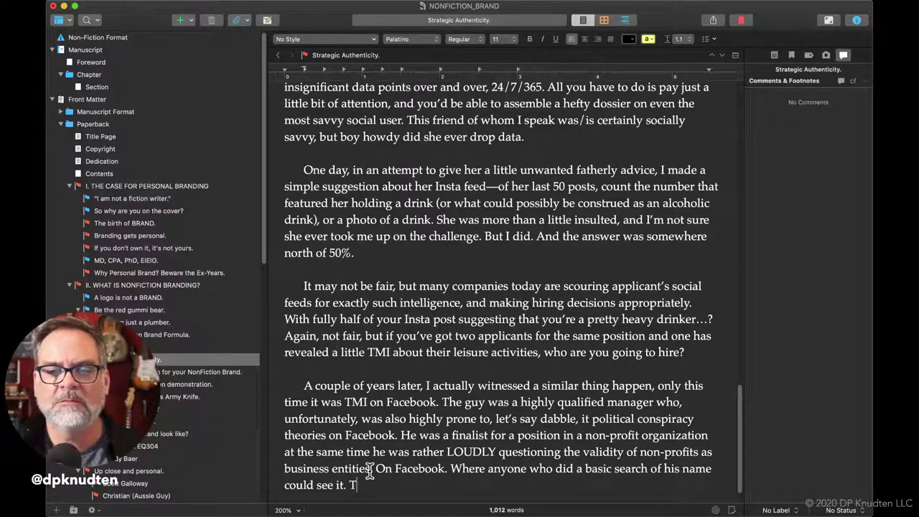
text(oo muc)
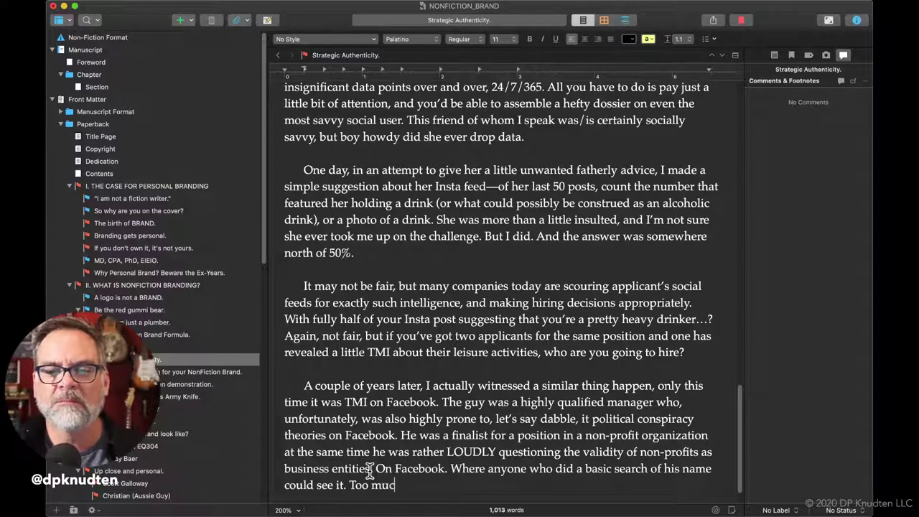
text(h information)
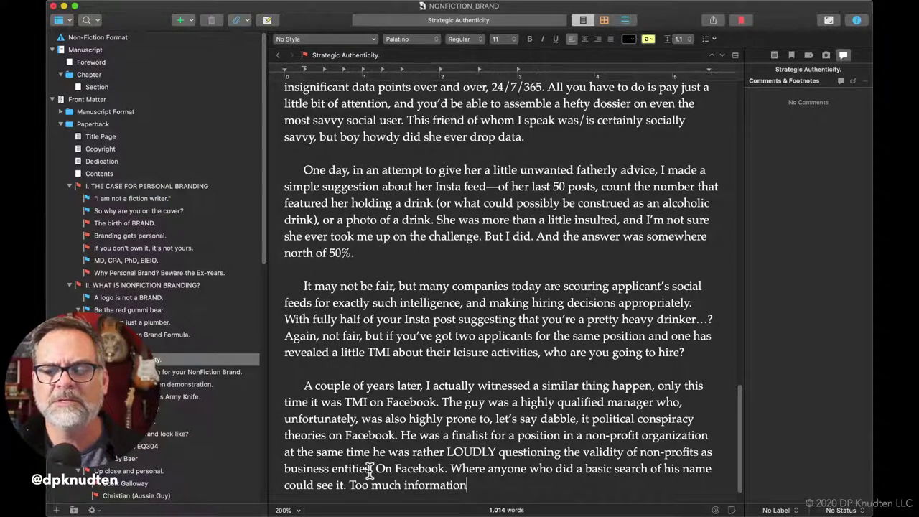
text(, dude.)
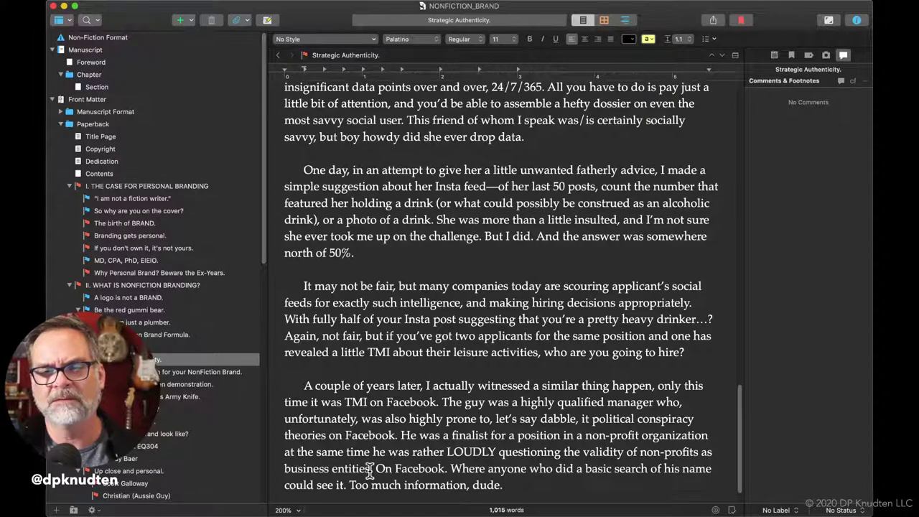
Rework the paragraph's ending to include 'Too bad about that job, dude.'
key(BackSpace)
key(BackSpace)
key(BackSpace)
key(BackSpace)
key(BackSpace)
key(BackSpace)
key(BackSpace)
key(BackSpace)
key(BackSpace)
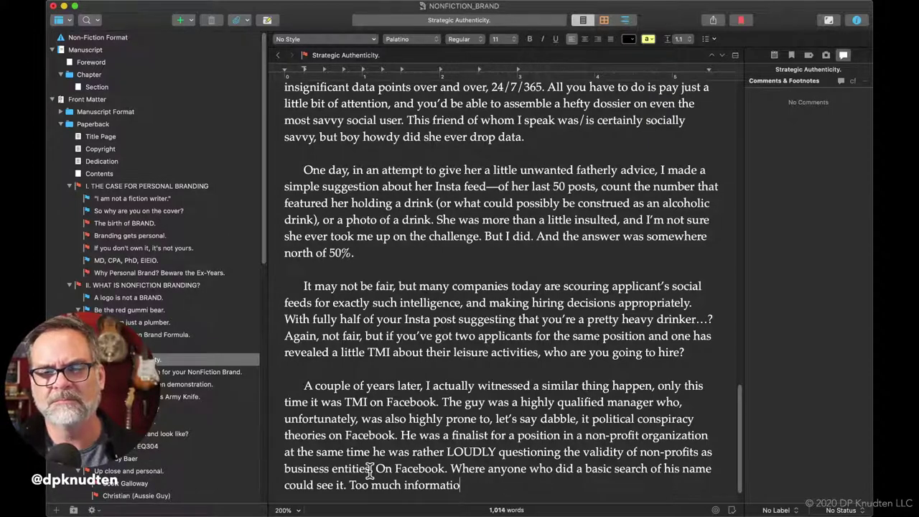
text(n.)
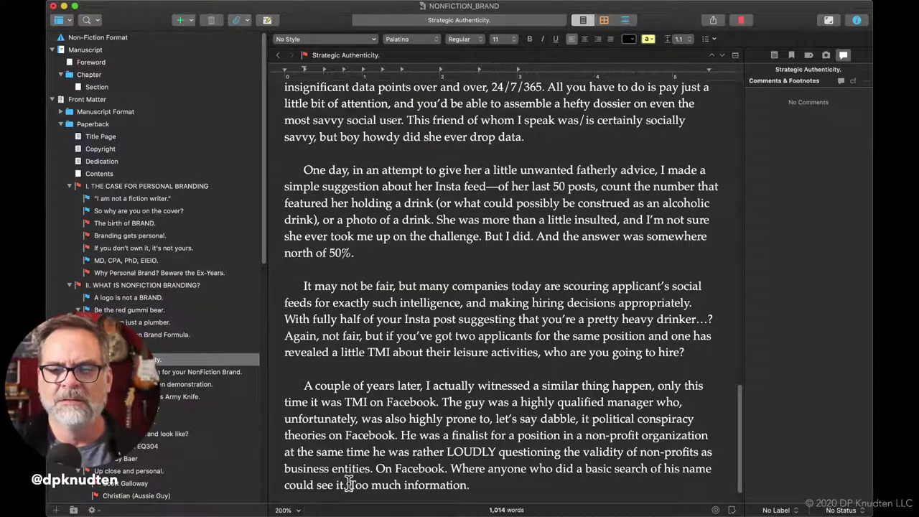
text(.)
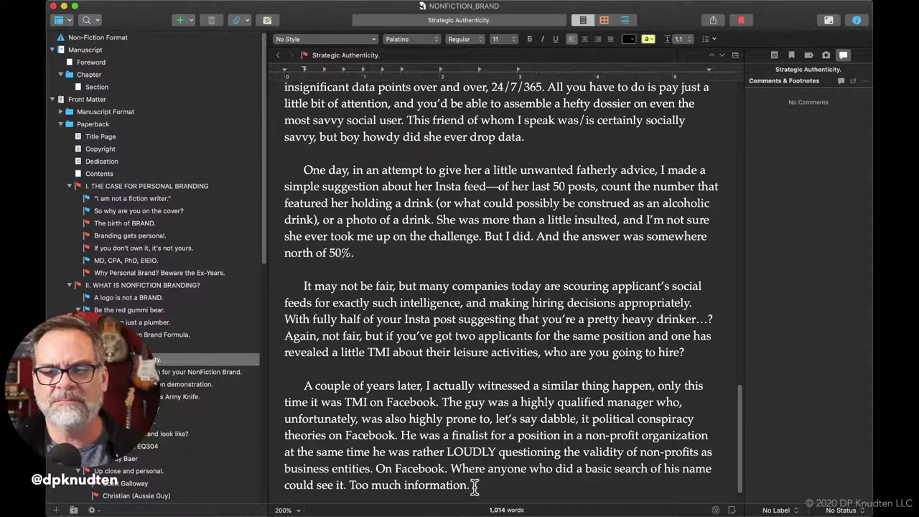
text( Good)
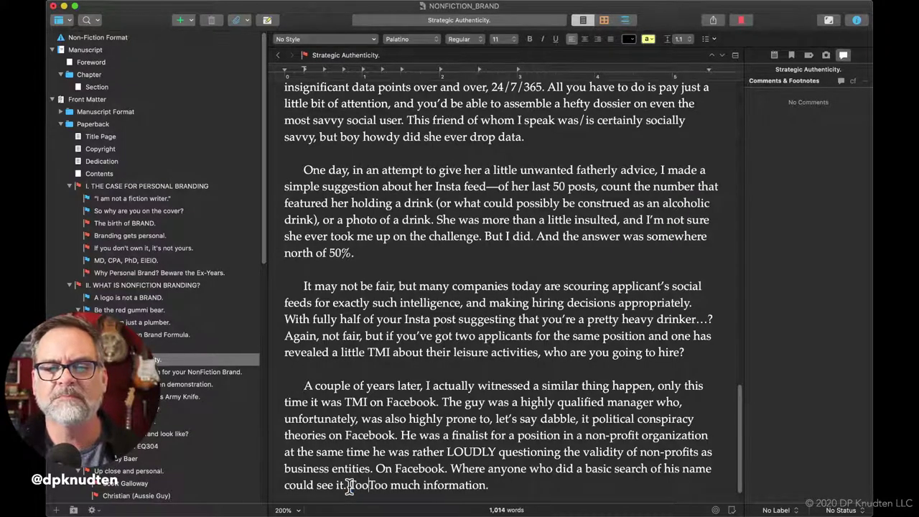
key(BackSpace)
key(BackSpace)
key(BackSpace)
key(BackSpace)
key(BackSpace)
text(Too bad abo)
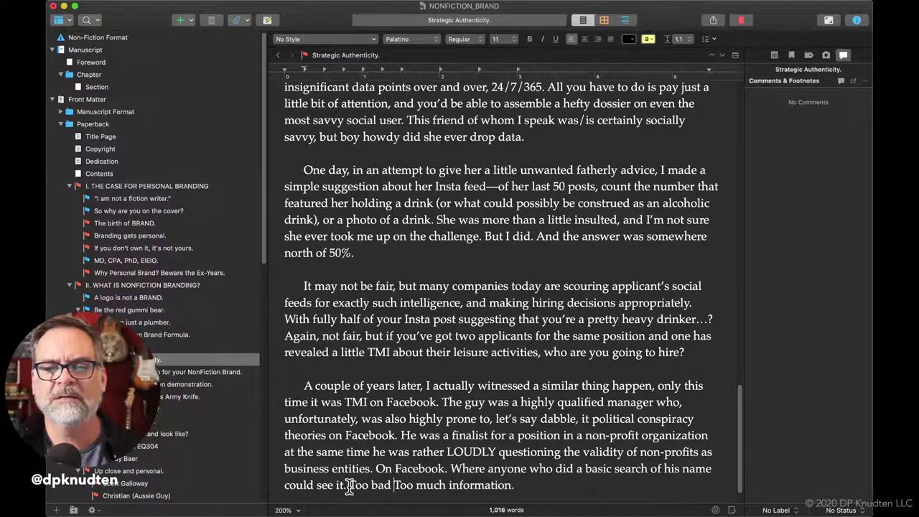
text(ut that job)
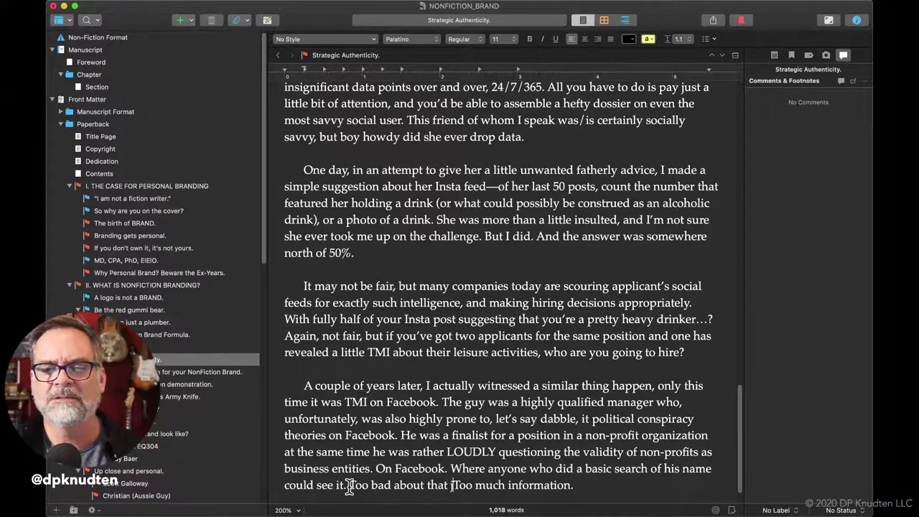
text(, )
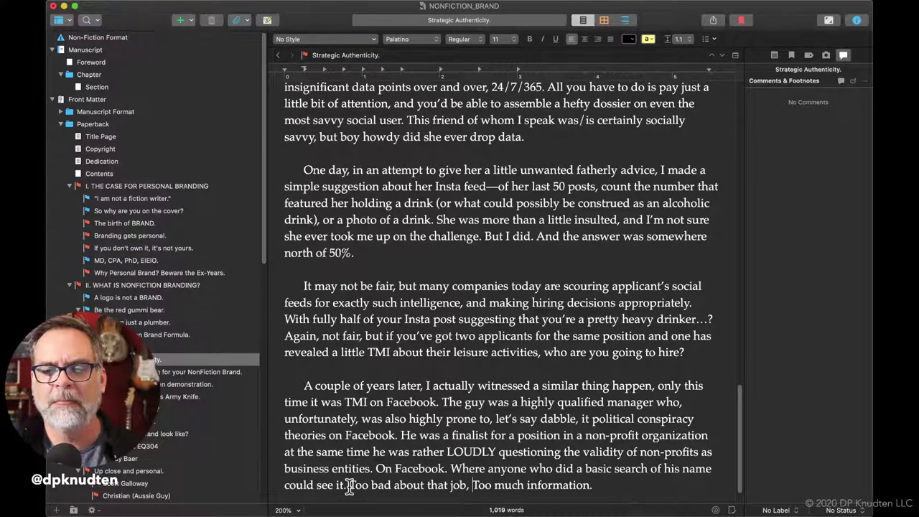
text(dude.)
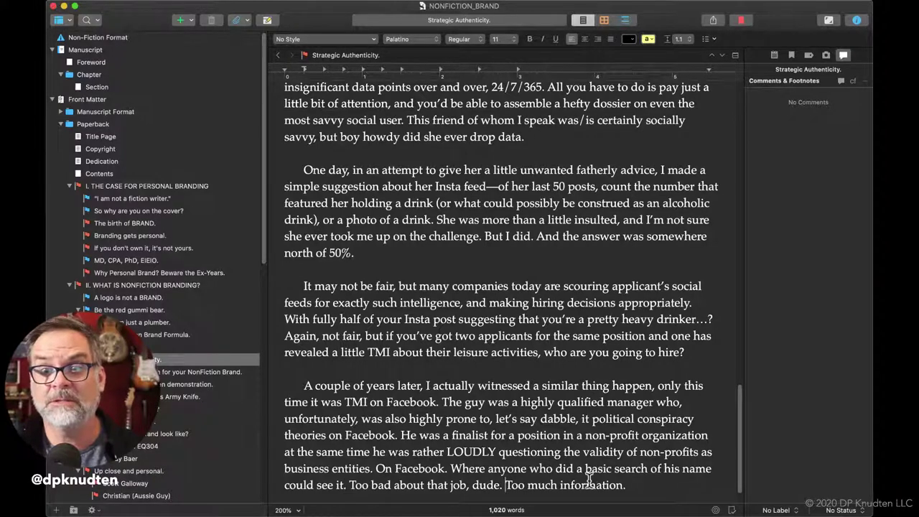
click(626, 485)
Finish with 'too', then start a paragraph asking if the cocktail-enjoying woman should go teetotal
text(too)
key(Return)
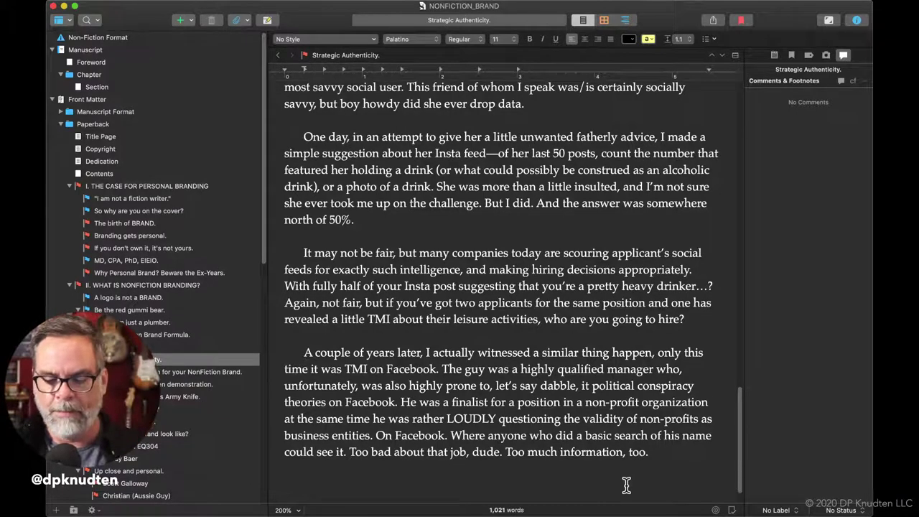
text(Am I sayin)
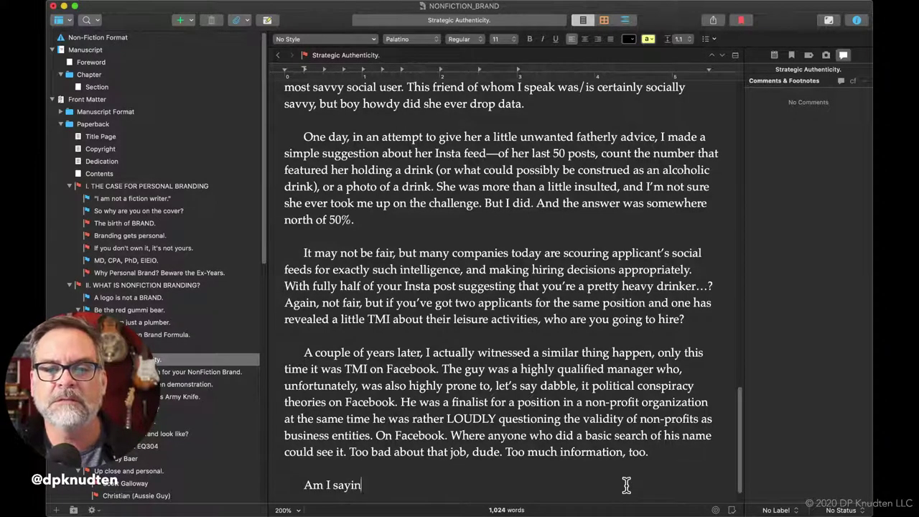
text(g that the )
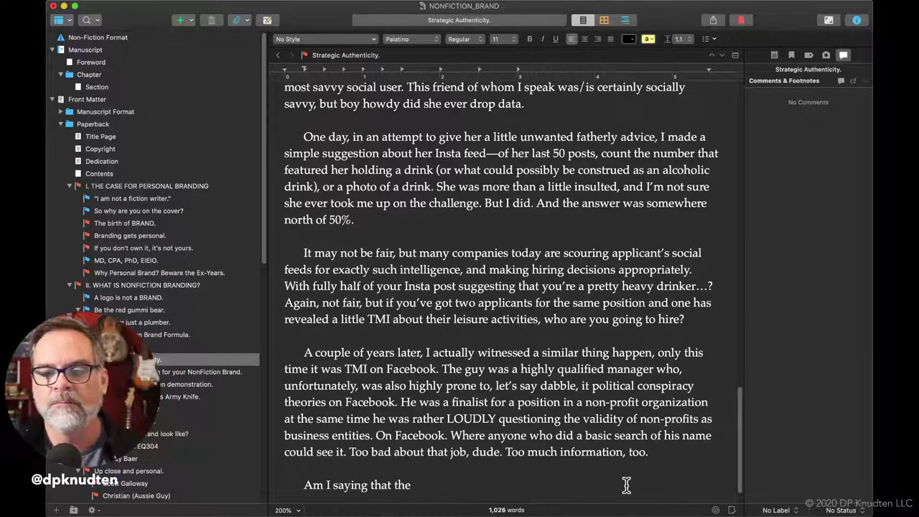
text(woman )
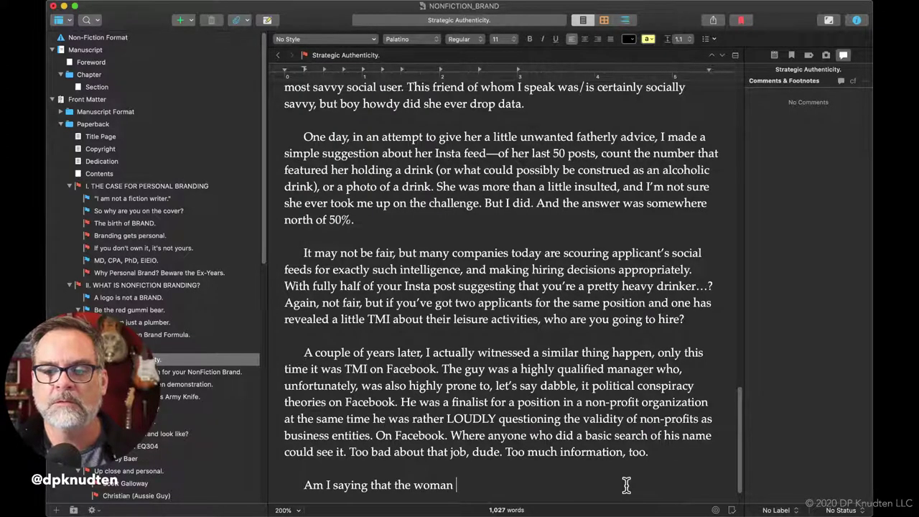
text(who authen)
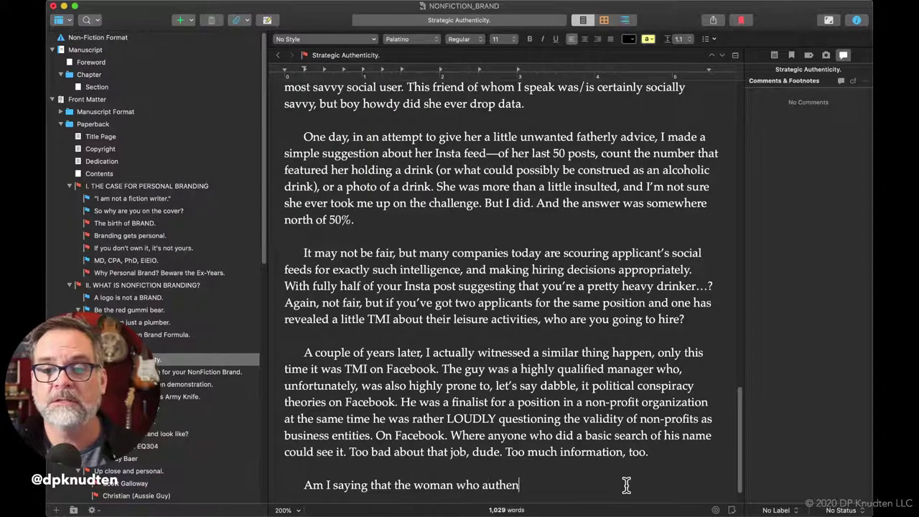
text(tical)
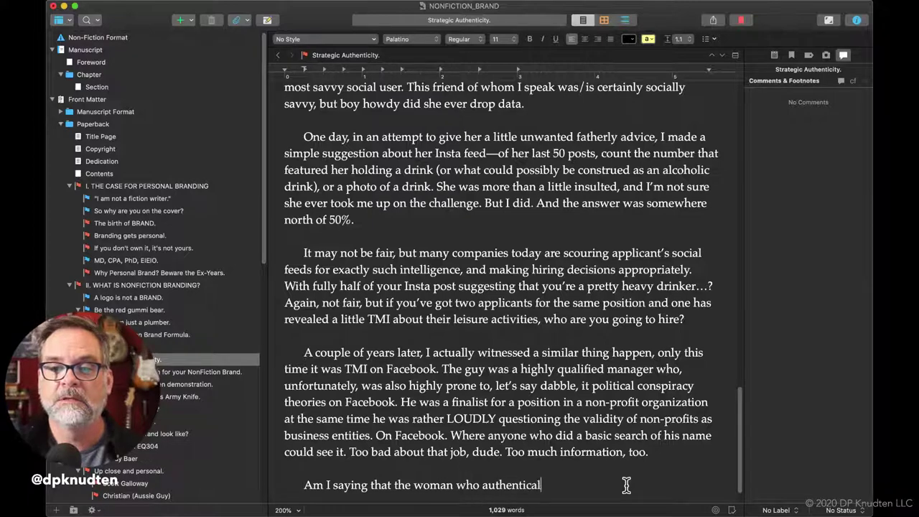
text(ly enjoye)
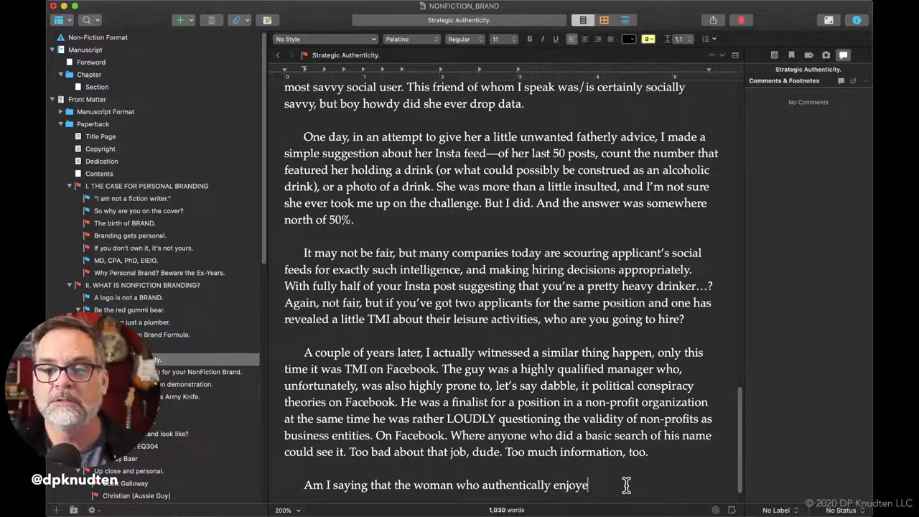
text(d having a )
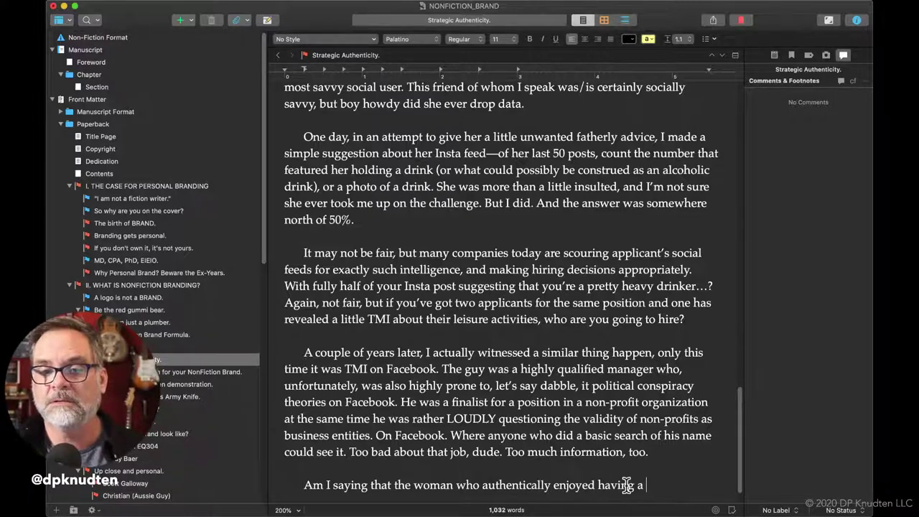
text(docktail or two during off hours )
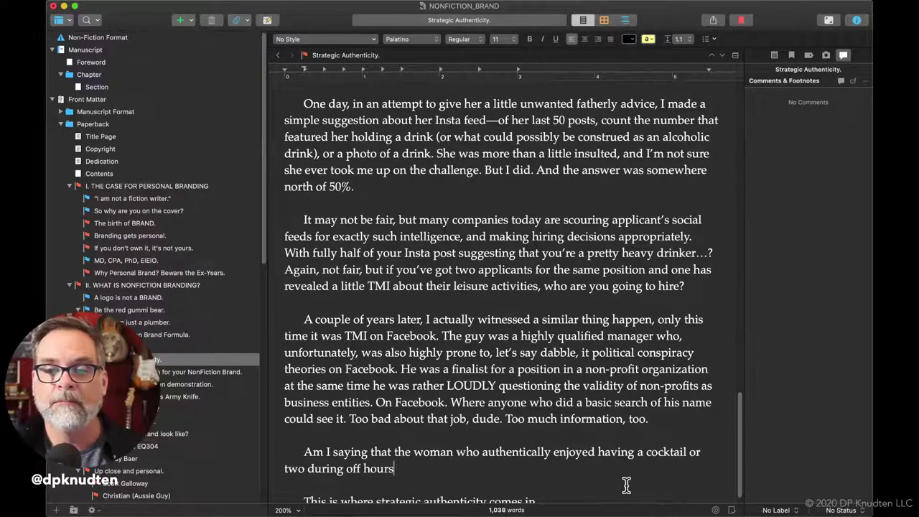
text(should )
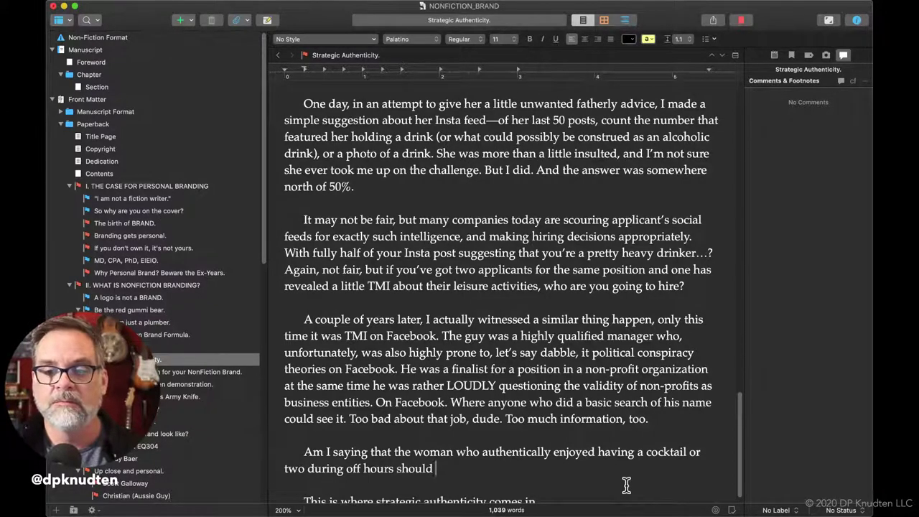
text(sude)
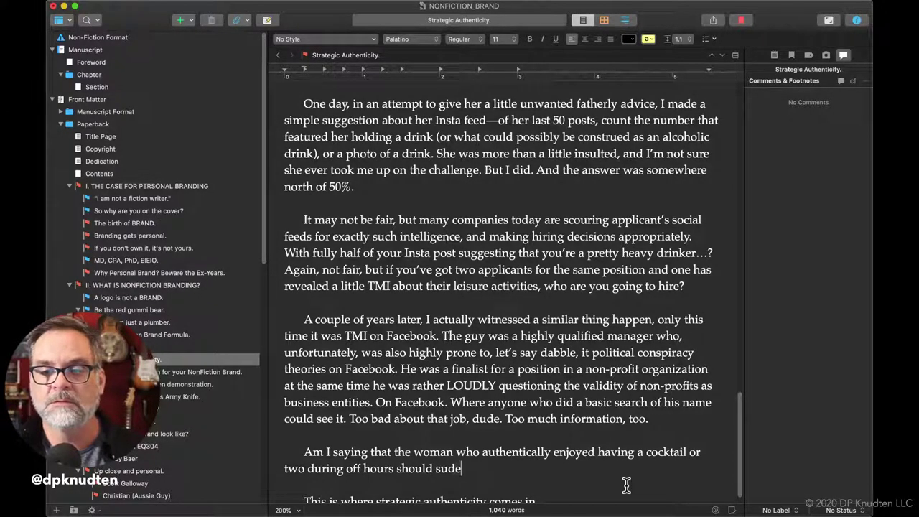
key(BackSpace)
text(den)
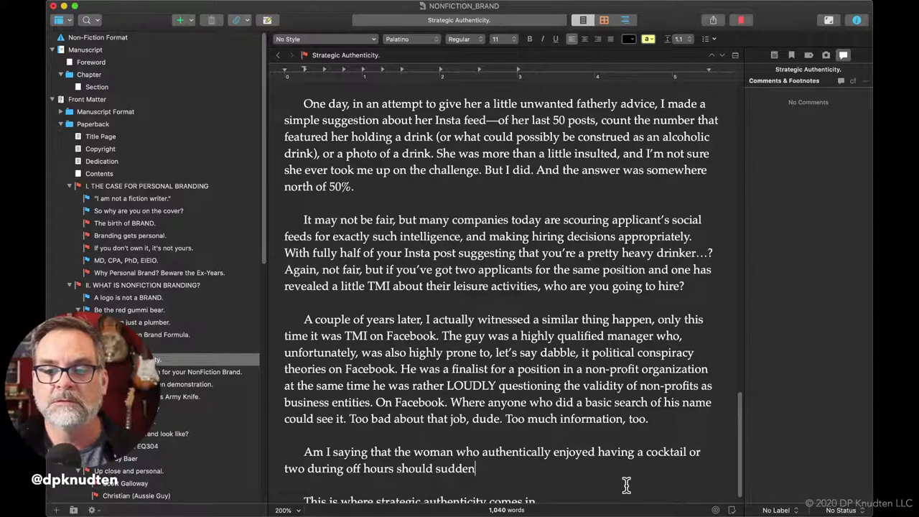
text(ly go )
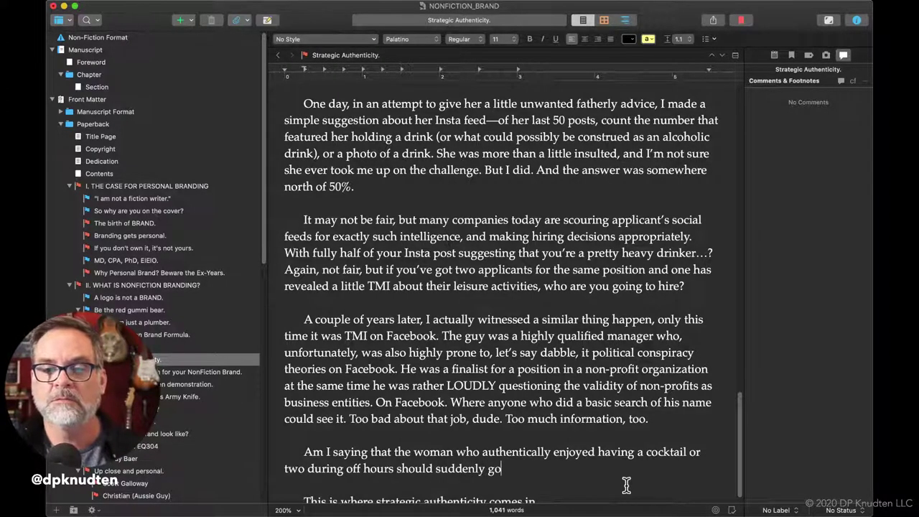
text(teet)
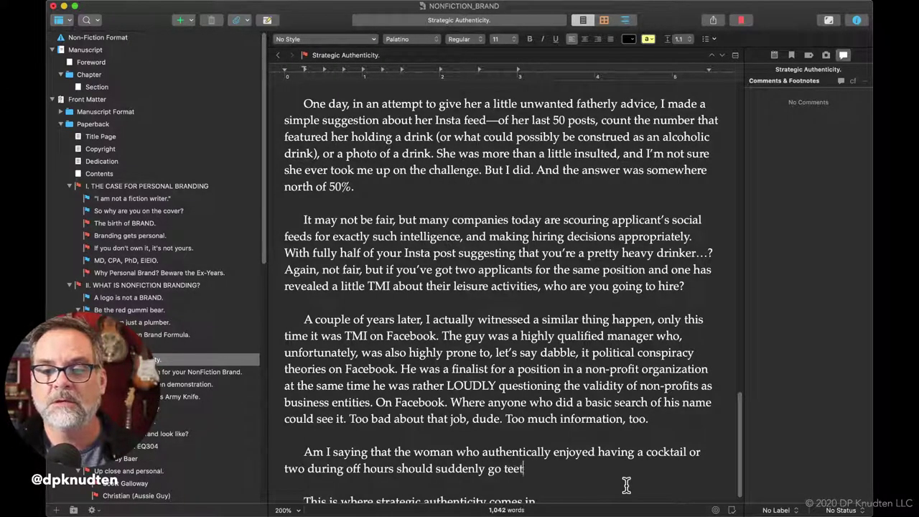
text(otla)
key(BackSpace)
key(BackSpace)
Add 'Or that Mr. Fair and Balanced should never voice his opinion.'
text(al)
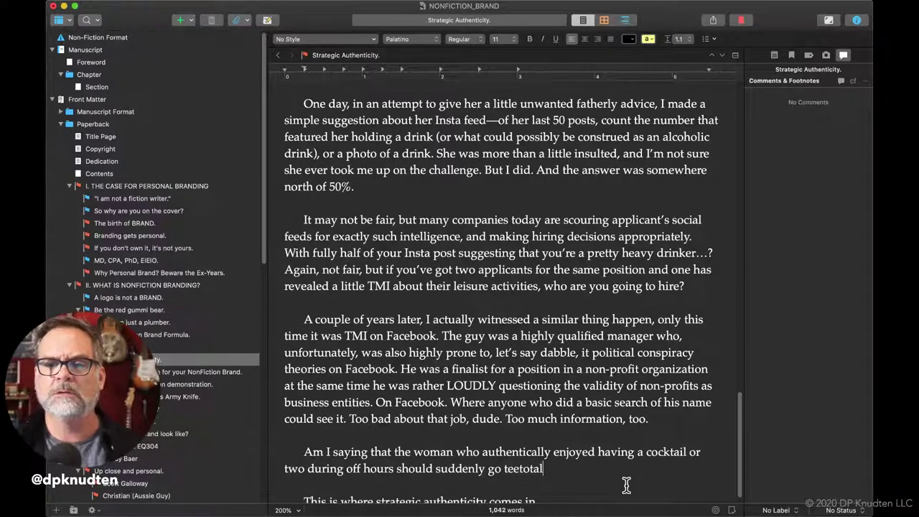
text(?)
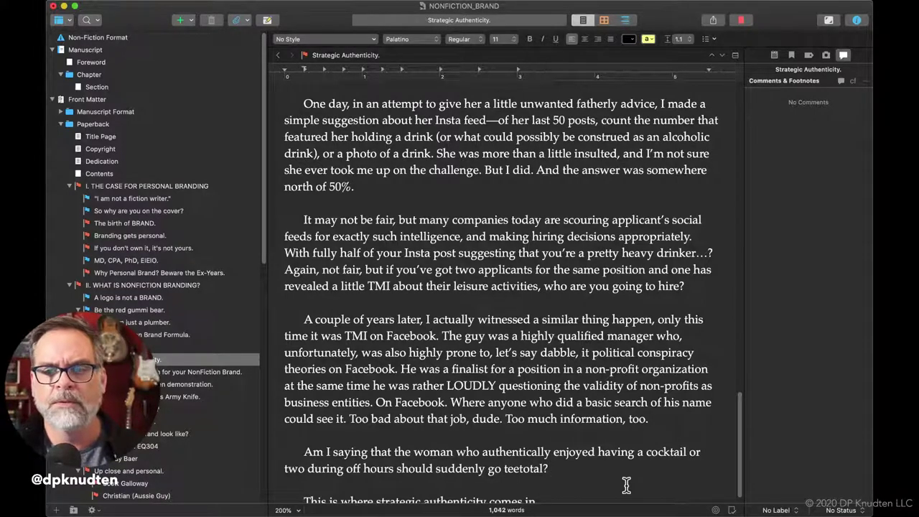
text( Or that )
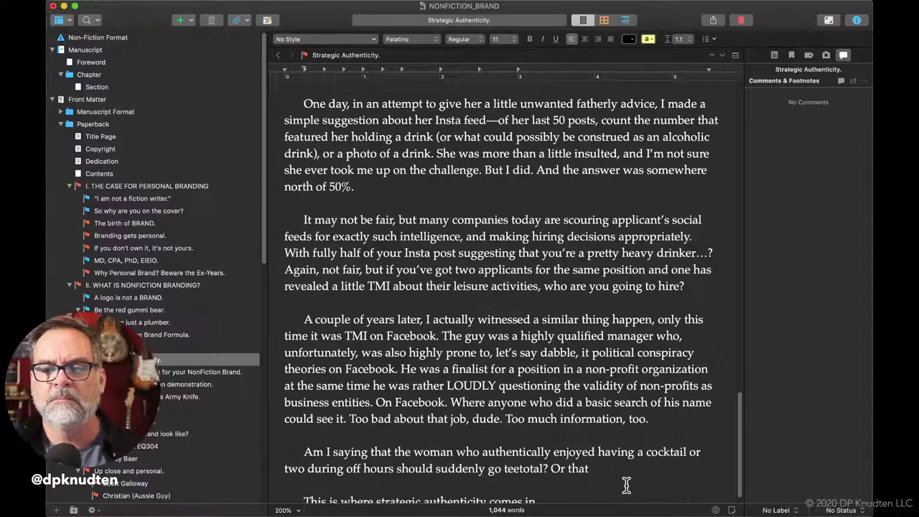
text(Mr. Fair)
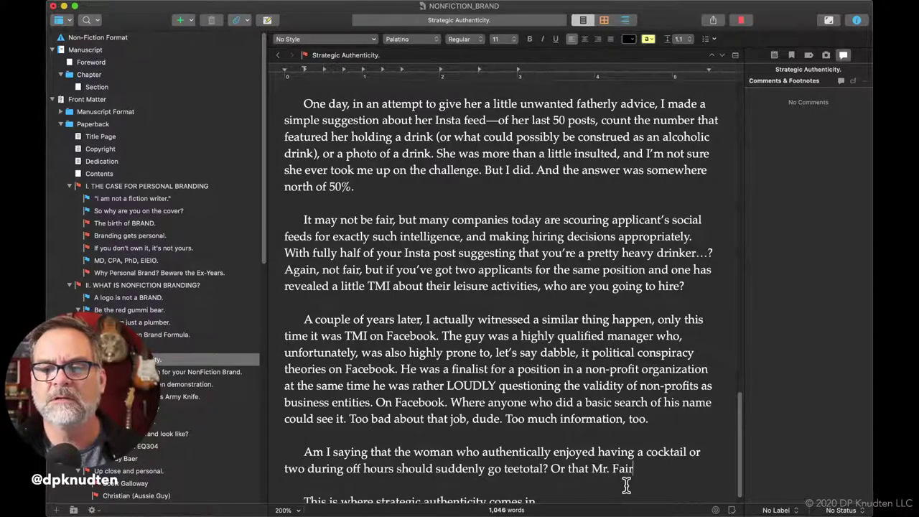
text( and Balanc)
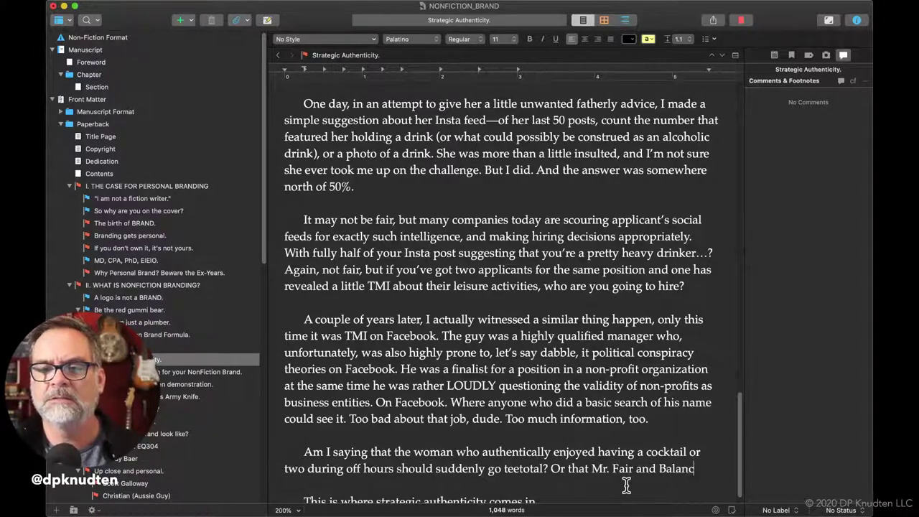
text(ed should)
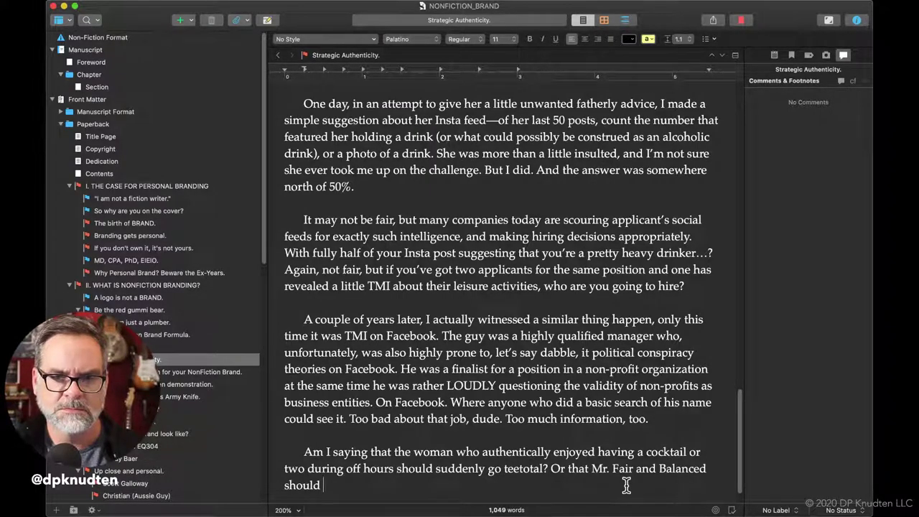
text(never voic)
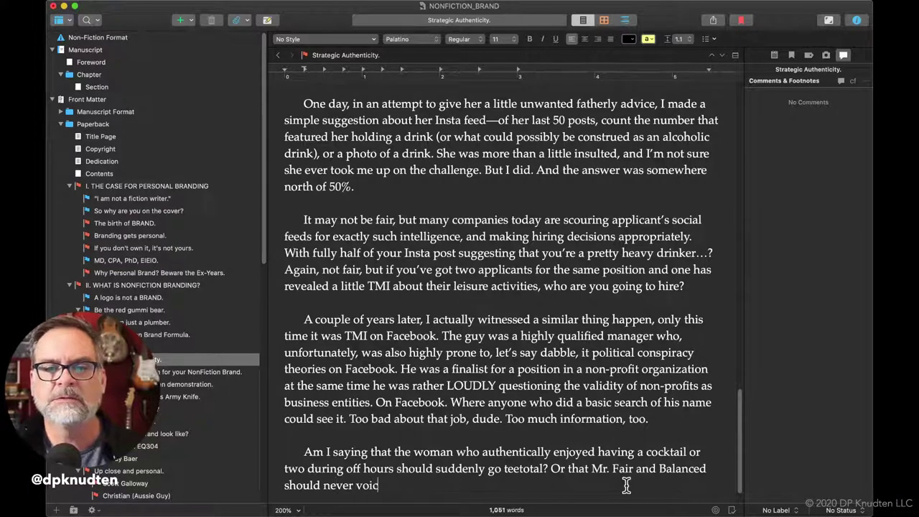
text(e his i)
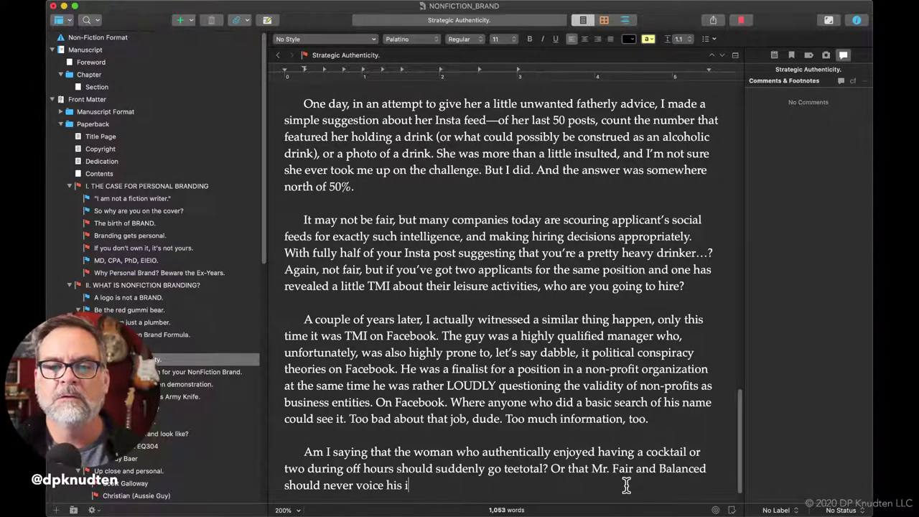
key(BackSpace)
text(opinoi)
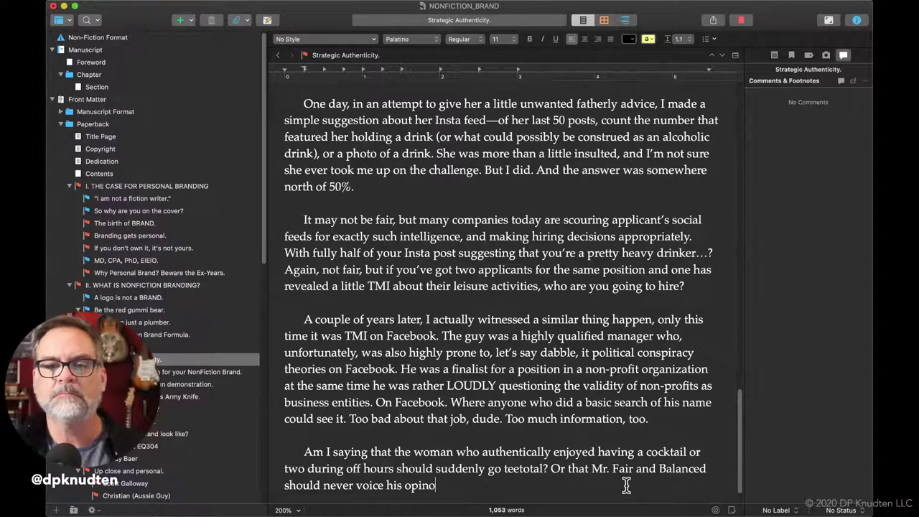
key(BackSpace)
key(BackSpace)
text(ion. )
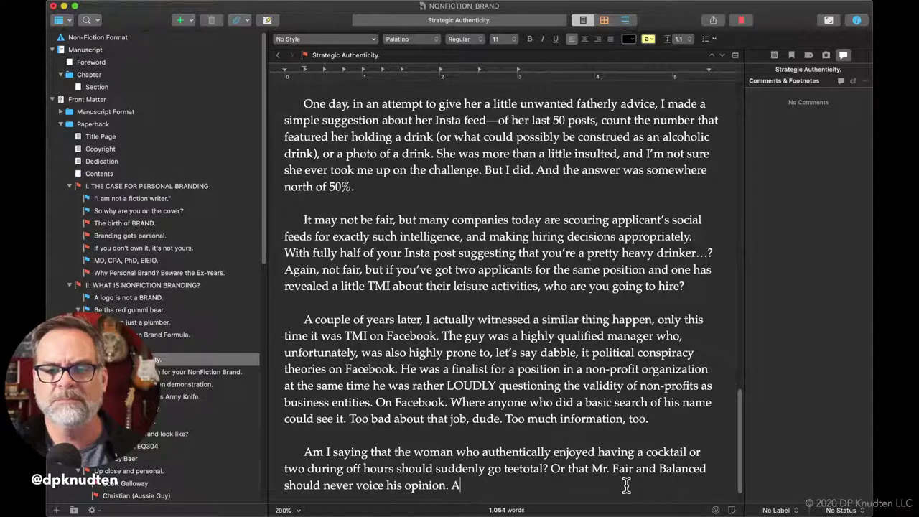
text(Absou)
key(BackSpace)
key(BackSpace)
text(u)
key(BackSpace)
Type 'Absolutely not. But please, please, PLEASE, at least put that through a Strategic Authenticity prism'
text(olutely)
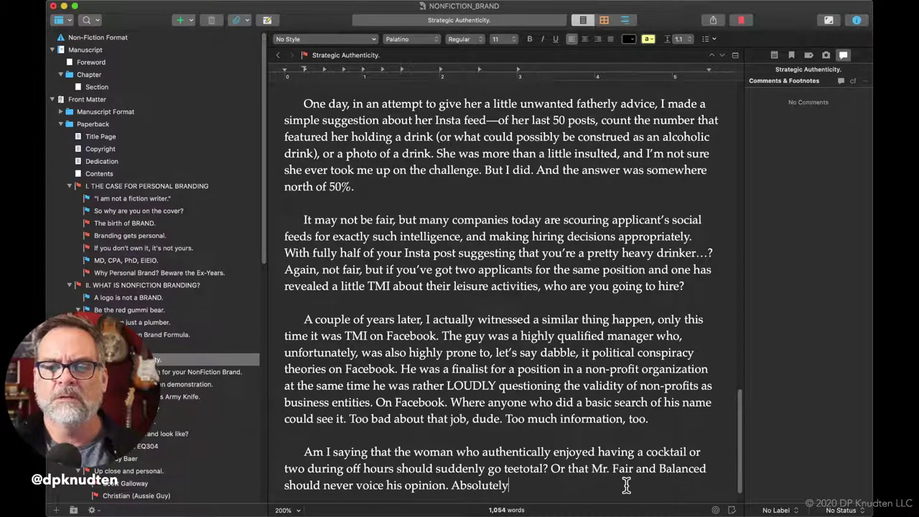
text( not. )
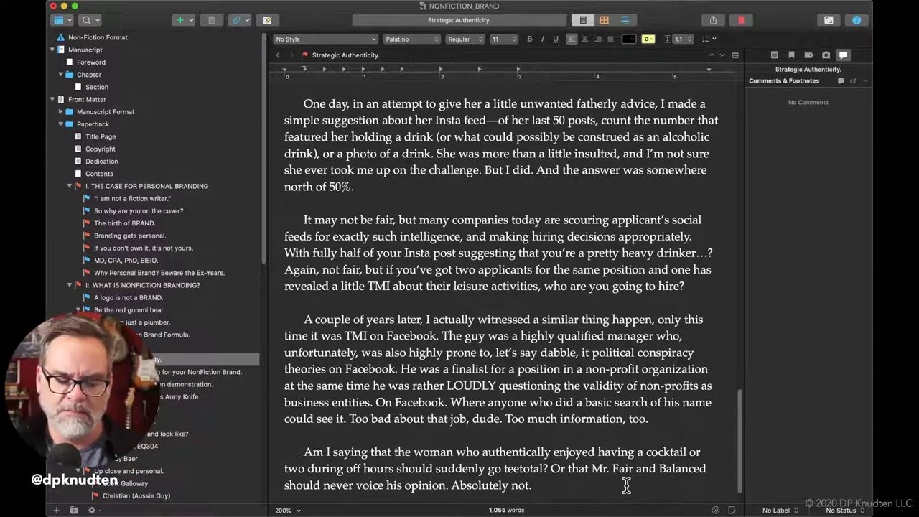
text(But )
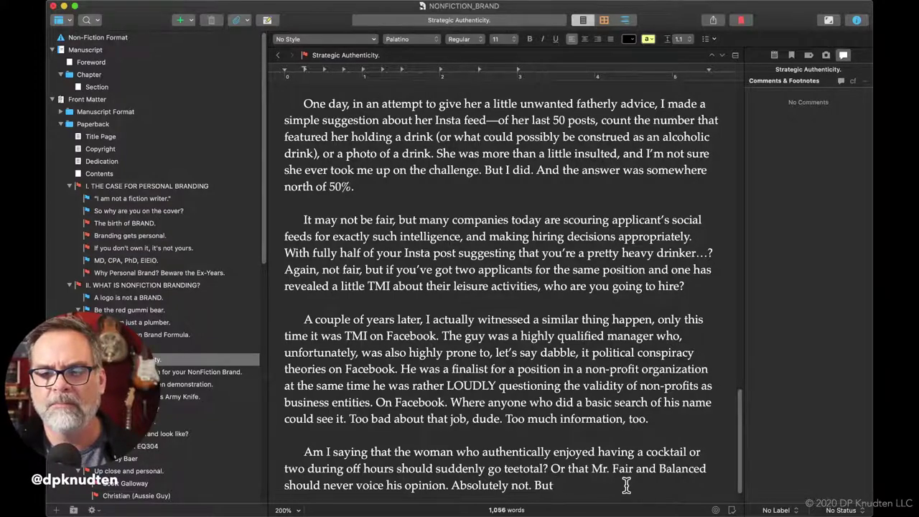
text(please, pleas)
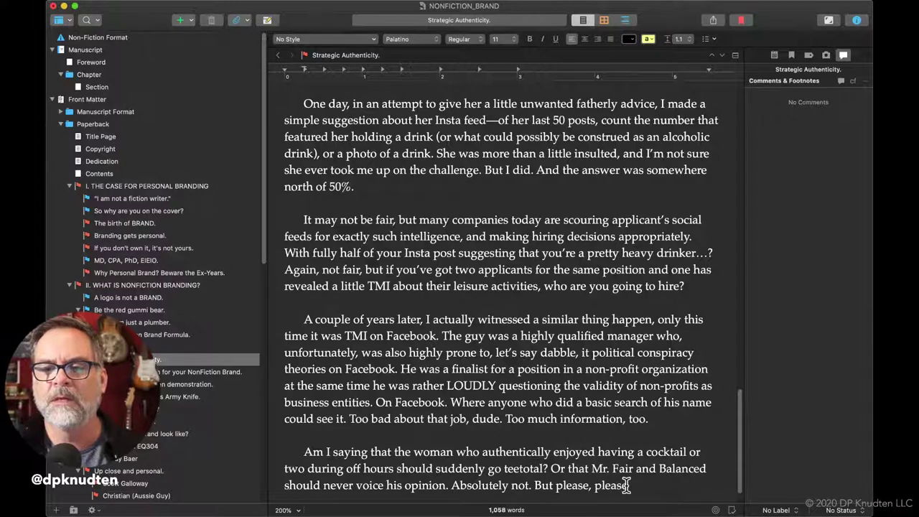
text(e, PLEASE, )
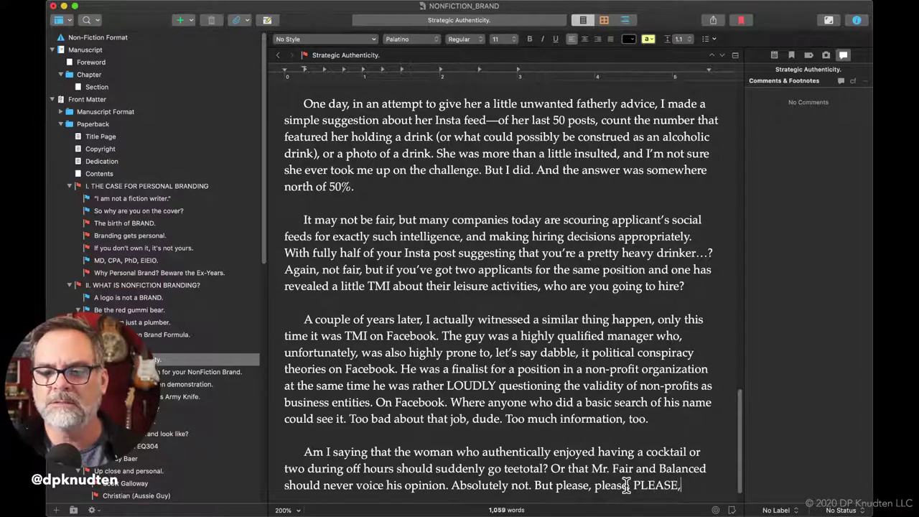
text(at le)
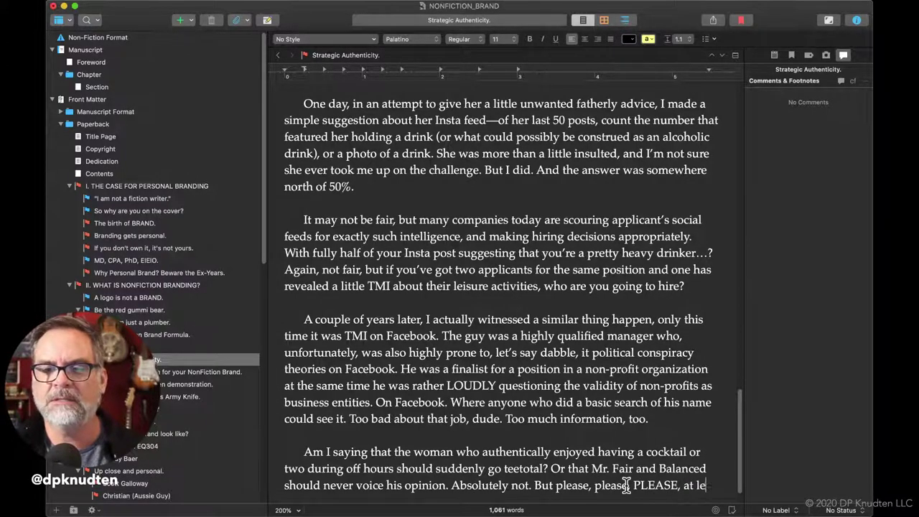
text(ast )
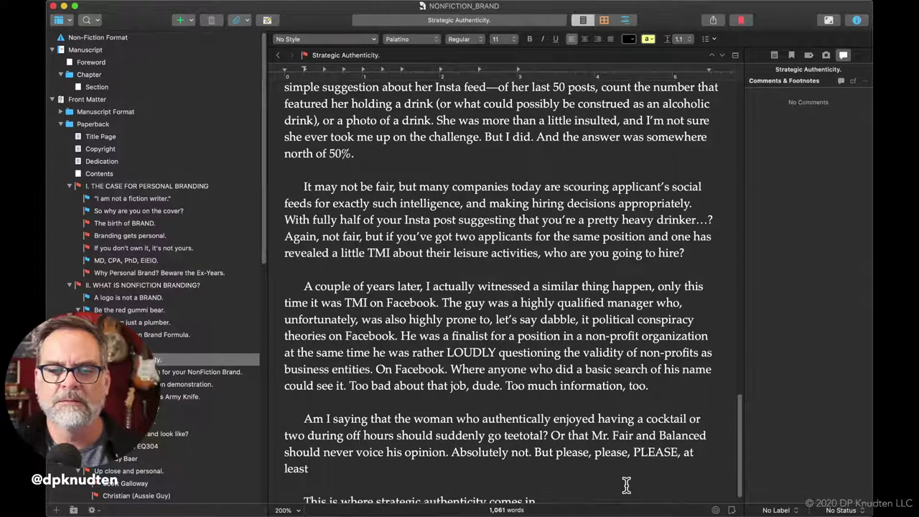
text(put that)
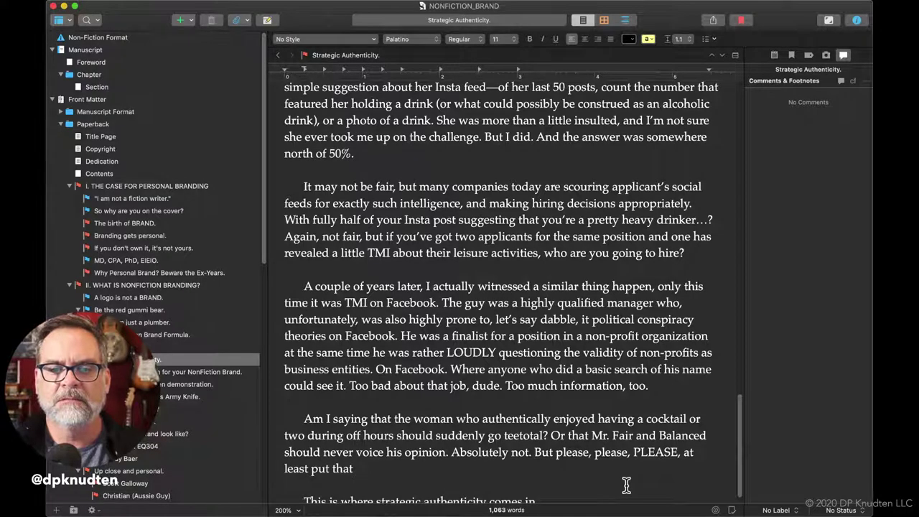
text(thoru)
key(BackSpace)
key(BackSpace)
key(BackSpace)
text(rough your)
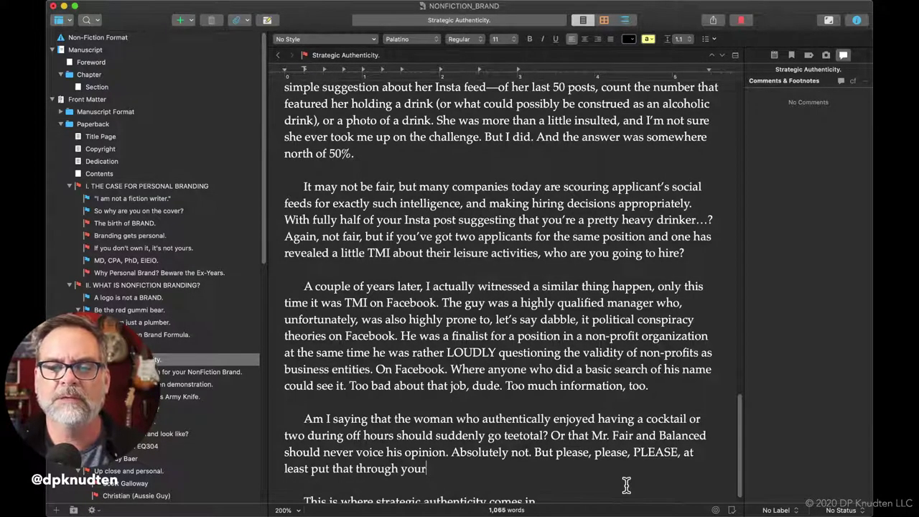
key(BackSpace)
key(BackSpace)
key(BackSpace)
key(BackSpace)
text(a Str)
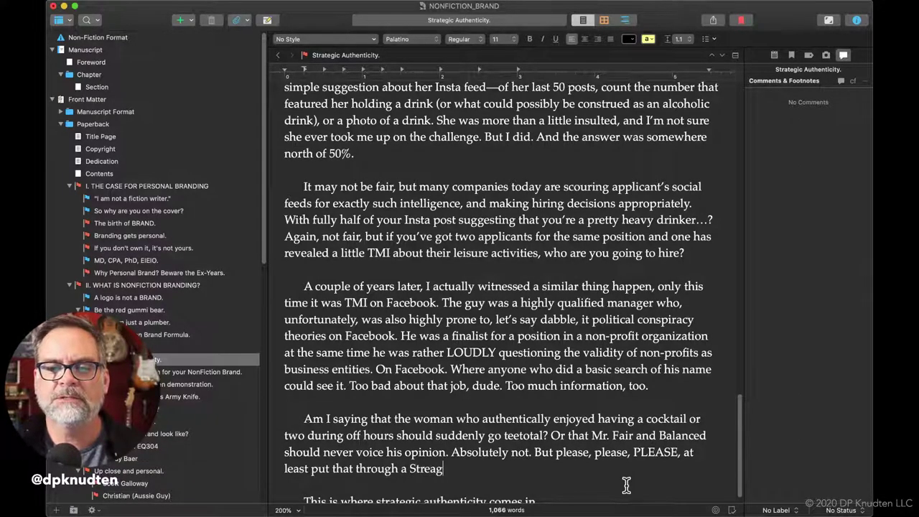
text(ategy)
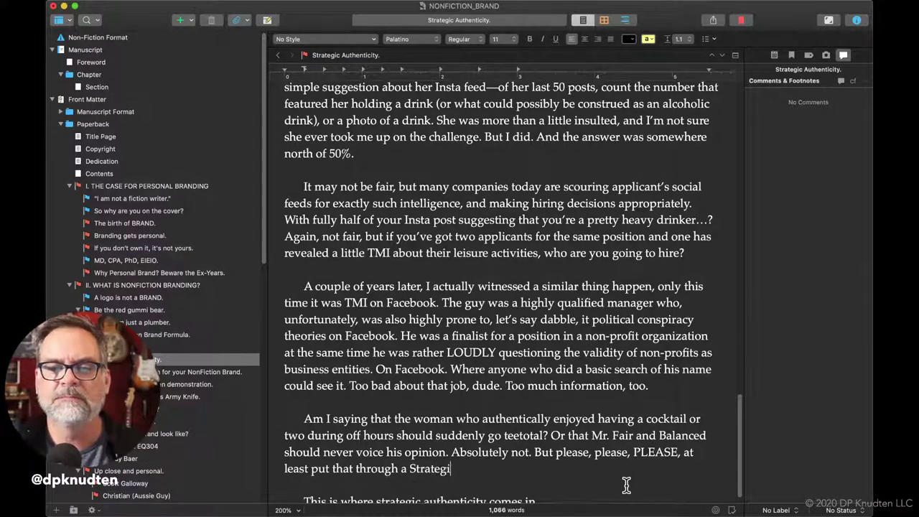
key(BackSpace)
key(BackSpace)
text(ic Authenticity )
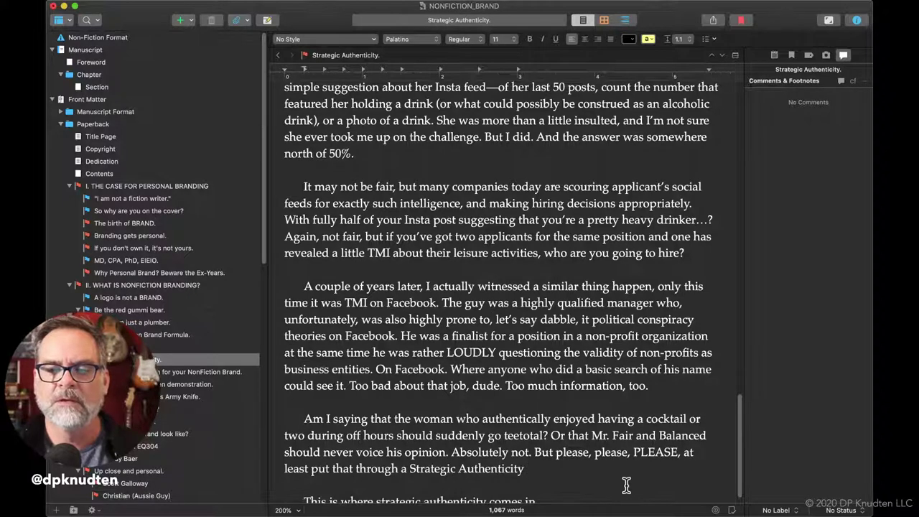
text(prism )
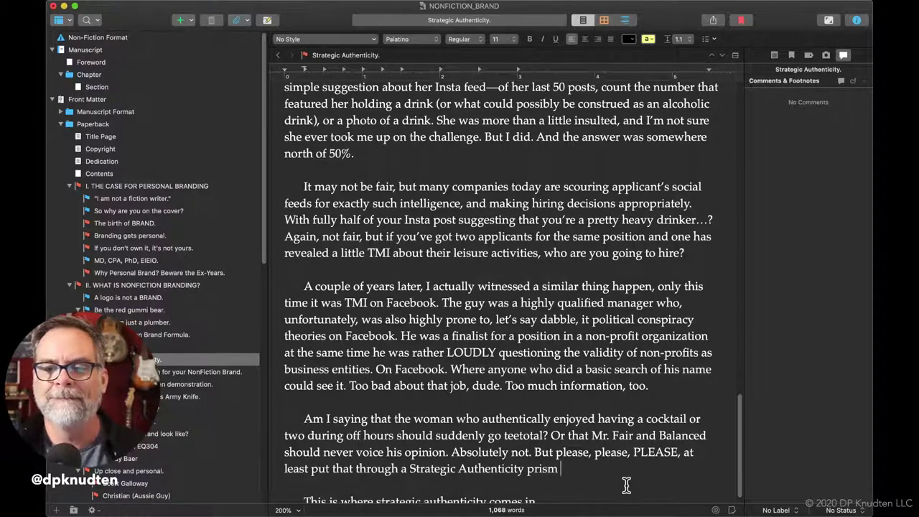
text(be)
End the sentence with an italic 'before' and 'posting.', then start a new paragraph
key(BackSpace)
key(BackSpace)
key(super+i)
text(before)
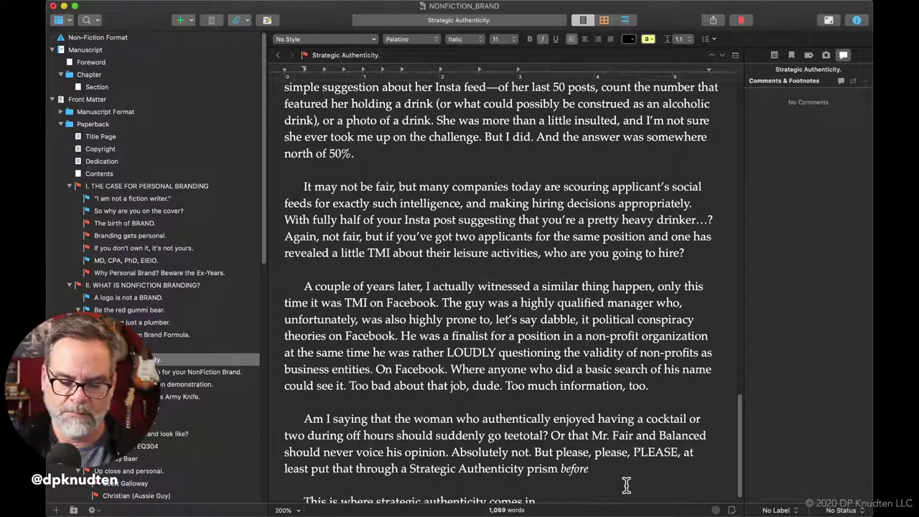
key(super+i)
text(psoting)
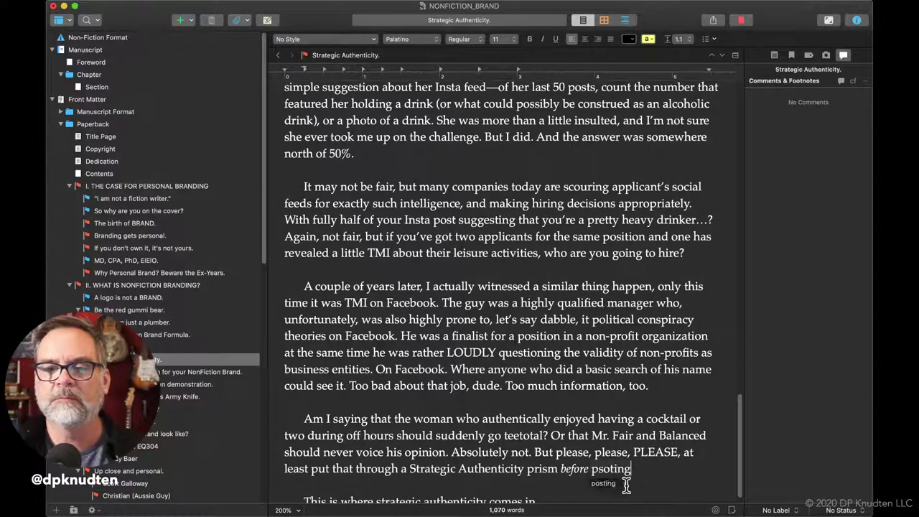
key(BackSpace)
key(BackSpace)
key(BackSpace)
key(BackSpace)
key(BackSpace)
text(ositng)
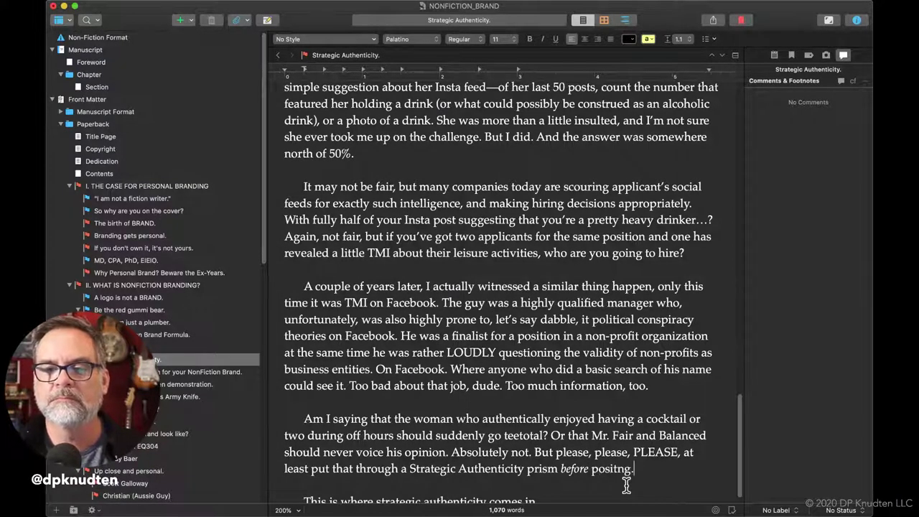
key(BackSpace)
key(BackSpace)
key(BackSpace)
key(BackSpace)
text(ing.)
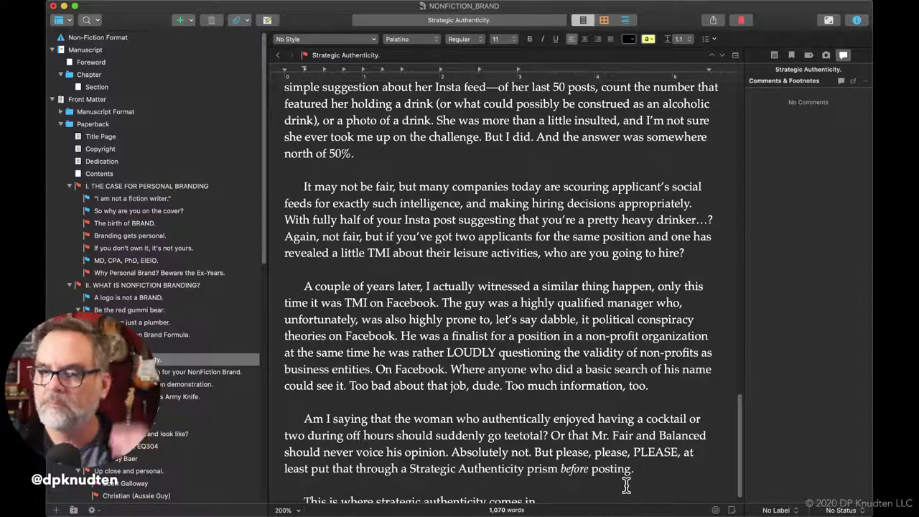
key(Return)
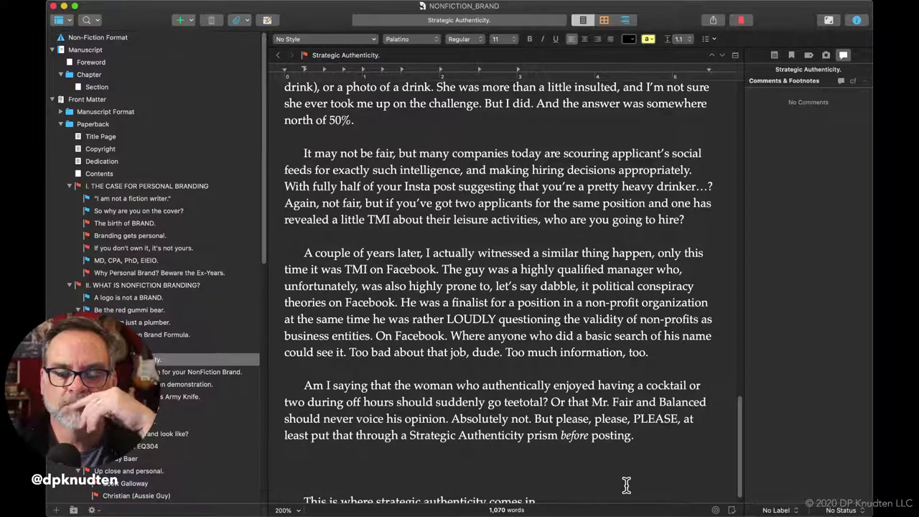
Type 'So what elements make up a sound Authenticity Strategy?' and start a new paragraph
text(So ha)
key(BackSpace)
key(BackSpace)
key(BackSpace)
text(What)
key(BackSpace)
key(BackSpace)
key(BackSpace)
key(BackSpace)
text(what )
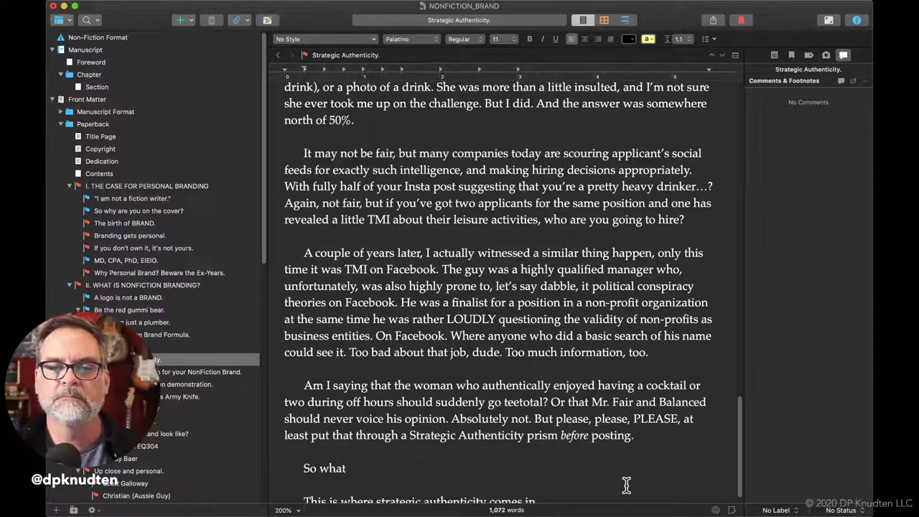
text(eleemnt)
key(BackSpace)
key(BackSpace)
key(BackSpace)
key(BackSpace)
text(elements make au)
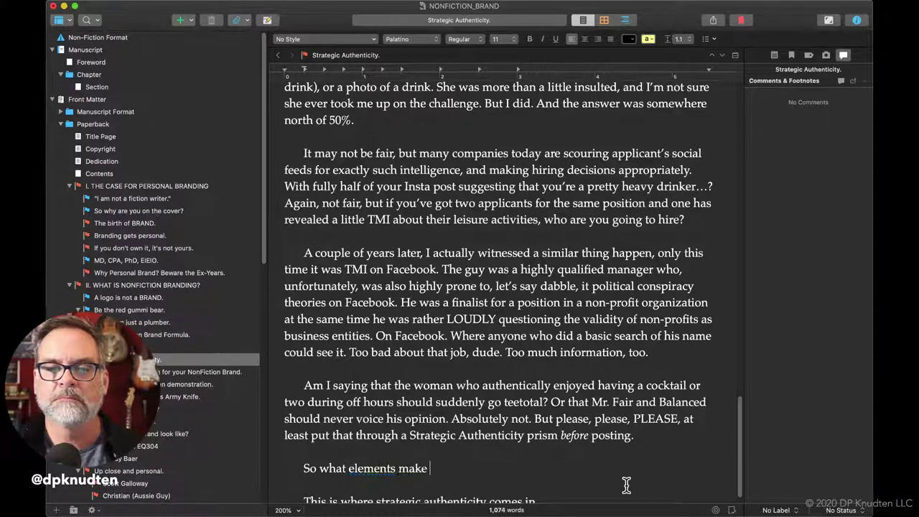
key(BackSpace)
key(BackSpace)
text(u)
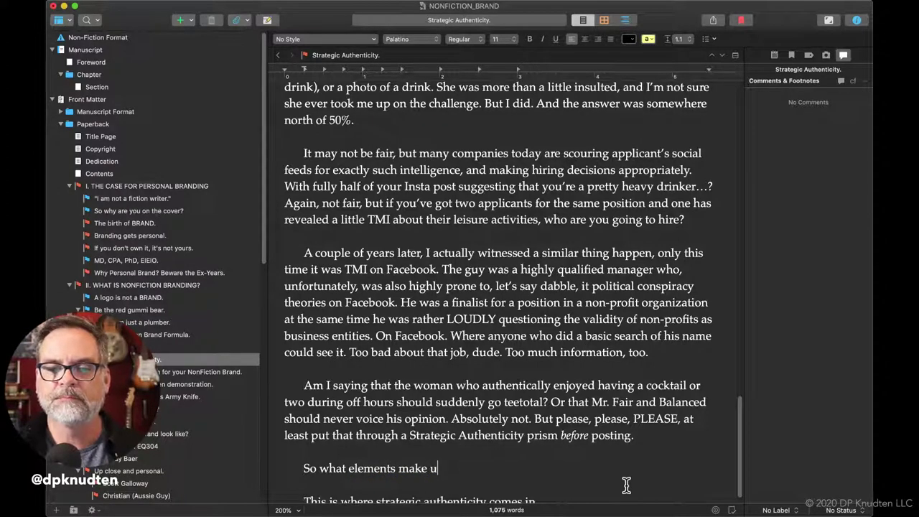
text(p a sould)
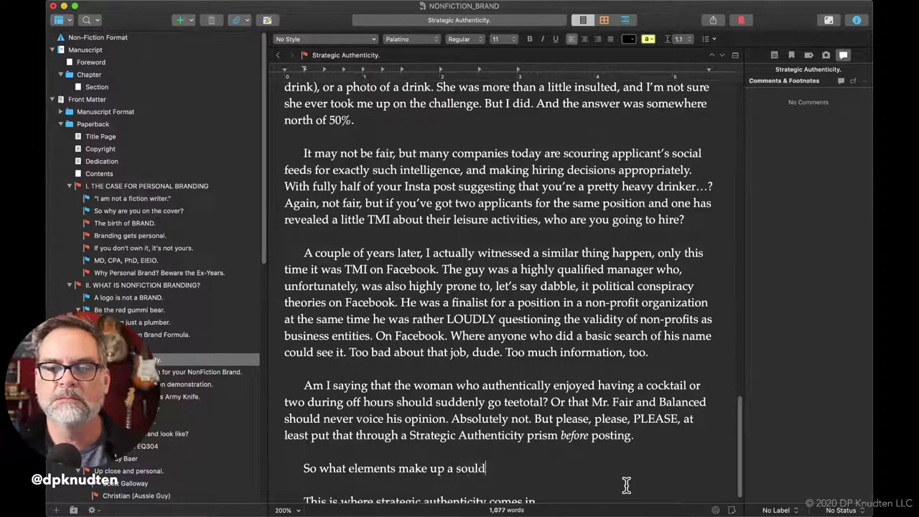
key(BackSpace)
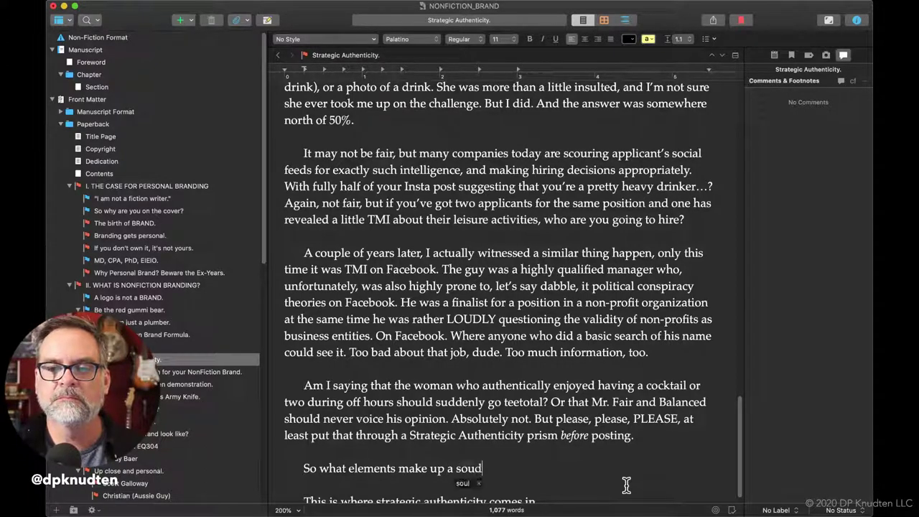
key(BackSpace)
text(nd )
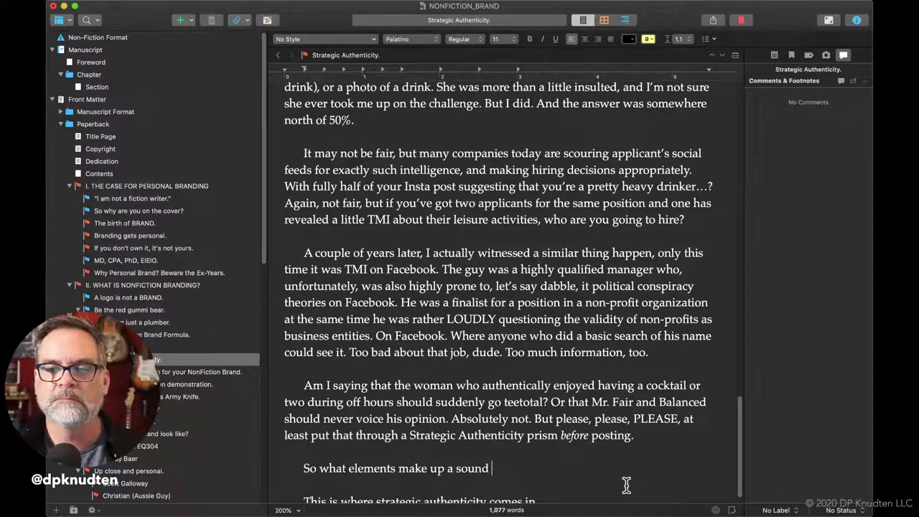
text(Autheu)
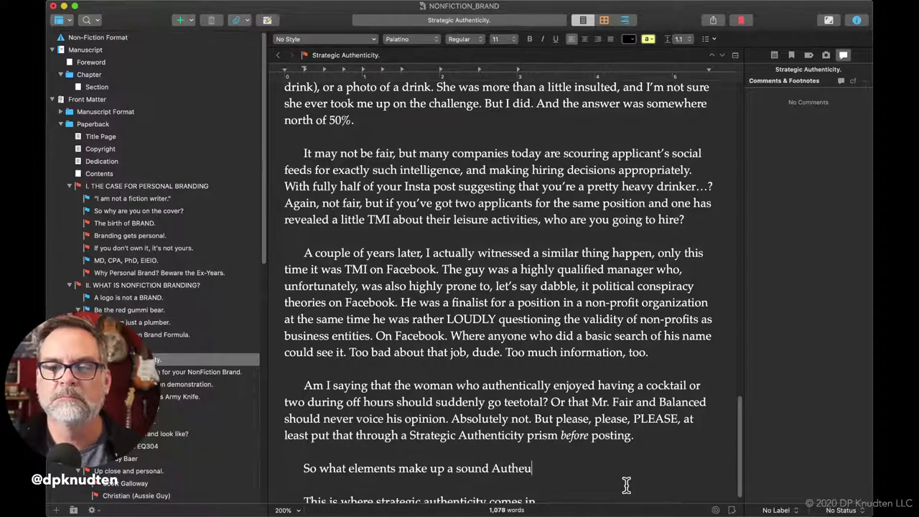
key(BackSpace)
text(nticit)
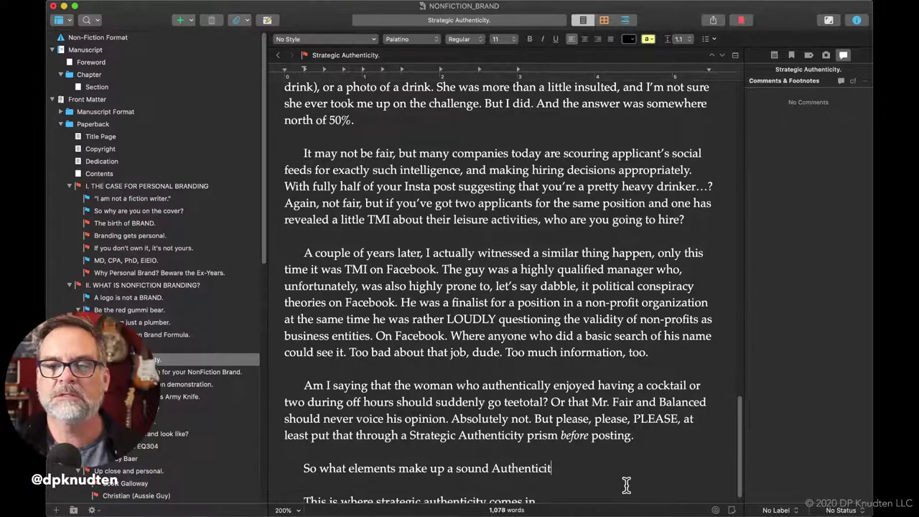
text(y Stra)
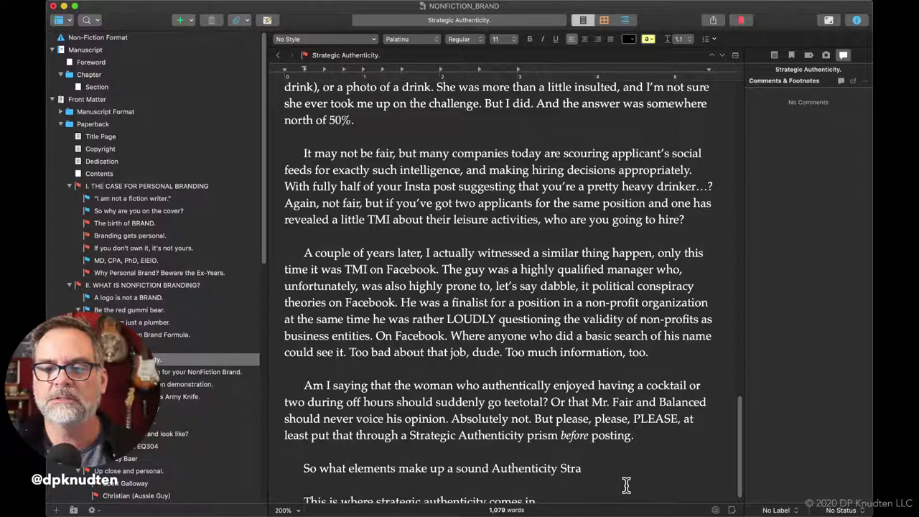
text(teg)
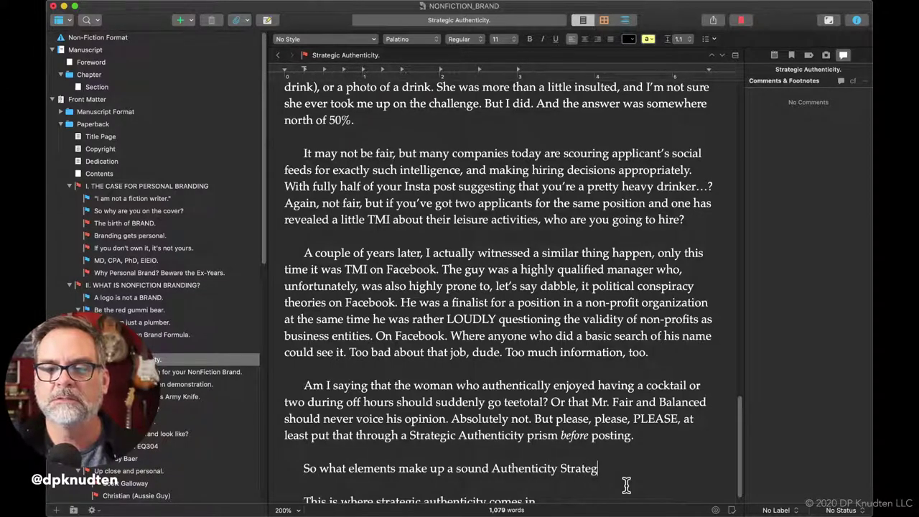
key(Return)
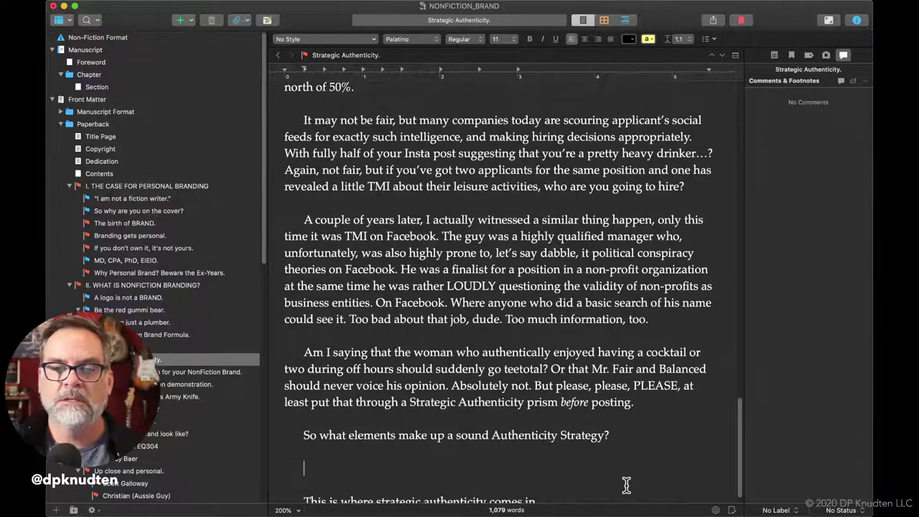
Enlarge the 'So what elements make up a sound Authenticity Strategy?' line to 13 pt
triple_click(592, 436)
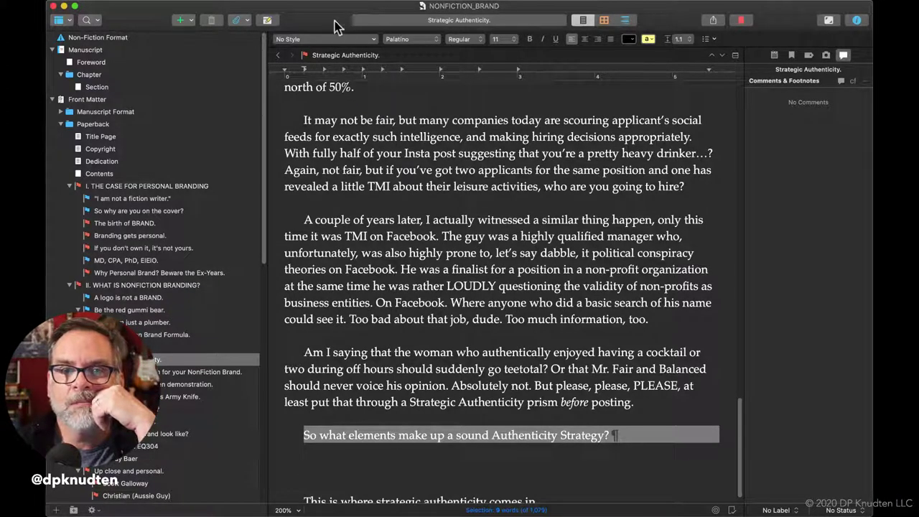
click(503, 39)
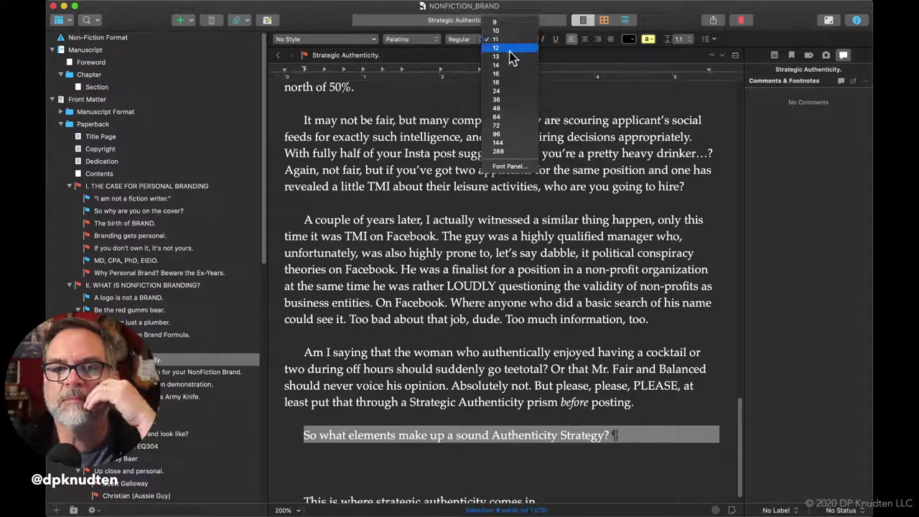
click(510, 57)
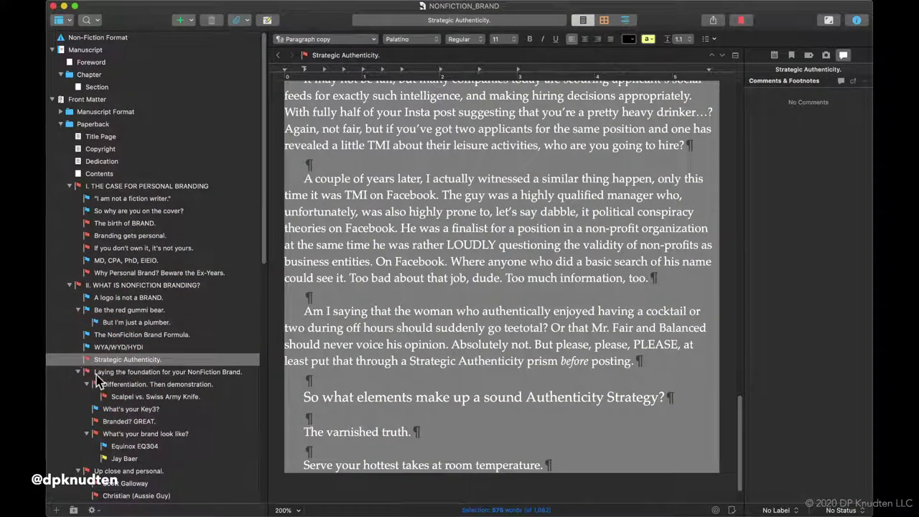
Open 'Laying the foundation for your NonFiction Brand' and its context menu, then dismiss it
click(86, 371)
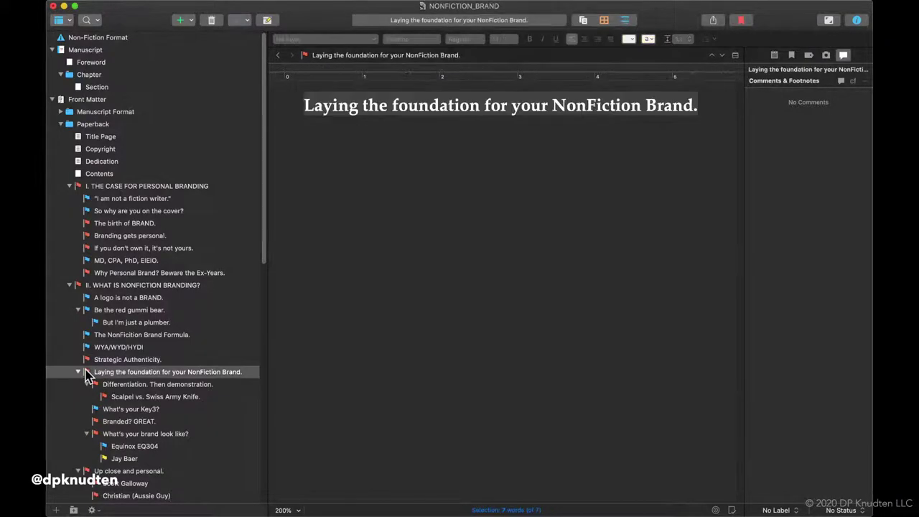
right_click(86, 374)
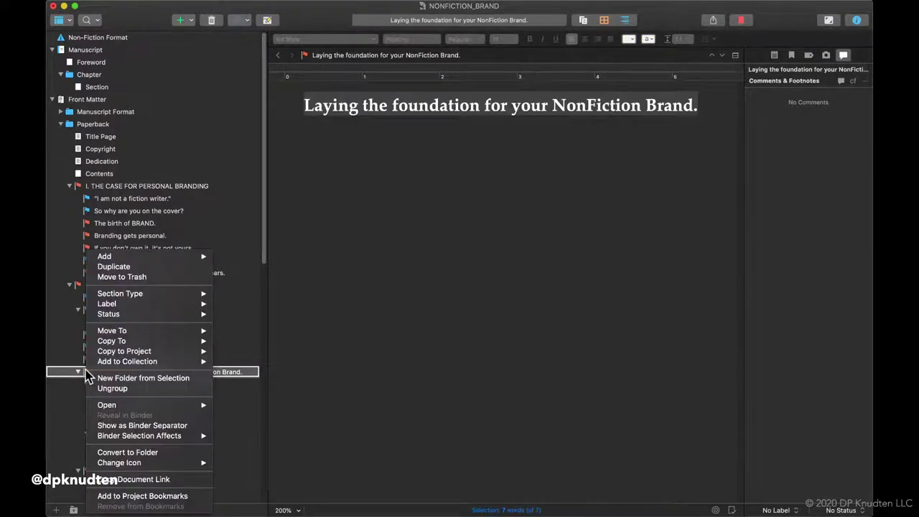
click(72, 388)
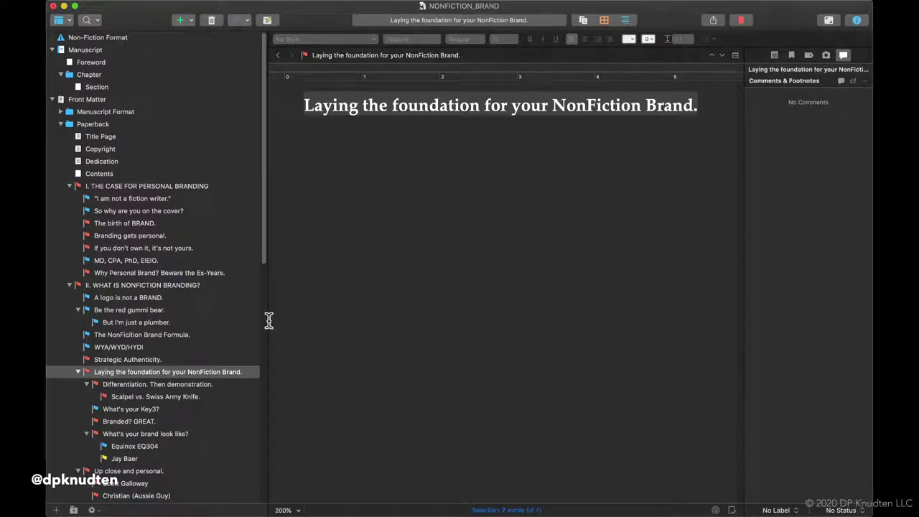
Change the 'Strategic Authenticity.' binder icon from red to Yellow Flag
click(153, 361)
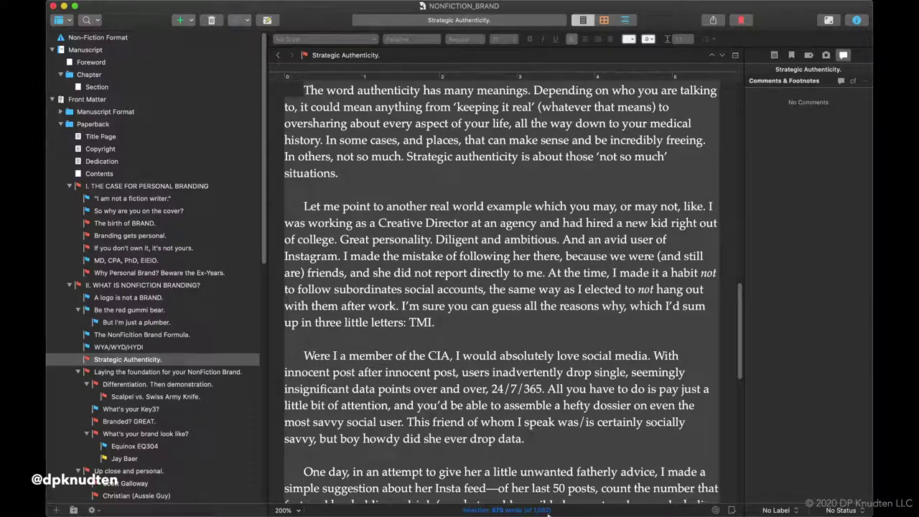
right_click(86, 363)
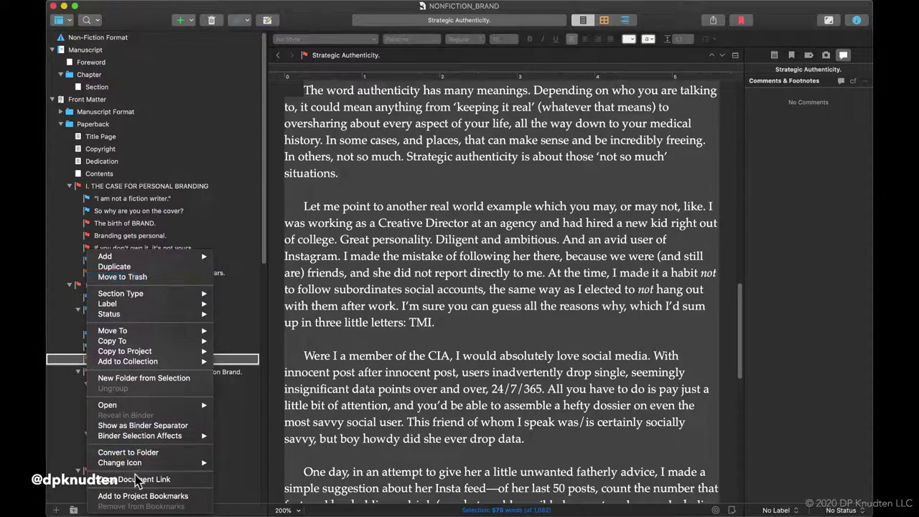
mouse_move(143, 465)
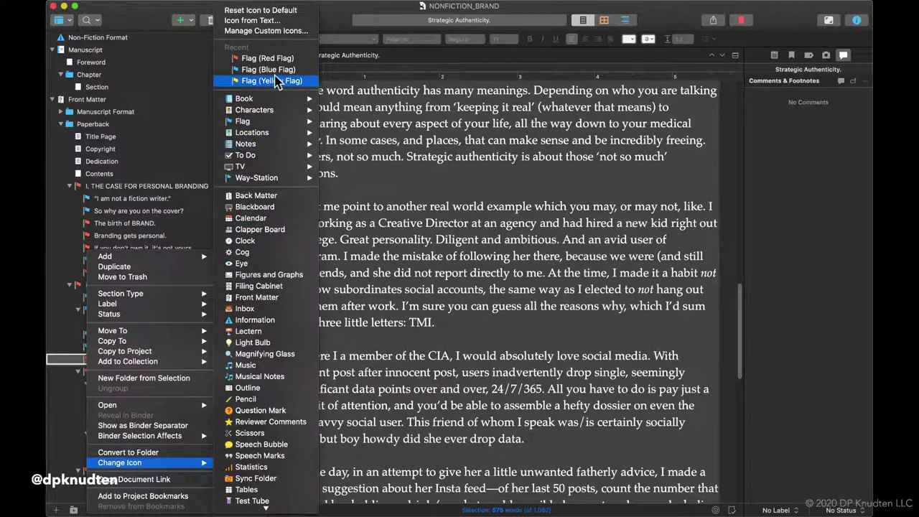
click(277, 81)
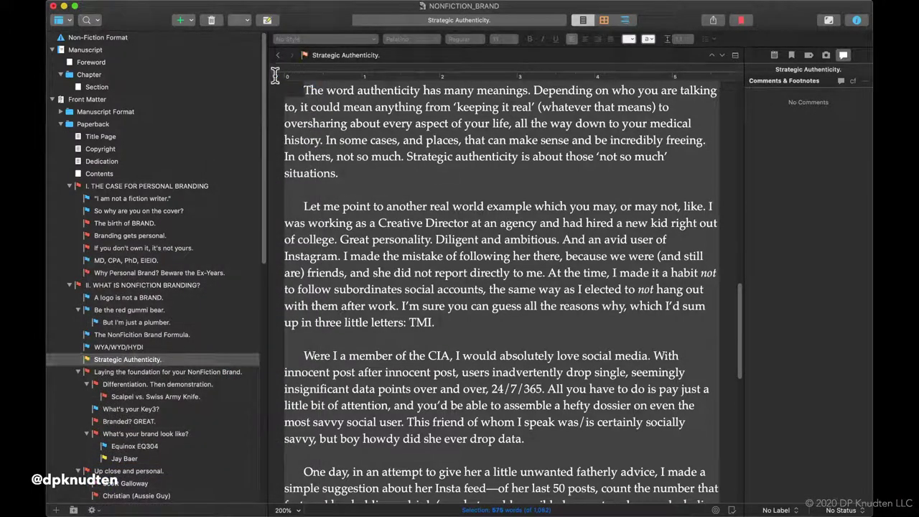